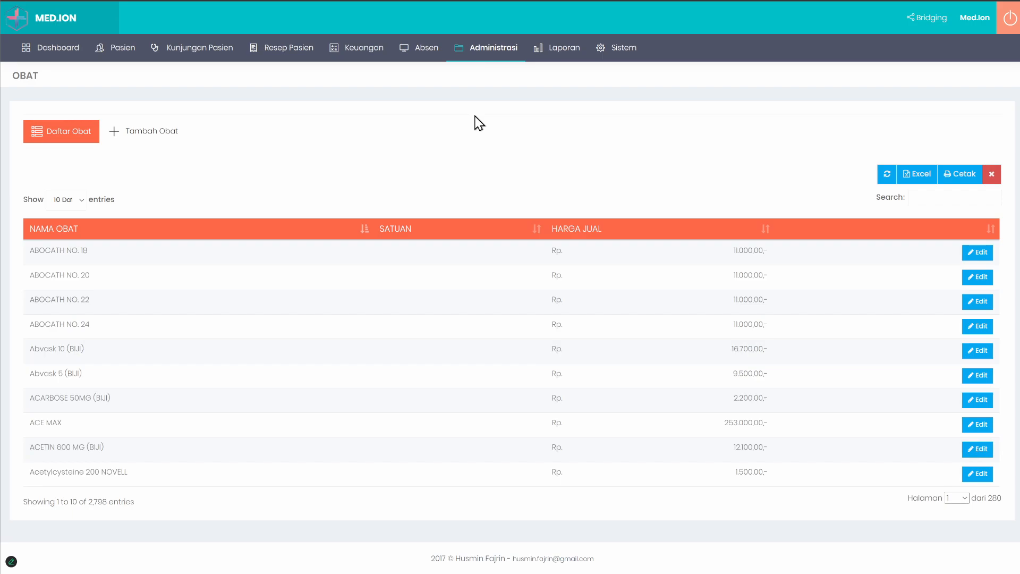
mouse_move(486, 51)
mouse_move(494, 138)
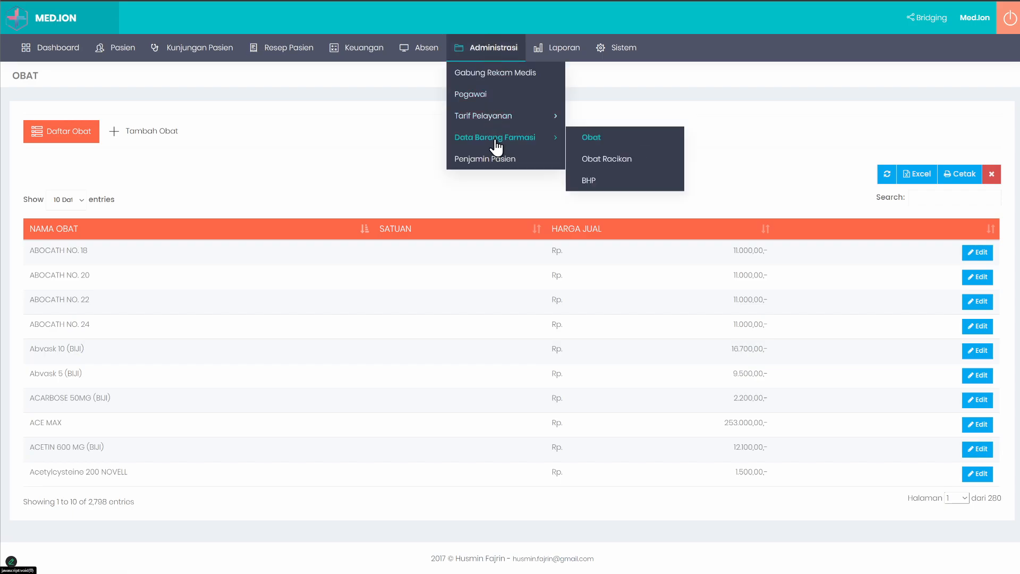
mouse_move(496, 118)
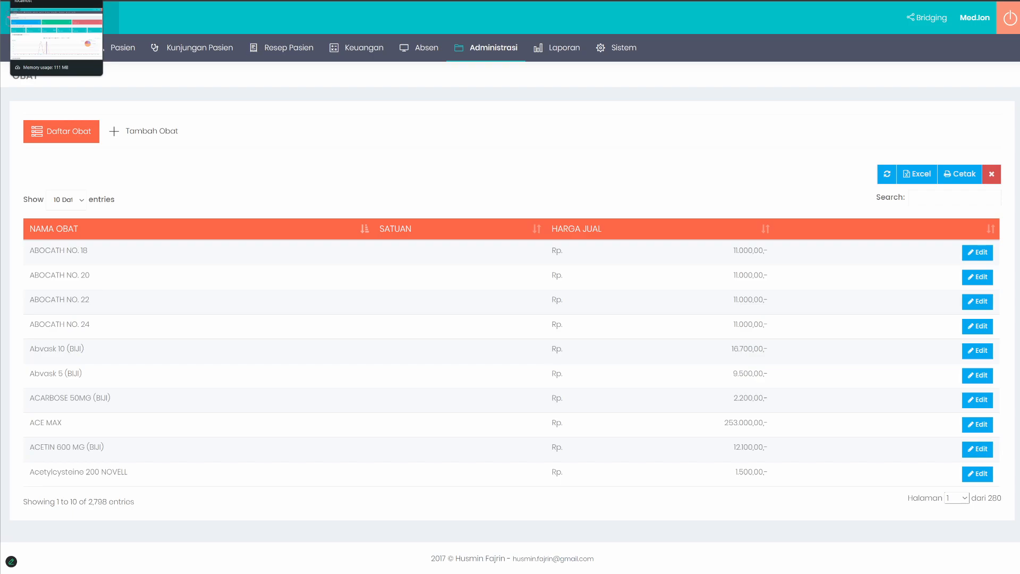
Step: Switch to the MEDION HMS browser tab and look over the Obat list in the pharmacy item data
left_click(53, 1)
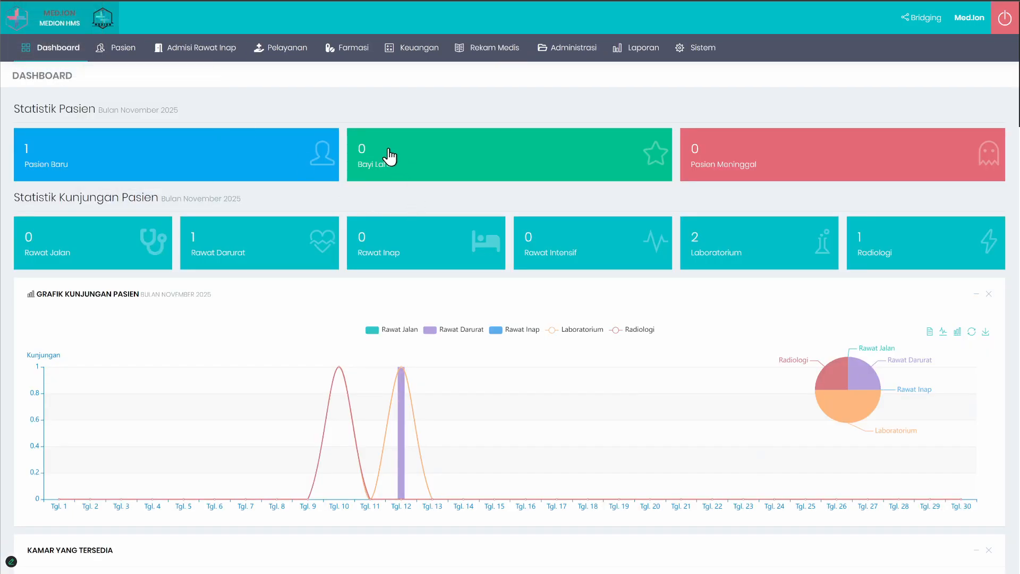
left_click(567, 47)
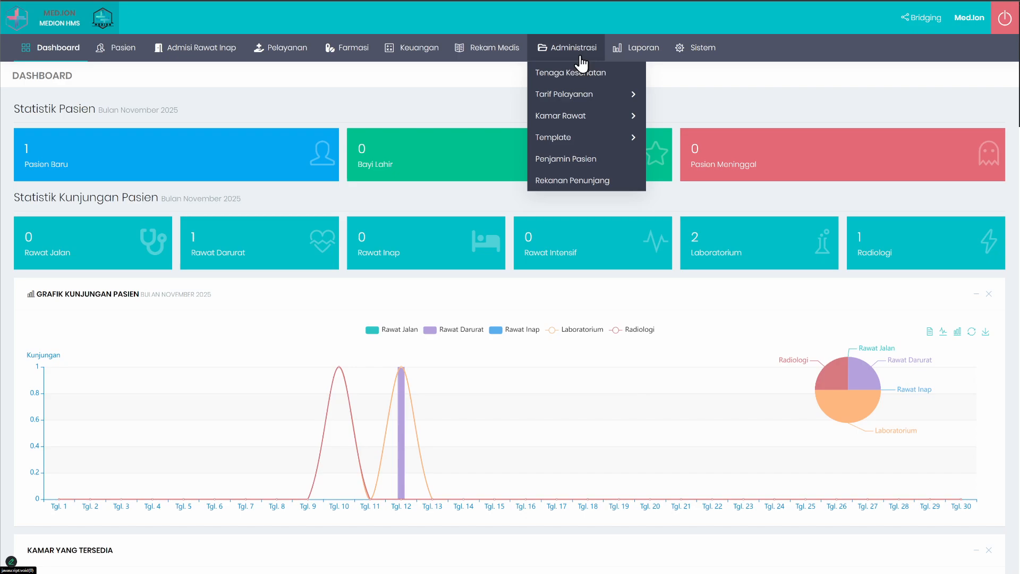
mouse_move(346, 46)
mouse_move(416, 83)
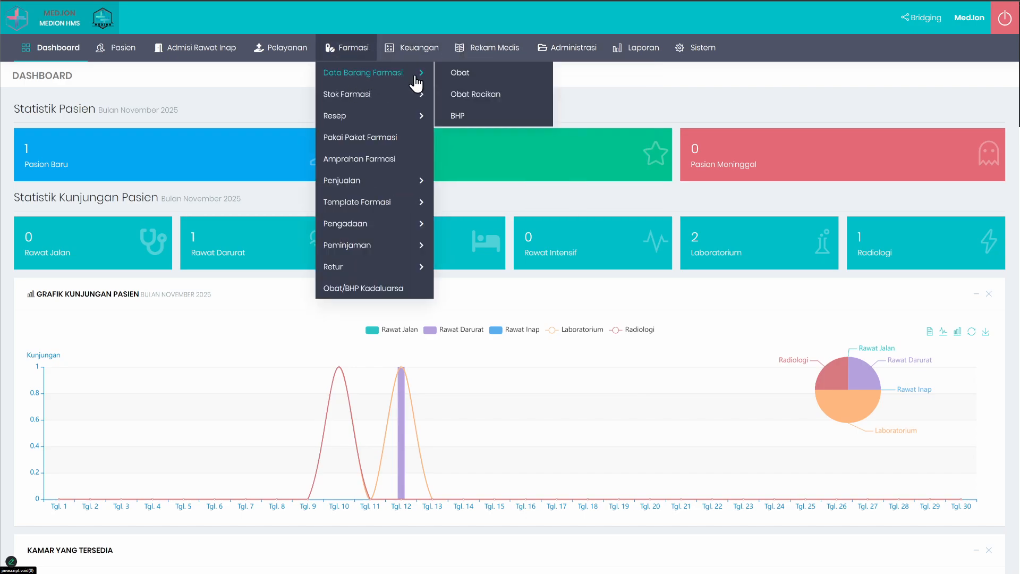
left_click(457, 77)
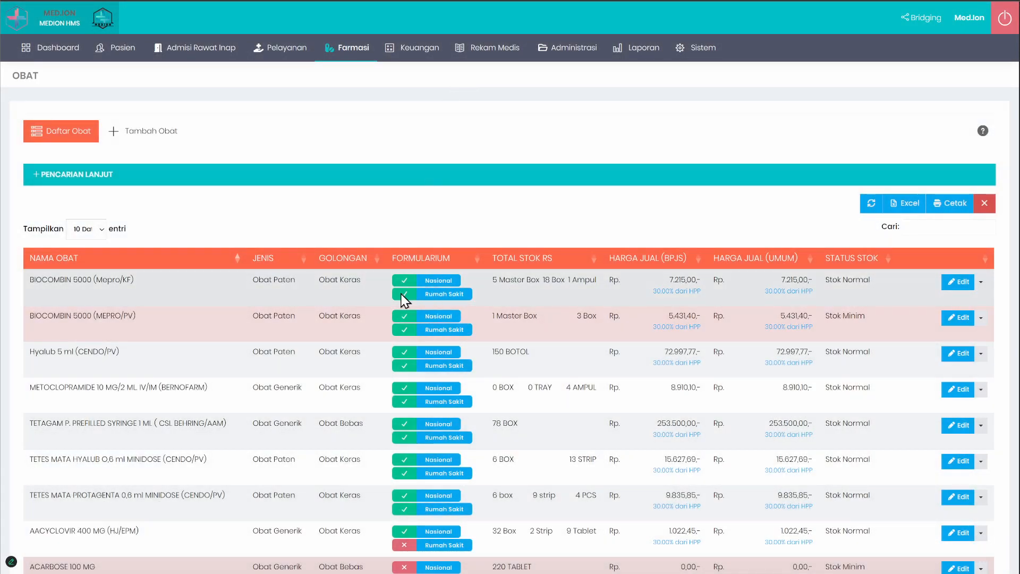
scroll(220, 306, "down", 3)
scroll(223, 314, "up", 3)
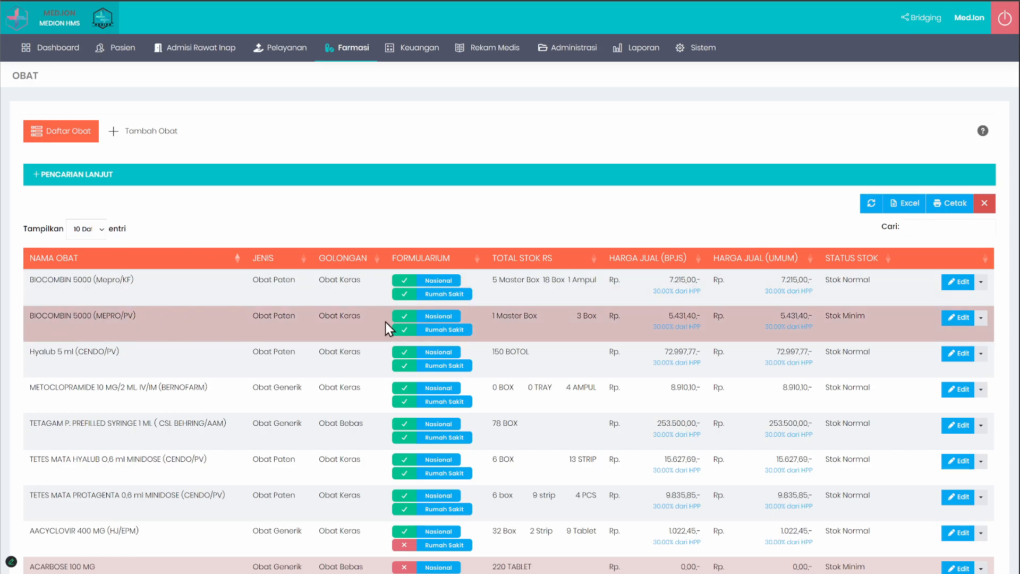
left_click_drag(34, 317, 112, 321)
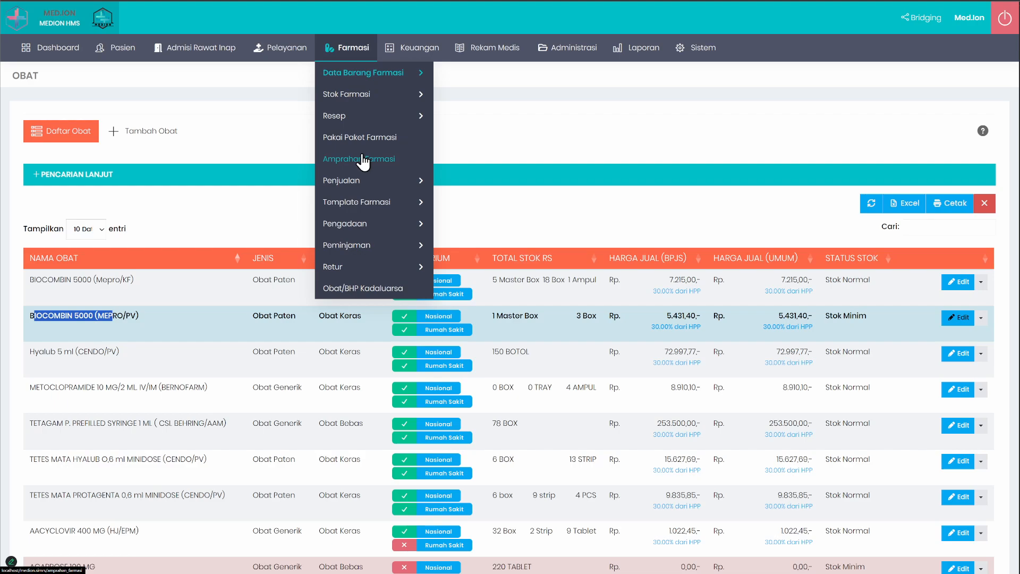
Step: Look through the outpatient prescriptions (Resep Rawat Jalan) and open the details of the 14 April 2025 POLIKLINIK ANAK prescription
mouse_move(372, 115)
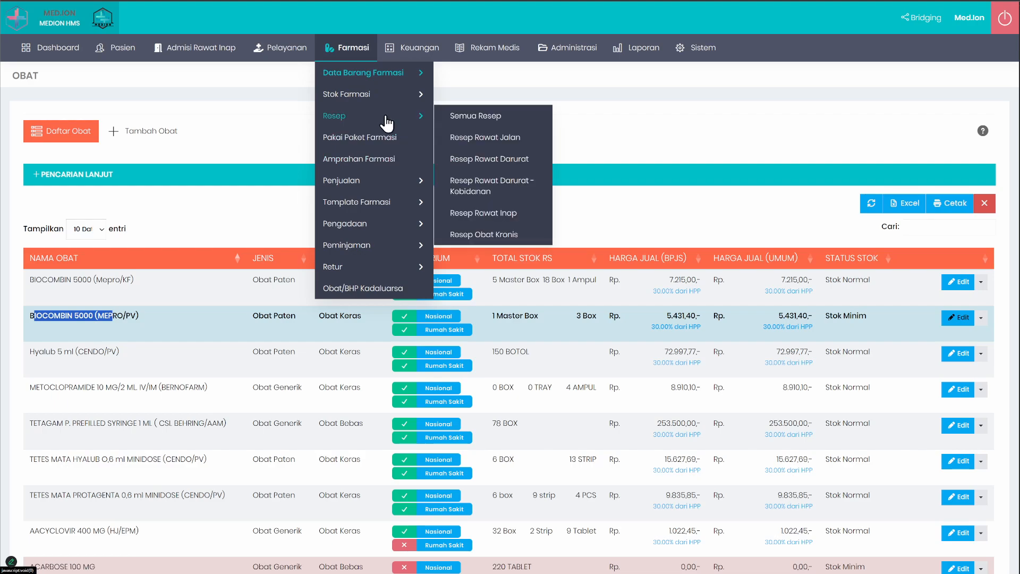
left_click(492, 139)
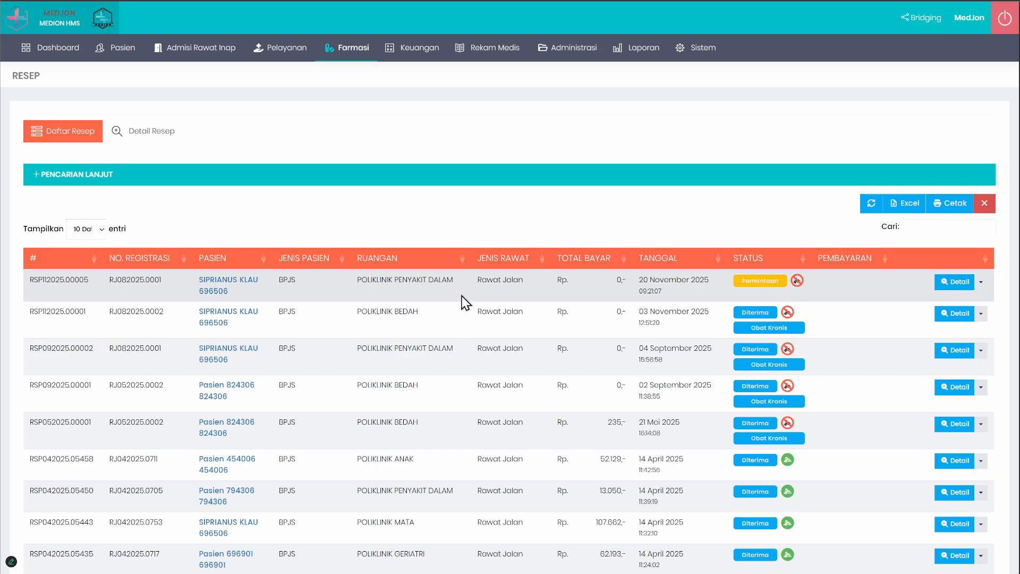
scroll(461, 296, "down", 3)
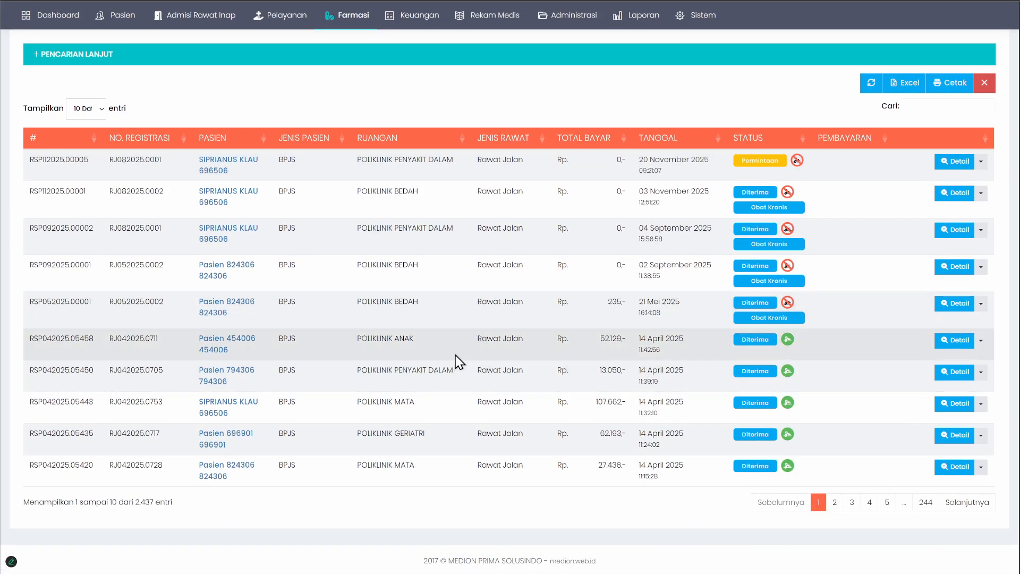
scroll(461, 366, "up", 3)
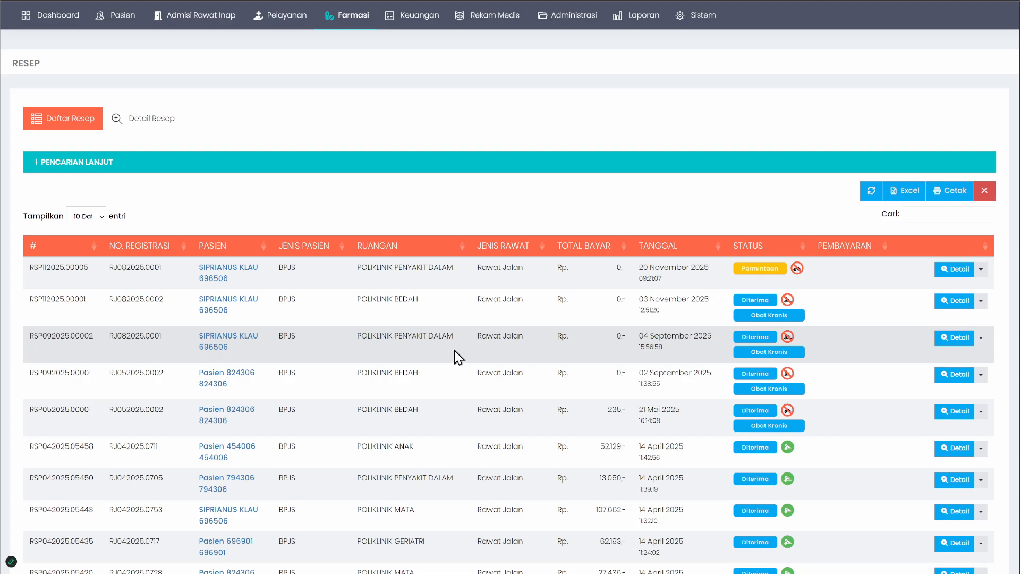
scroll(451, 349, "down", 1)
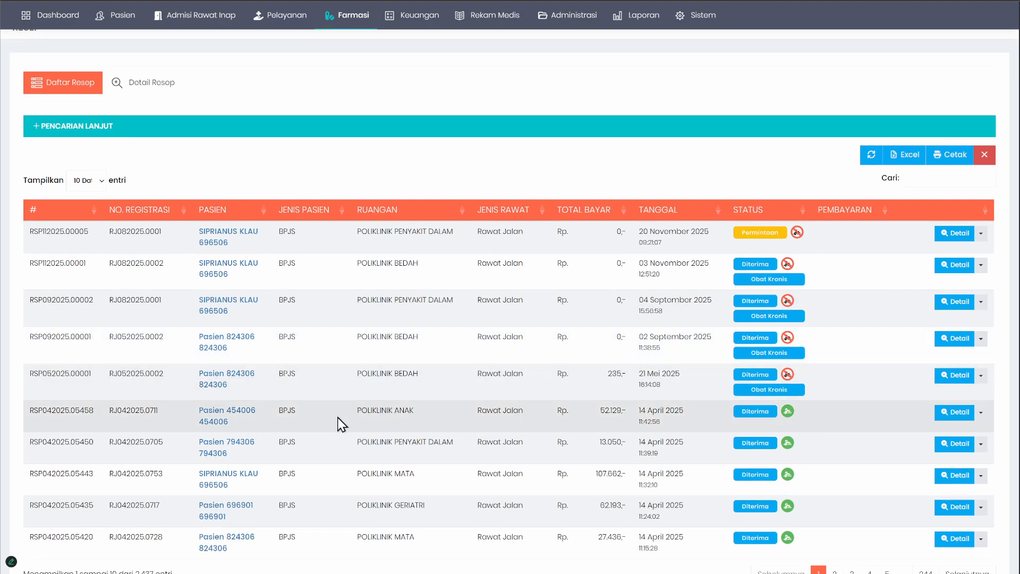
left_click(337, 421)
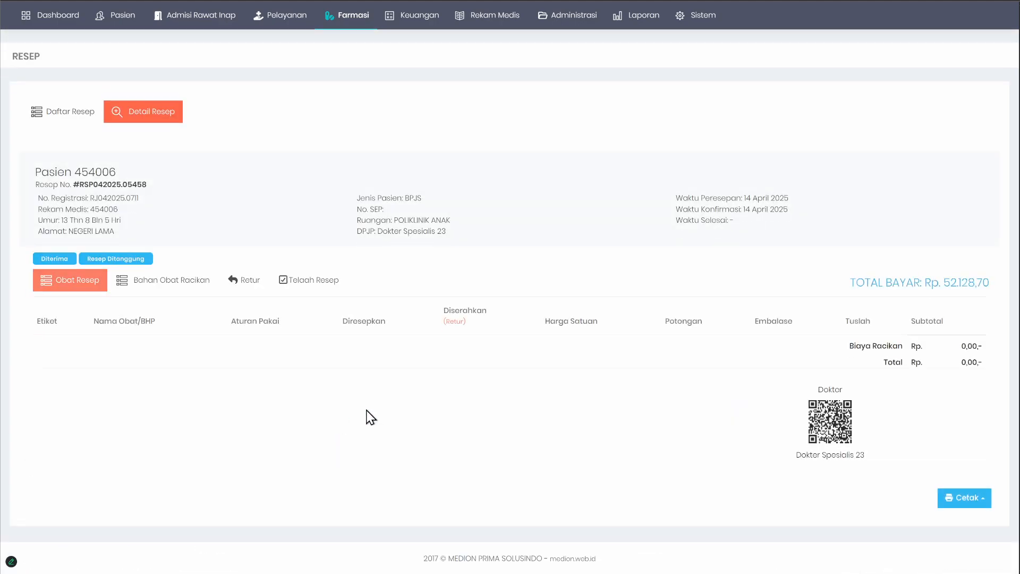
Step: Review the prescription's Telaah Resep checklist of administrative, pharmaceutical and clinical requirements, and return to the prescription list
left_click(290, 286)
scroll(290, 289, "down", 5)
scroll(290, 292, "down", 3)
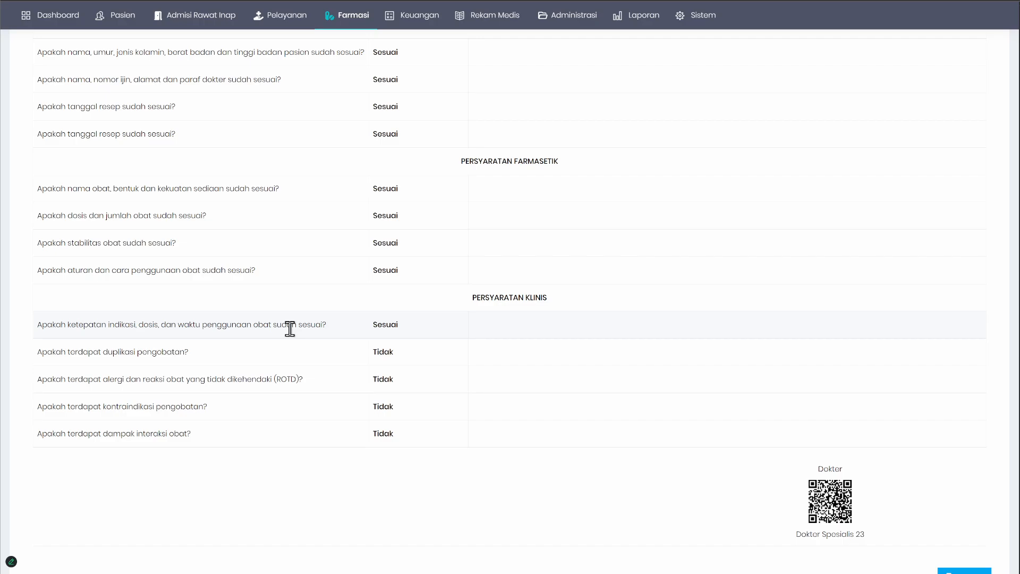
scroll(290, 328, "up", 5)
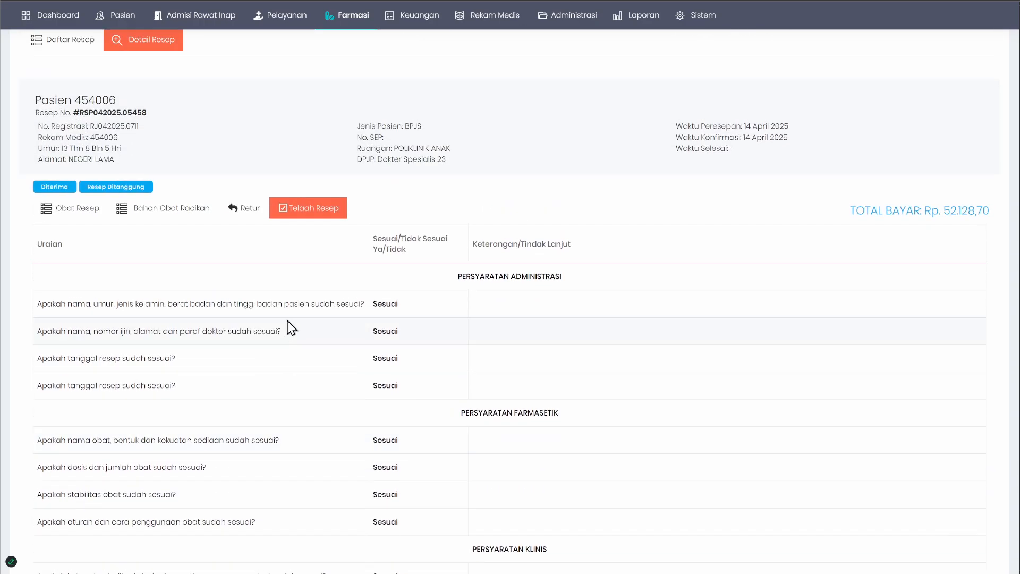
scroll(288, 321, "up", 2)
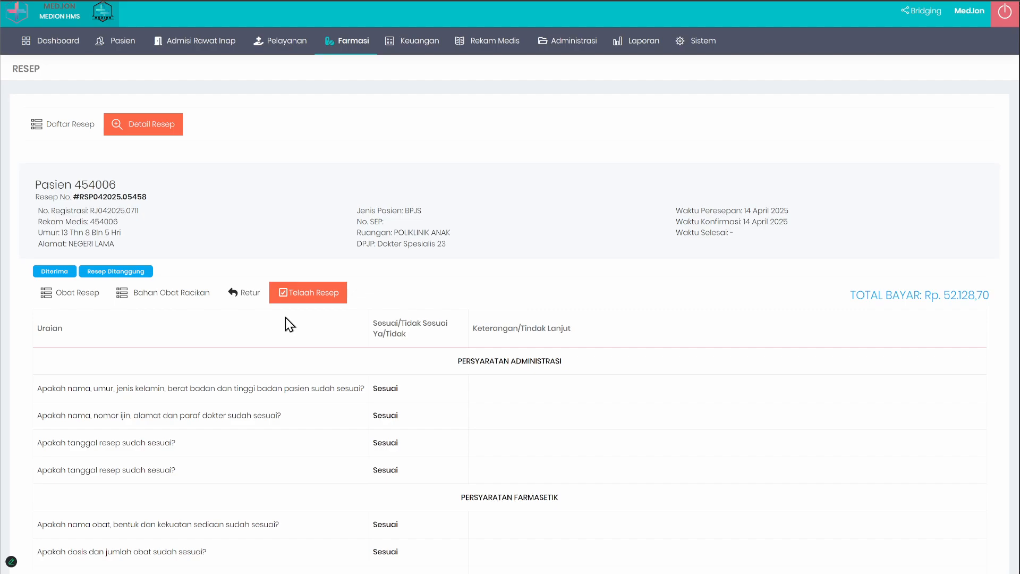
scroll(285, 317, "down", 2)
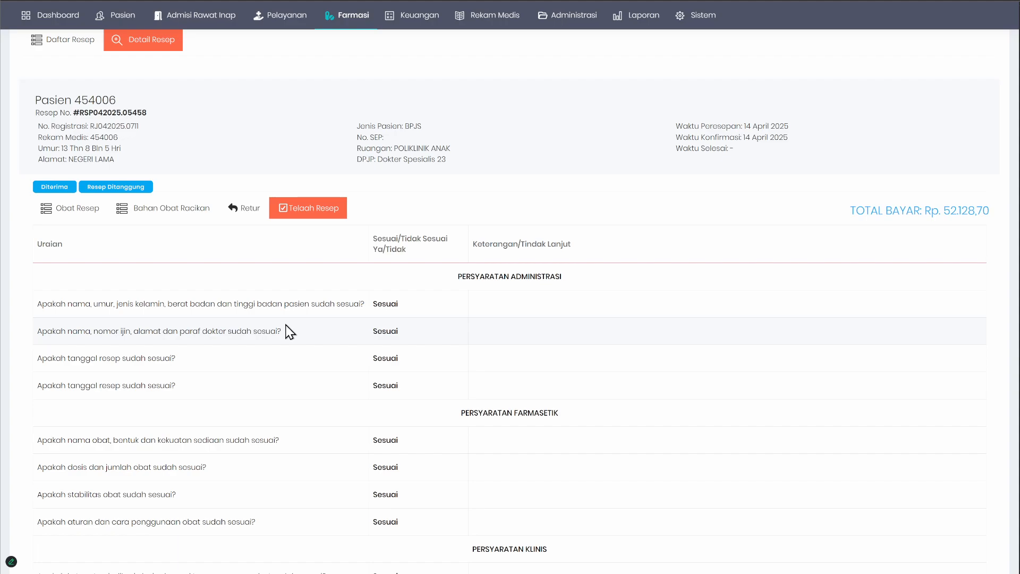
scroll(290, 332, "up", 2)
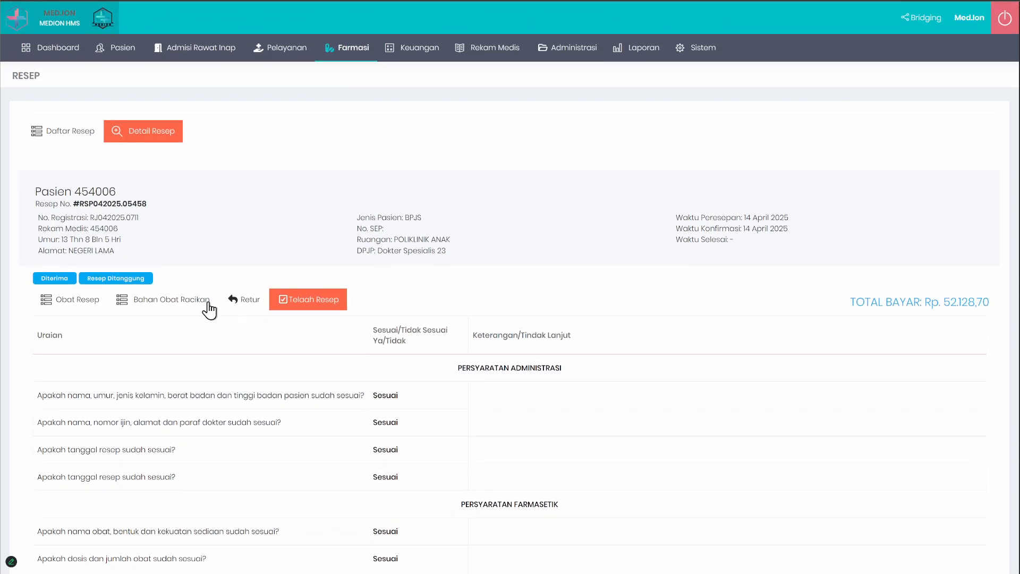
left_click(72, 133)
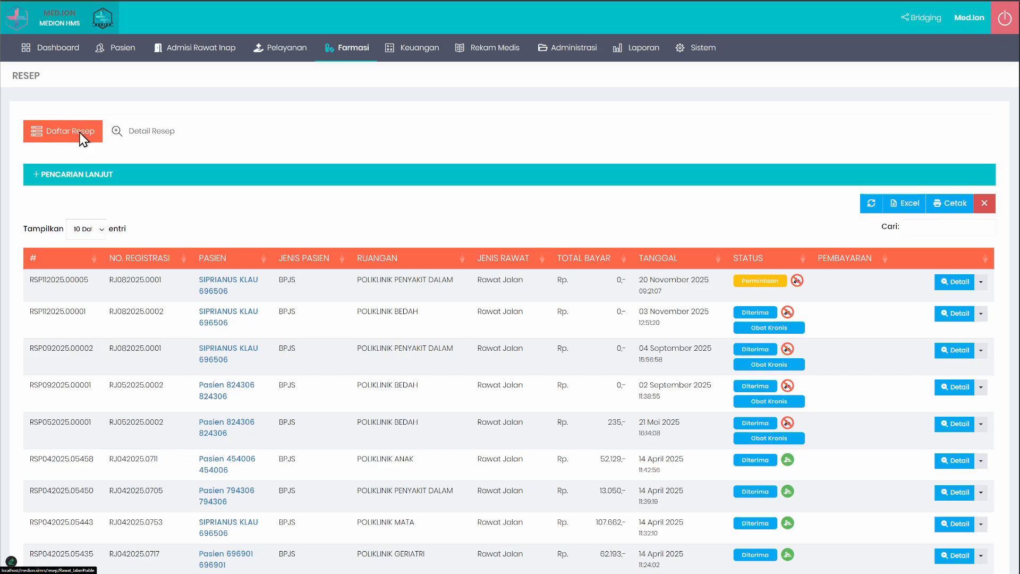
Step: Go back to the pharmacy's Obat list and examine the entry name BIOCOMBIN 5000 (Mepro/KF)
left_click(346, 47)
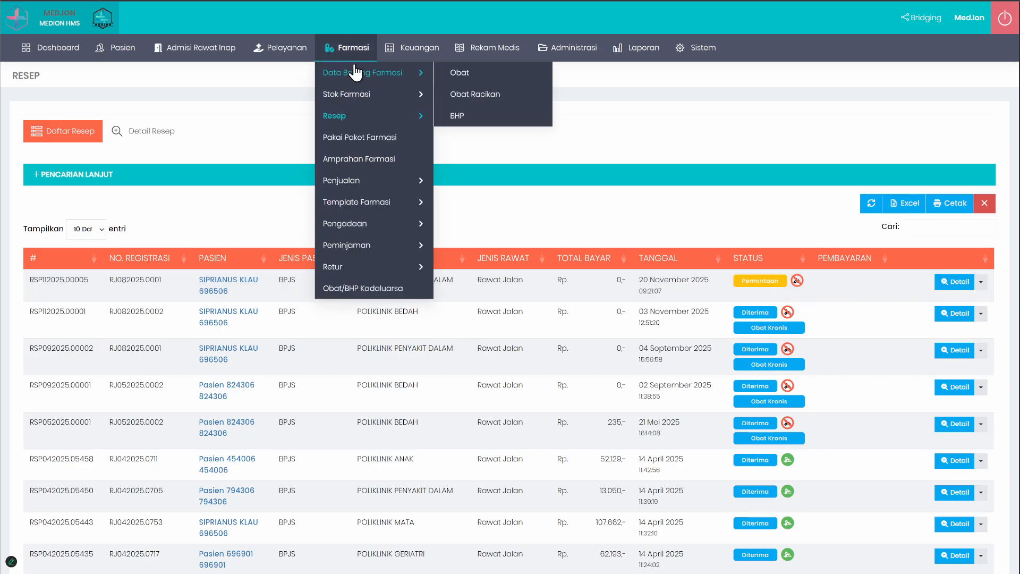
left_click(453, 71)
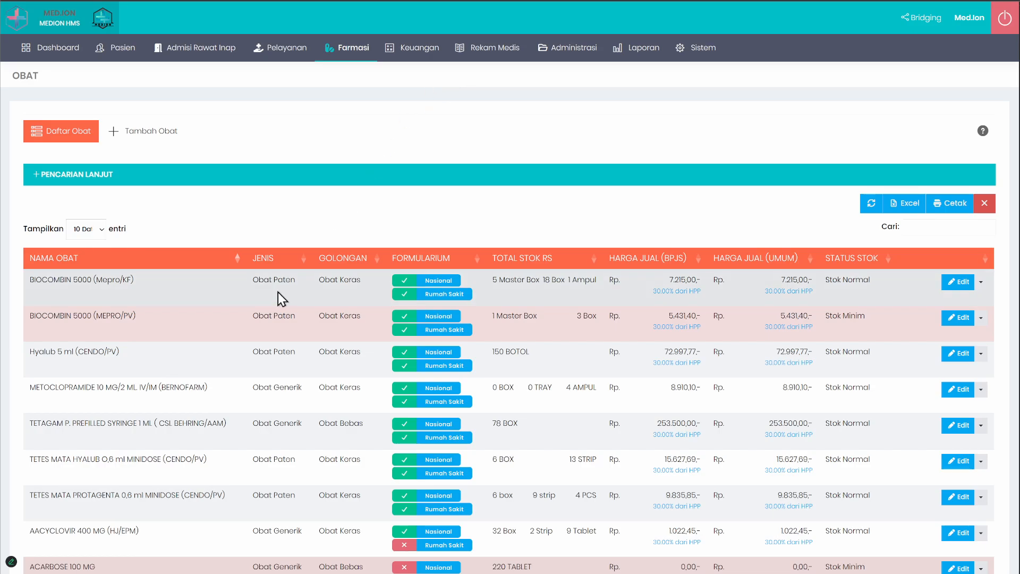
scroll(160, 425, "down", 1)
scroll(157, 439, "up", 1)
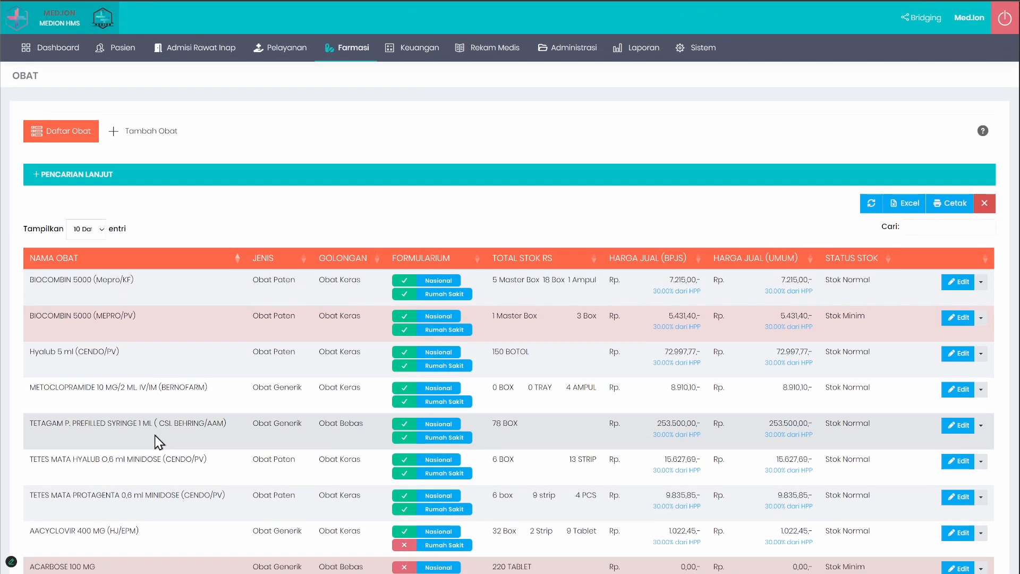
scroll(156, 436, "down", 1)
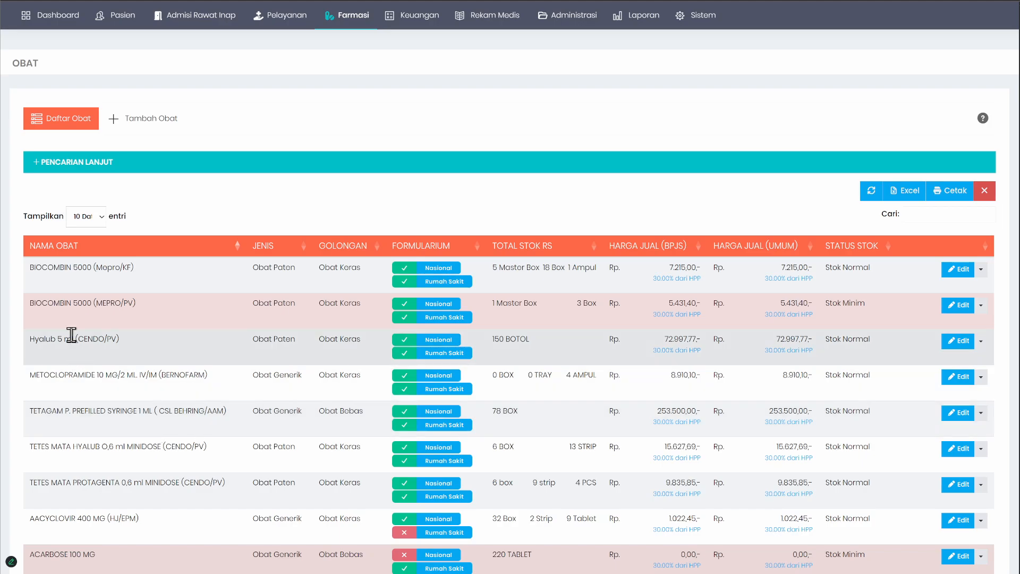
left_click_drag(31, 270, 92, 267)
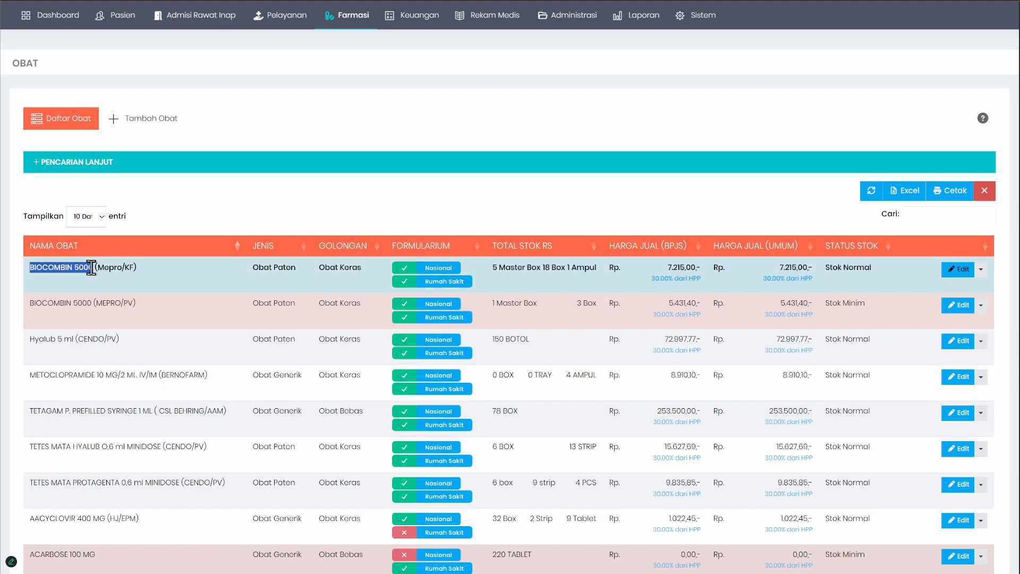
double_click(52, 267)
right_click(187, 271)
left_click(151, 279)
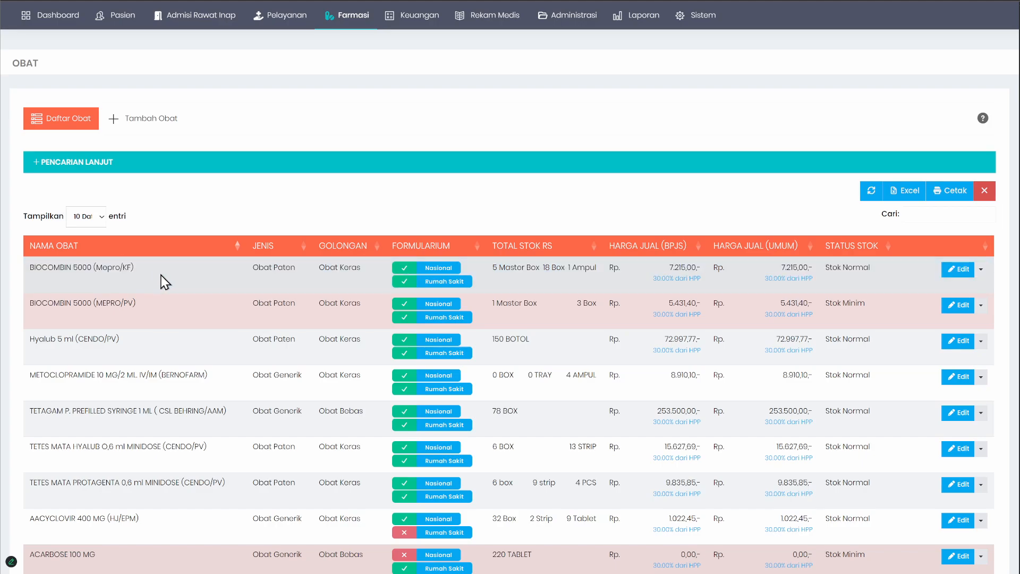
Step: View the Pemetaan KFA section of the new drug form and return to its Data Barang Farmasi section
left_click(147, 121)
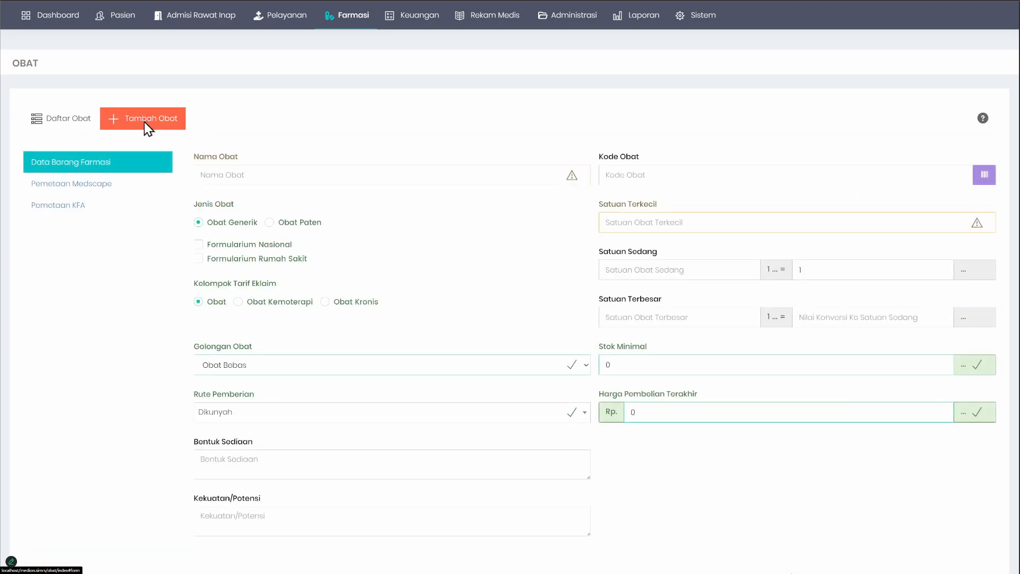
left_click(50, 206)
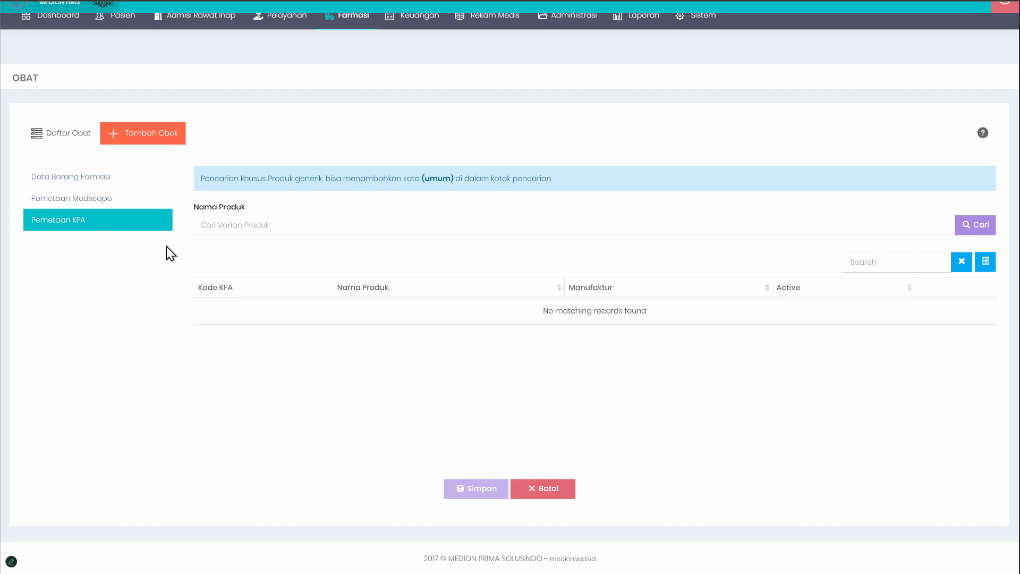
left_click(96, 177)
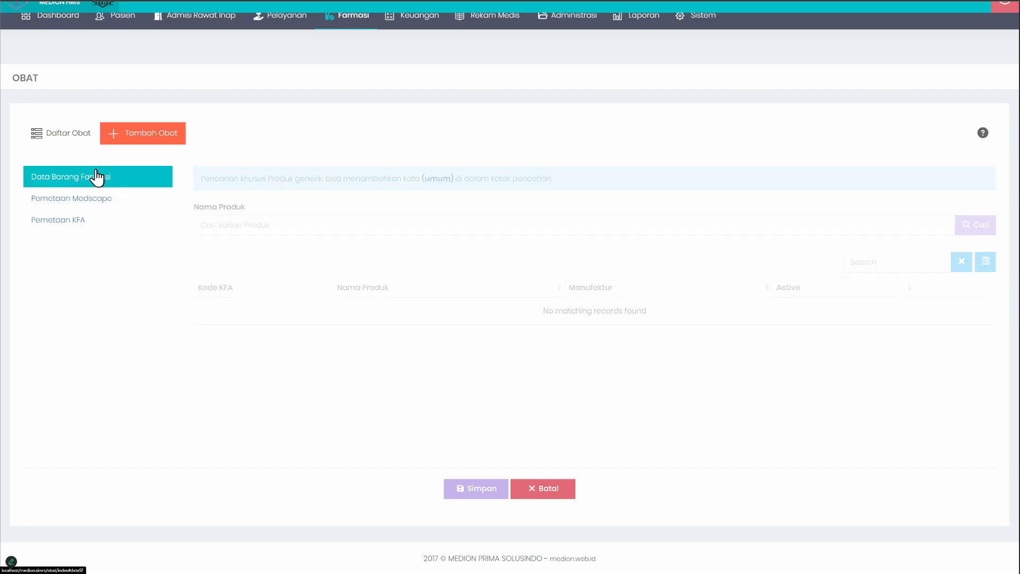
Step: Open BIOCOMBIN 5000 (Mepro/KF) from the drug list for editing, review its Pemetaan KFA data, and leave the edit page
left_click(80, 139)
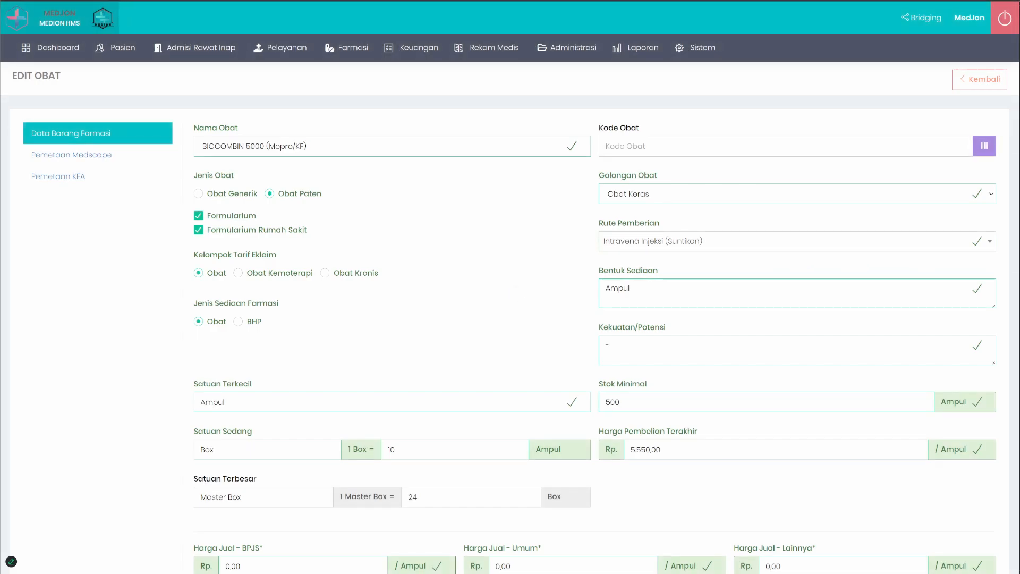
left_click(67, 176)
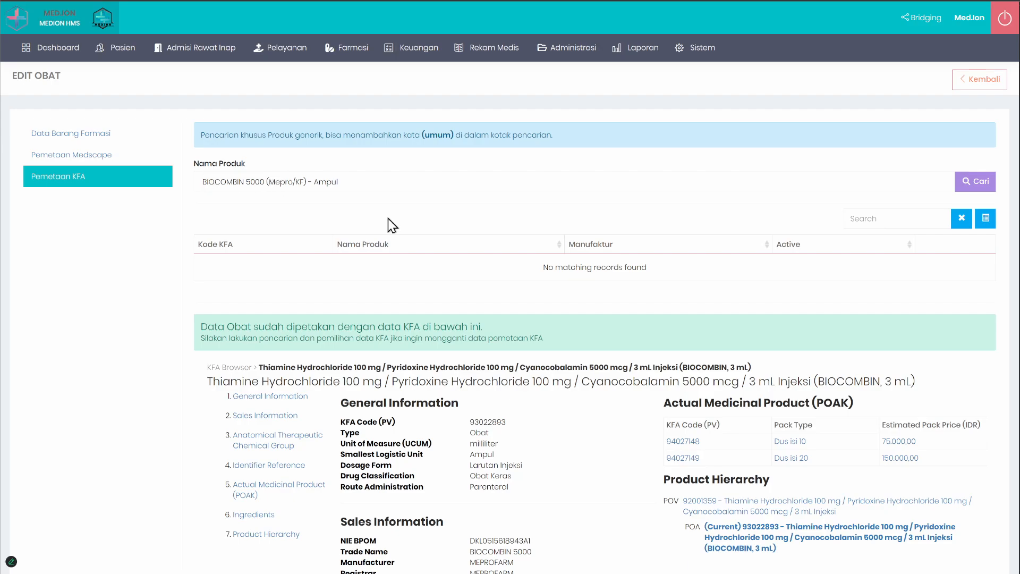
scroll(523, 336, "down", 3)
scroll(524, 340, "down", 4)
scroll(507, 420, "up", 5)
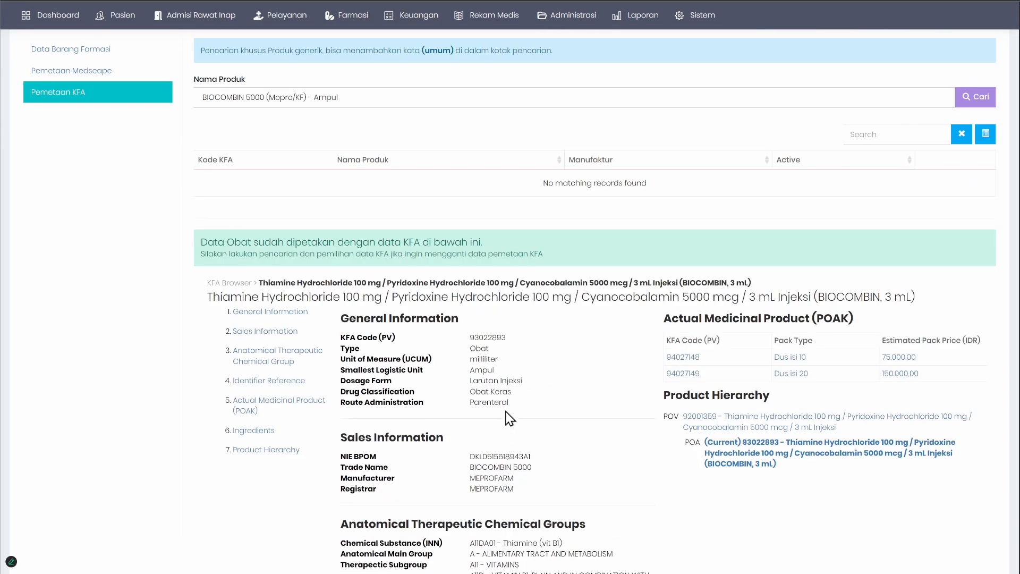
scroll(499, 335, "up", 2)
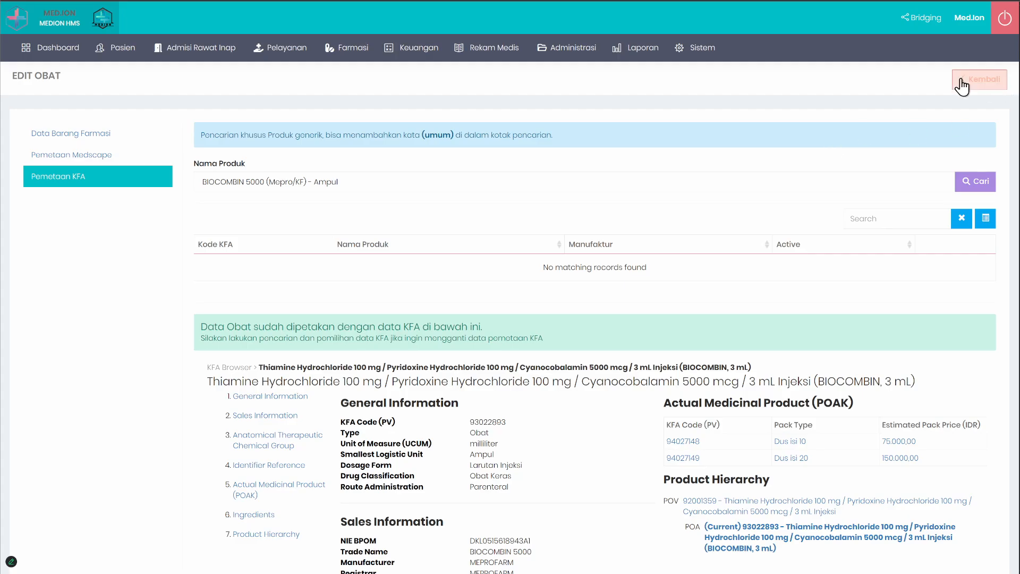
left_click(962, 82)
Step: Start a new drug record and enter paracetamol as its Nama Obat
left_click(130, 135)
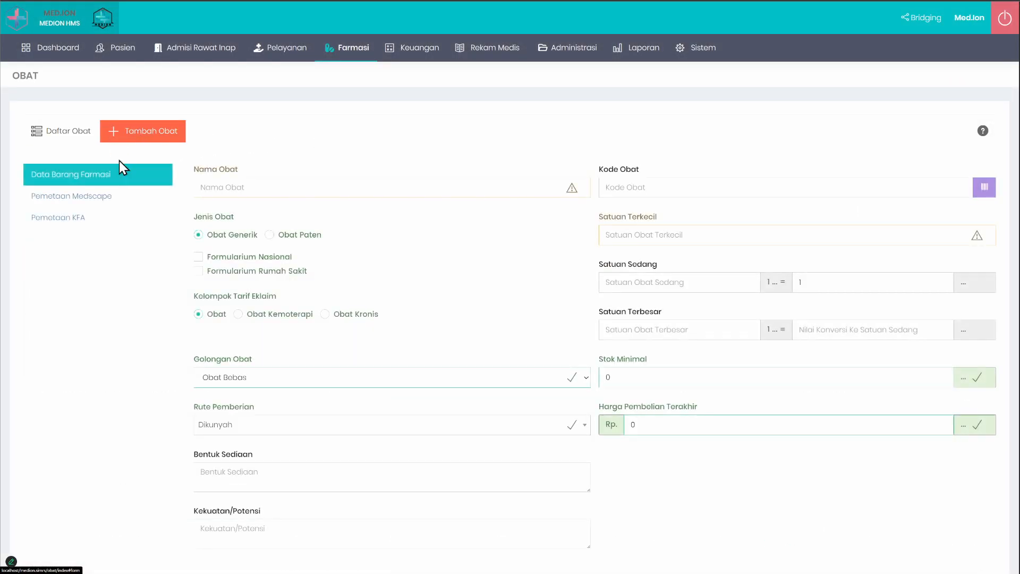
left_click(234, 188)
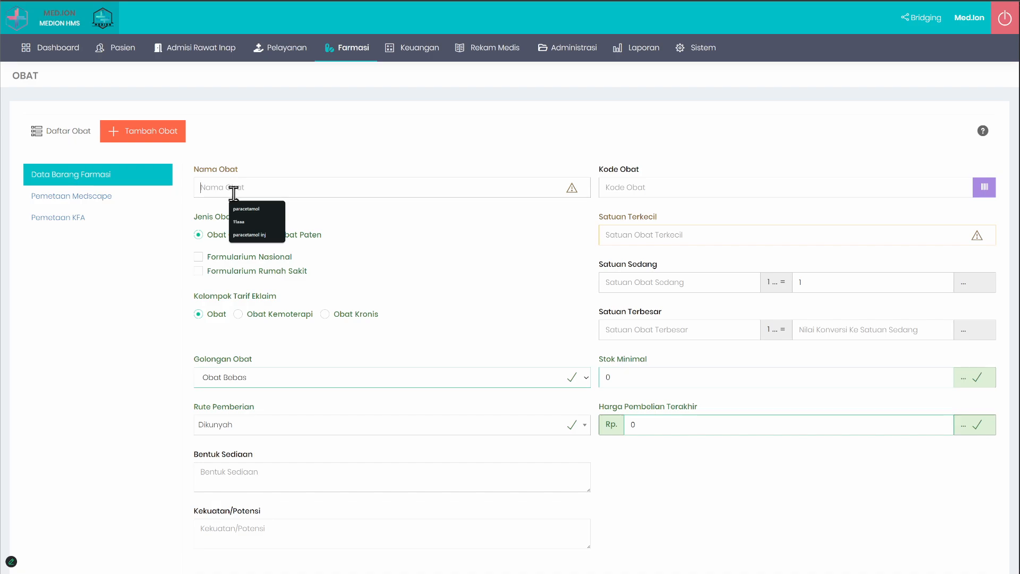
left_click(252, 206)
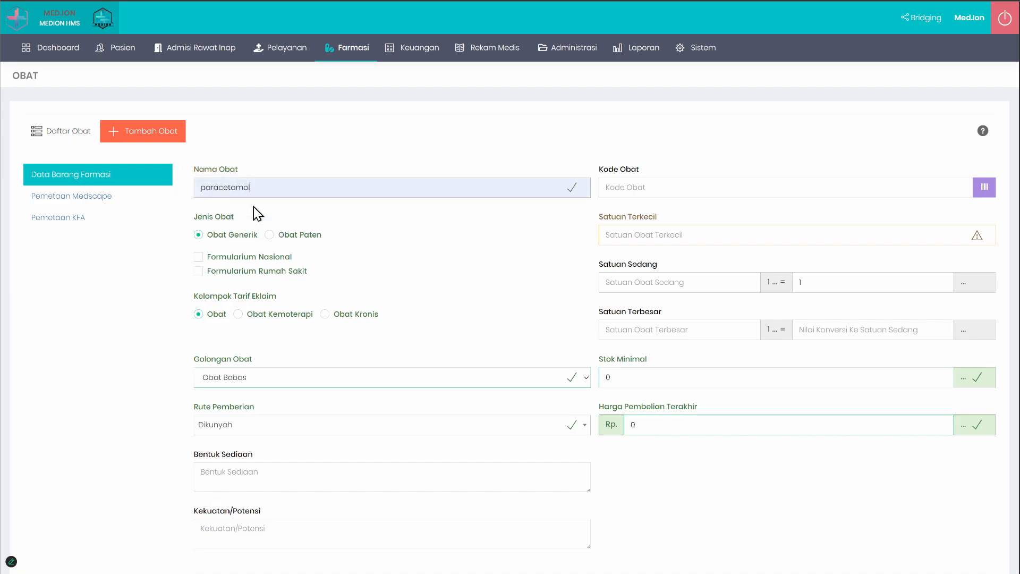
Step: Search the new drug's Pemetaan KFA product data for paracetamol
left_click(85, 219)
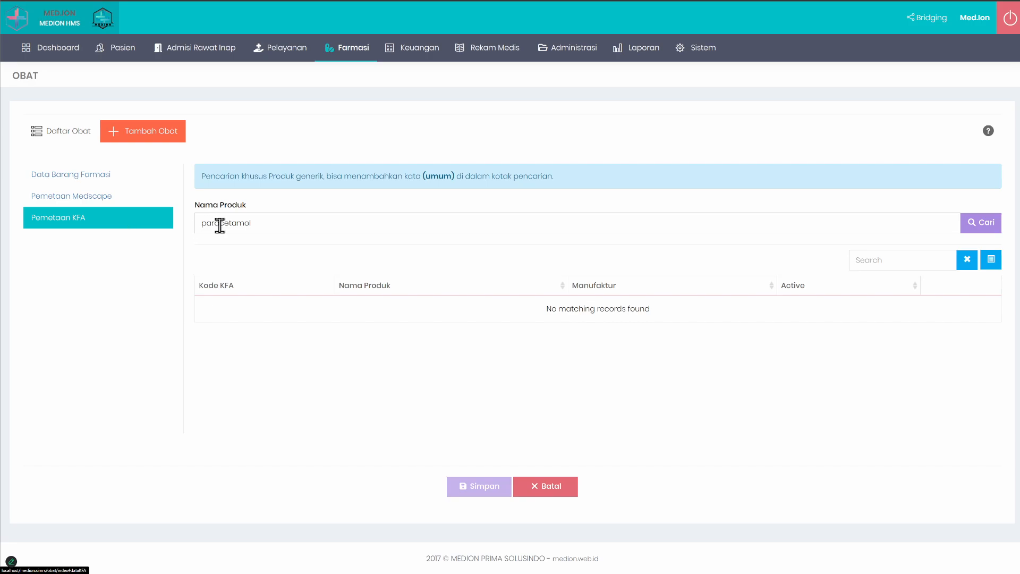
left_click(313, 222)
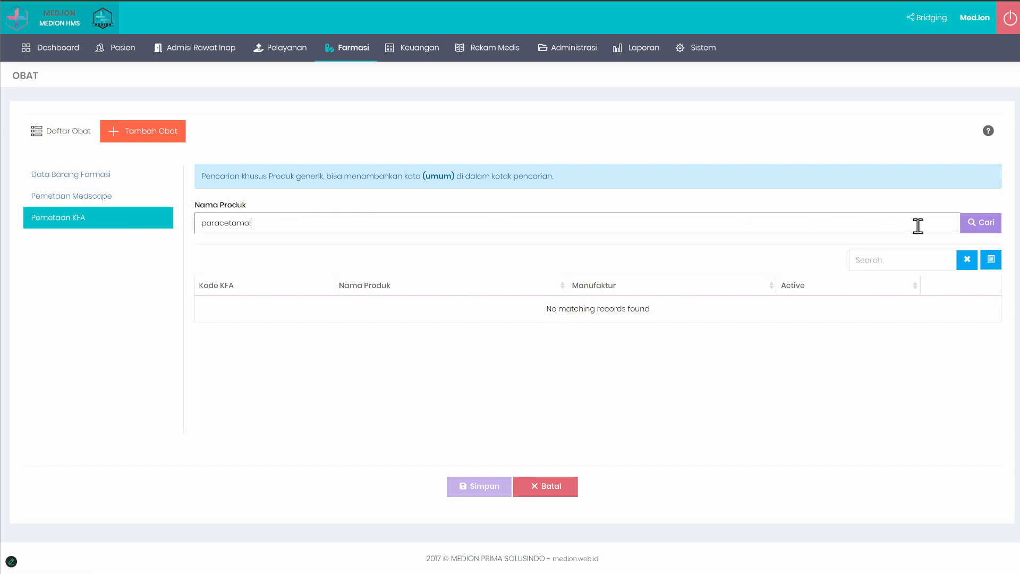
left_click(982, 222)
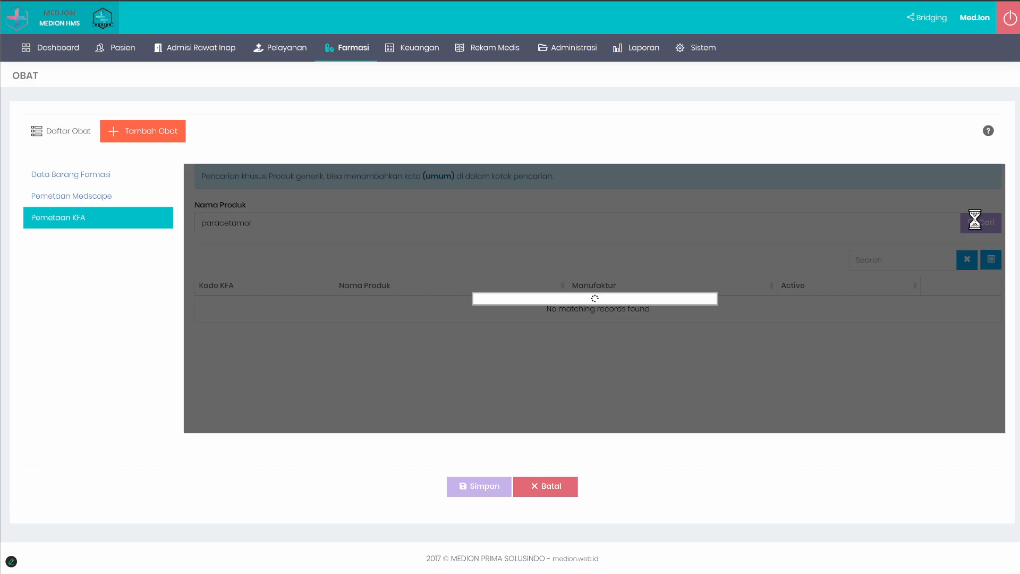
scroll(433, 272, "down", 3)
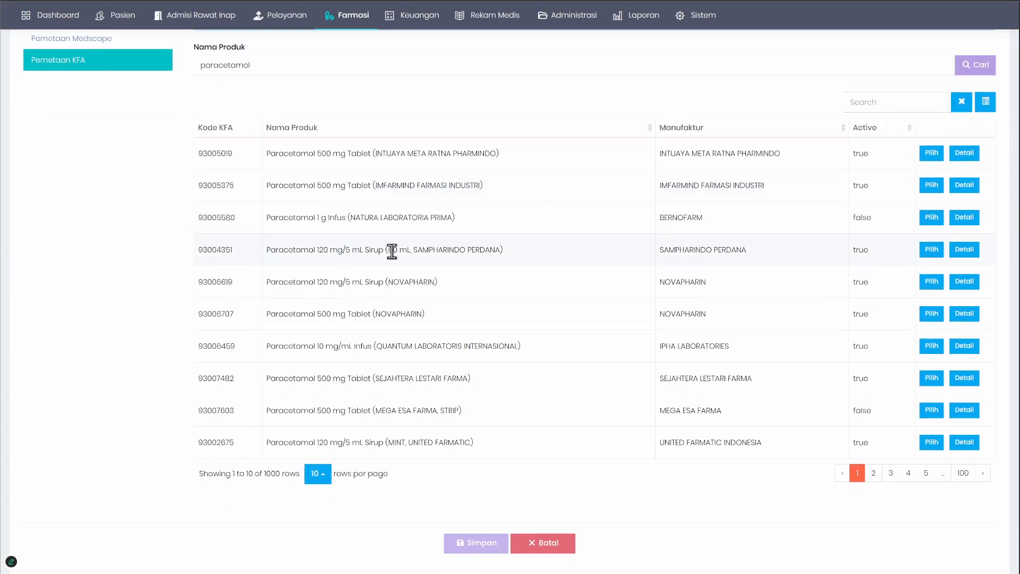
Step: Compare the KFA codes, product names and manufacturers of the first two Paracetamol 500 mg Tablet entries
scroll(391, 250, "up", 1)
left_click_drag(198, 190, 206, 190)
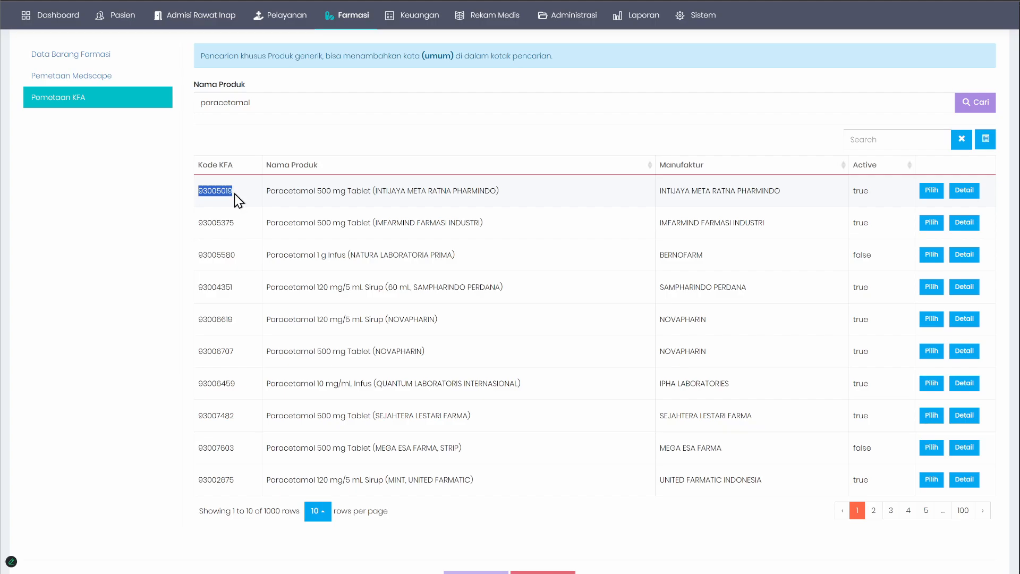
scroll(426, 372, "up", 1)
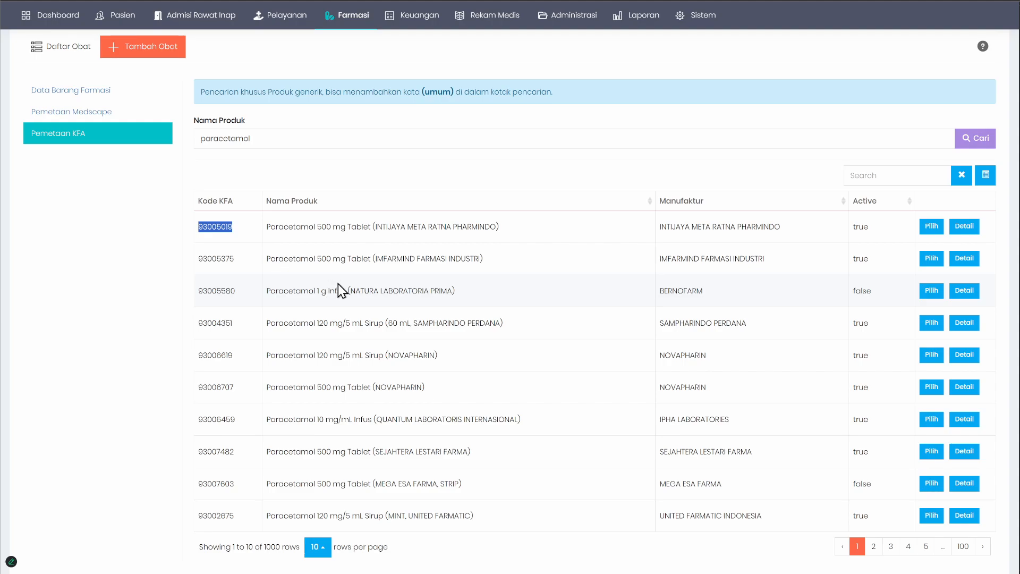
left_click_drag(288, 227, 355, 227)
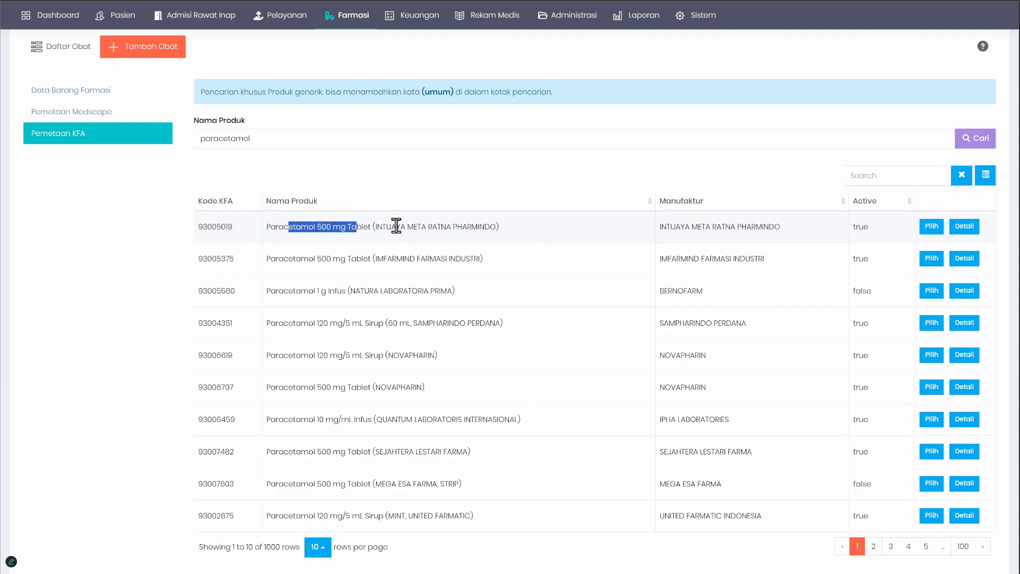
left_click_drag(673, 228, 736, 228)
left_click_drag(663, 258, 749, 262)
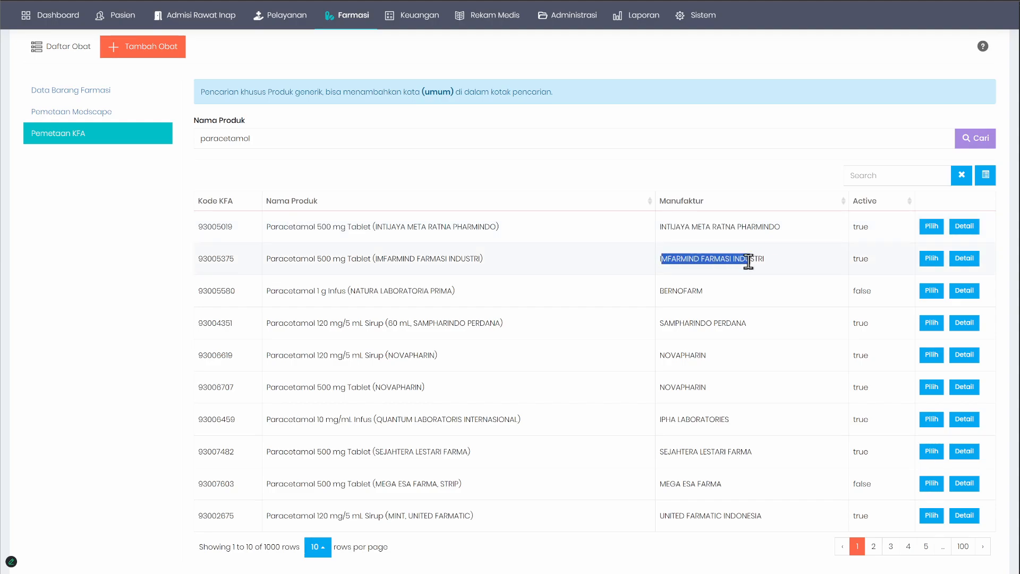
double_click(213, 259)
double_click(210, 228)
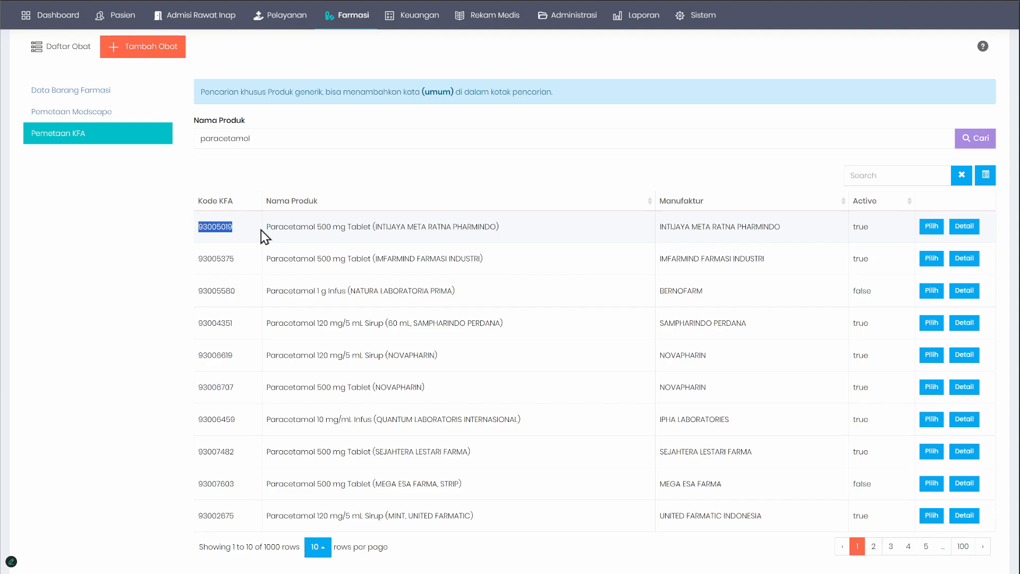
left_click_drag(203, 259, 237, 259)
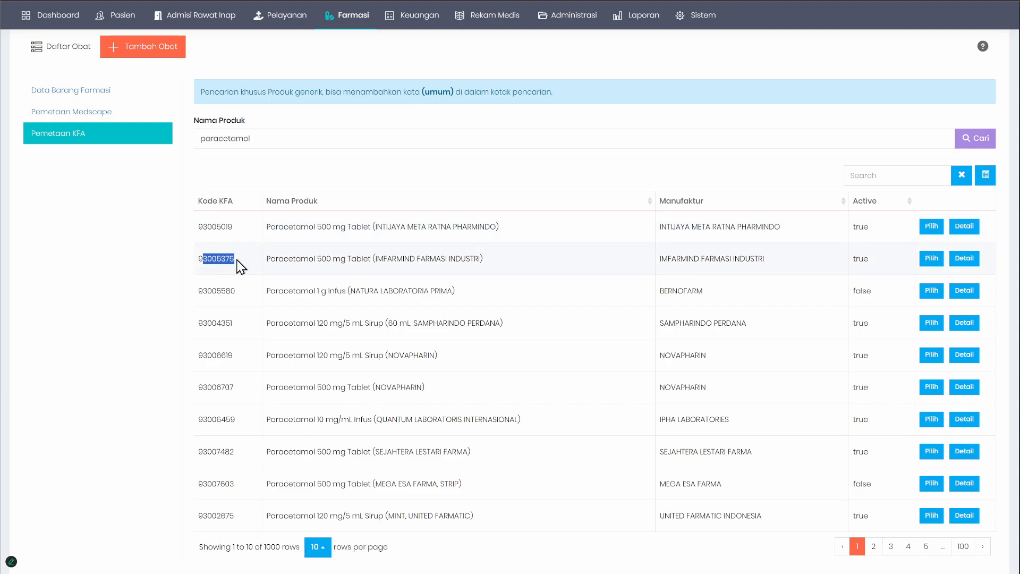
double_click(210, 258)
left_click_drag(207, 228, 242, 230)
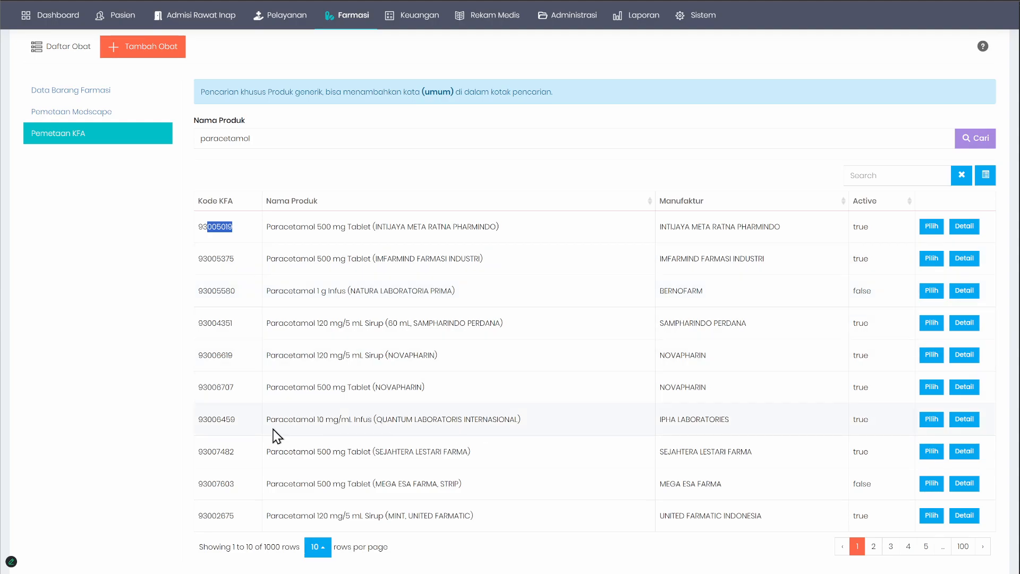
Step: Examine the KFA codes of the last two listed products and the strength of the NOVAPHARIN paracetamol tablet
double_click(216, 517)
double_click(218, 484)
left_click(124, 434)
double_click(203, 304)
left_click(145, 307)
double_click(323, 387)
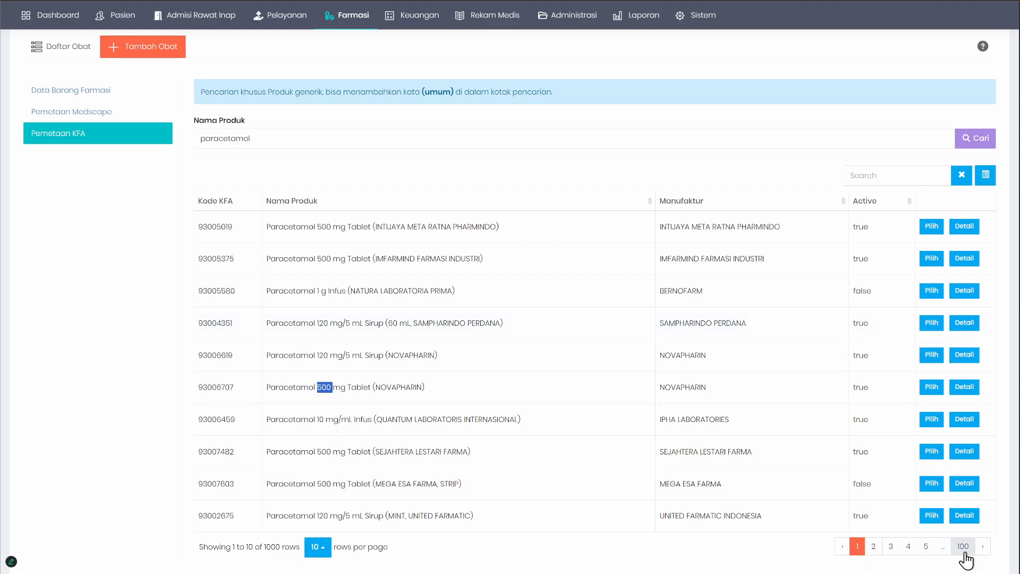
Step: Page forward to page 4 of the paracetamol results and examine the product names from different manufacturers
left_click(982, 547)
left_click(983, 547)
left_click(983, 547)
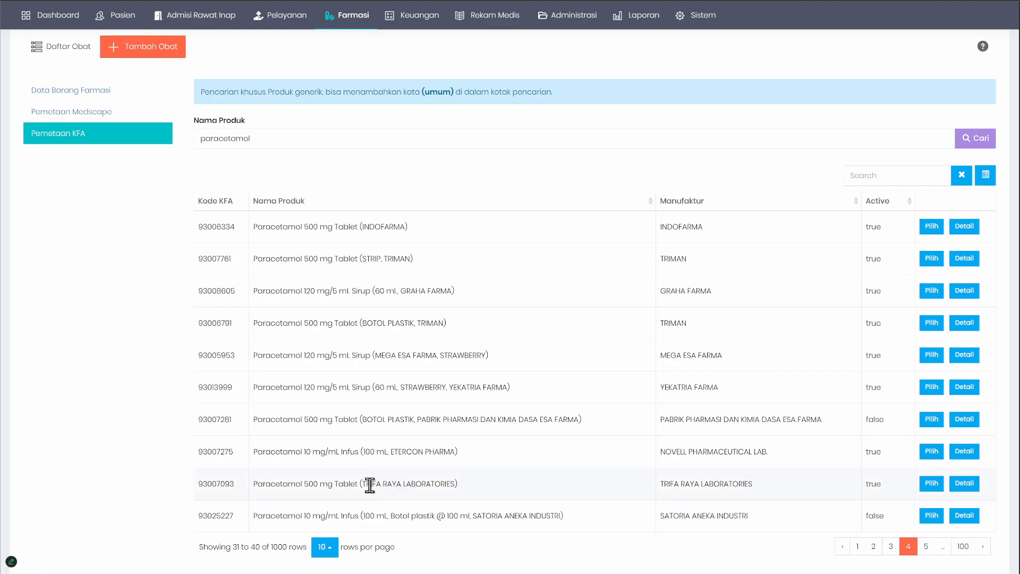
left_click_drag(364, 484, 454, 486)
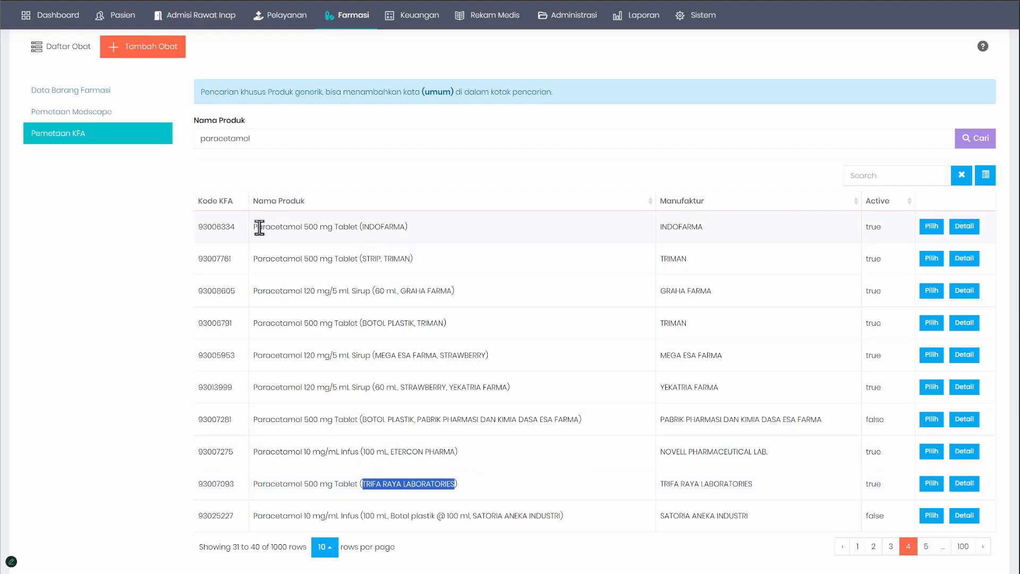
left_click_drag(257, 228, 384, 228)
left_click(445, 231)
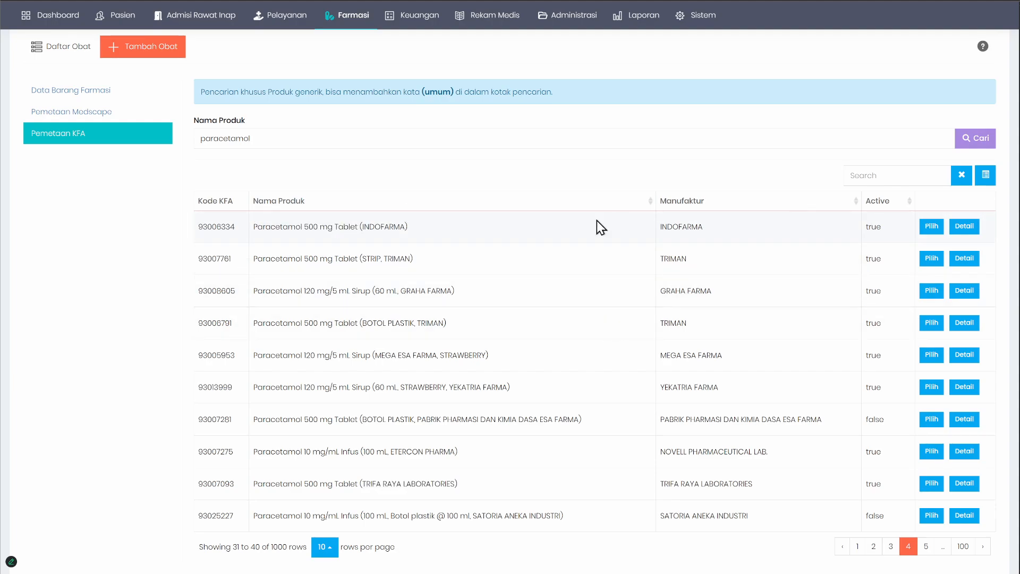
scroll(424, 265, "up", 2)
scroll(421, 316, "down", 1)
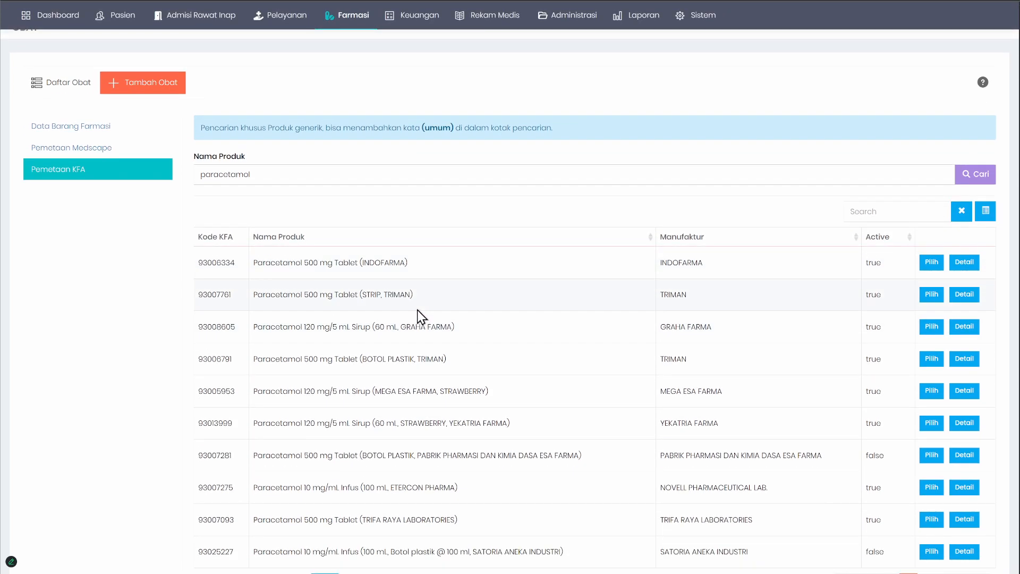
left_click_drag(270, 260, 513, 296)
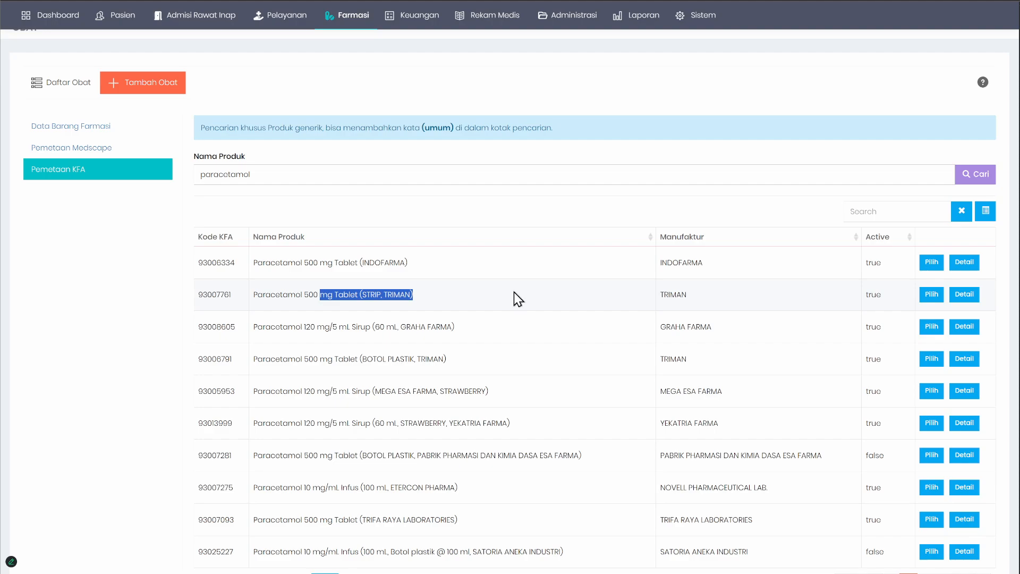
left_click(544, 276)
Step: Filter the KFA results by kimia far and examine the Active status of the first and last listed products
left_click(895, 217)
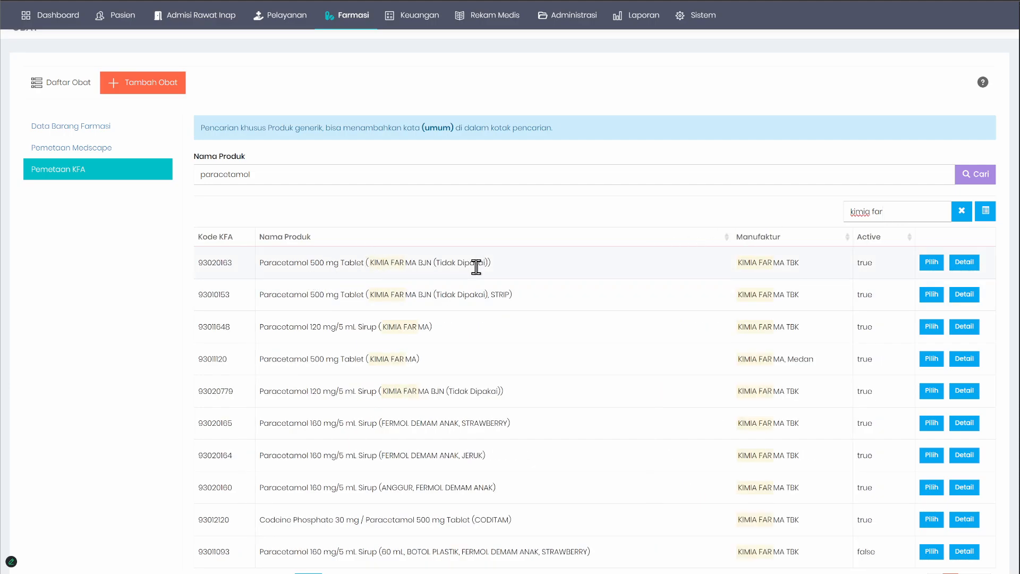
scroll(504, 258, "down", 1)
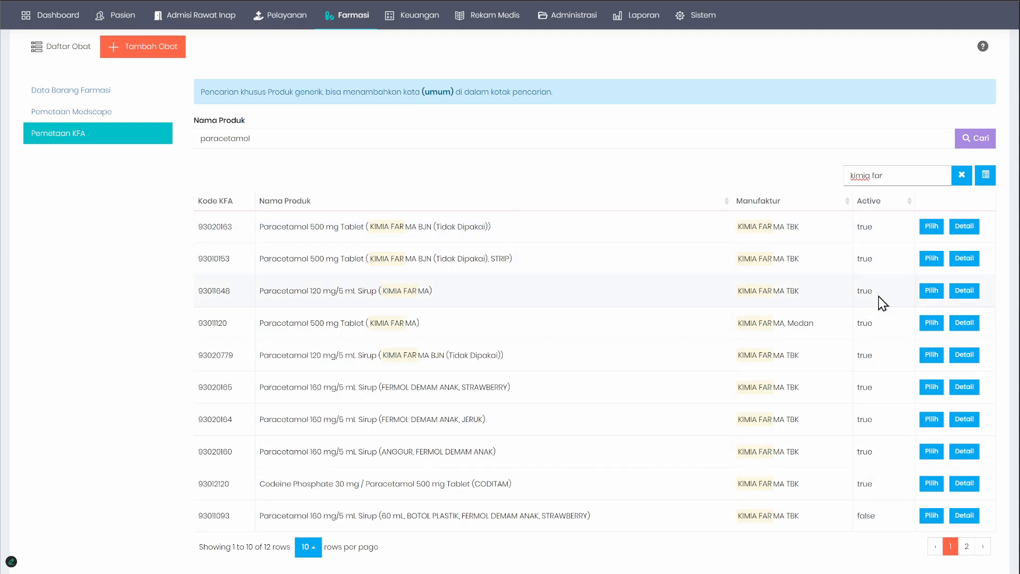
double_click(865, 226)
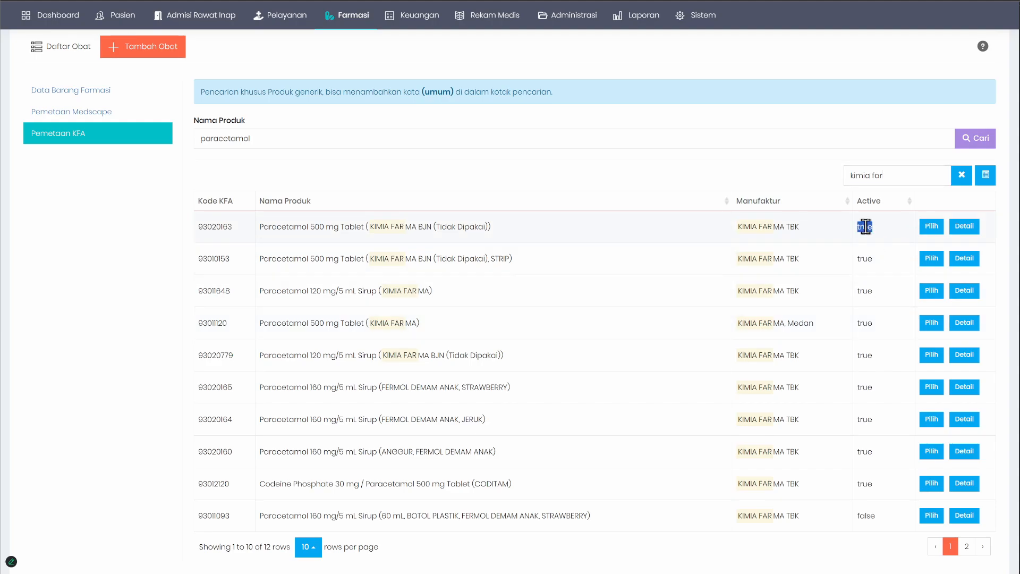
double_click(864, 521)
left_click(881, 520)
double_click(866, 516)
double_click(868, 514)
double_click(865, 517)
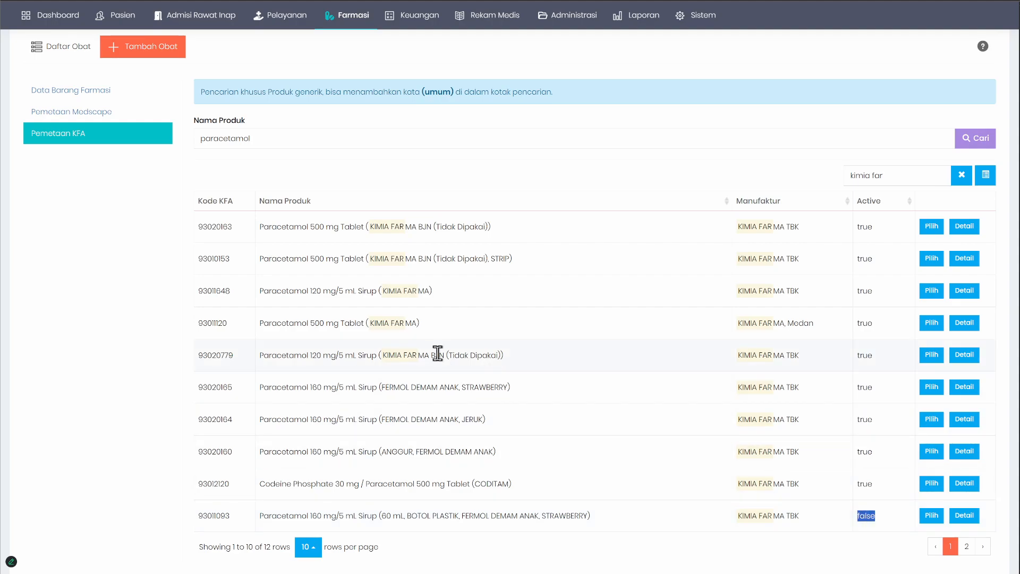
left_click(894, 174)
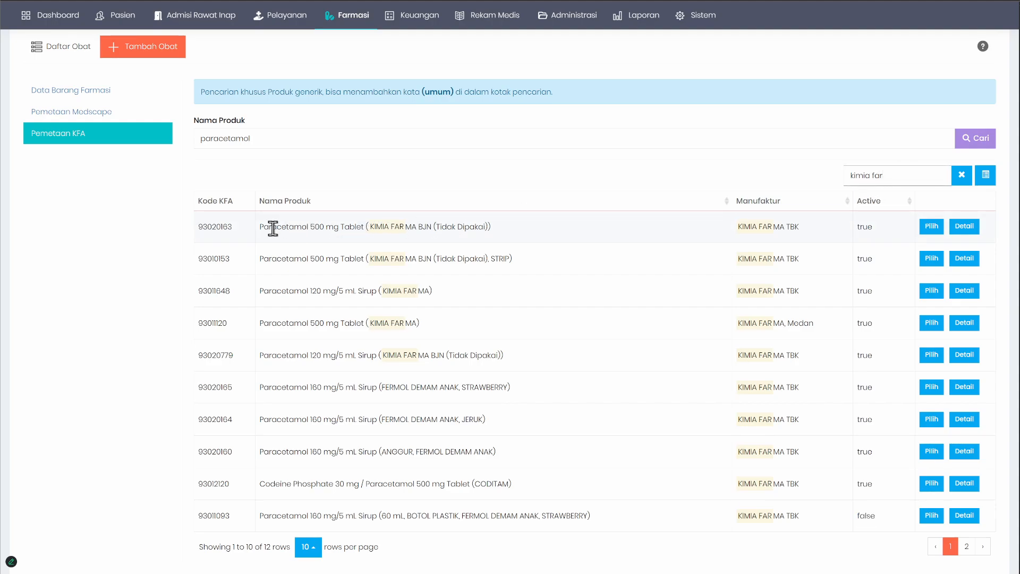
Step: Compare the Kimia Farma paracetamol product names across both result pages, focusing on the two BJN 500 mg tablet entries
left_click_drag(272, 227, 464, 237)
left_click_drag(319, 259, 519, 261)
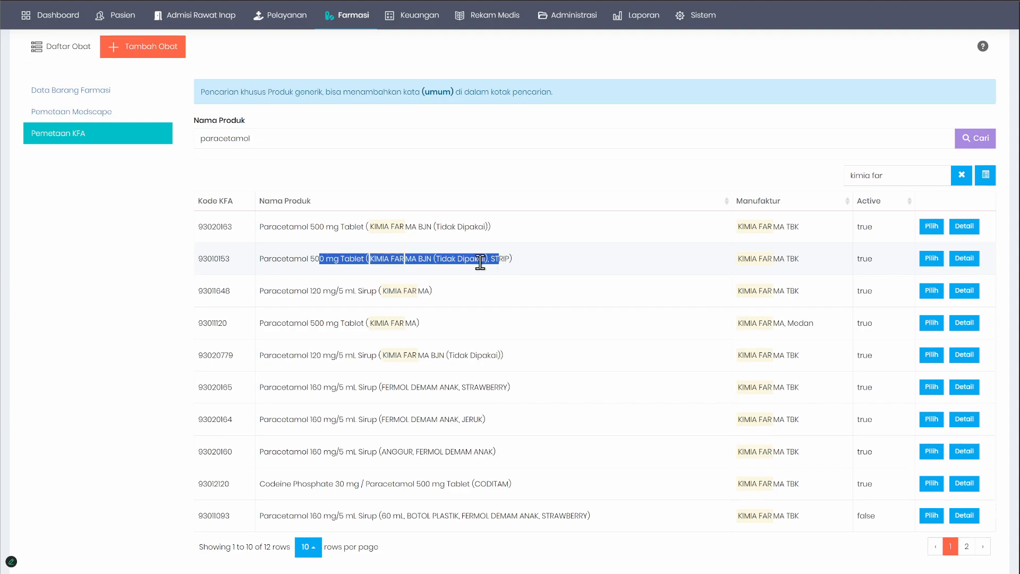
left_click(981, 547)
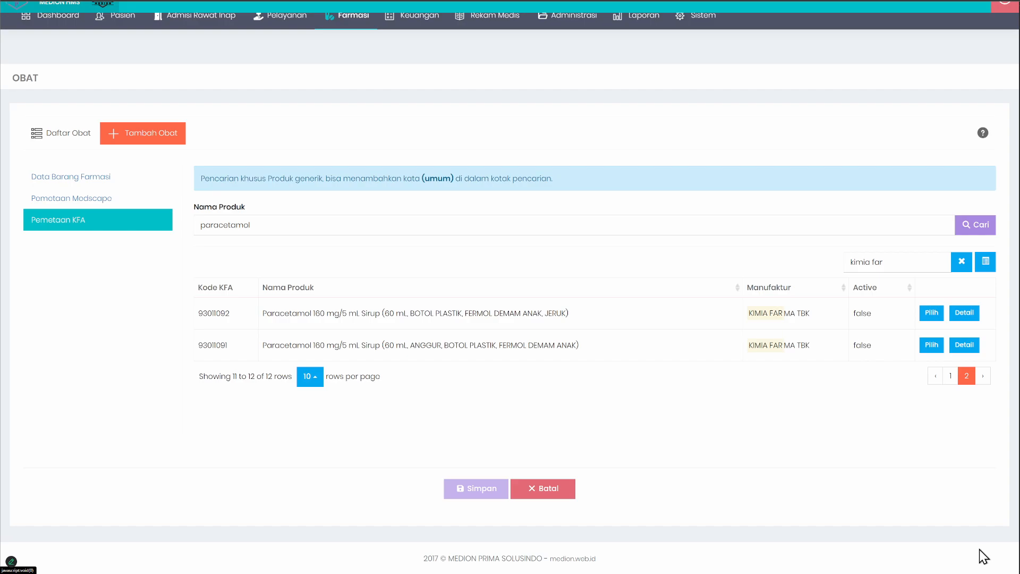
left_click(934, 378)
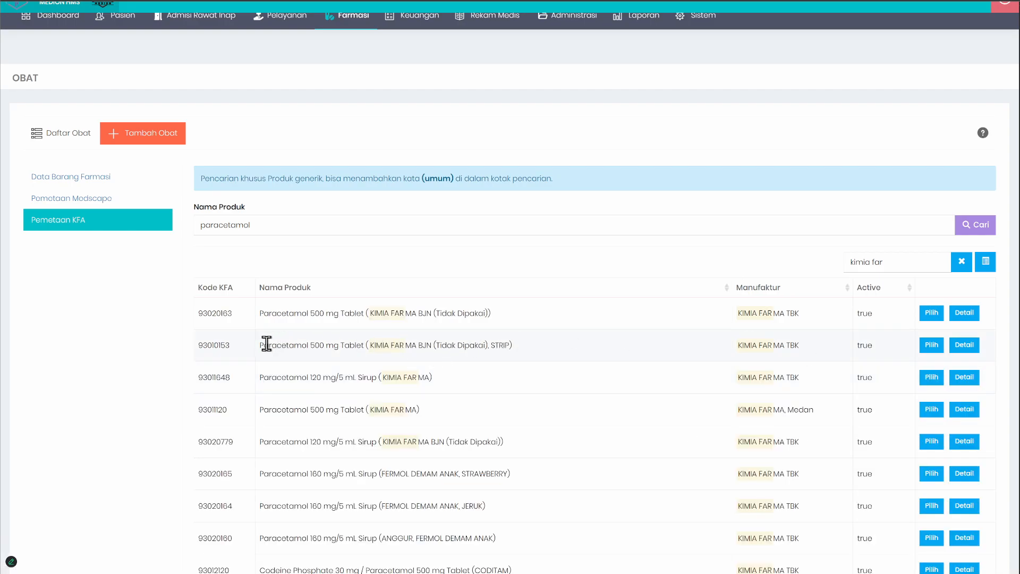
left_click_drag(264, 344, 478, 346)
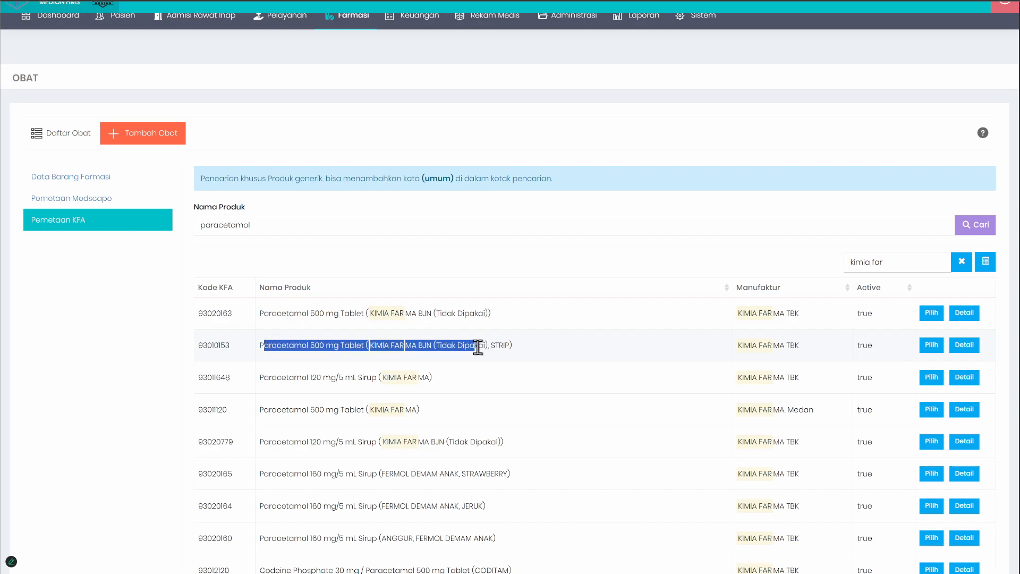
left_click(334, 346)
triple_click(334, 346)
left_click(328, 346)
triple_click(329, 345)
double_click(363, 315)
scroll(362, 316, "down", 2)
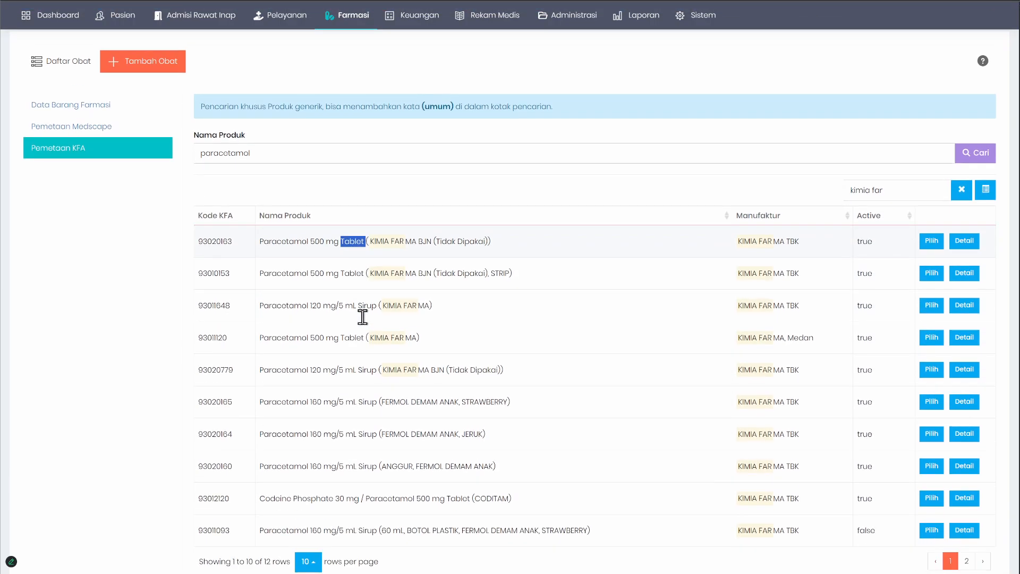
left_click(387, 241)
left_click_drag(260, 240, 484, 242)
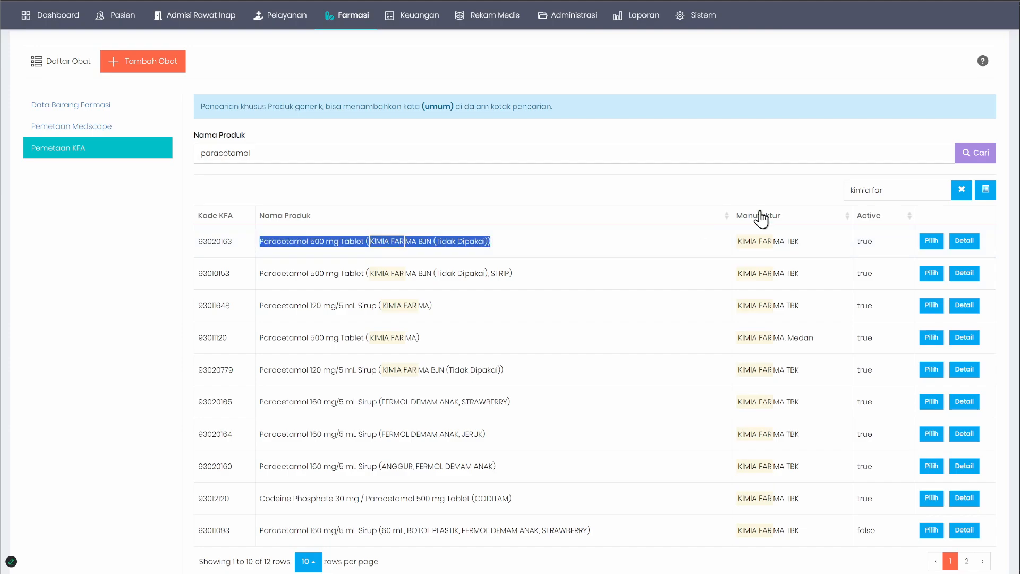
Step: Filter the KFA results by indofar and choose Paracetamol 500 mg Tablet (INDOFARMA) as the mapped product
triple_click(906, 195)
key("BackSpace")
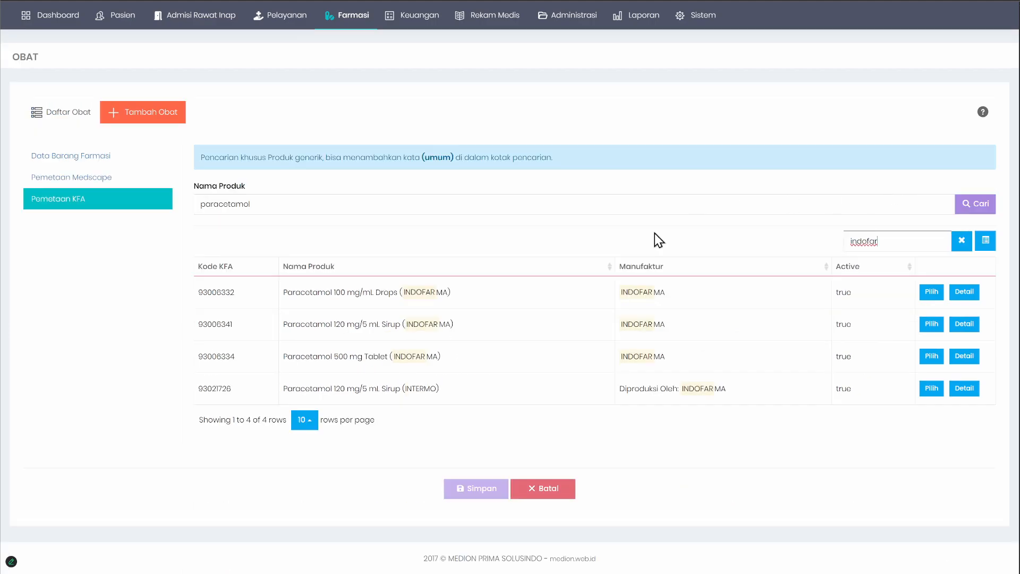
left_click(300, 356)
left_click_drag(296, 356, 499, 364)
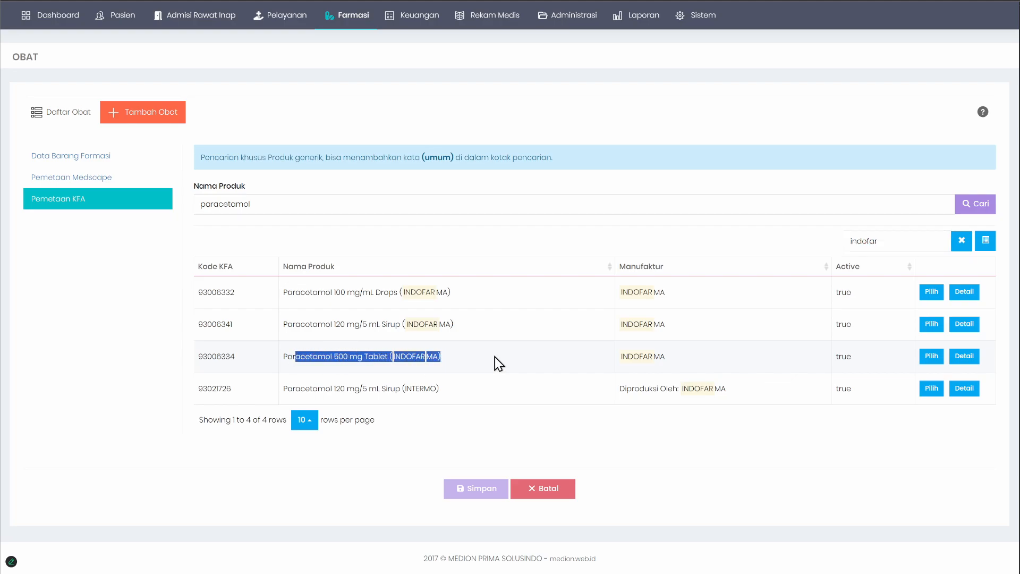
left_click(501, 363)
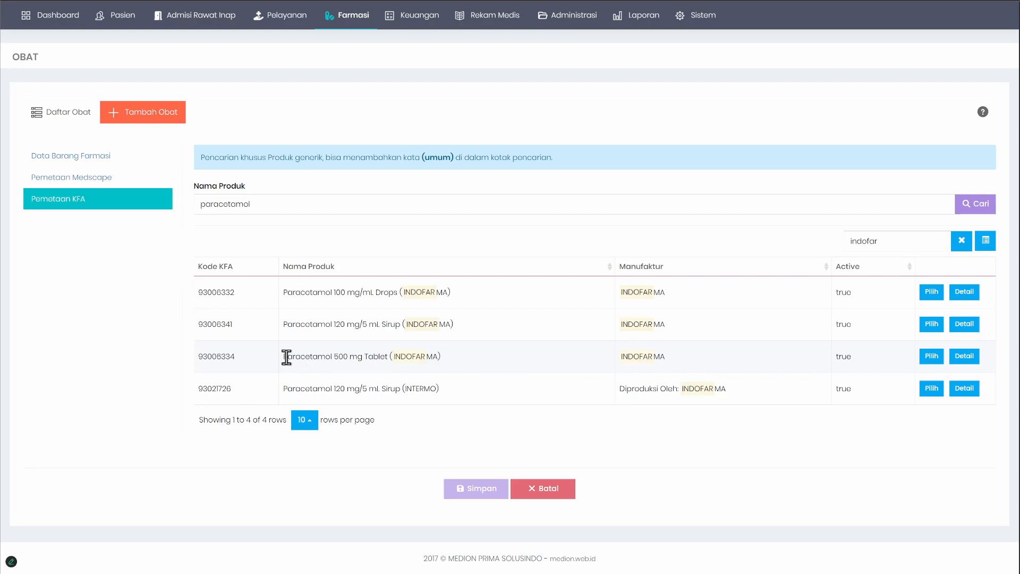
left_click_drag(286, 357, 696, 363)
left_click(701, 363)
left_click(930, 356)
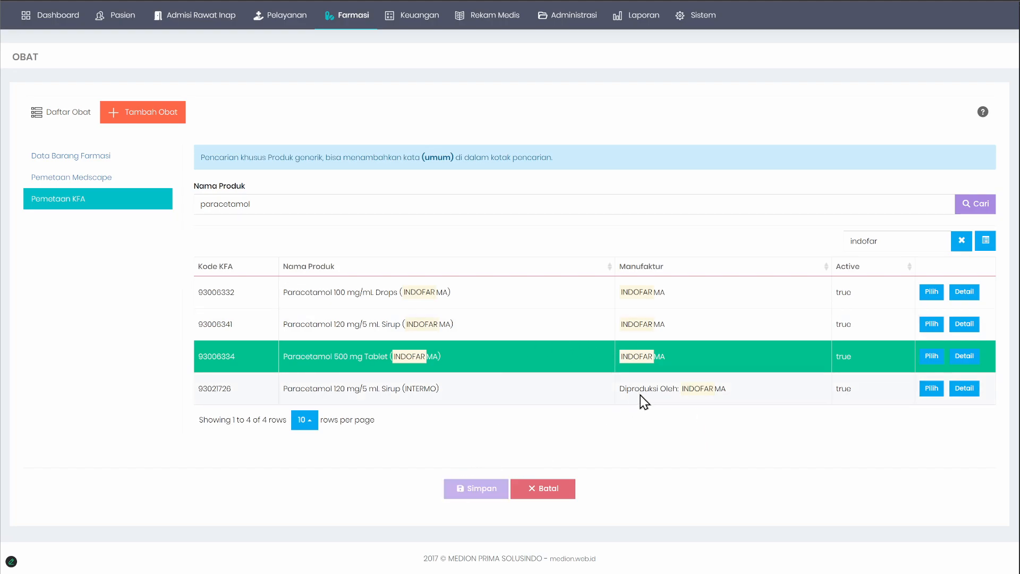
Step: View the KFA product details of Paracetamol 500 mg Tablet (INDOFARMA), from general information to ingredients, and close them
left_click(964, 356)
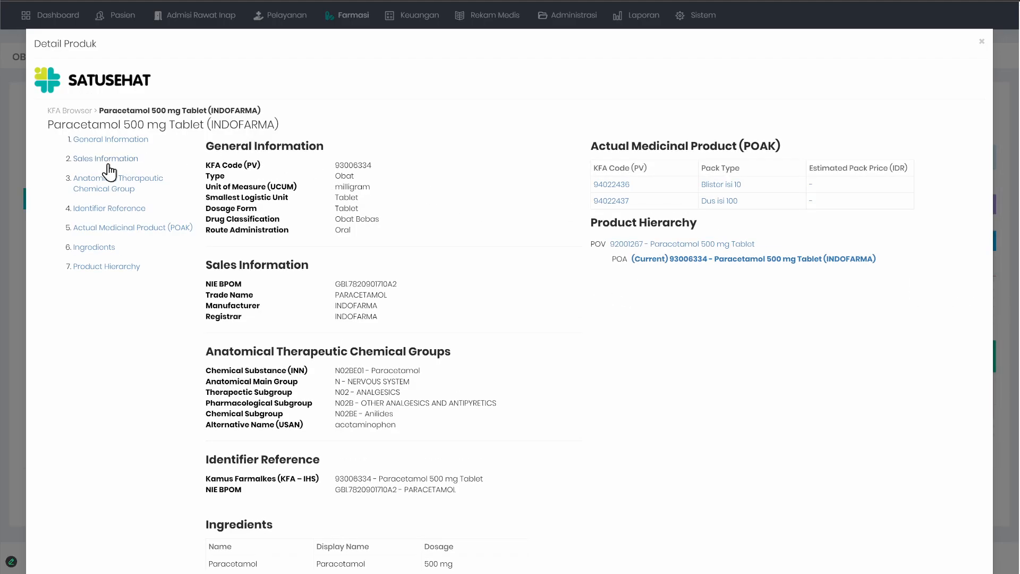
left_click_drag(115, 123, 285, 127)
left_click_drag(205, 162, 357, 368)
left_click(540, 349)
scroll(372, 308, "down", 3)
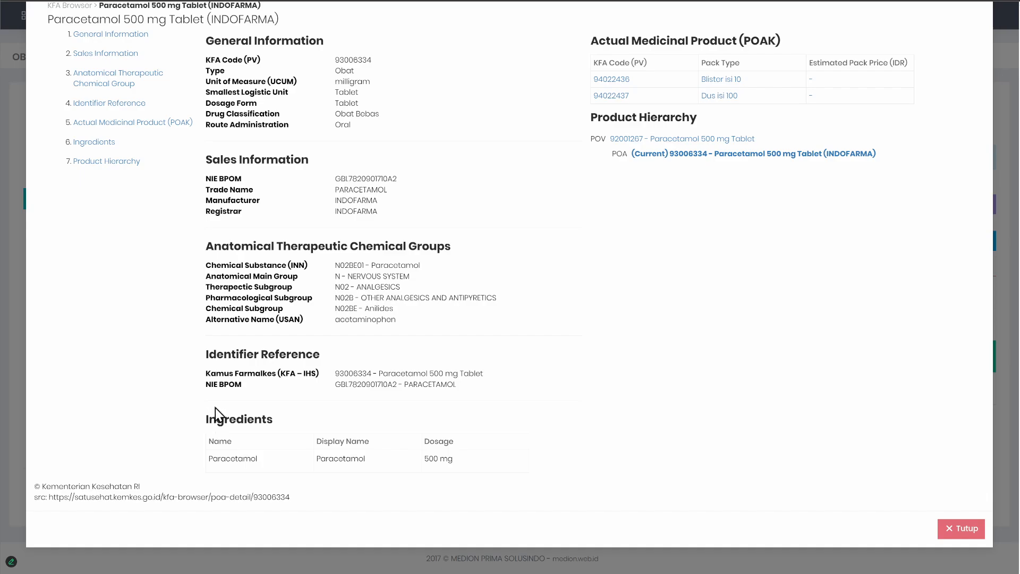
scroll(215, 407, "up", 3)
scroll(394, 287, "down", 2)
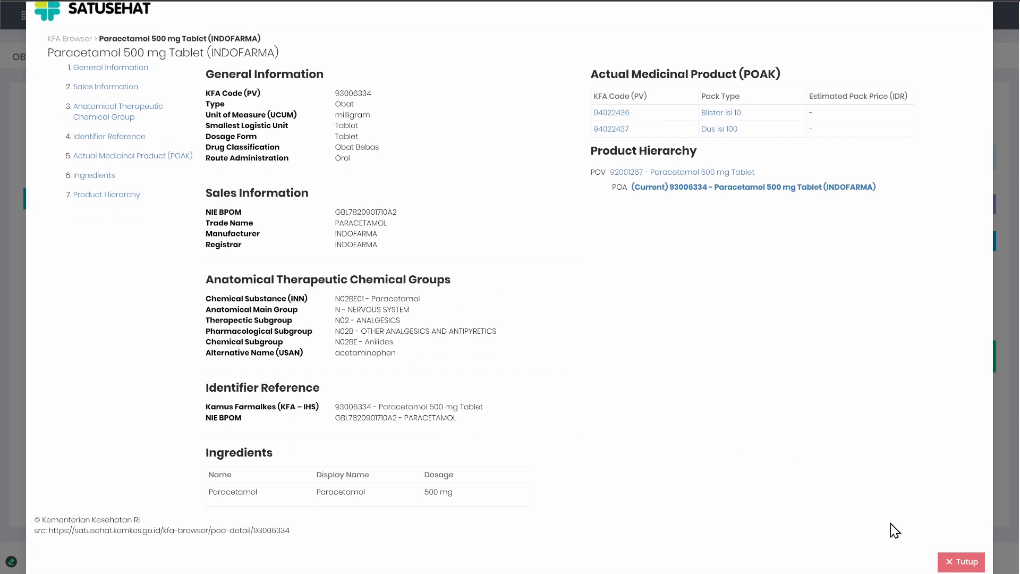
left_click(961, 561)
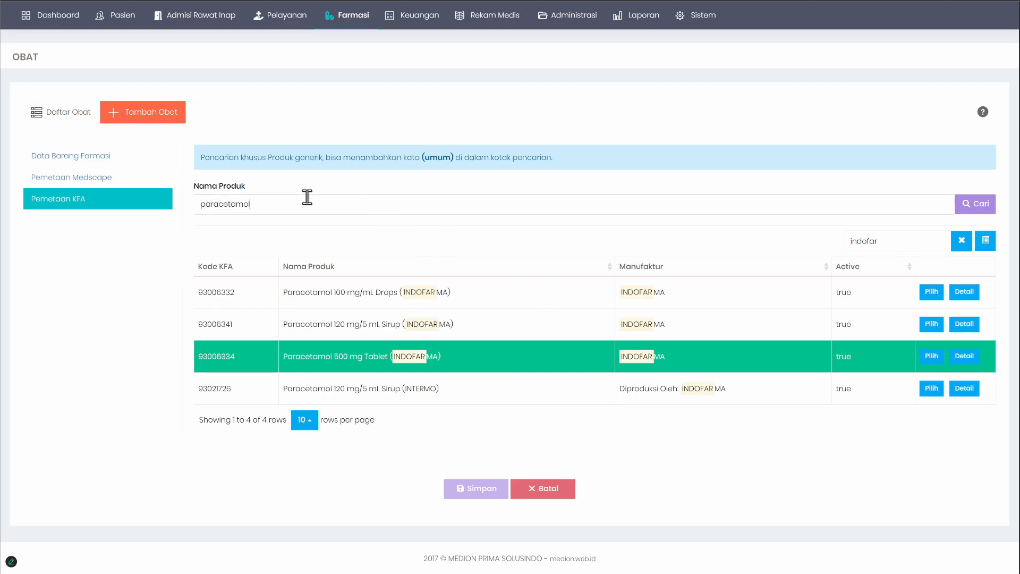
Step: Search the KFA products by the name biocombin
left_click_drag(306, 198, 129, 205)
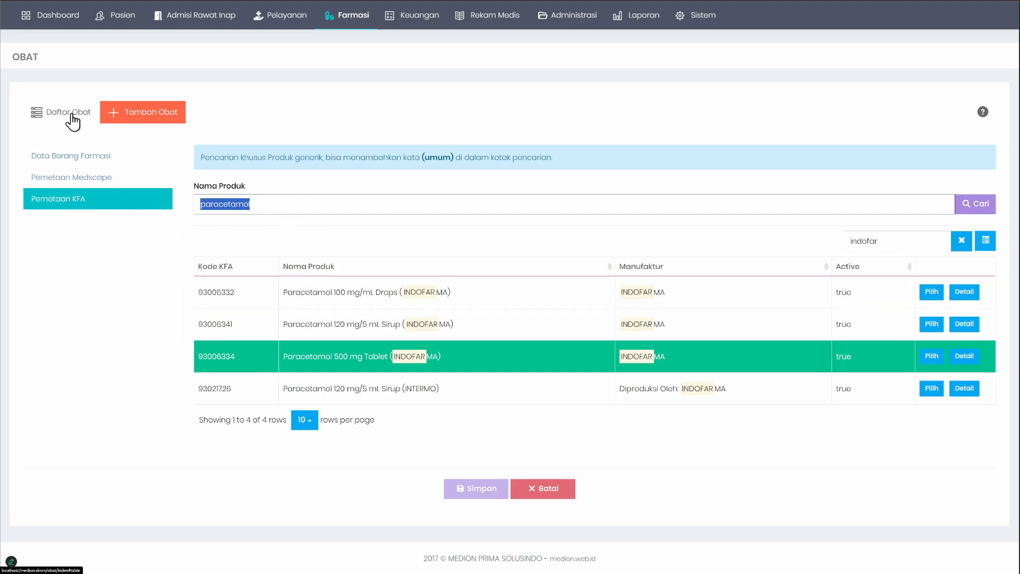
type("biocombin")
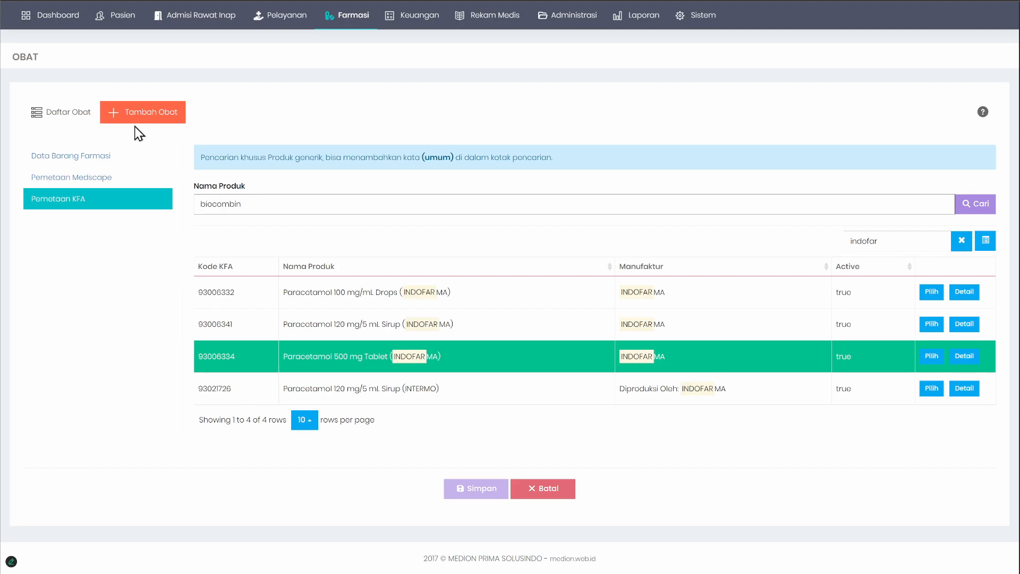
left_click(978, 209)
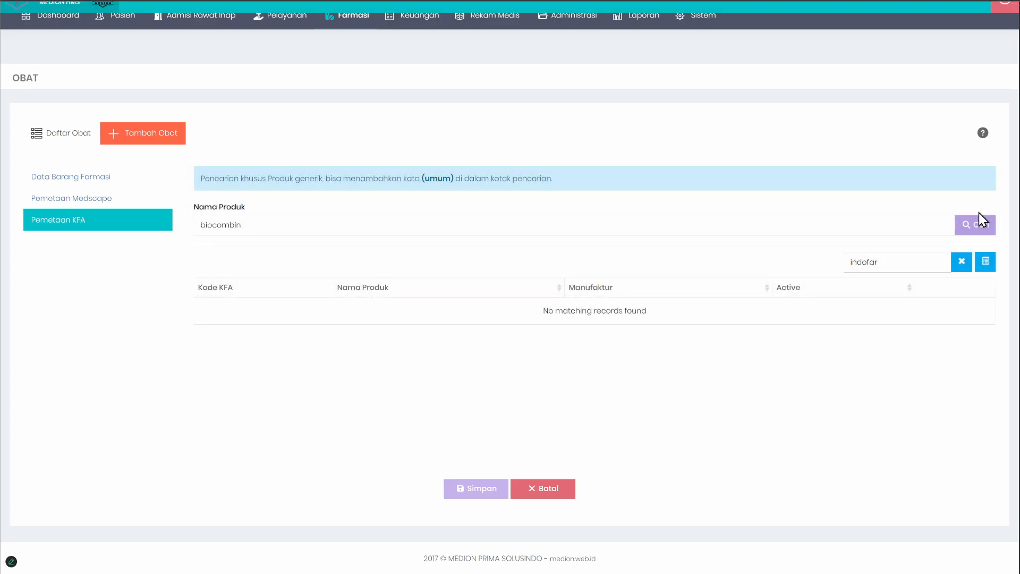
Step: Copy the name BIOCOMBIN from the drug list, search KFA for it and clear the indofar filter
left_click(59, 132)
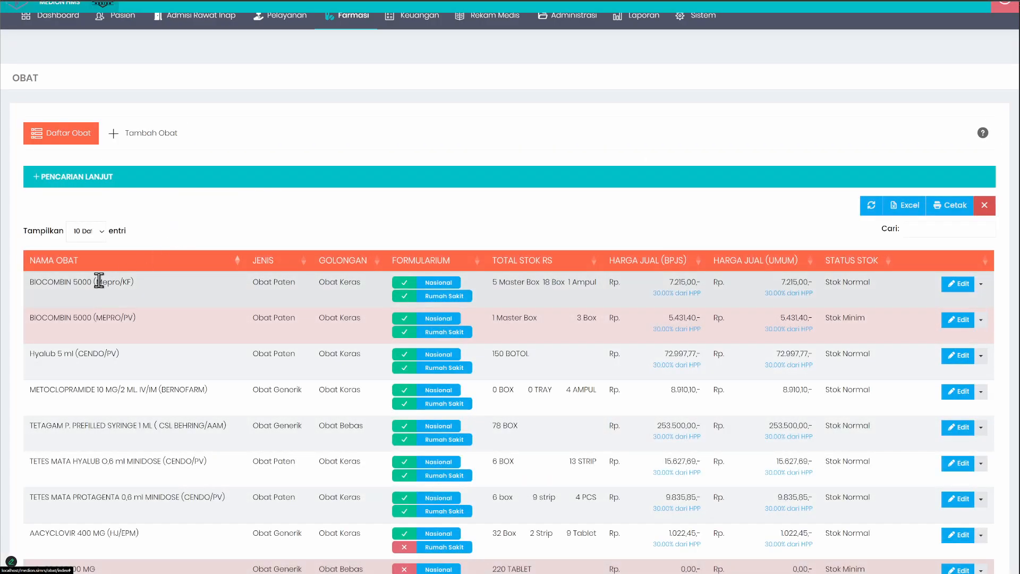
double_click(47, 282)
key("ctrl+c")
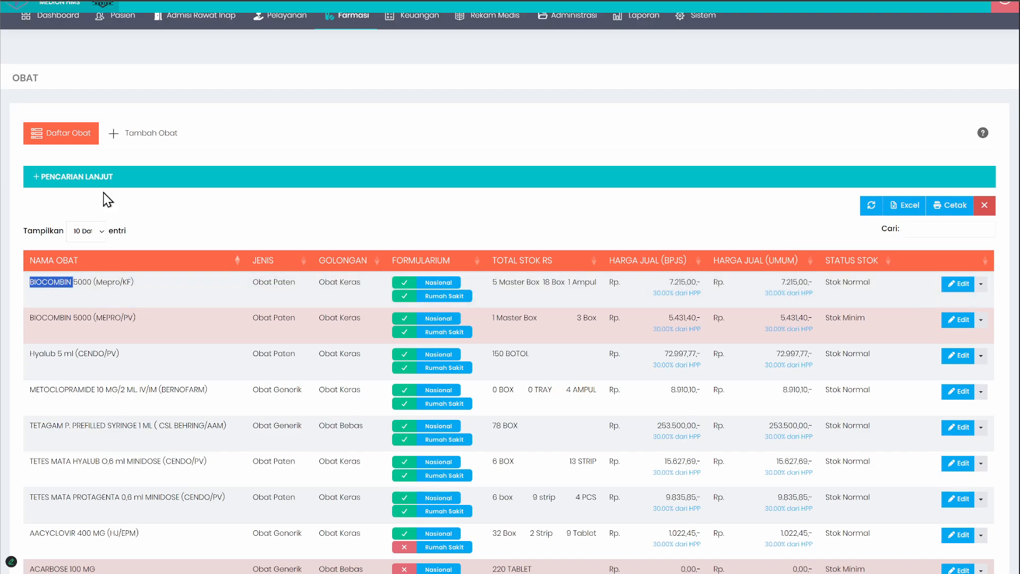
left_click(143, 139)
double_click(354, 228)
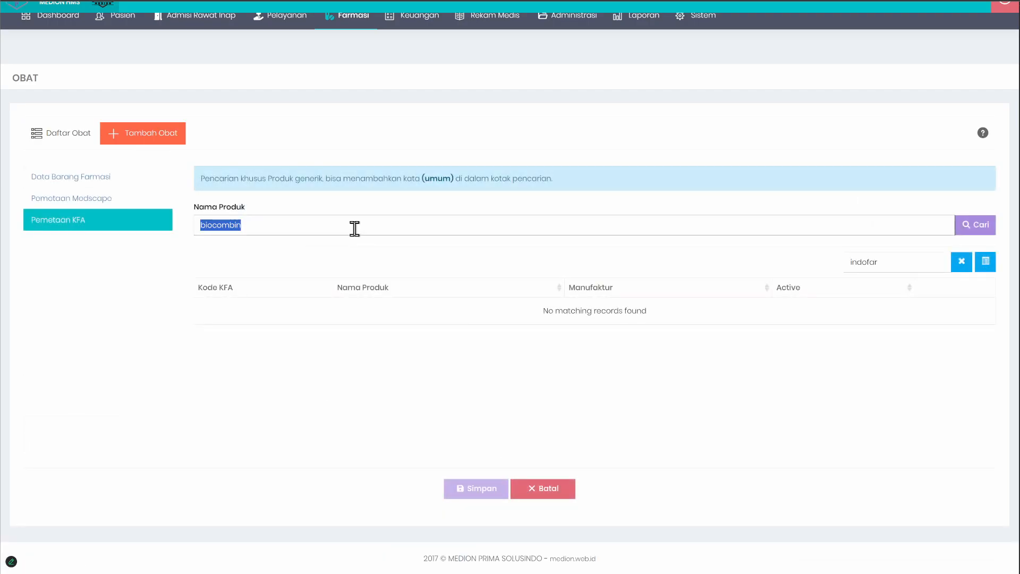
key("ctrl+v")
left_click(975, 226)
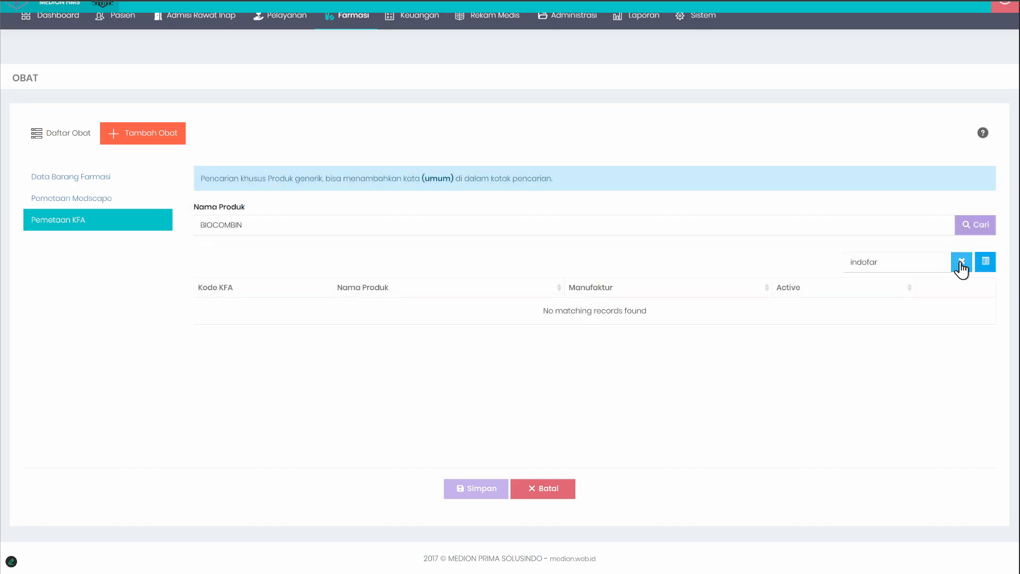
left_click(960, 263)
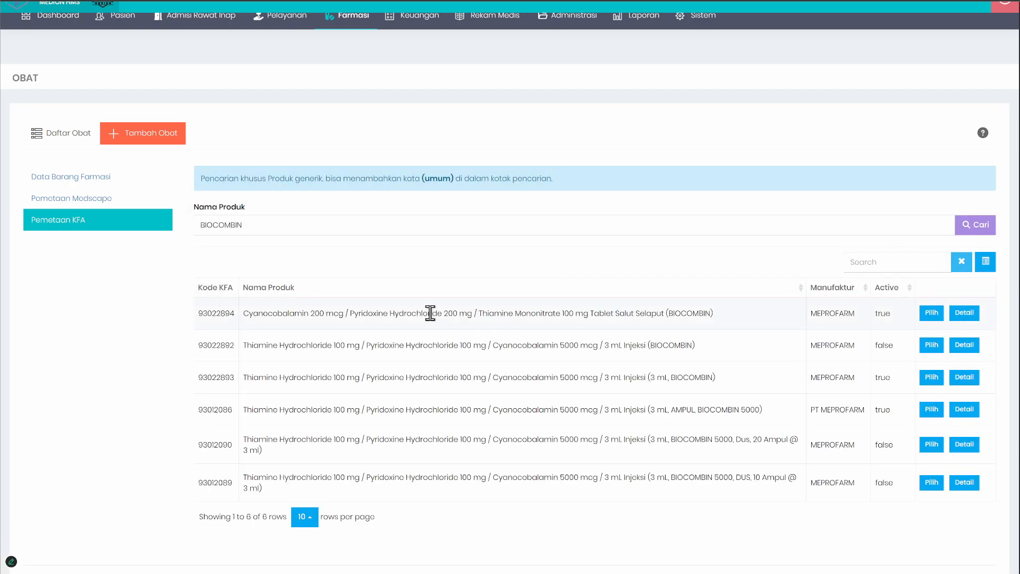
Step: Compare the BIOCOMBIN product names, noting where the brand name appears and which active ingredients and strengths precede it
double_click(697, 313)
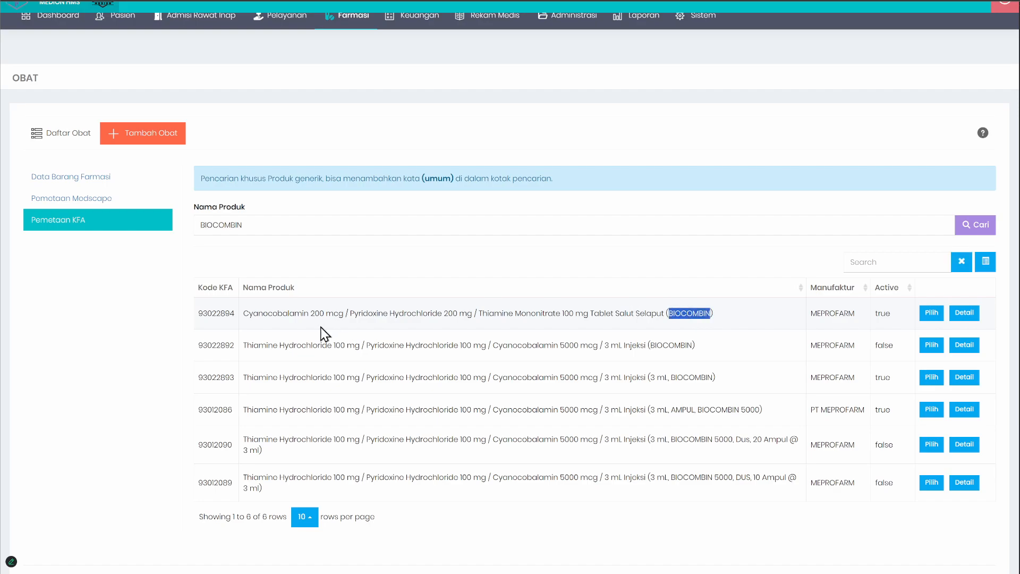
left_click(673, 343)
double_click(691, 476)
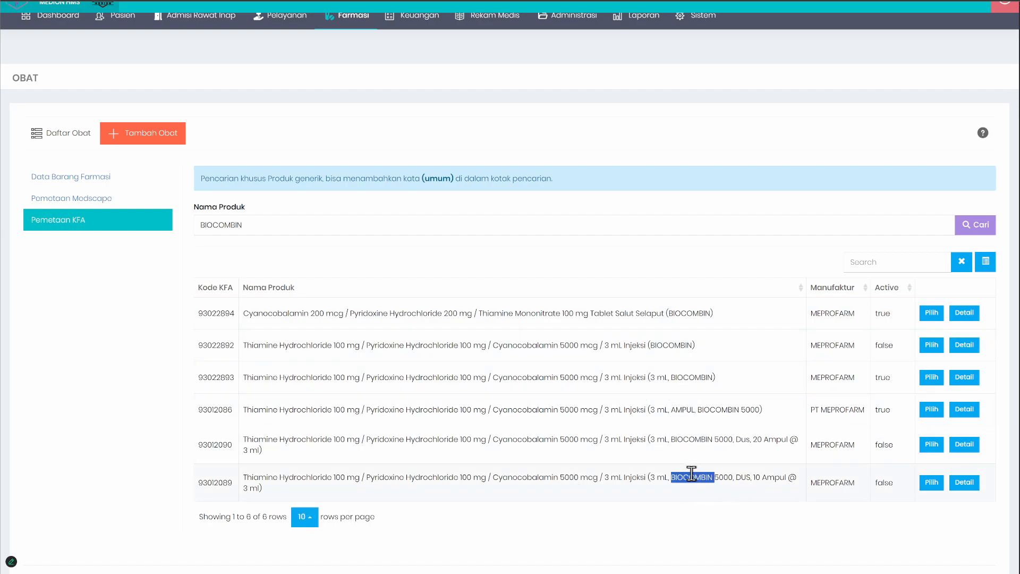
double_click(692, 439)
left_click(712, 314)
left_click_drag(245, 315, 644, 310)
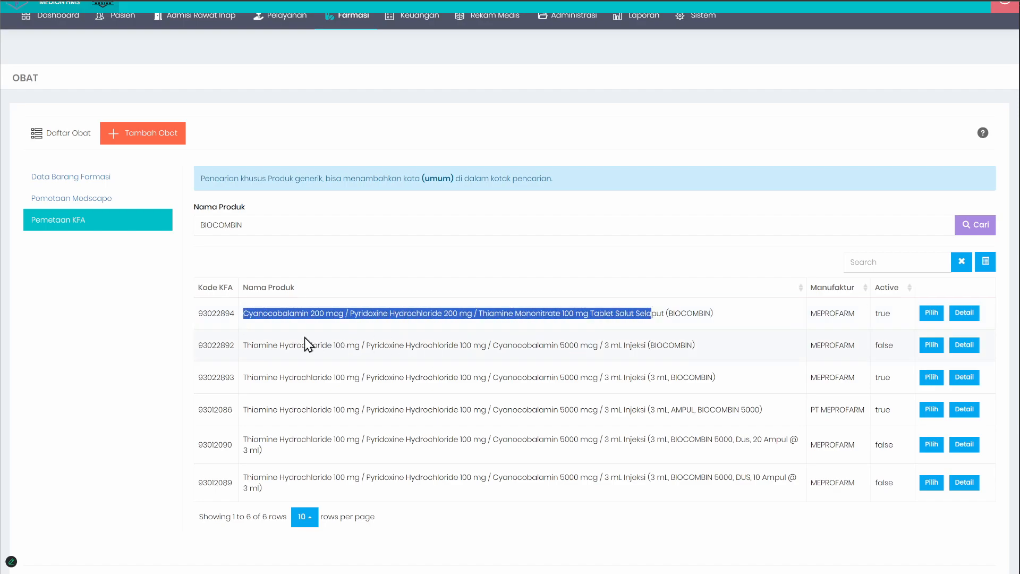
left_click_drag(247, 346, 515, 352)
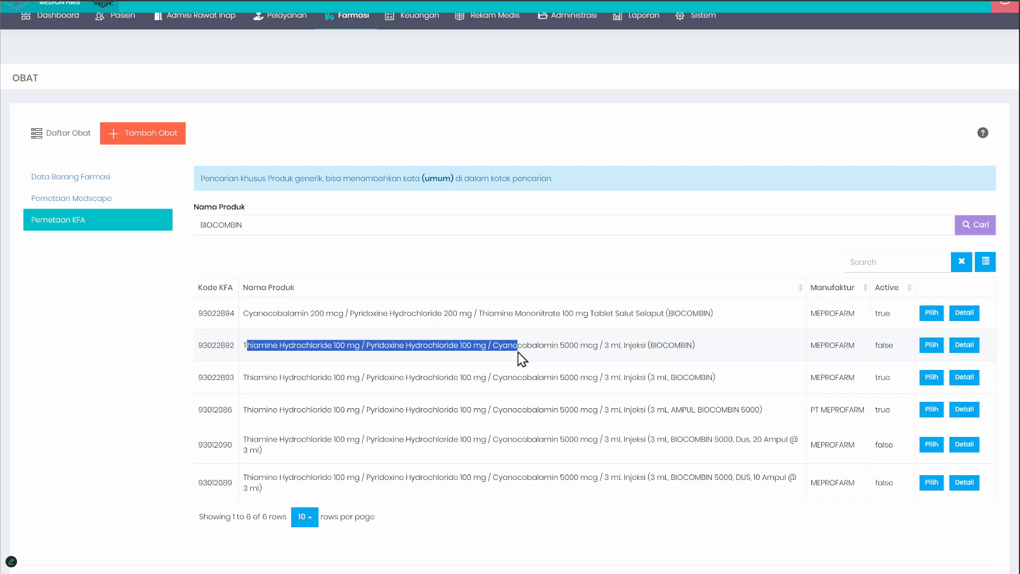
left_click(551, 262)
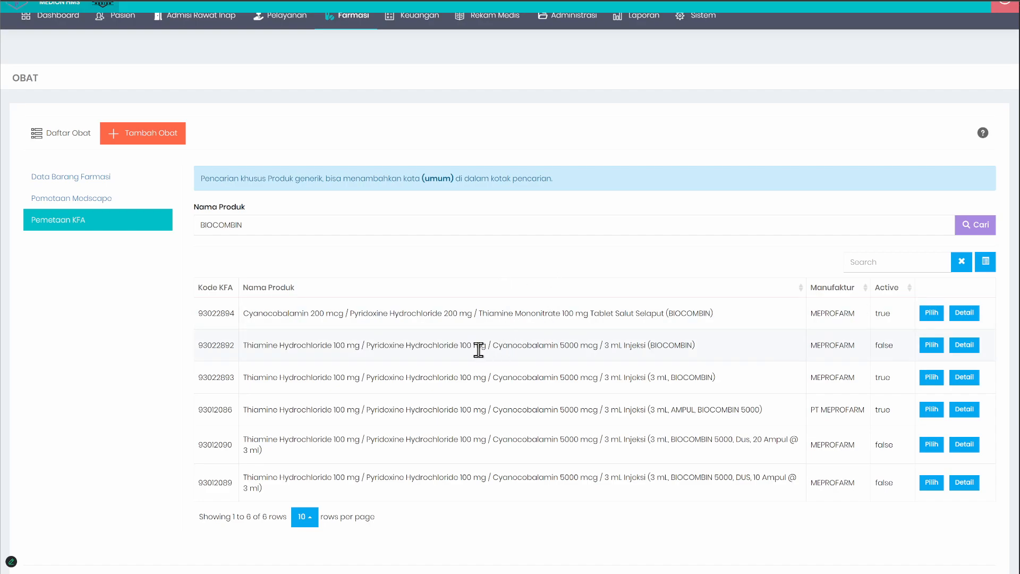
Step: Switch to the other MED.ION system's drug list, go to page 17 and examine the total number of entries
left_click(65, 141)
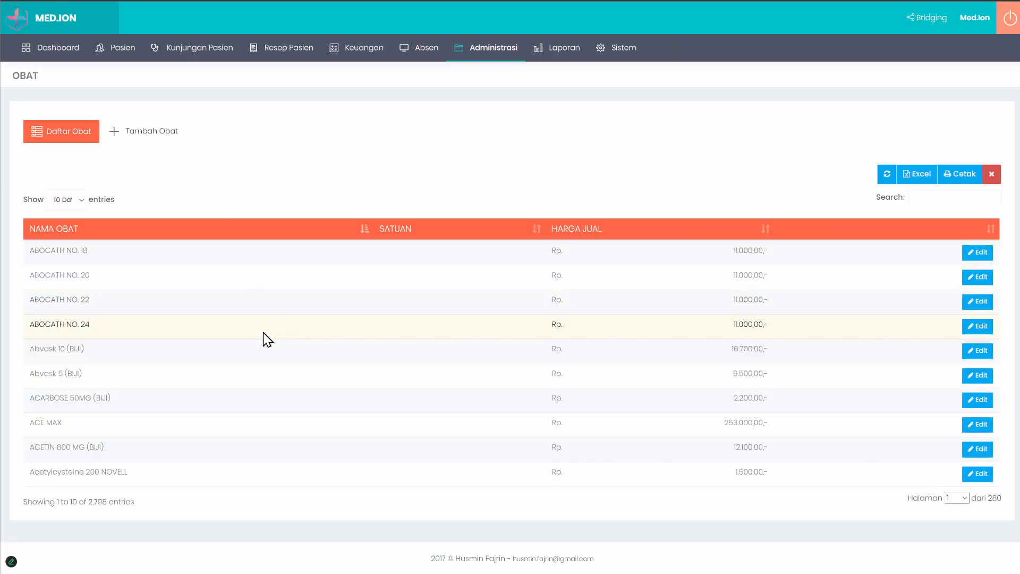
left_click(964, 498)
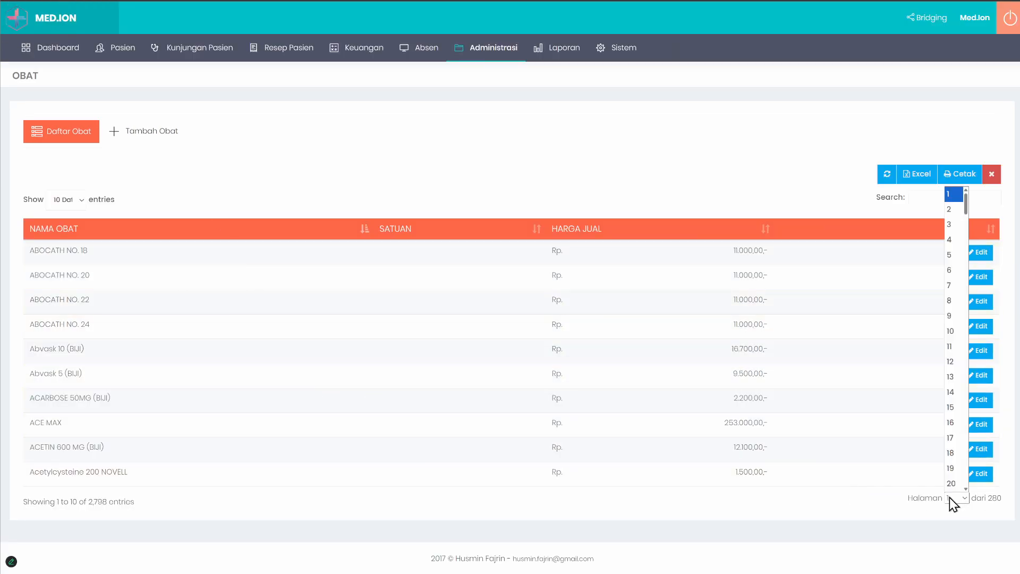
left_click(953, 435)
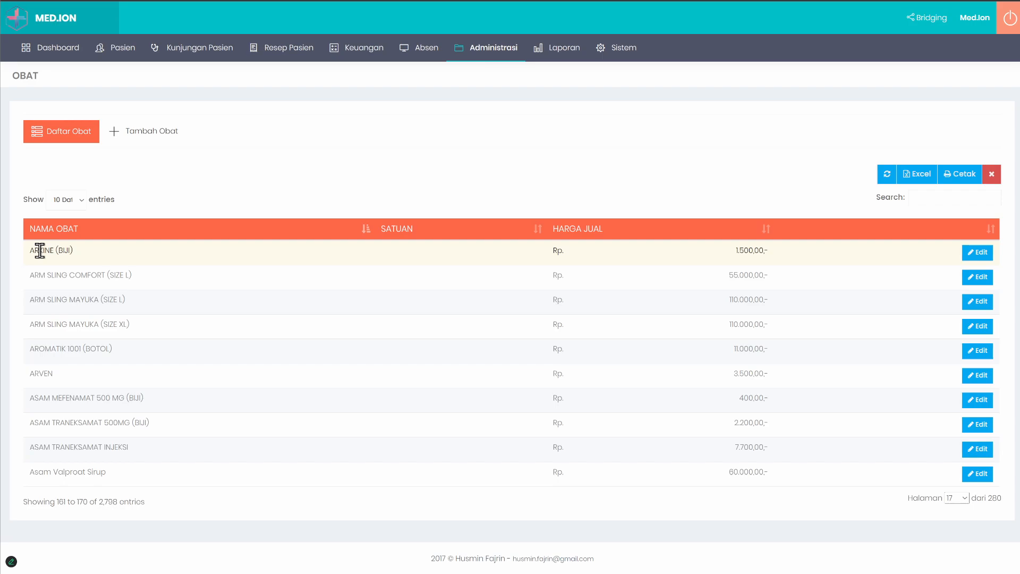
double_click(109, 502)
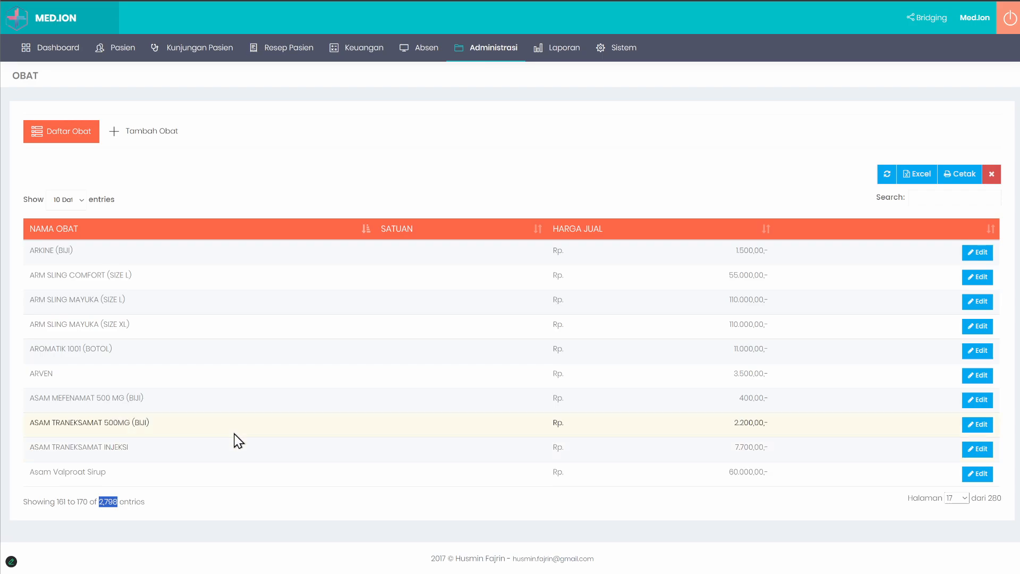
Step: Return to page 1 of that drug list and open its form for adding a drug
left_click(957, 499)
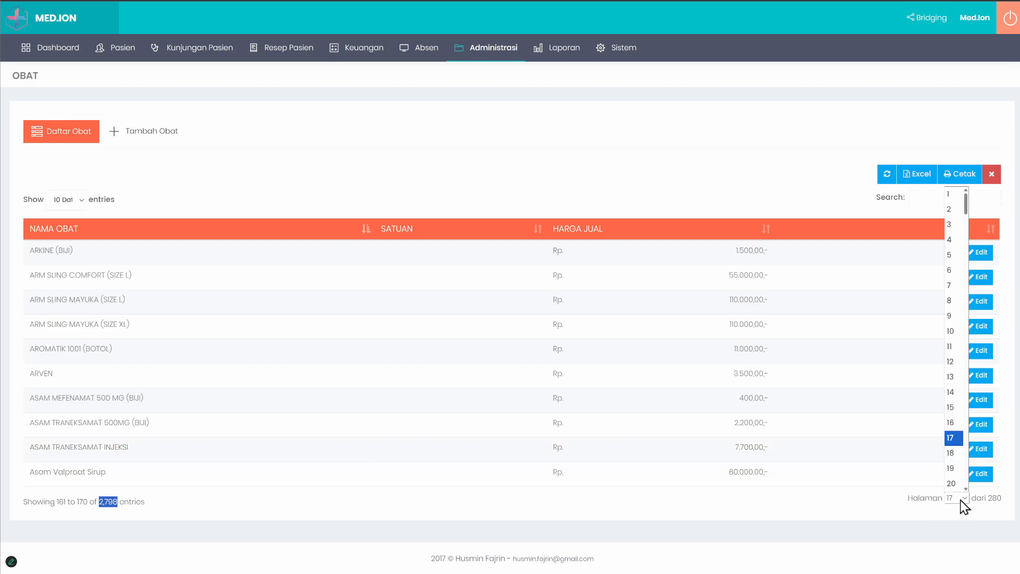
scroll(955, 213, "up", 1)
left_click(955, 193)
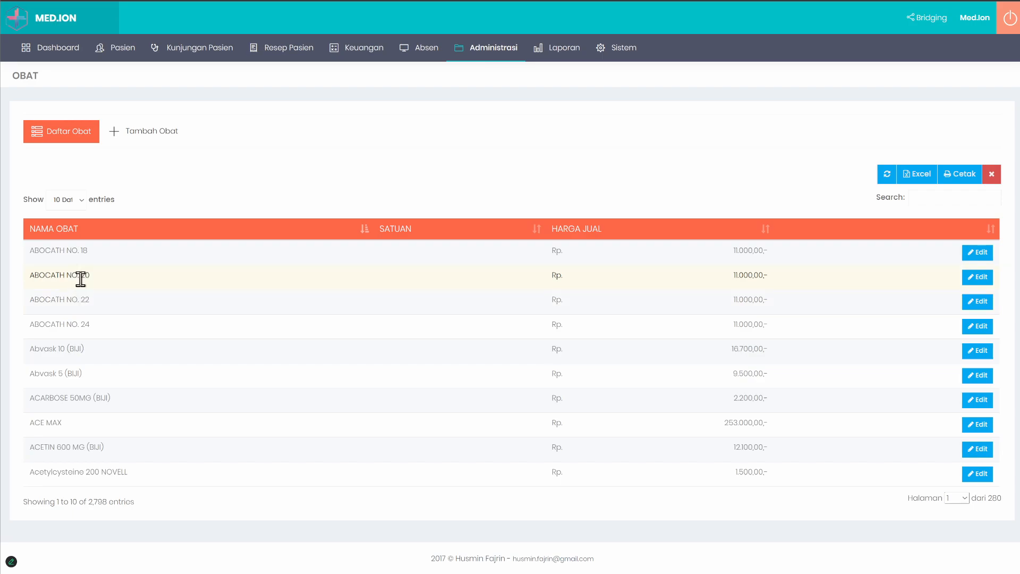
left_click(148, 131)
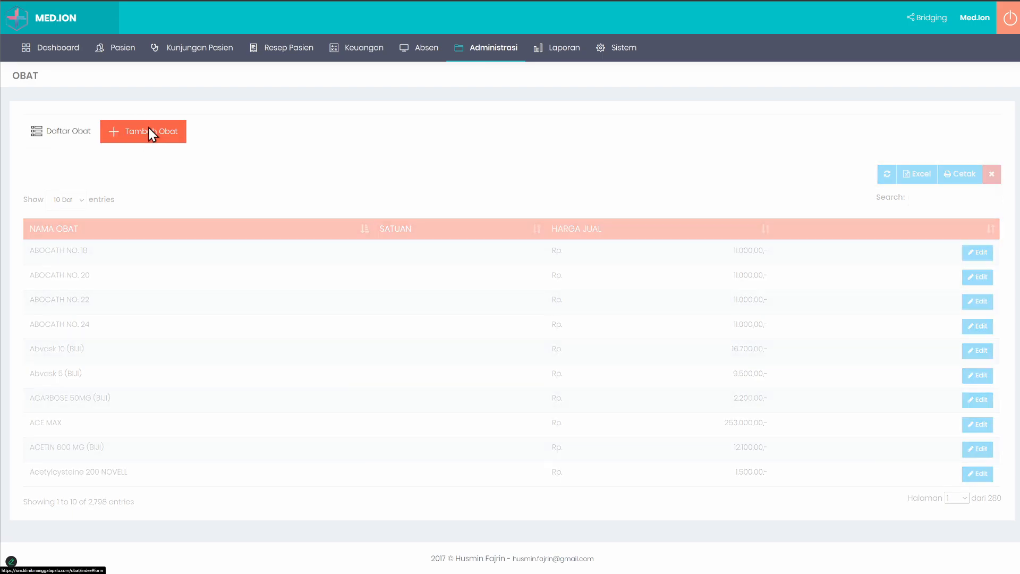
left_click(228, 179)
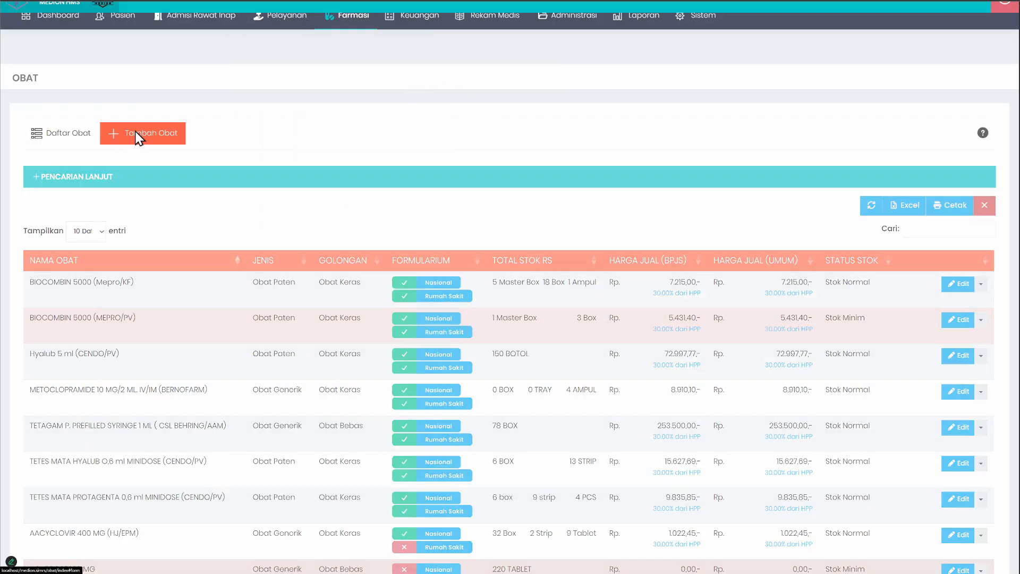
Step: Back in MEDION HMS, open the new drug's Data Barang Farmasi form and examine the Nama Obat and Kode Obat fields
left_click(138, 137)
left_click(85, 186)
scroll(340, 213, "down", 3)
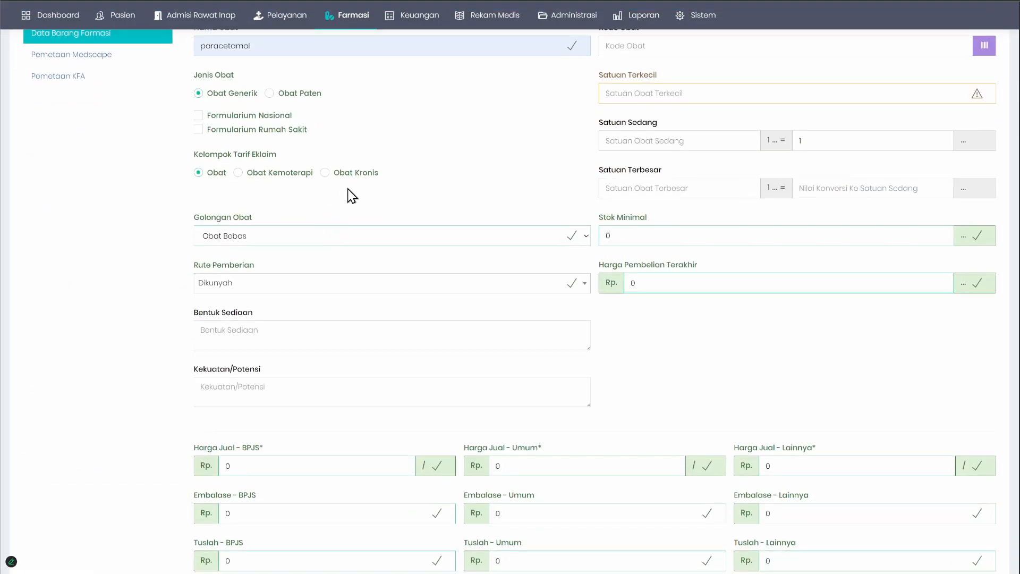
scroll(352, 196, "up", 2)
left_click(236, 116)
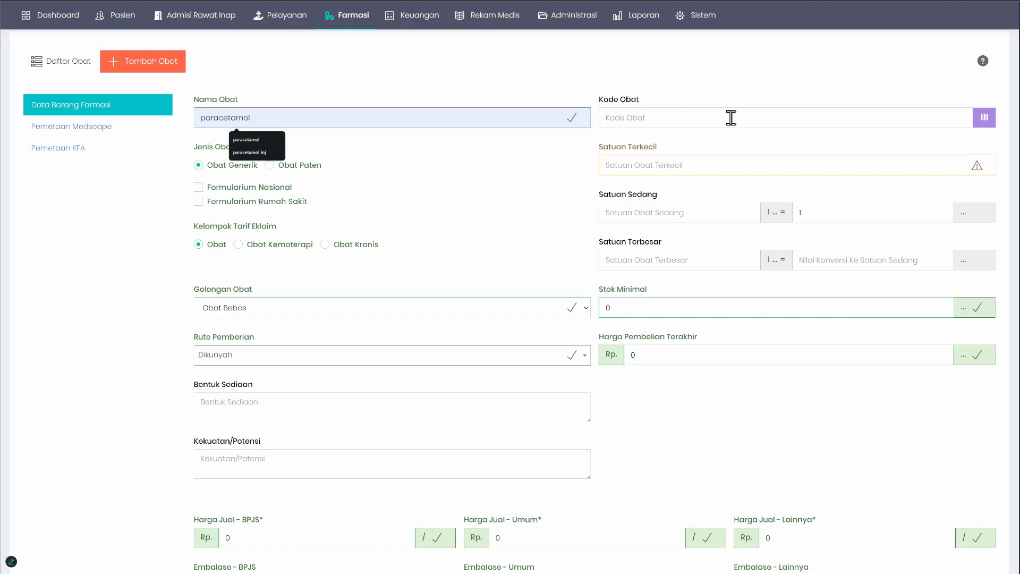
left_click(946, 120)
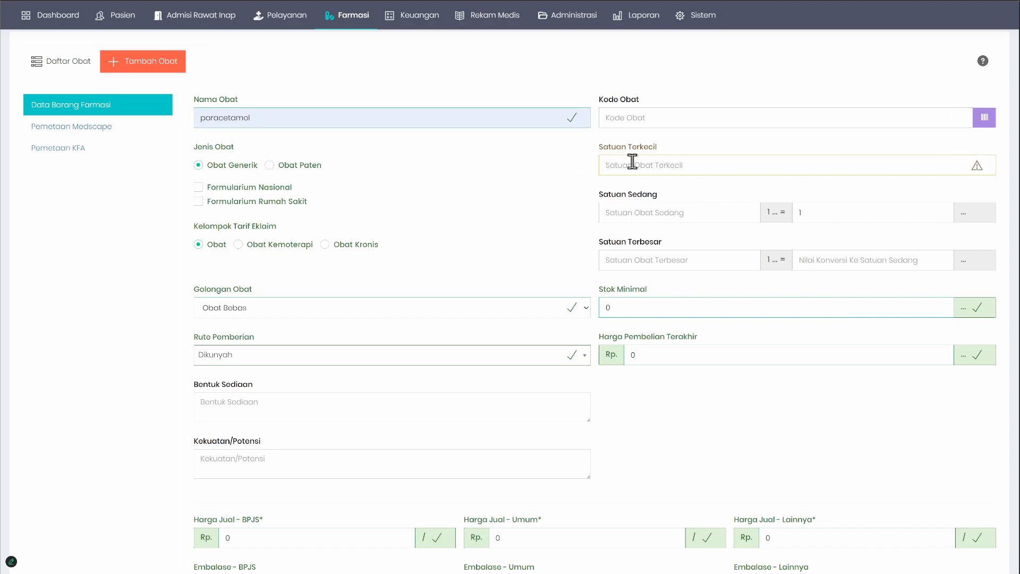
Step: Examine the smallest, medium and largest unit fields, then the purchase and selling price fields of the new drug form
left_click_drag(598, 149, 684, 194)
left_click_drag(599, 242, 687, 246)
left_click(493, 240)
scroll(490, 262, "down", 3)
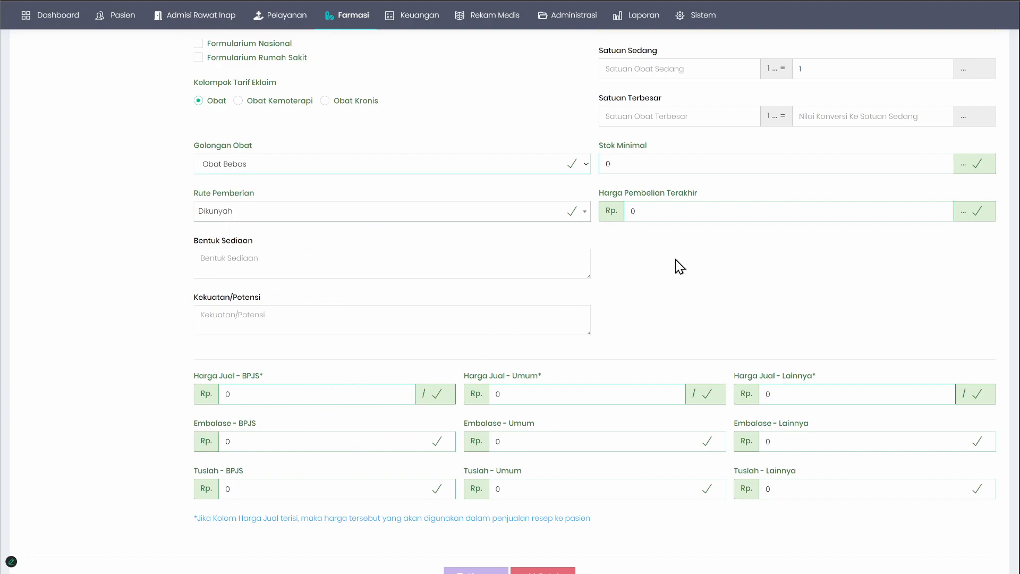
scroll(636, 290, "up", 2)
scroll(552, 308, "up", 2)
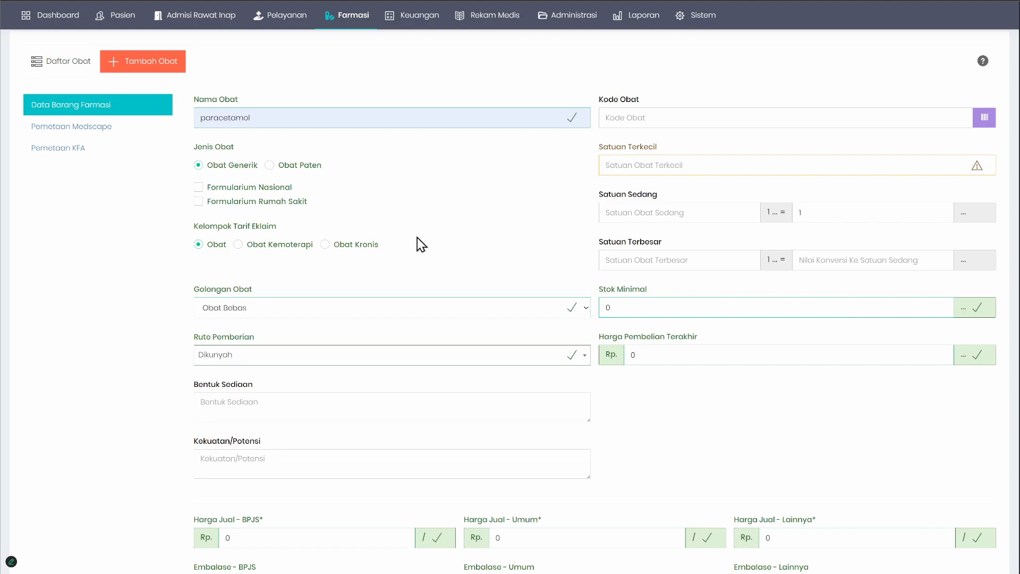
scroll(416, 237, "up", 2)
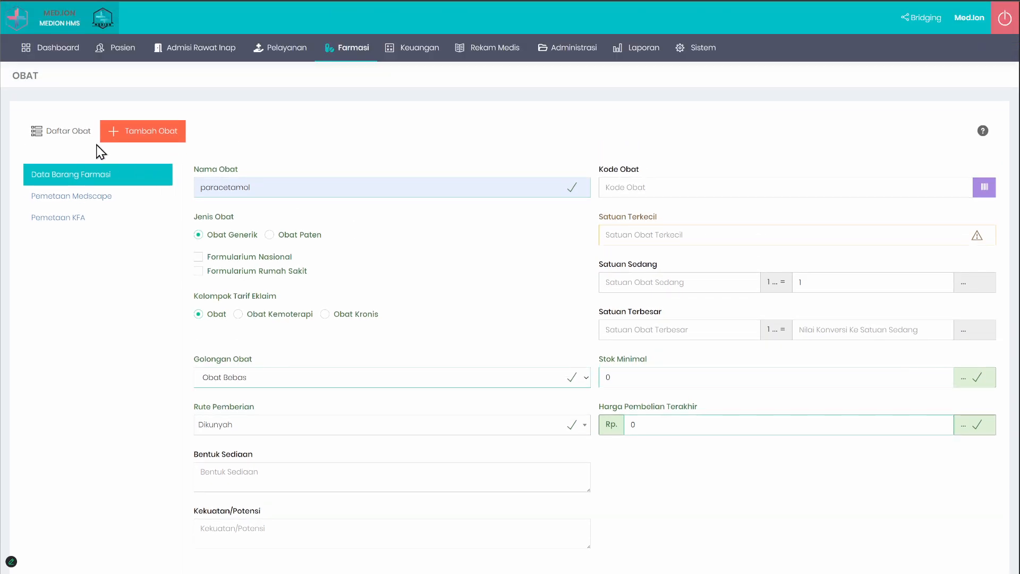
Step: Return to the Daftar Obat list and look through the drugs on its first page
left_click(62, 131)
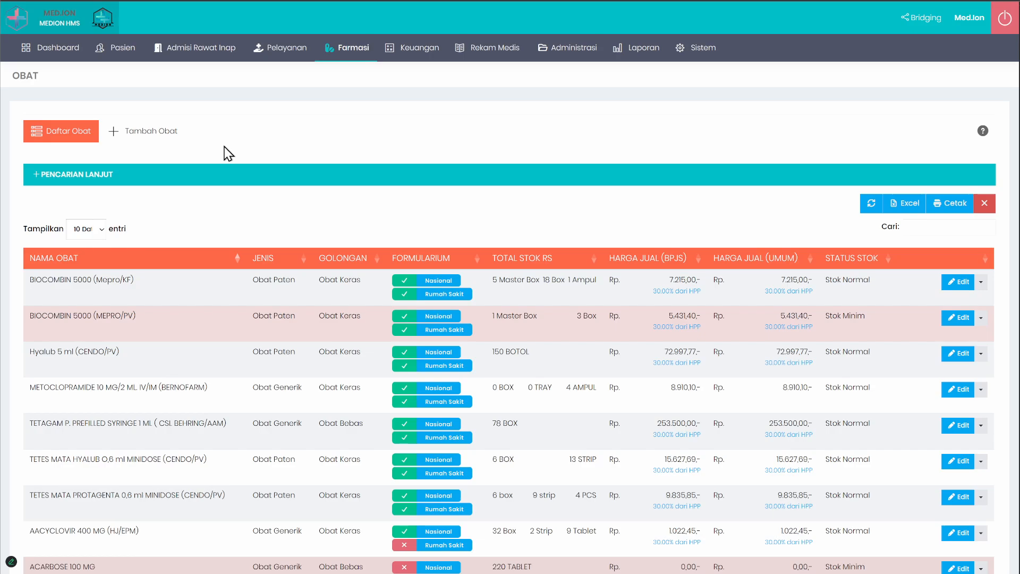
scroll(340, 295, "down", 2)
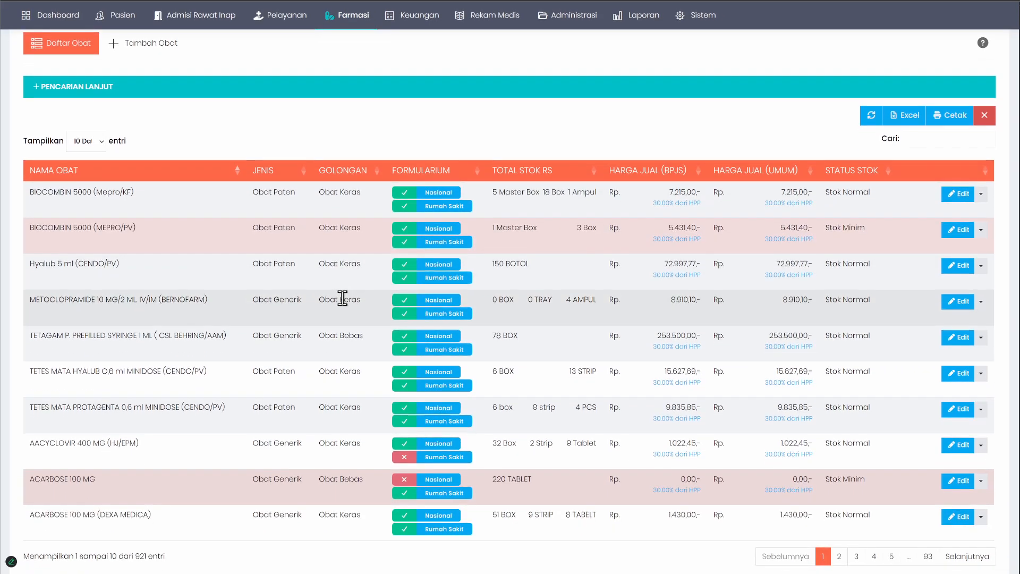
scroll(342, 298, "up", 1)
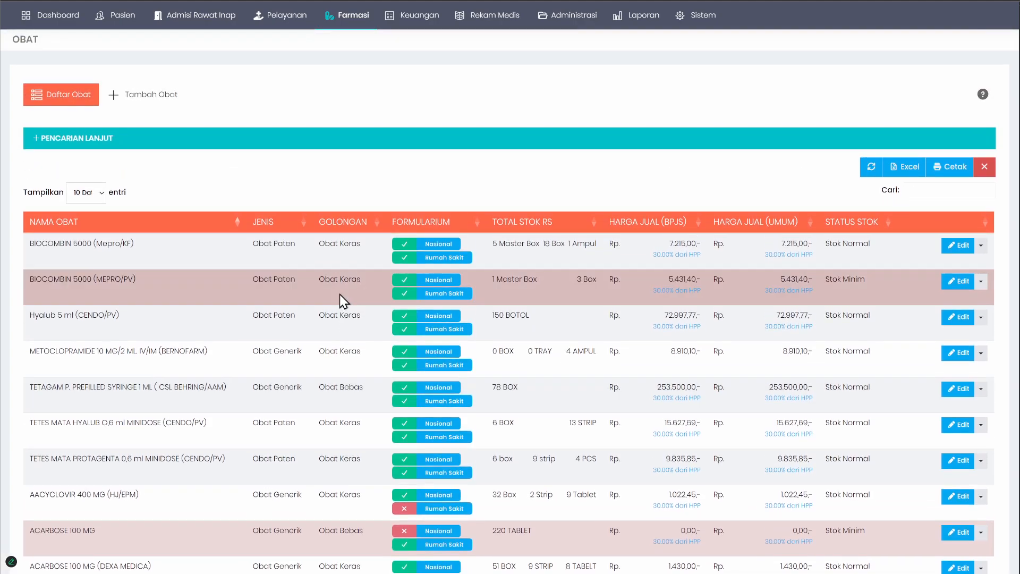
scroll(340, 294, "up", 1)
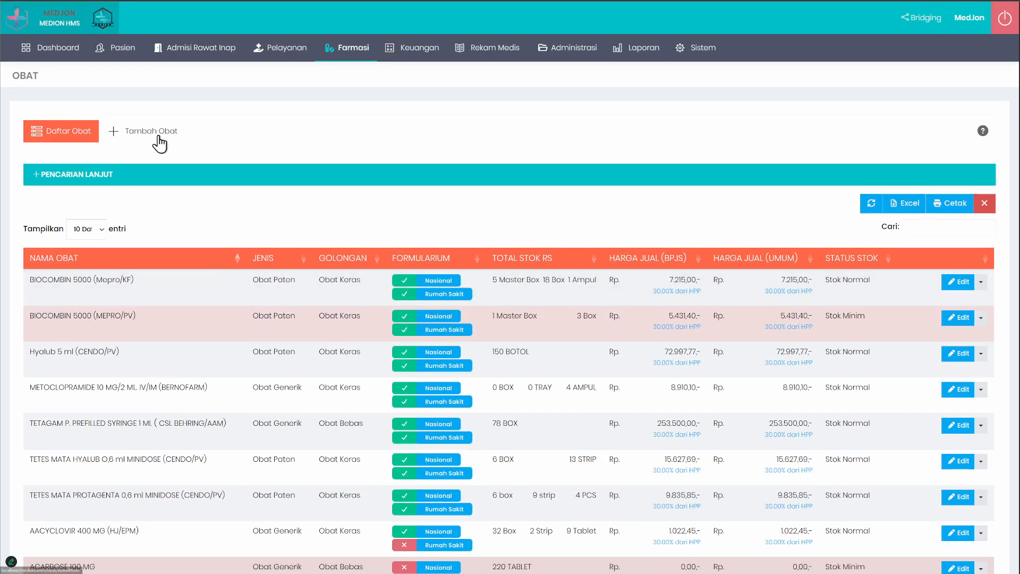
Step: Compare the Daftar Obat list with the Tambah Obat form, finishing on the form
left_click(154, 134)
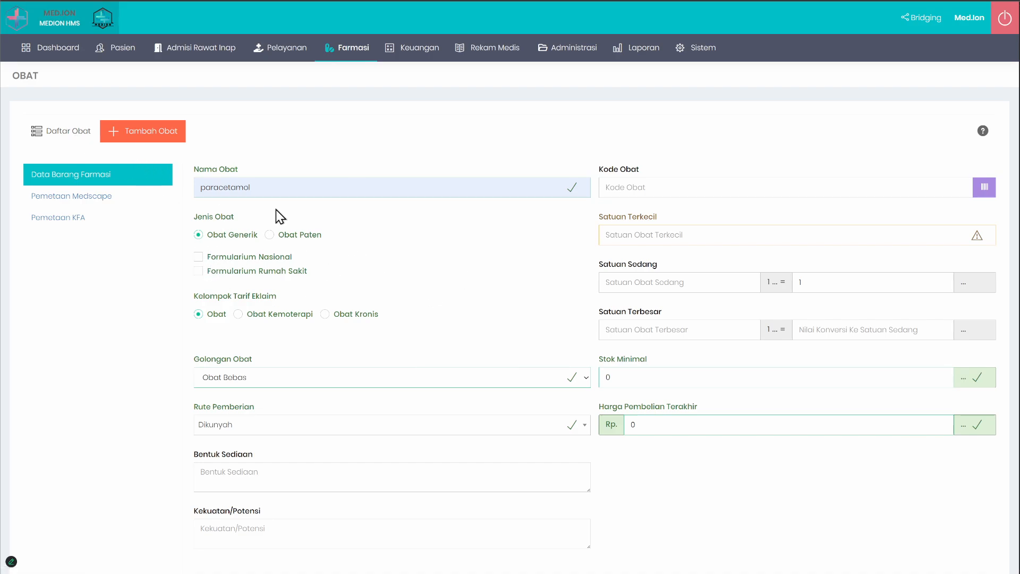
left_click(75, 132)
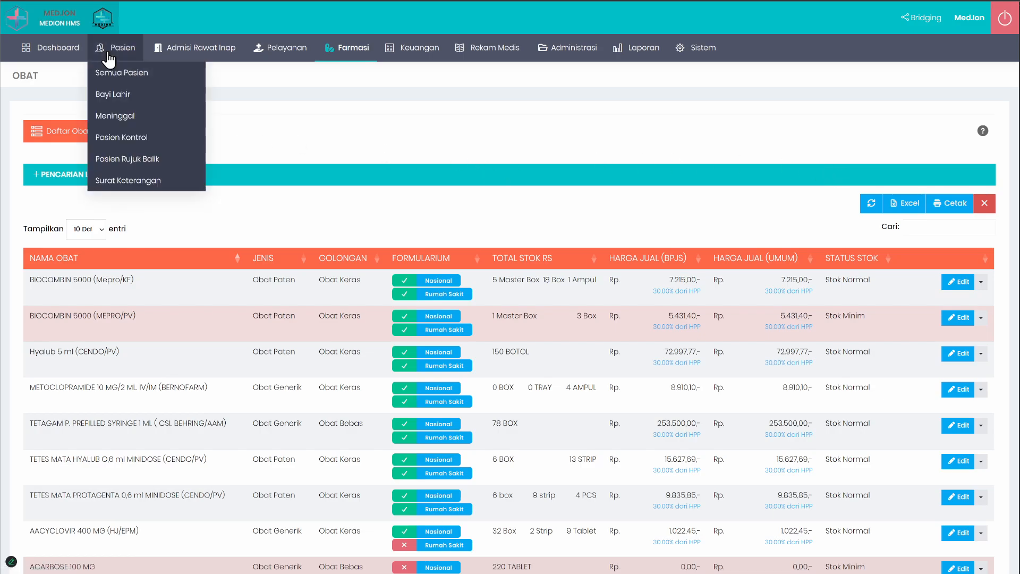
mouse_move(116, 47)
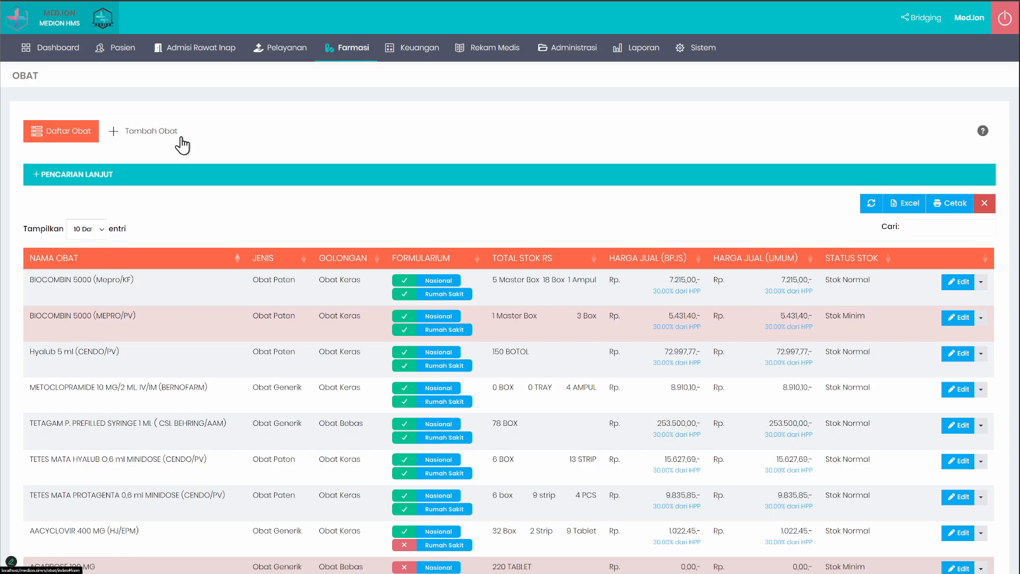
left_click(159, 132)
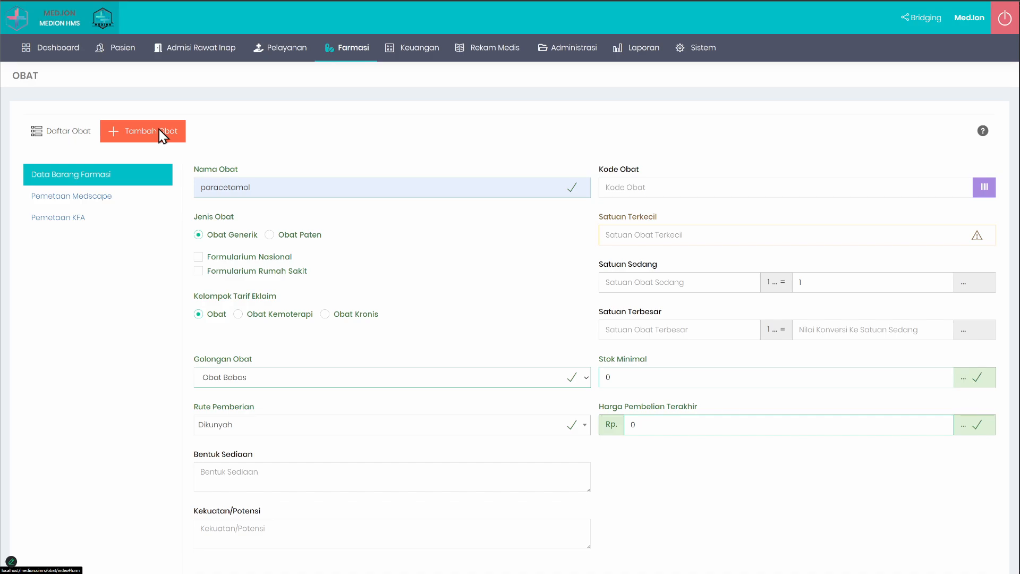
left_click(68, 133)
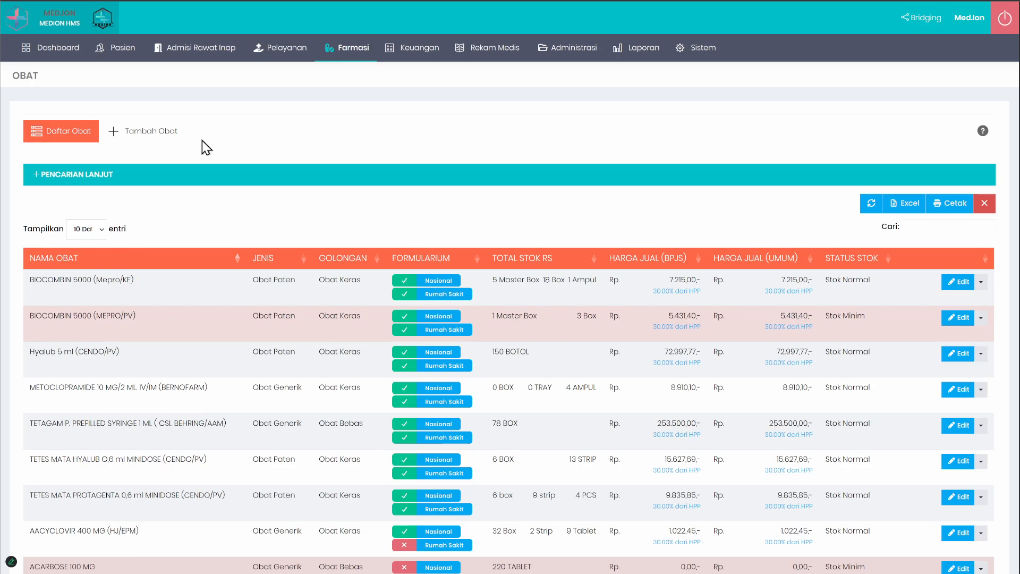
left_click(140, 136)
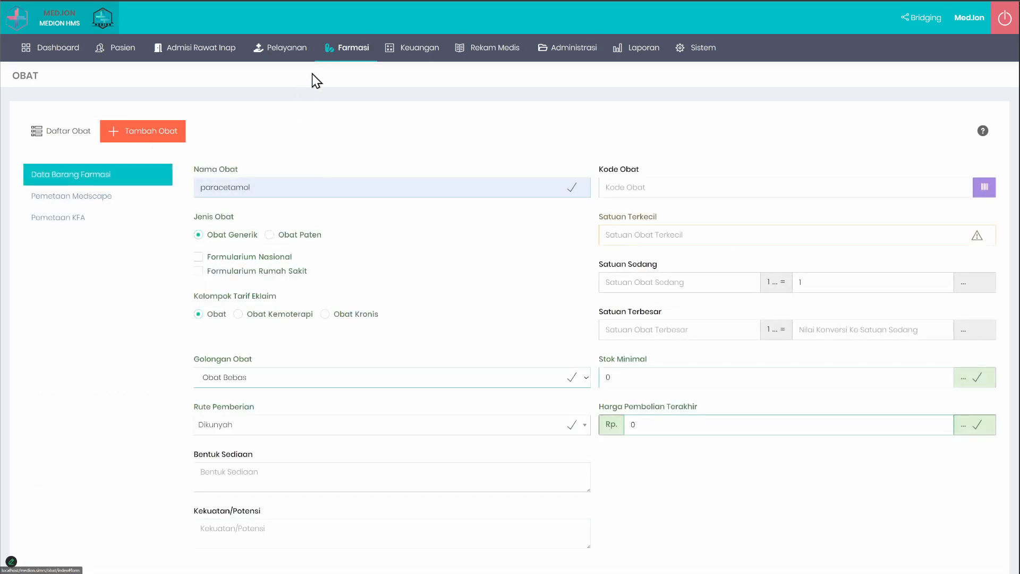
Step: Open a new pharmacy goods receipt under Pengadaan, Penerimaan and look over its whole form
mouse_move(354, 51)
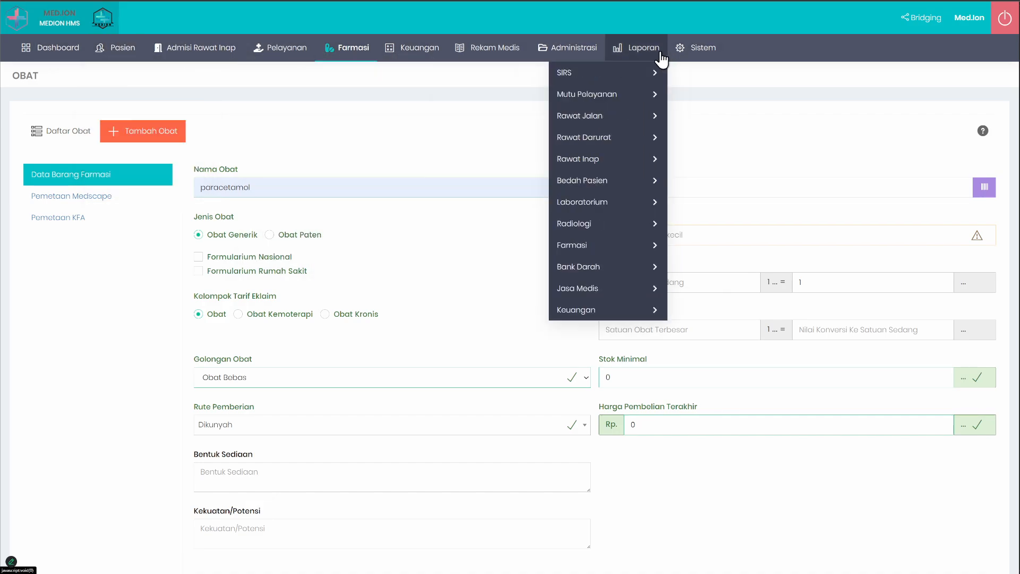
mouse_move(405, 63)
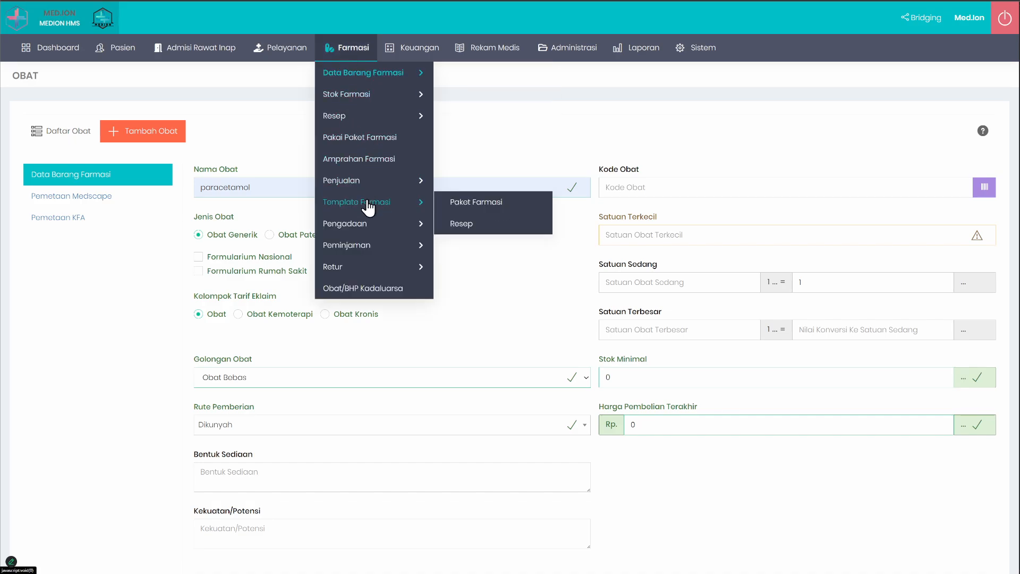
mouse_move(372, 223)
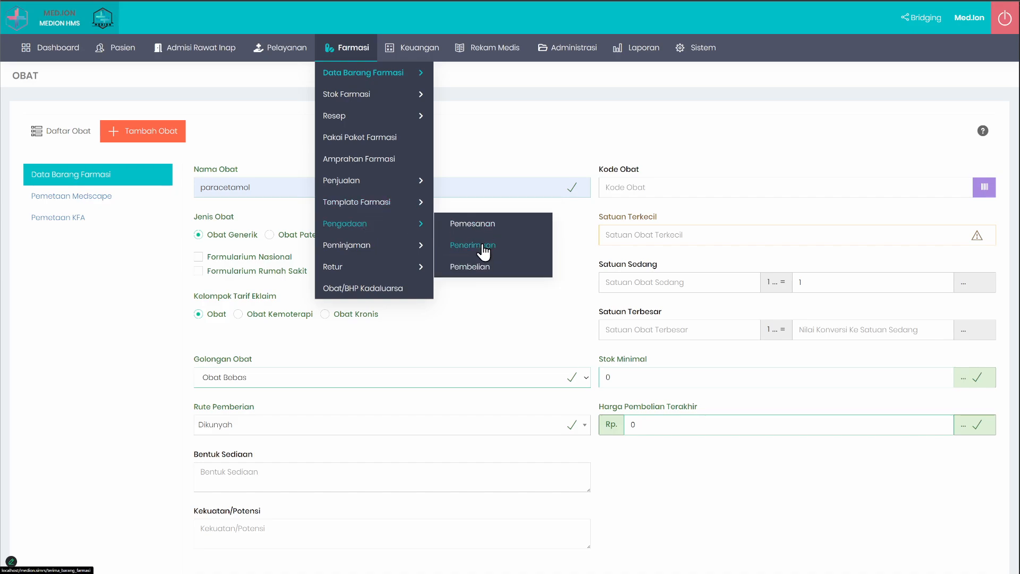
left_click(486, 247)
left_click(190, 131)
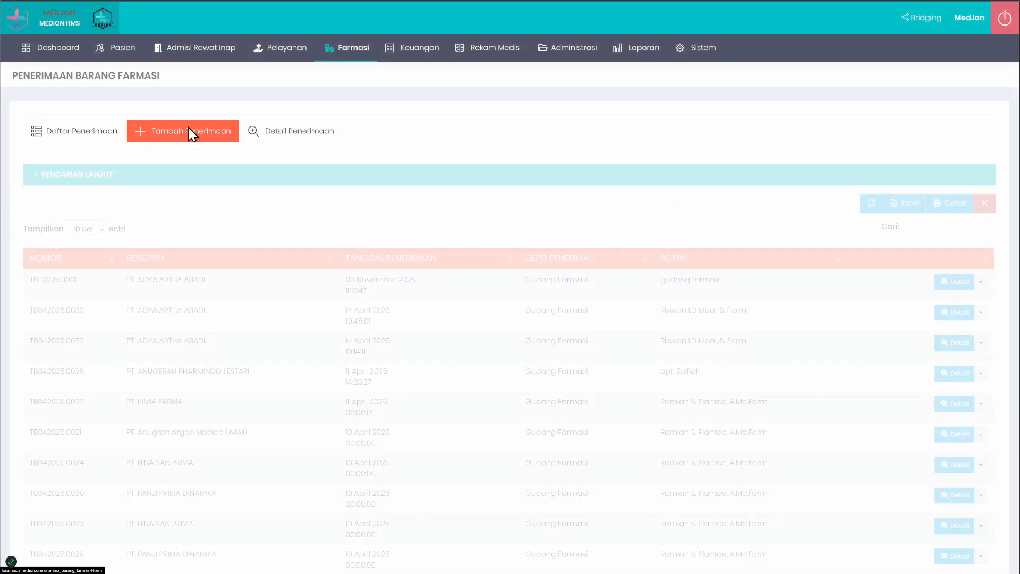
scroll(239, 279, "down", 3)
scroll(239, 281, "up", 2)
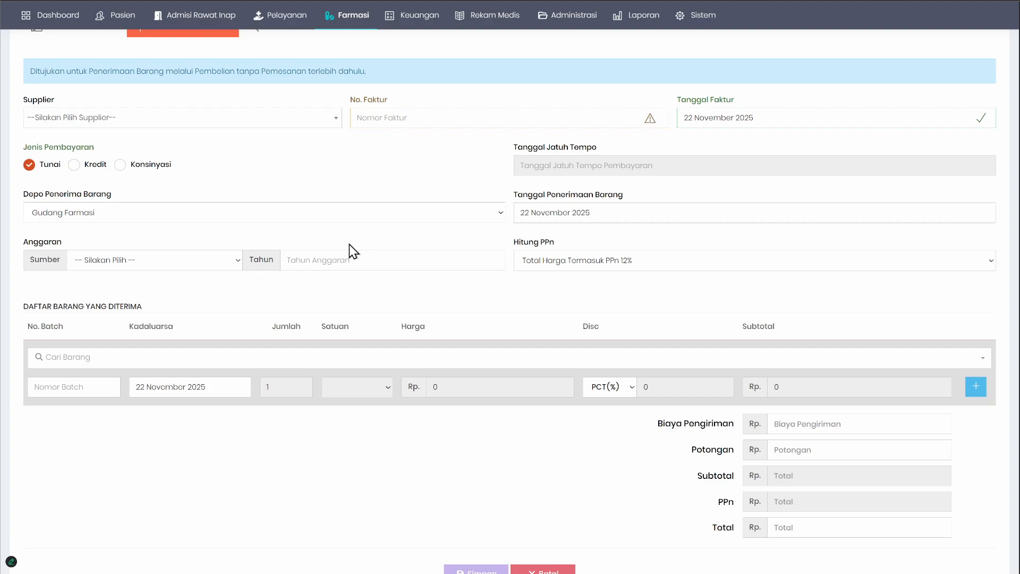
scroll(343, 255, "up", 3)
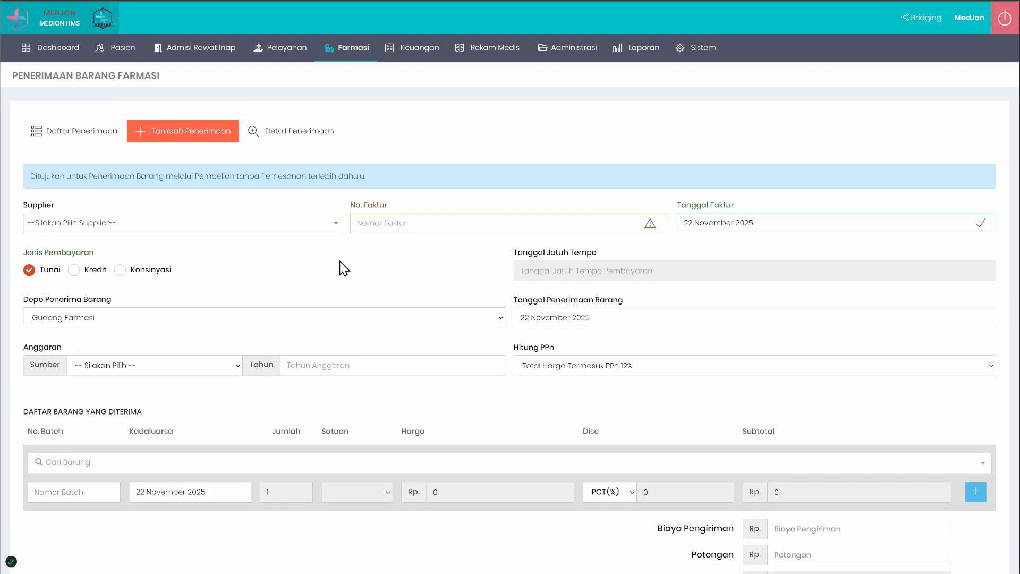
Step: Try Apotek Rawat Inap and Apotek Rawat Jalan as the receipt's Depo Penerima Barang, returning it to Gudang Farmasi
left_click_drag(28, 299, 115, 299)
left_click(186, 292)
left_click(124, 320)
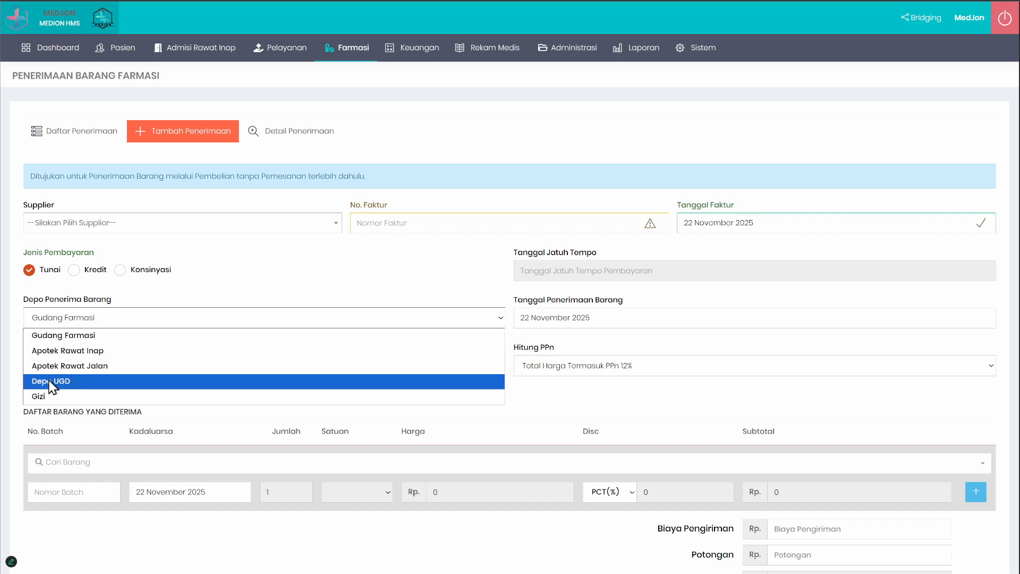
left_click(69, 350)
left_click(112, 321)
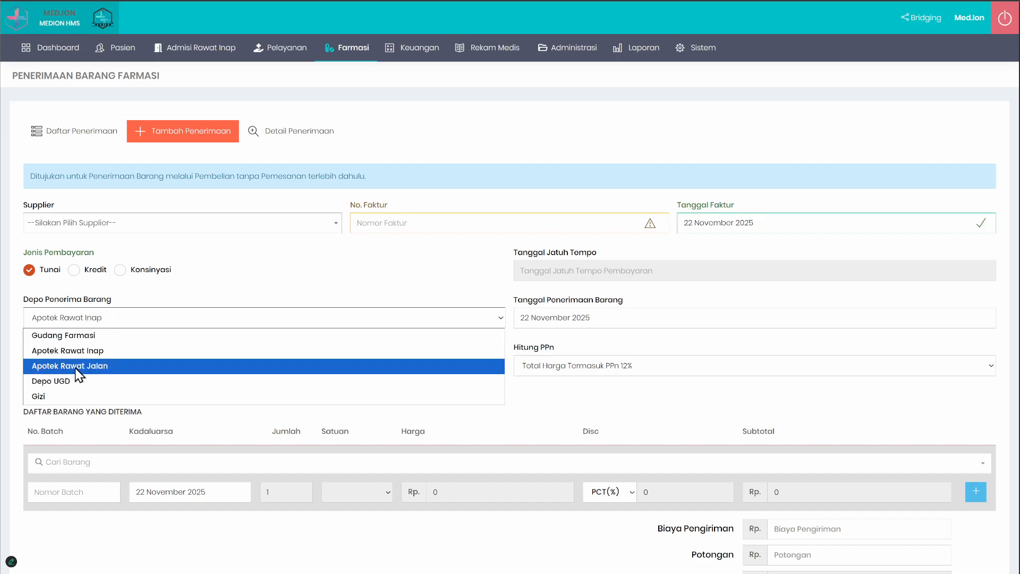
left_click(78, 364)
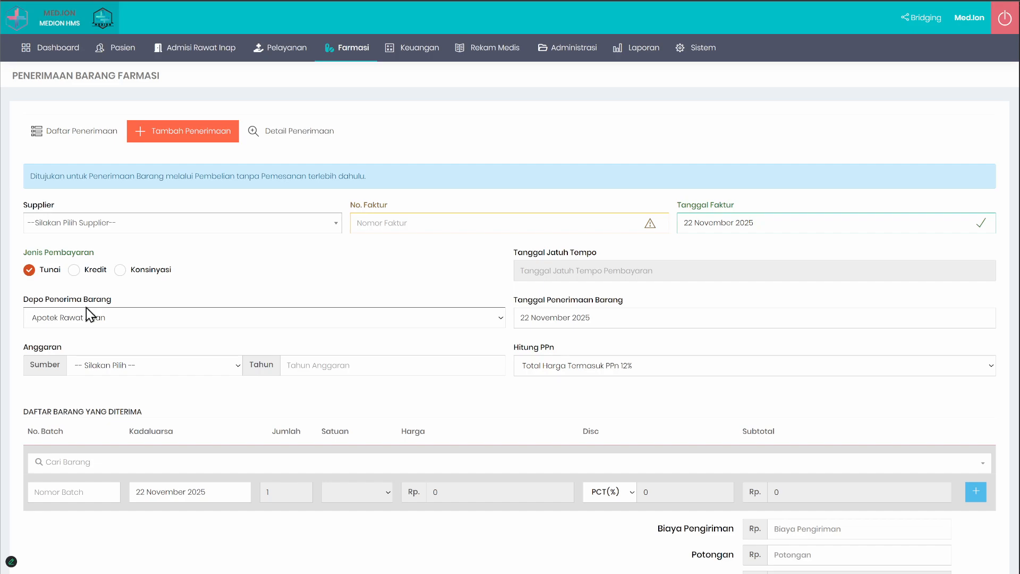
left_click(82, 321)
left_click(80, 330)
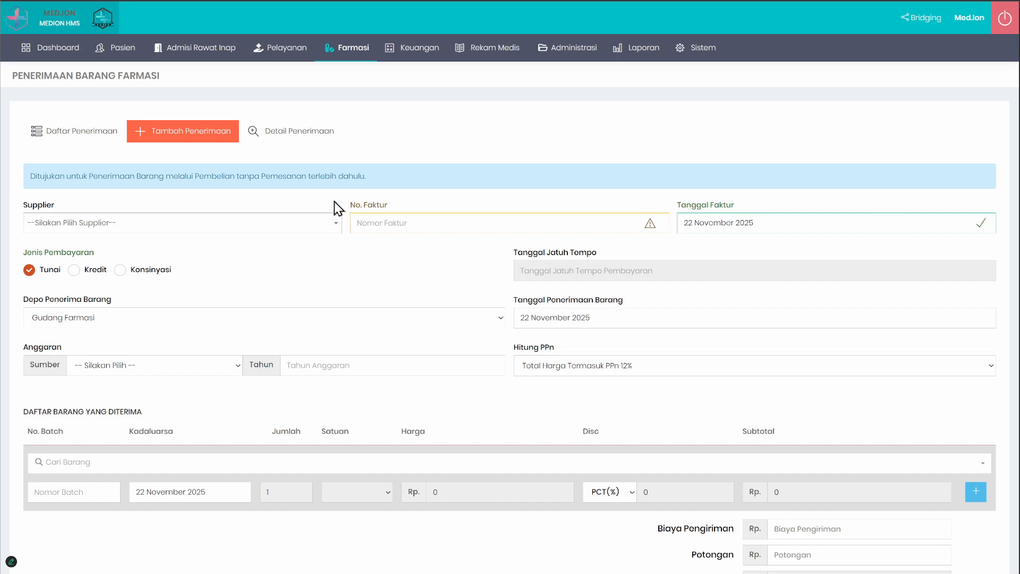
Step: Set the receipt's Depo Penerima Barang to Apotek Rawat Inap and look over the rest of the form
left_click(95, 318)
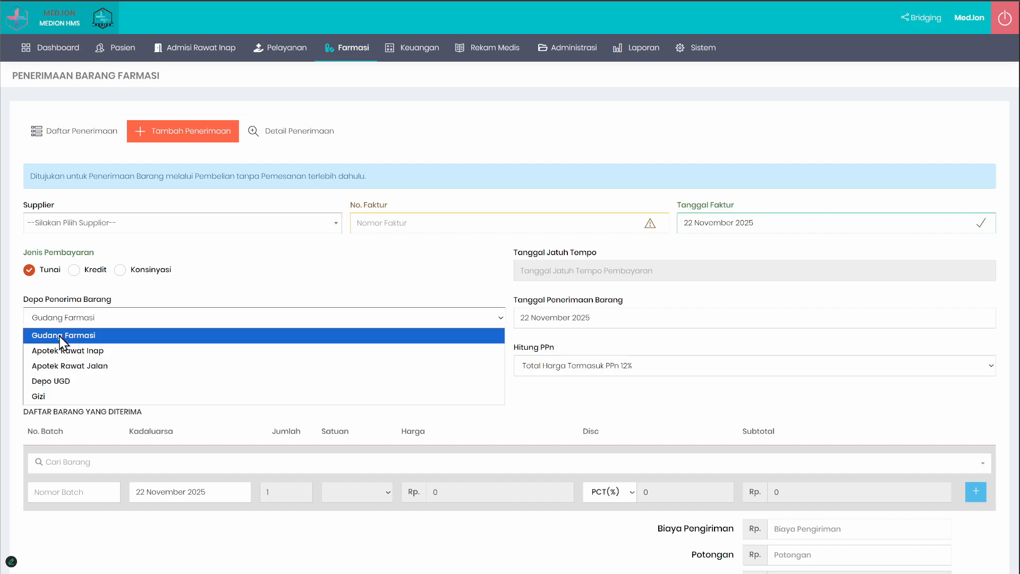
left_click(132, 350)
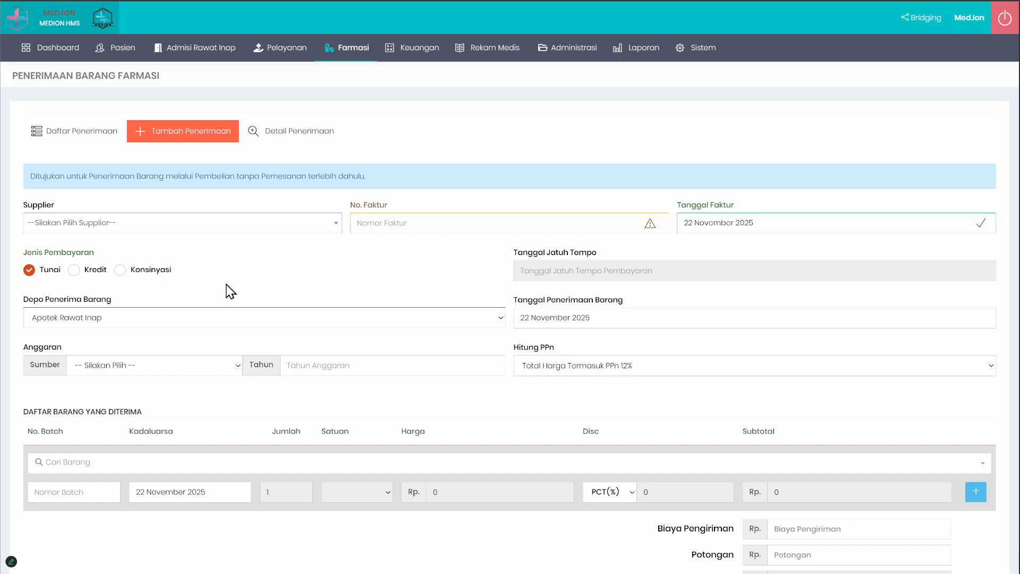
scroll(229, 289, "down", 3)
scroll(247, 327, "up", 3)
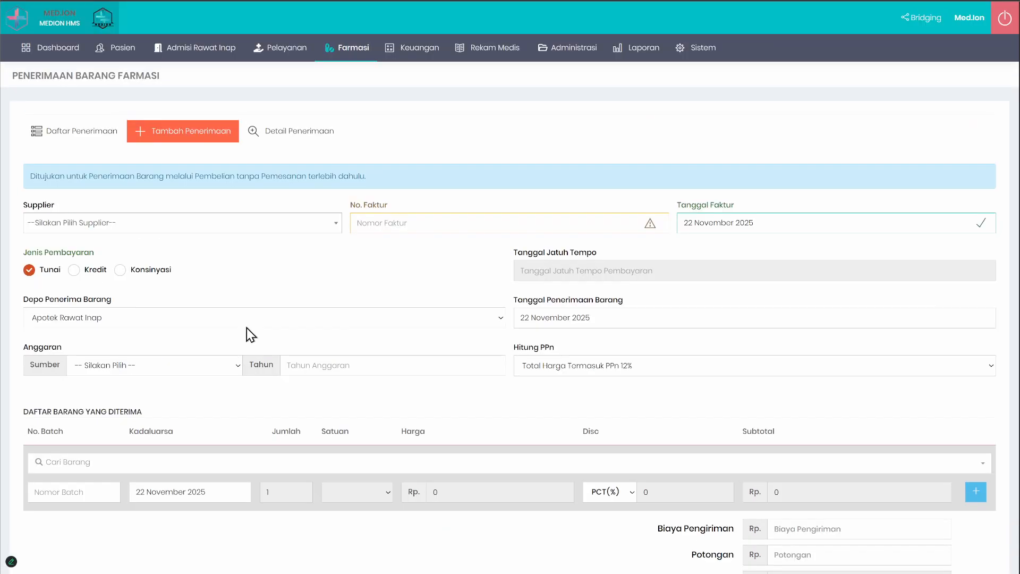
scroll(363, 337, "down", 2)
scroll(363, 336, "up", 3)
Step: Leave the goods receipt form and return to the Obat list in the pharmacy item data
mouse_move(351, 57)
mouse_move(366, 73)
left_click(459, 72)
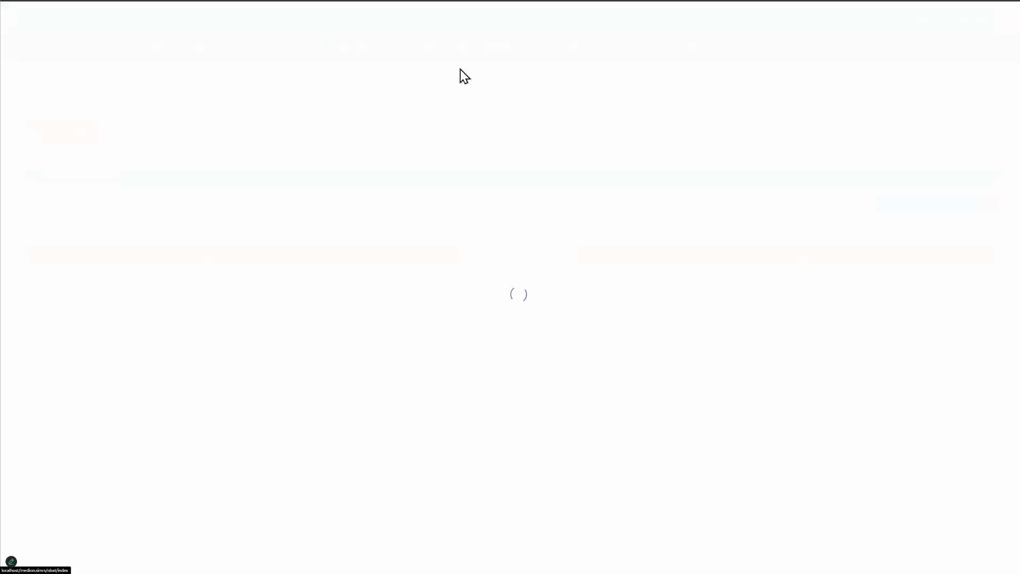
mouse_move(336, 53)
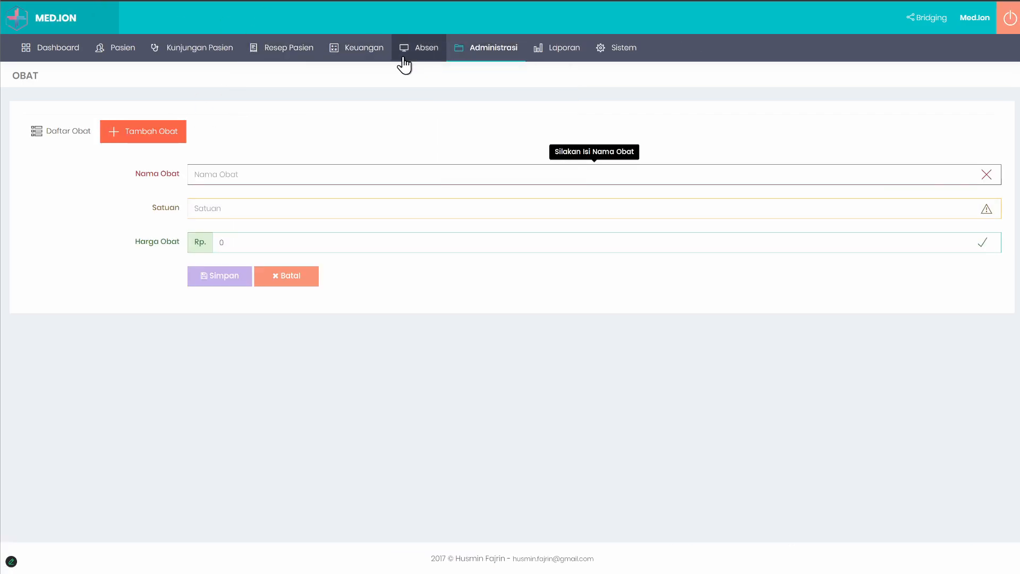
Step: Try to open Obat Racikan under Data Barang Farmasi in the other MED.ION application, then return to MEDION HMS
mouse_move(486, 47)
mouse_move(542, 139)
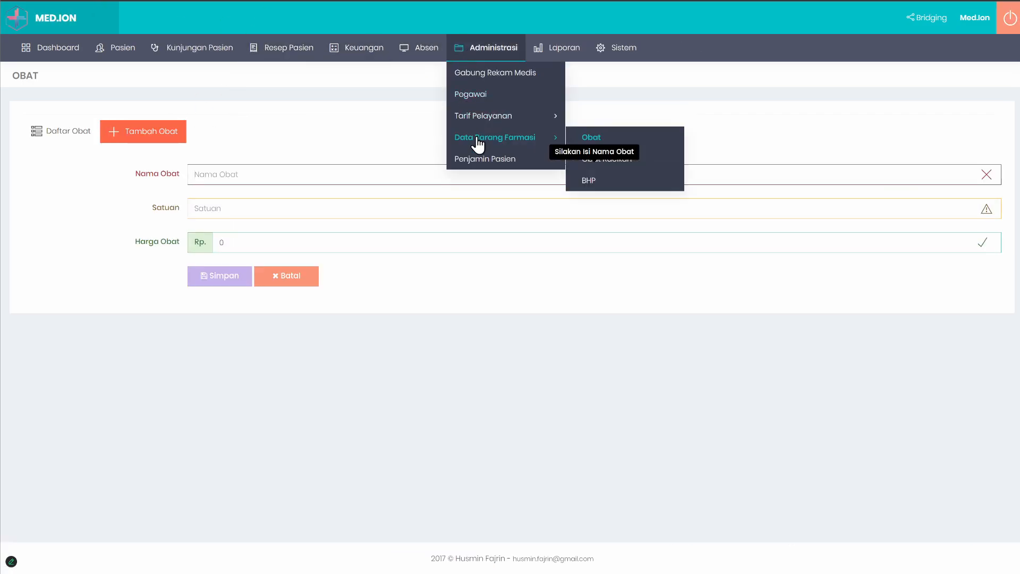
left_click(661, 161)
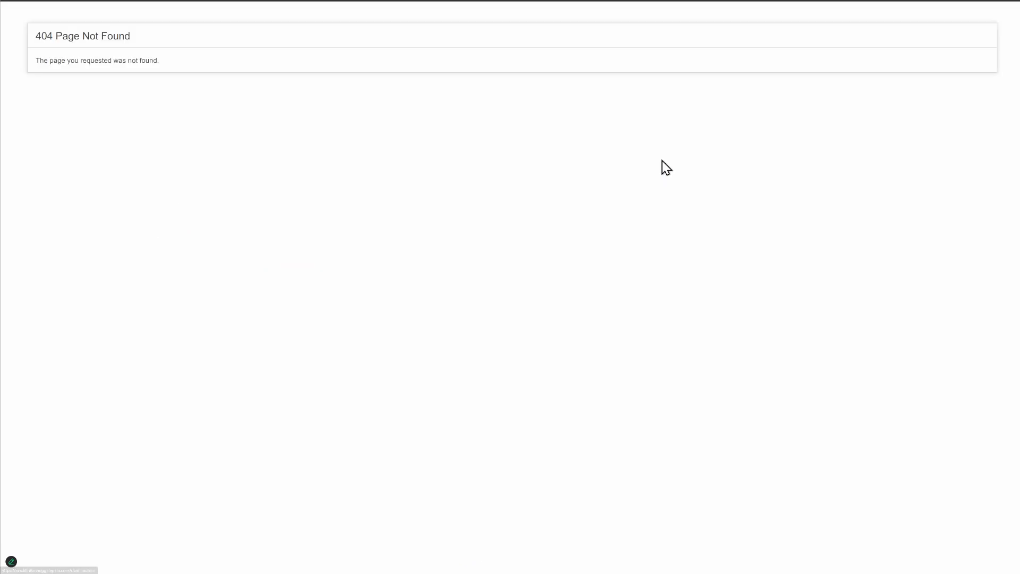
left_click(11, 0)
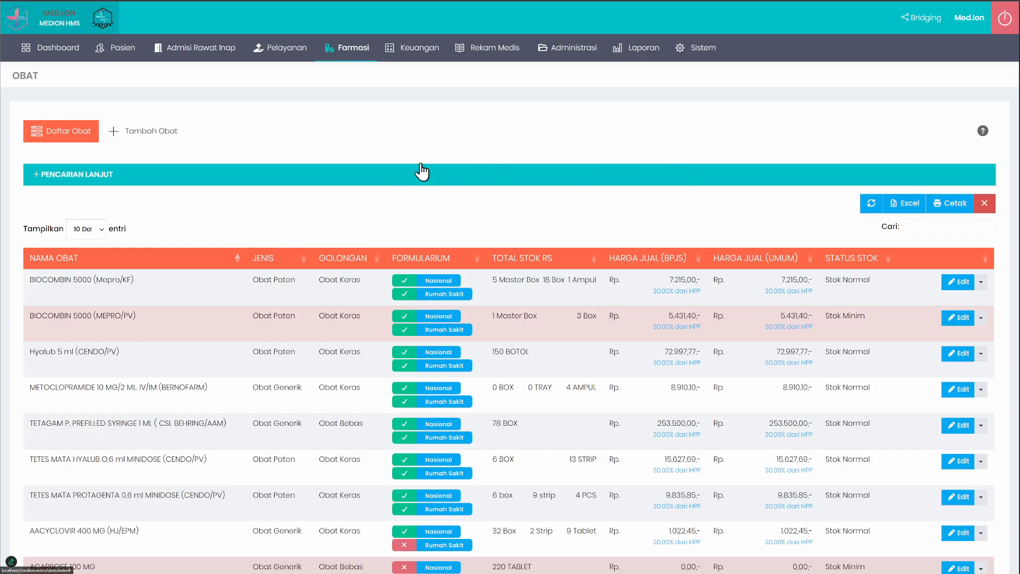
Step: Open the Obat Racikan list in the pharmacy item data and look through the compounded drugs and their ingredients
left_click(348, 48)
mouse_move(353, 75)
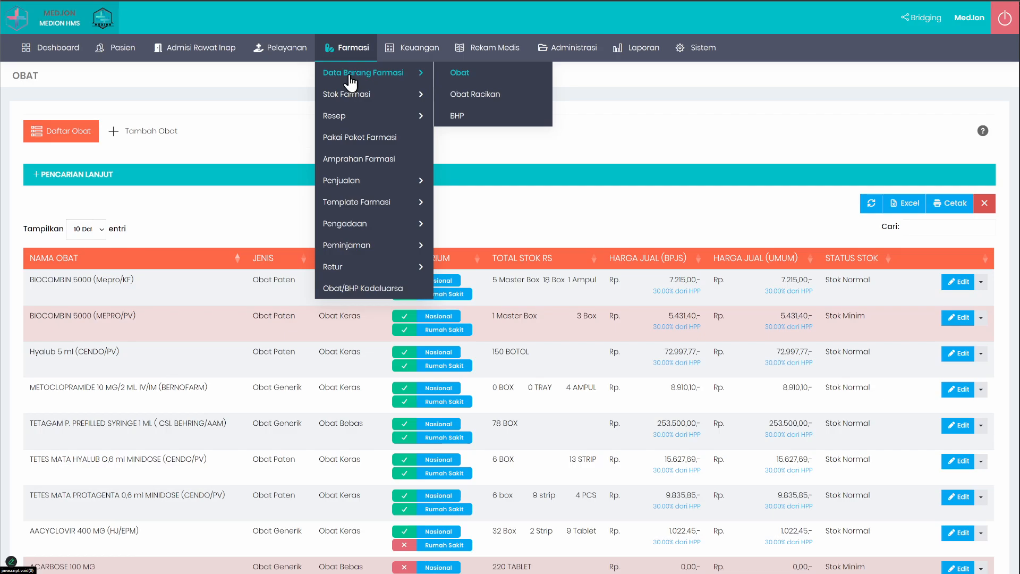
left_click(484, 97)
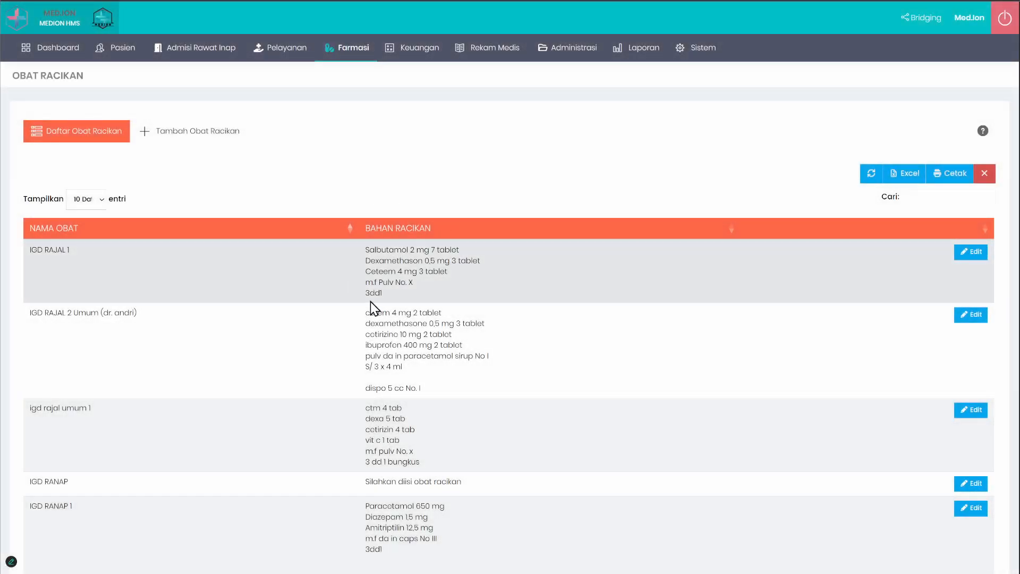
scroll(366, 340, "down", 6)
scroll(375, 372, "up", 10)
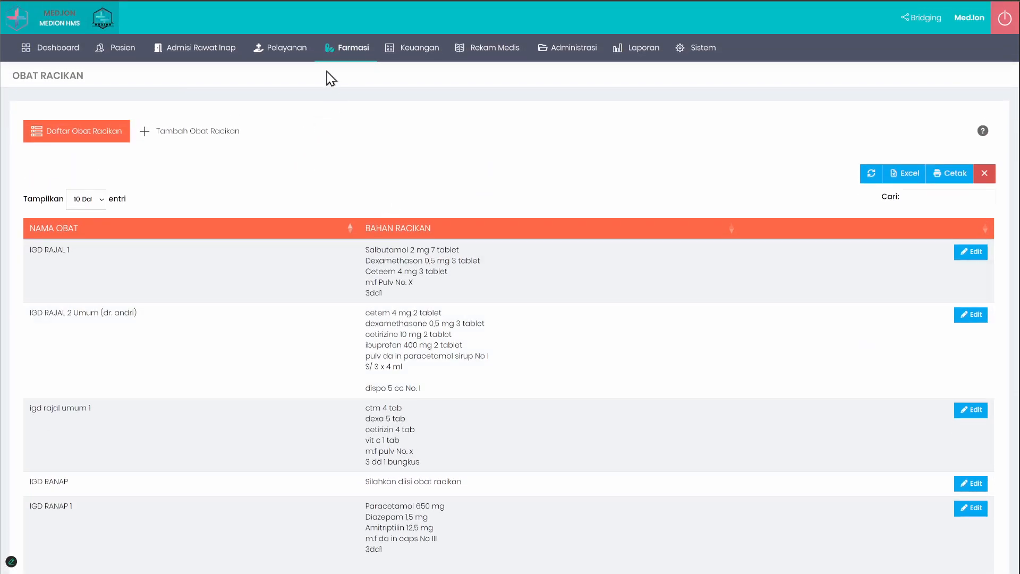
Step: Go back from the compounded drugs to the regular Obat list and look through its entries
left_click(348, 47)
mouse_move(372, 73)
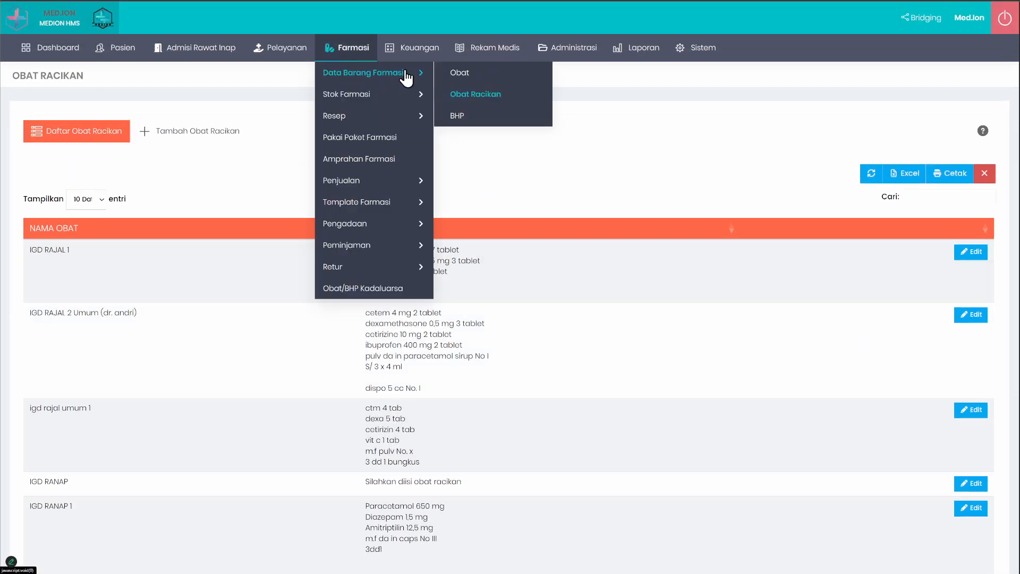
left_click(466, 75)
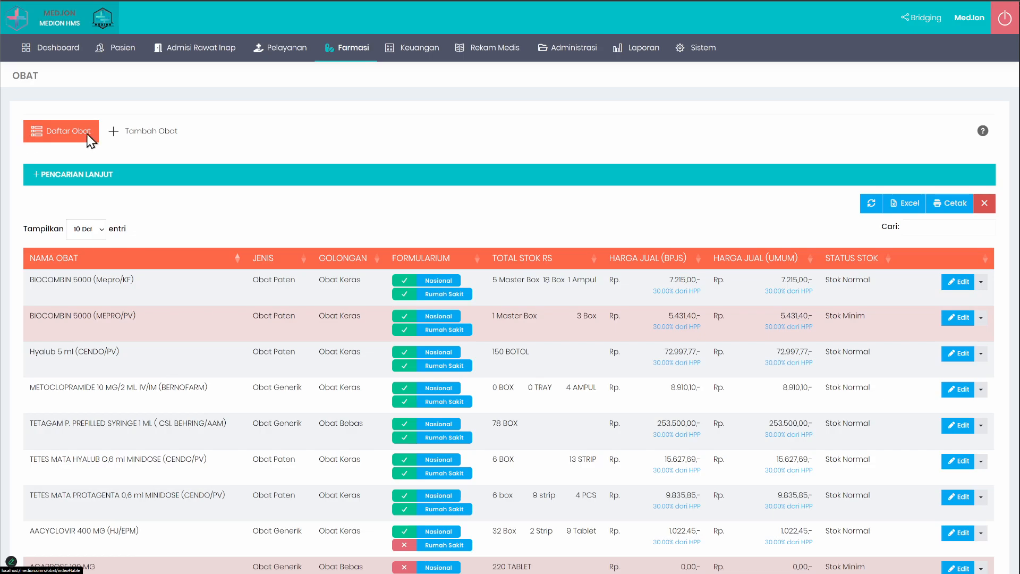
scroll(248, 328, "down", 2)
scroll(248, 327, "up", 2)
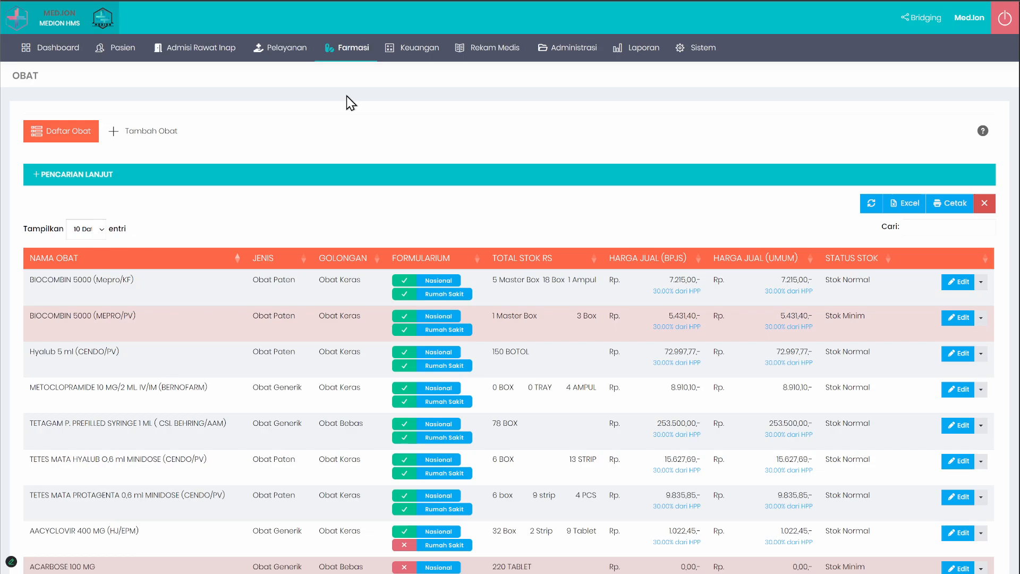
Step: Open the form for adding a drug and fill in paracetamol as the Nama Obat
left_click(147, 137)
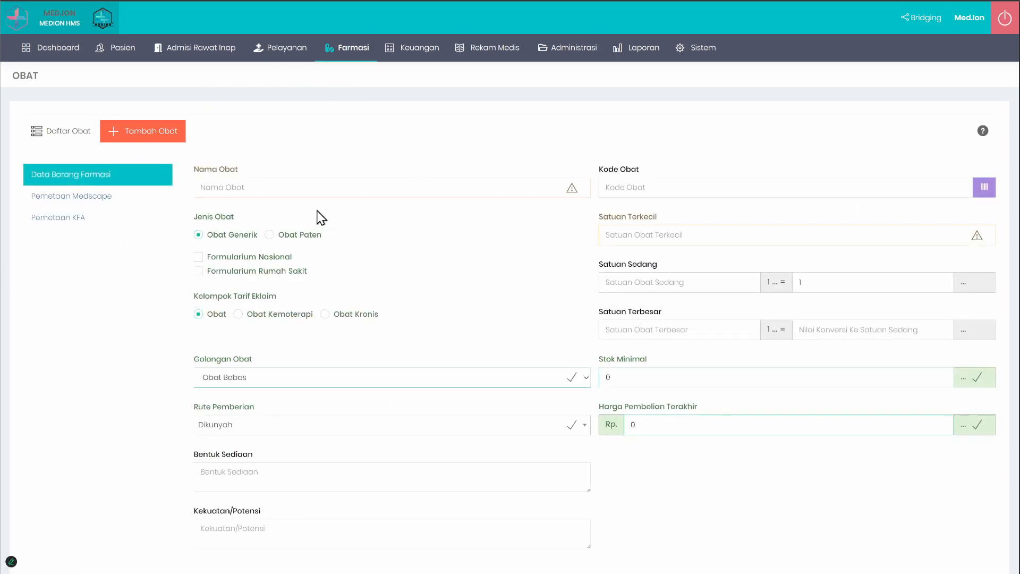
left_click(275, 185)
left_click(252, 208)
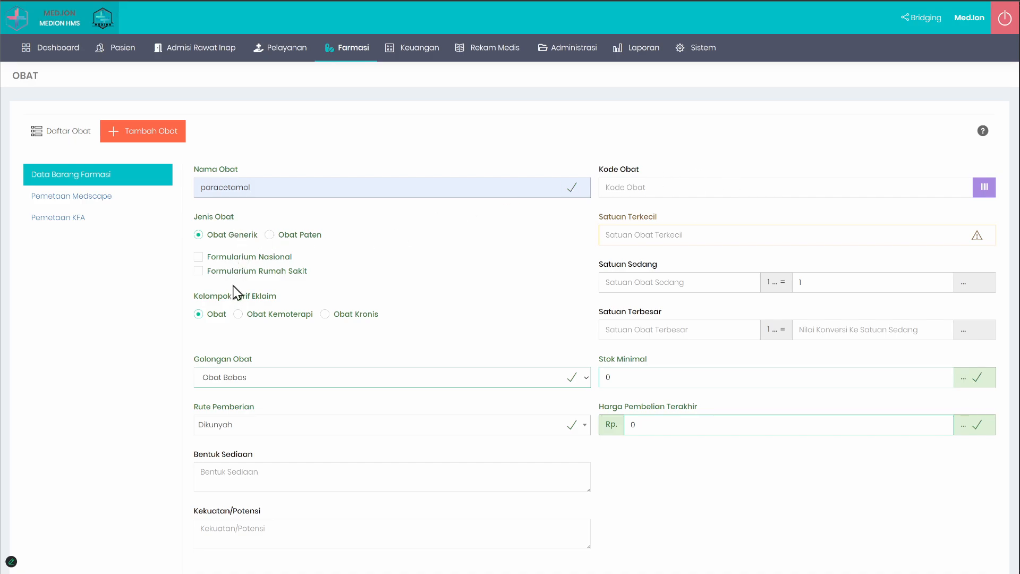
Step: Examine the Jenis Obat, formularium and Kelompok Tarif Eklaim options, then the Kode Obat field of the new drug
left_click_drag(184, 221, 378, 317)
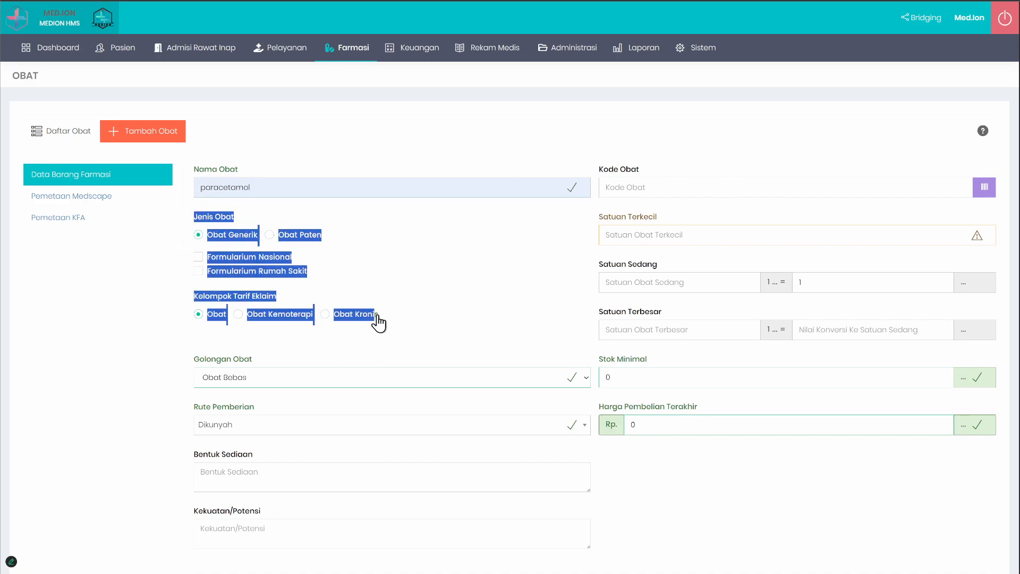
left_click(474, 277)
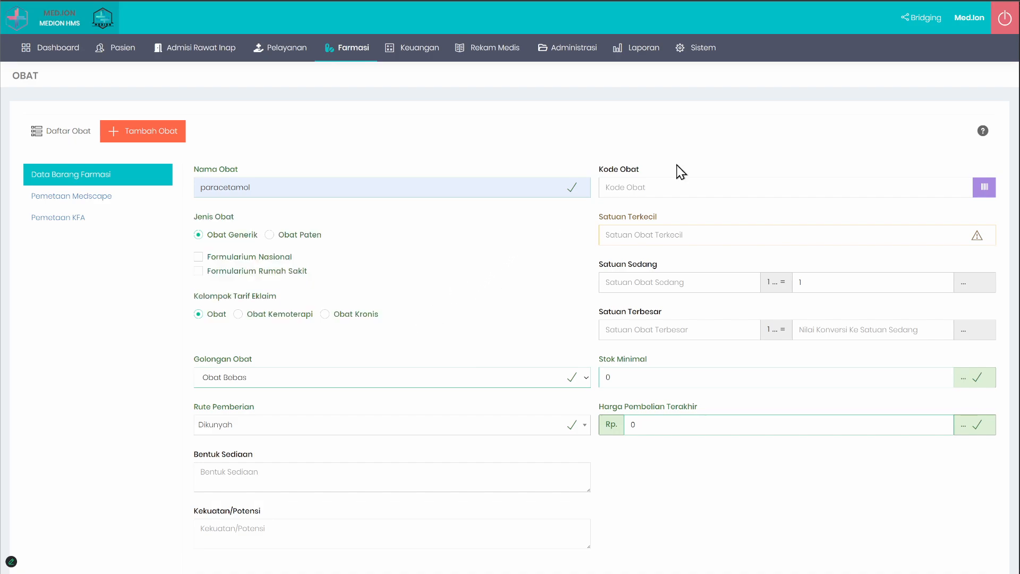
left_click(843, 187)
left_click(707, 187)
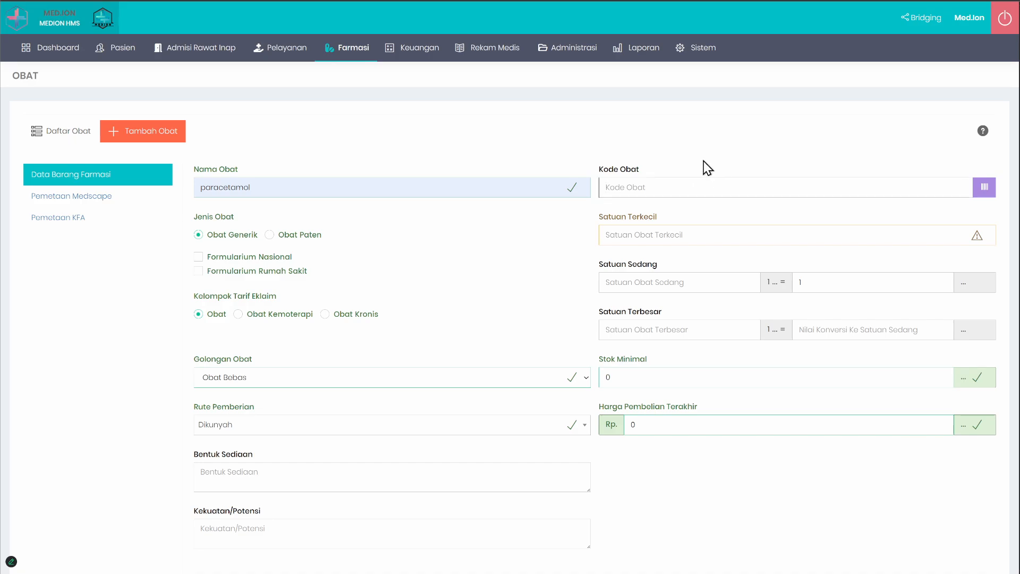
Step: Enter 123 as the drug's Kode Obat, preview its barcode, and clear the code again
type("123")
left_click(984, 189)
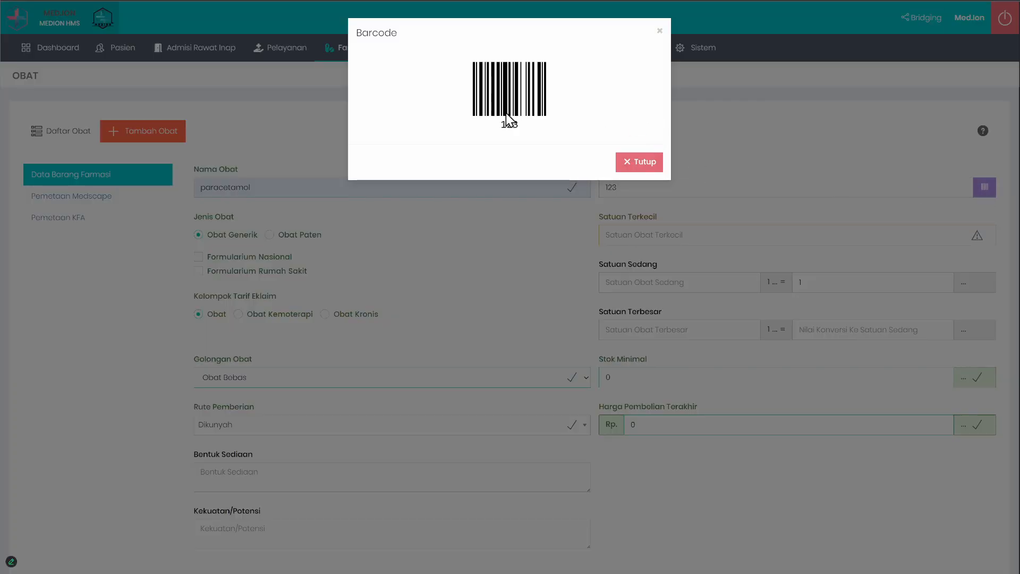
left_click(634, 163)
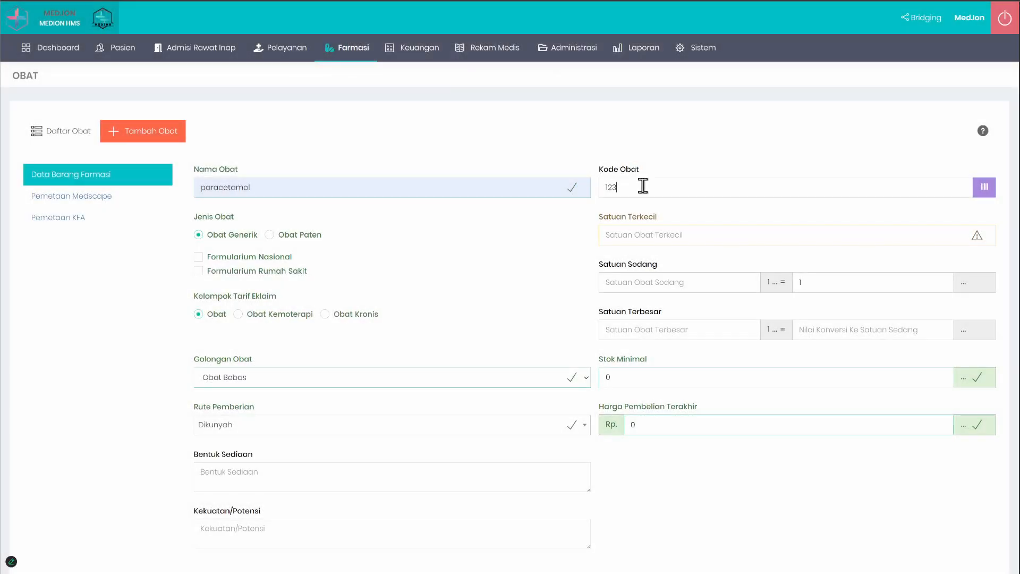
double_click(642, 186)
key("BackSpace")
left_click(724, 143)
Step: Examine the Satuan Terkecil, Satuan Sedang and Satuan Terbesar fields of the new drug
left_click_drag(648, 222, 622, 269)
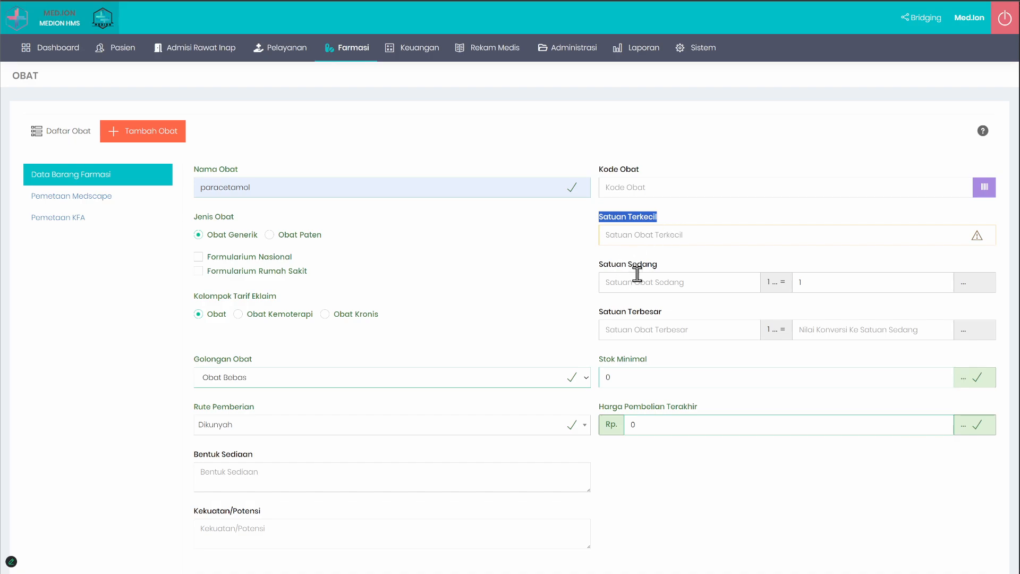
left_click(571, 250)
left_click_drag(596, 217, 710, 228)
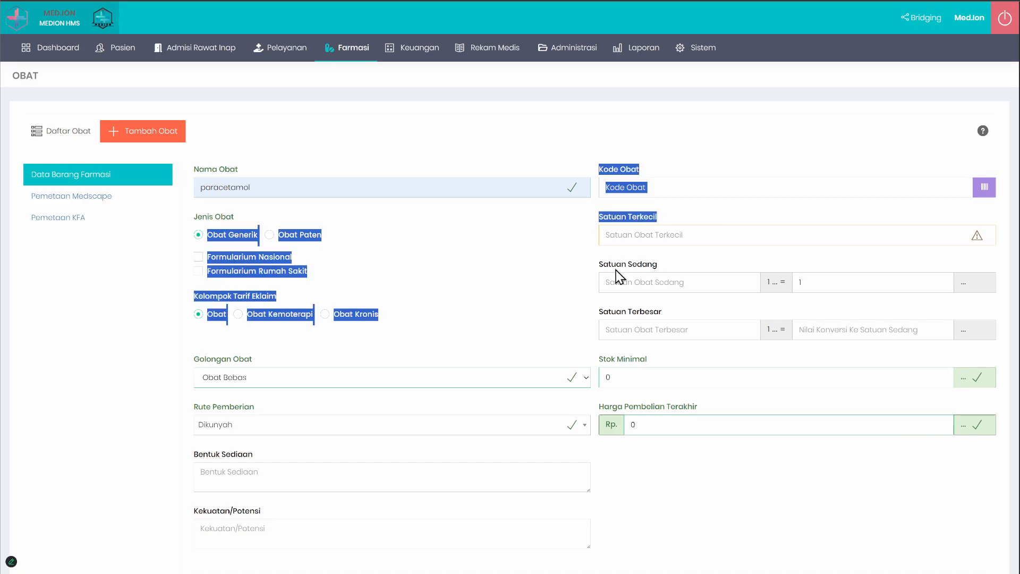
left_click_drag(597, 266, 689, 271)
left_click_drag(598, 315, 673, 316)
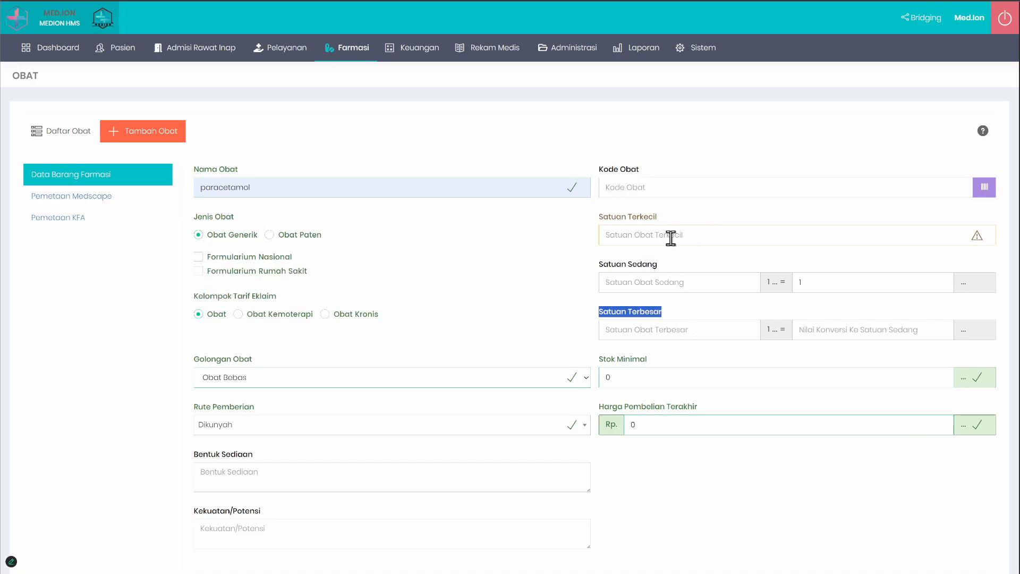
left_click(703, 216)
left_click(734, 236)
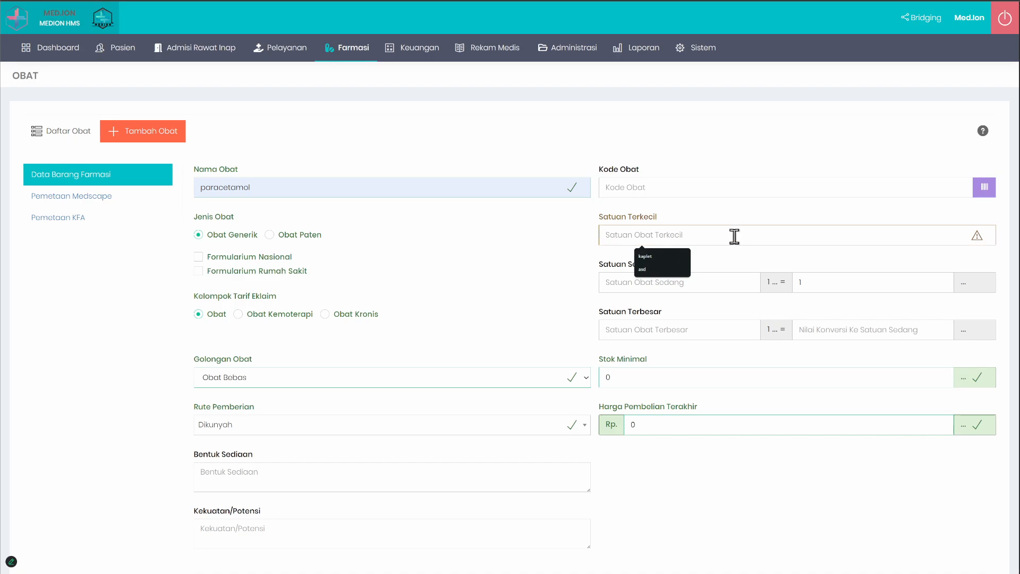
Step: Change the Nama Obat to paracetamol tab and set its Satuan Terkecil to tab
left_click(393, 187)
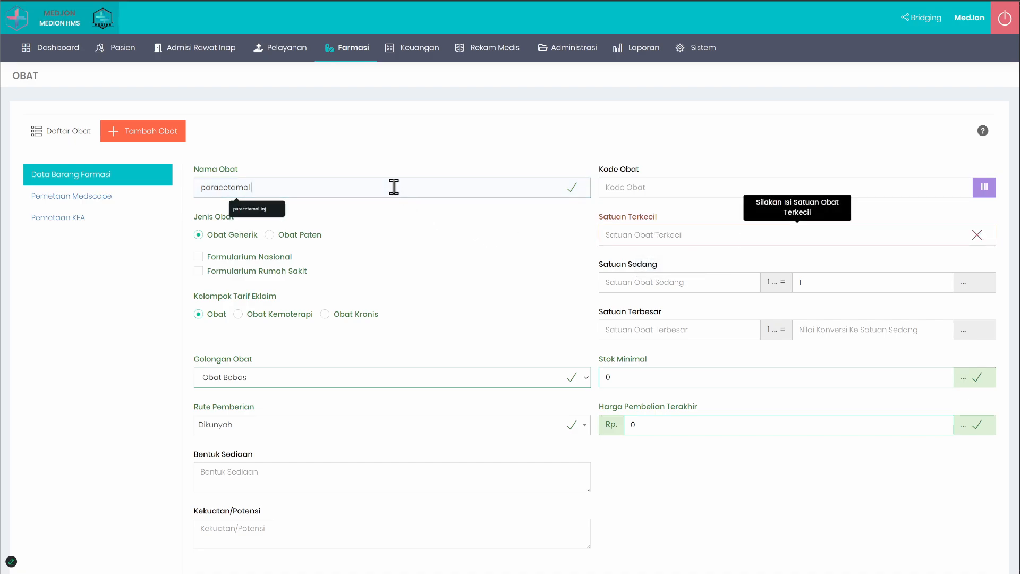
type("tab")
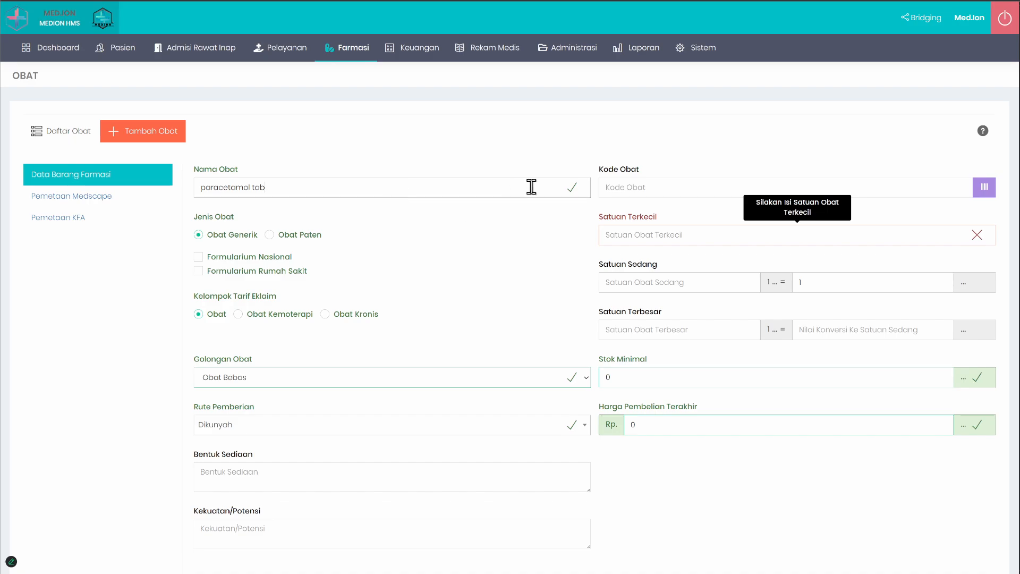
left_click(657, 227)
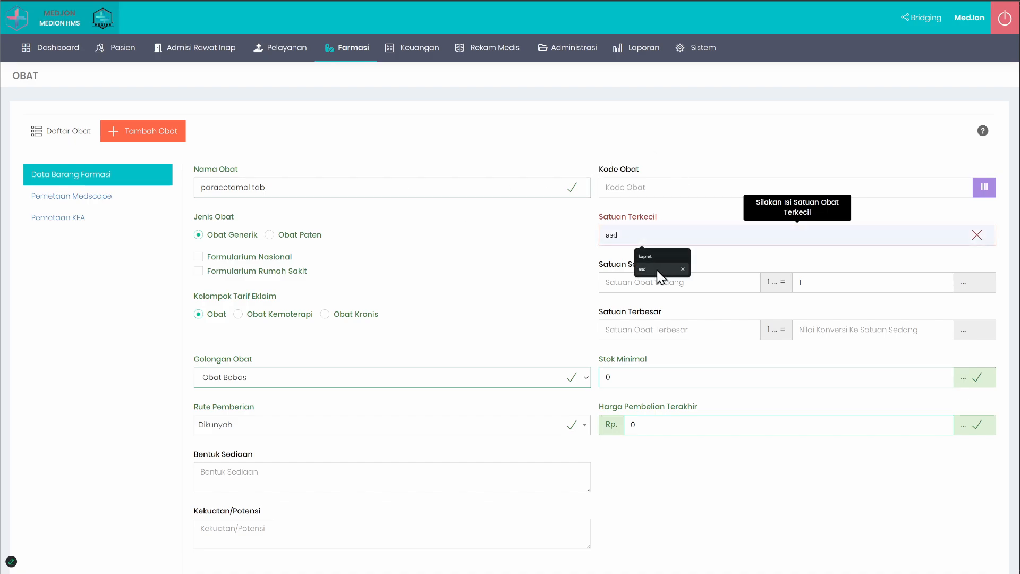
type("tab")
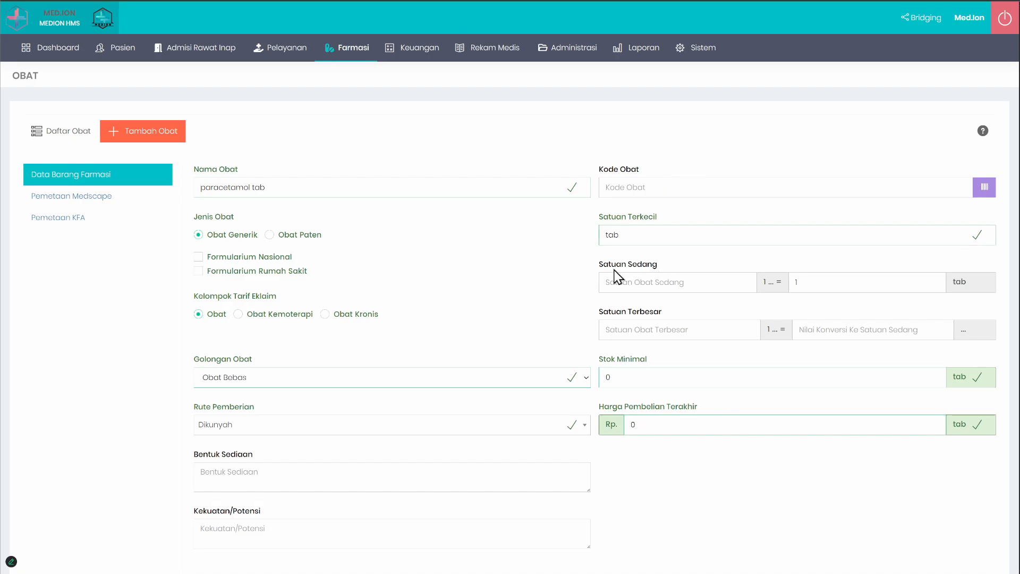
Step: Review how the drug's Satuan Terkecil relates to its name and to the Satuan Sedang and Satuan Terbesar fields
left_click_drag(608, 265, 669, 308)
left_click(556, 299)
left_click_drag(601, 227, 670, 270)
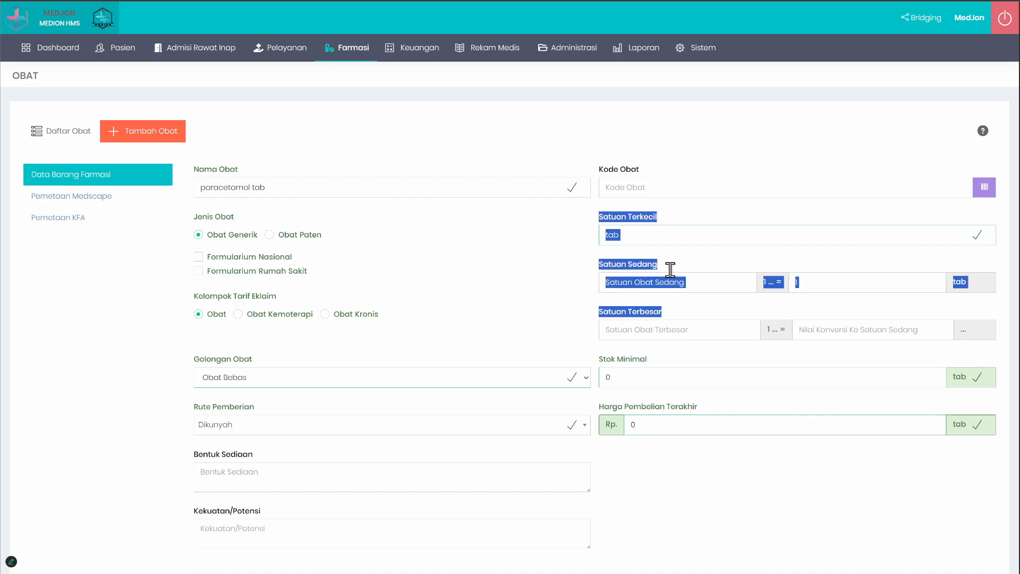
left_click(678, 224)
left_click_drag(600, 218, 679, 215)
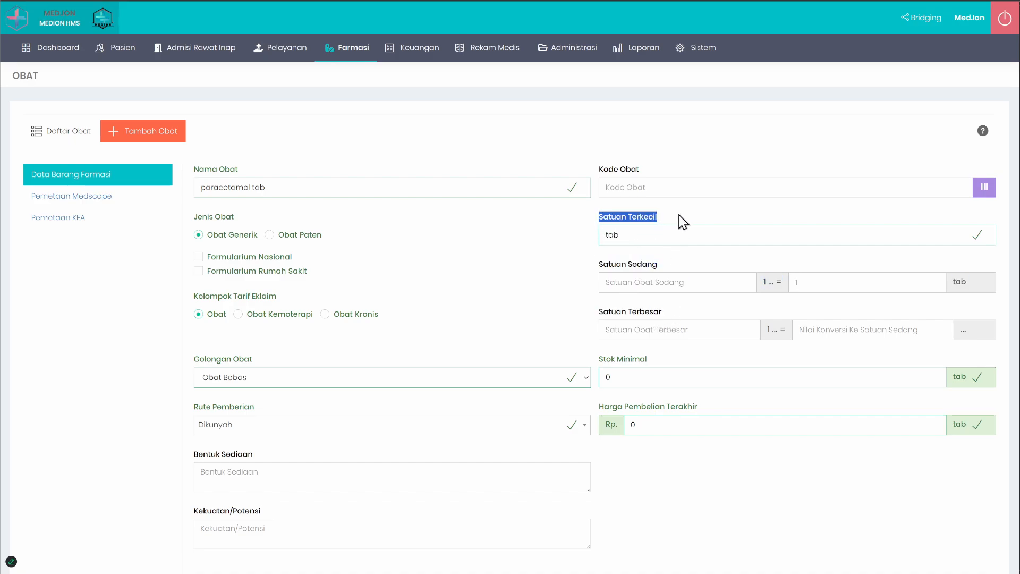
left_click(680, 215)
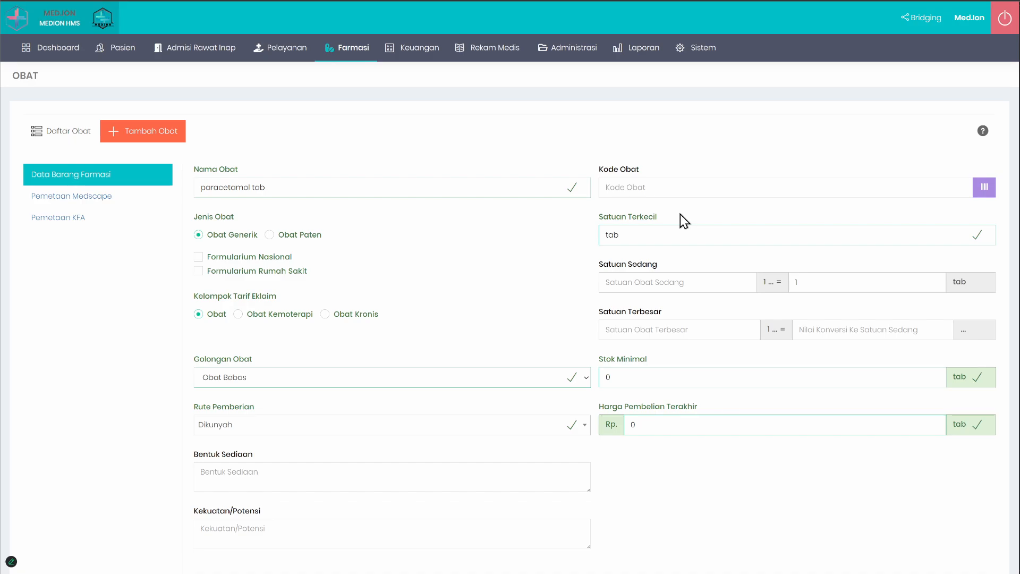
left_click(630, 234)
left_click(298, 189)
double_click(299, 188)
double_click(634, 235)
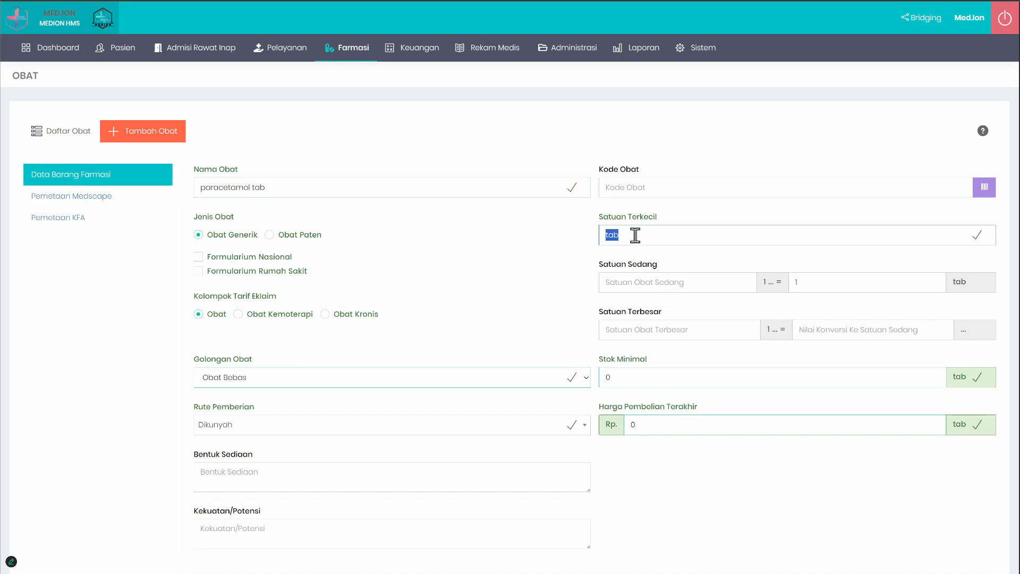
Step: Set the Satuan Sedang to strip with 10 tab per strip and the Satuan Terbesar to box with 10 strip per box
left_click(652, 276)
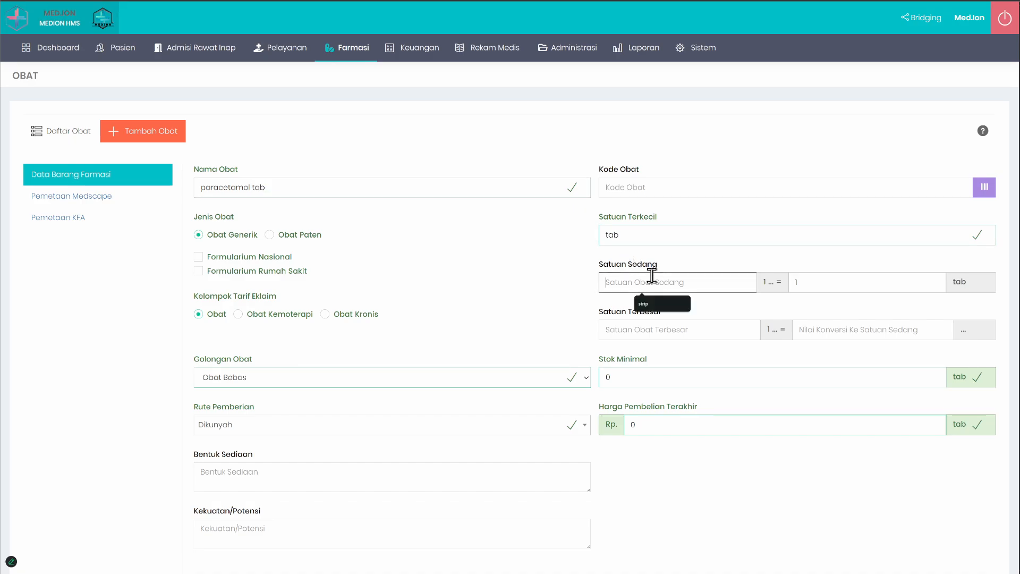
left_click(646, 301)
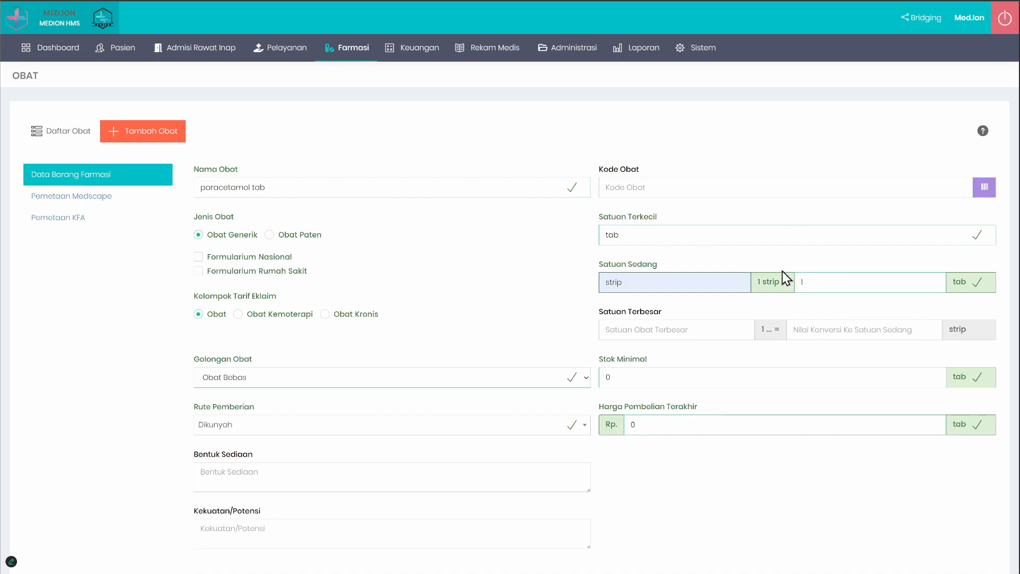
left_click(843, 284)
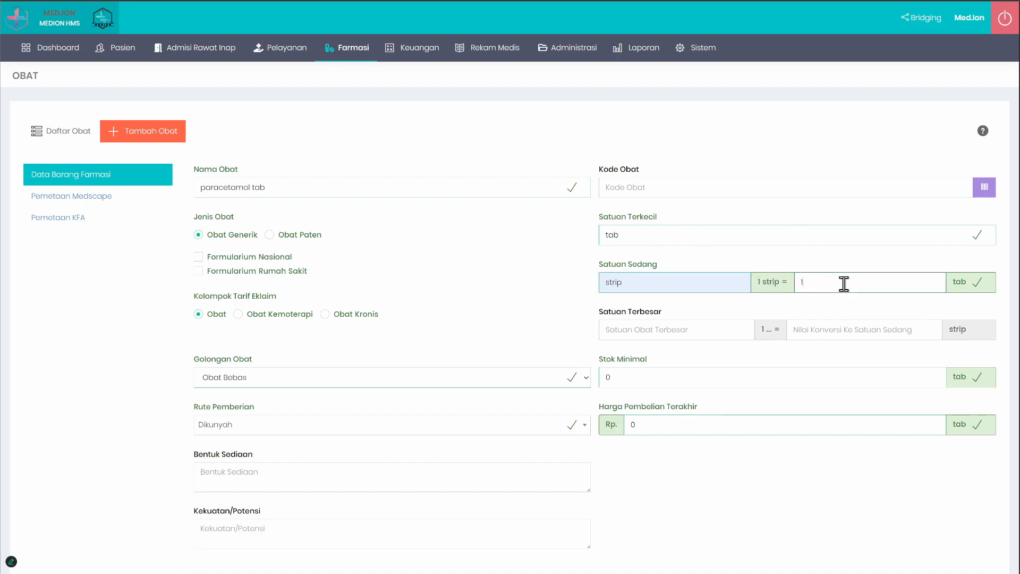
left_click(654, 332)
left_click(658, 352)
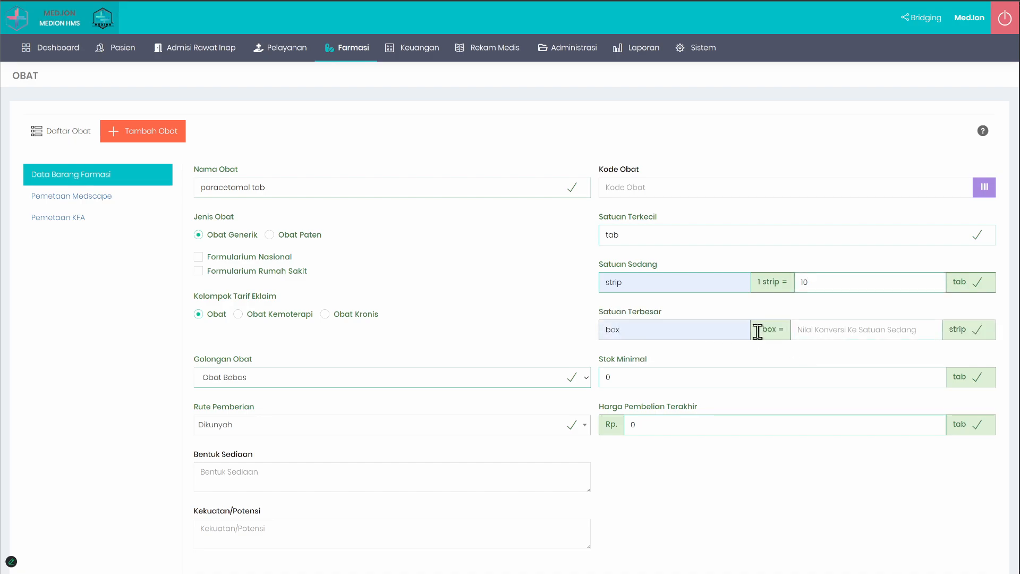
left_click_drag(965, 337, 936, 332)
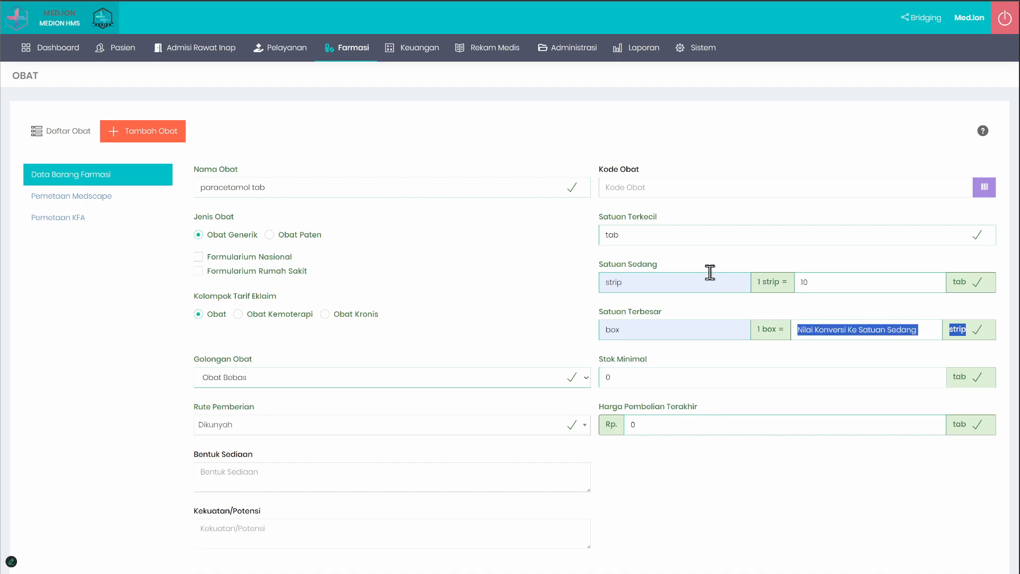
left_click(799, 330)
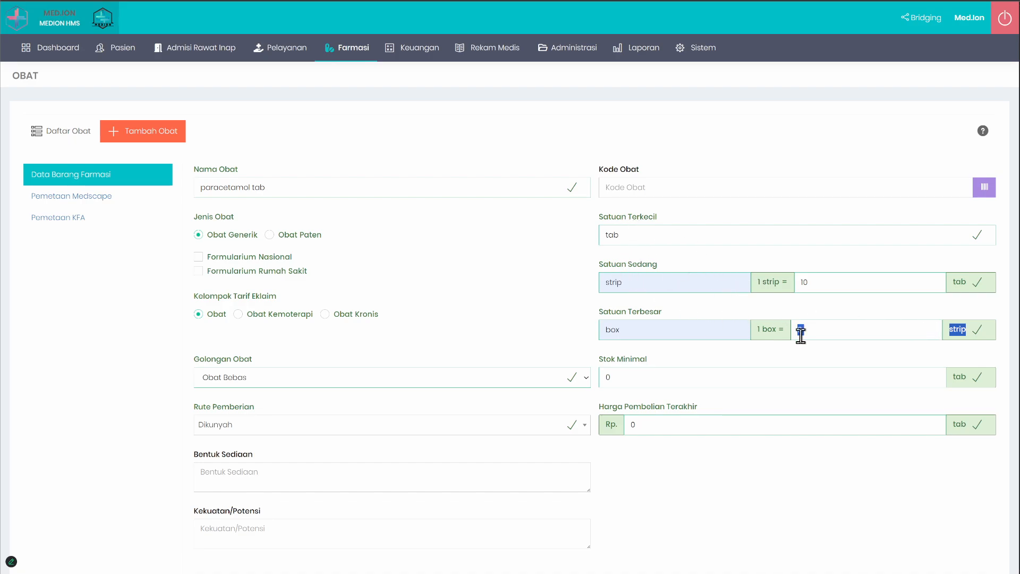
type("0")
Step: Clear the Satuan Terbesar and Satuan Sedang units together with their conversion values
left_click(613, 326)
left_click_drag(631, 330, 540, 325)
left_click(540, 325)
left_click_drag(630, 235, 574, 236)
left_click(646, 330)
double_click(635, 331)
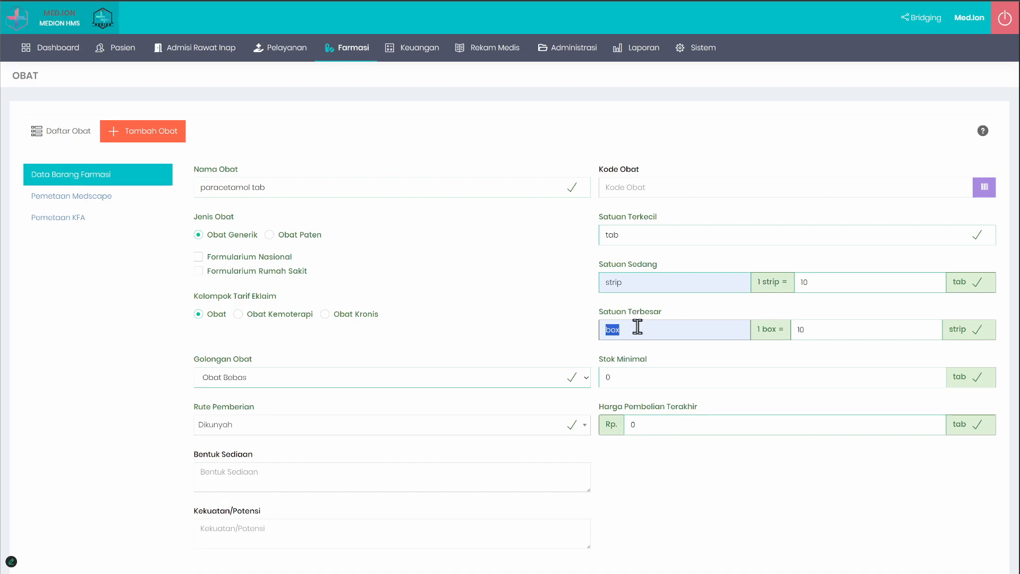
key("BackSpace")
left_click(825, 332)
key("BackSpace")
key("BackSpace")
double_click(841, 278)
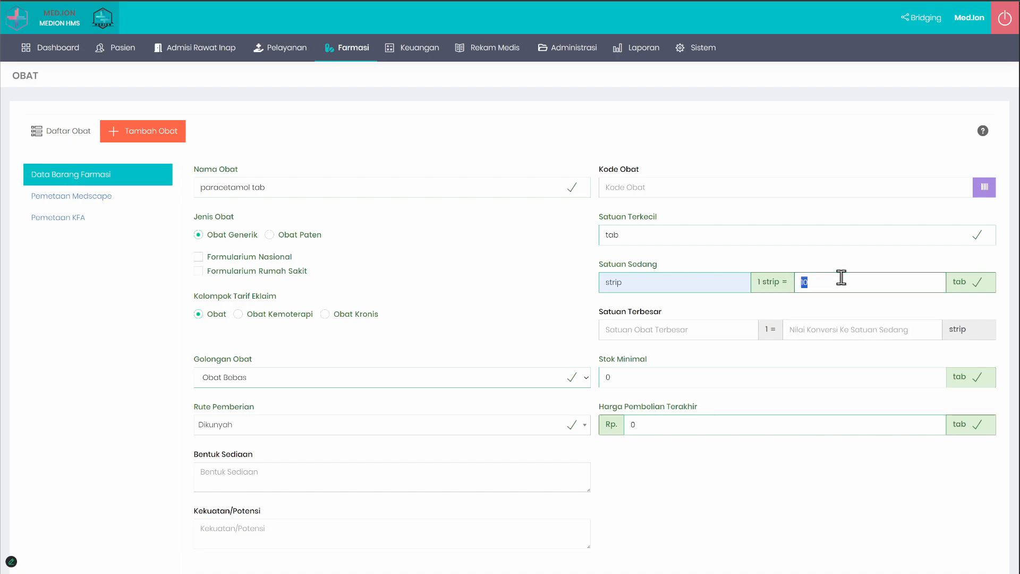
key("BackSpace")
double_click(724, 278)
key("BackSpace")
Step: Keep tab as the smallest unit and fill in strip as Satuan Sedang and box as Satuan Terbesar
left_click(682, 233)
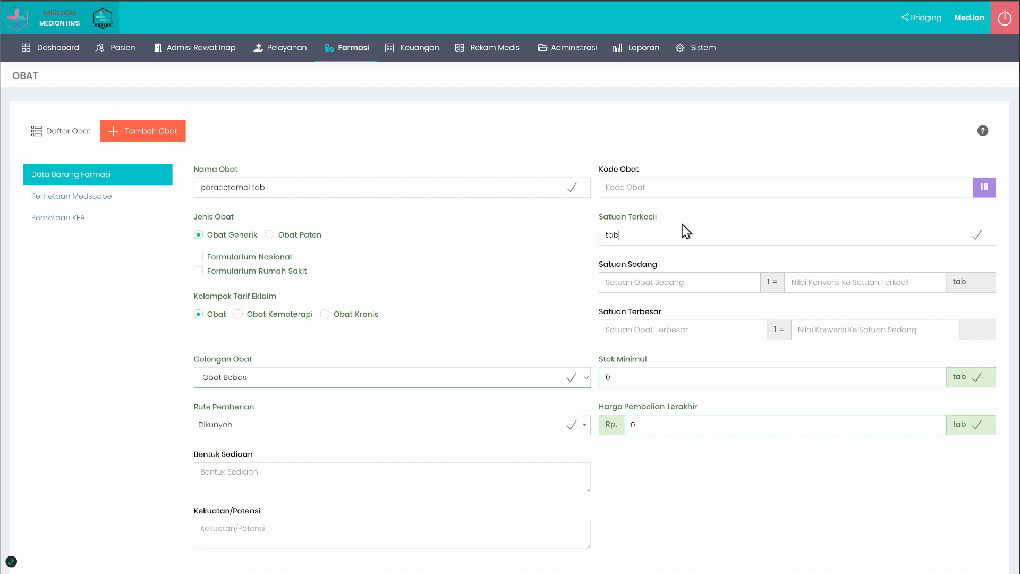
double_click(649, 233)
left_click(655, 280)
left_click(659, 304)
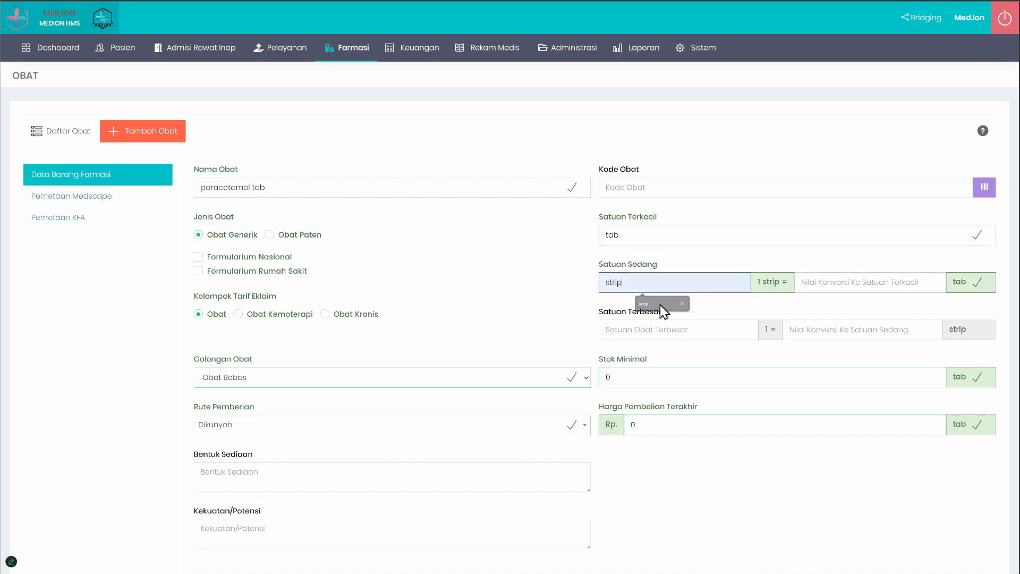
left_click(655, 330)
left_click(653, 351)
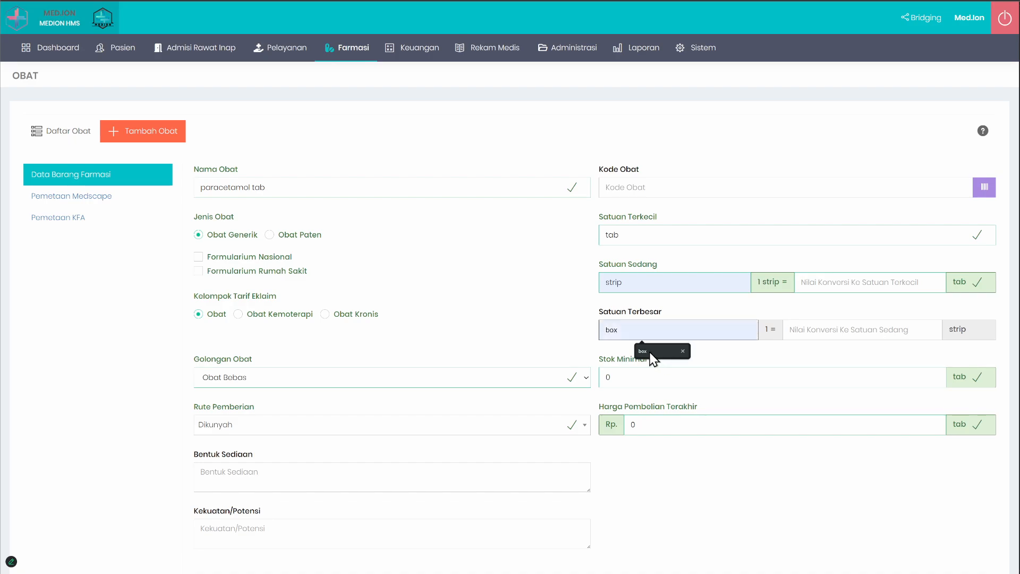
Step: Set the unit conversions to 10 tab per strip and 10 strip per box
left_click(838, 287)
type("10")
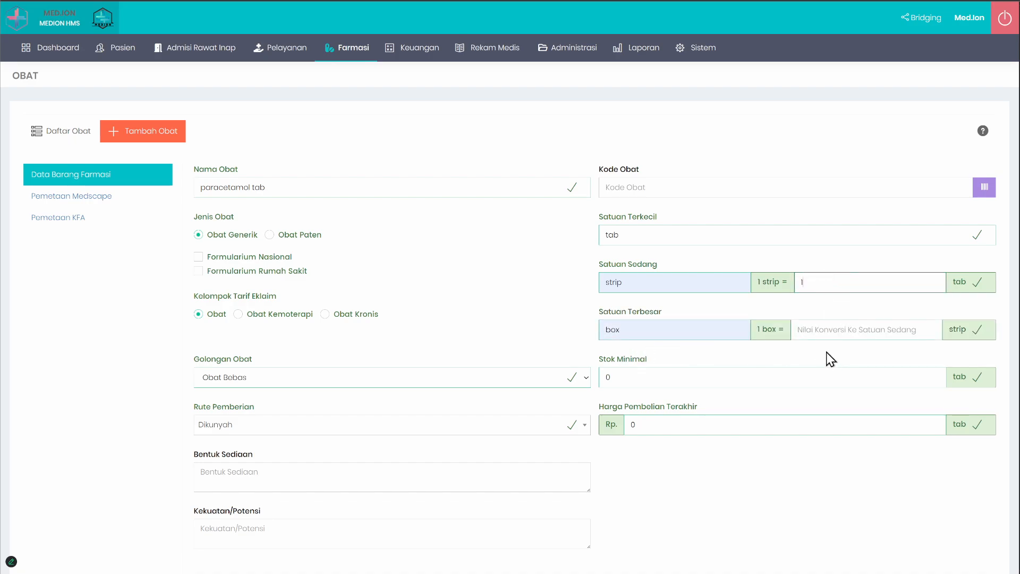
left_click(820, 331)
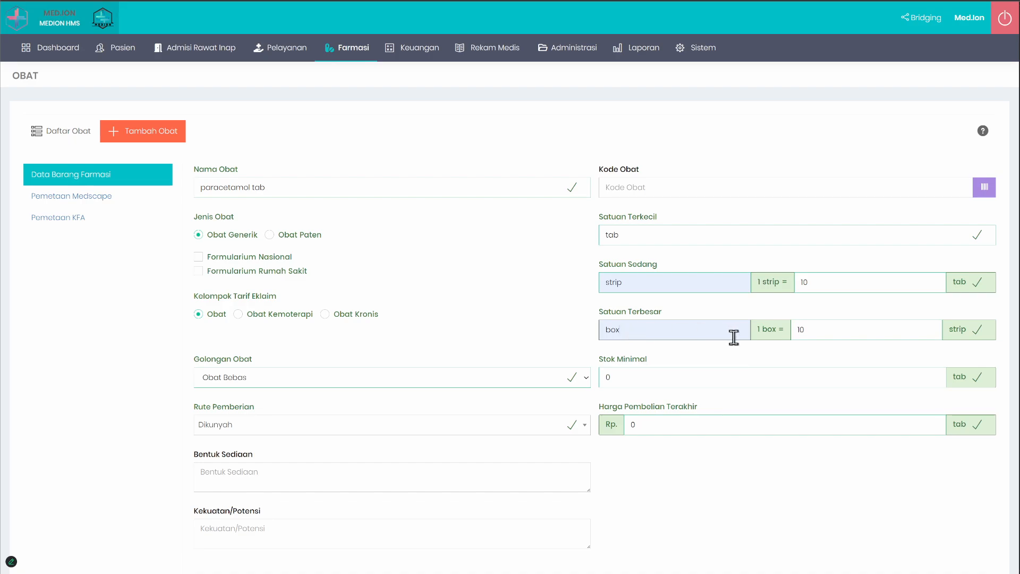
double_click(798, 330)
left_click_drag(829, 282, 777, 276)
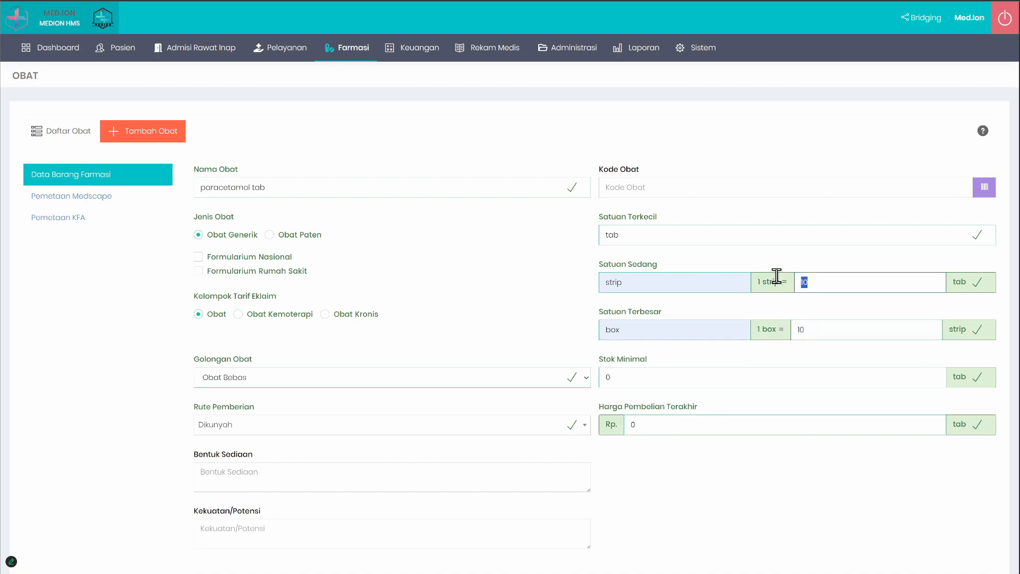
left_click_drag(825, 328, 793, 325)
left_click(775, 309)
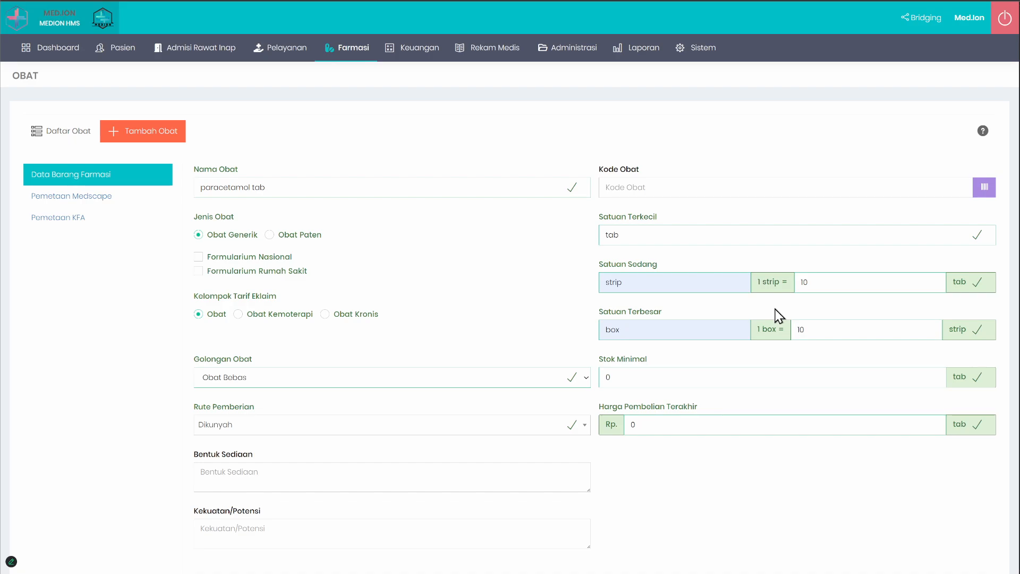
Step: Return to the Daftar Obat list and examine the Total Stok RS units of METOCLOPRAMIDE 10 MG/2 ML
left_click(38, 131)
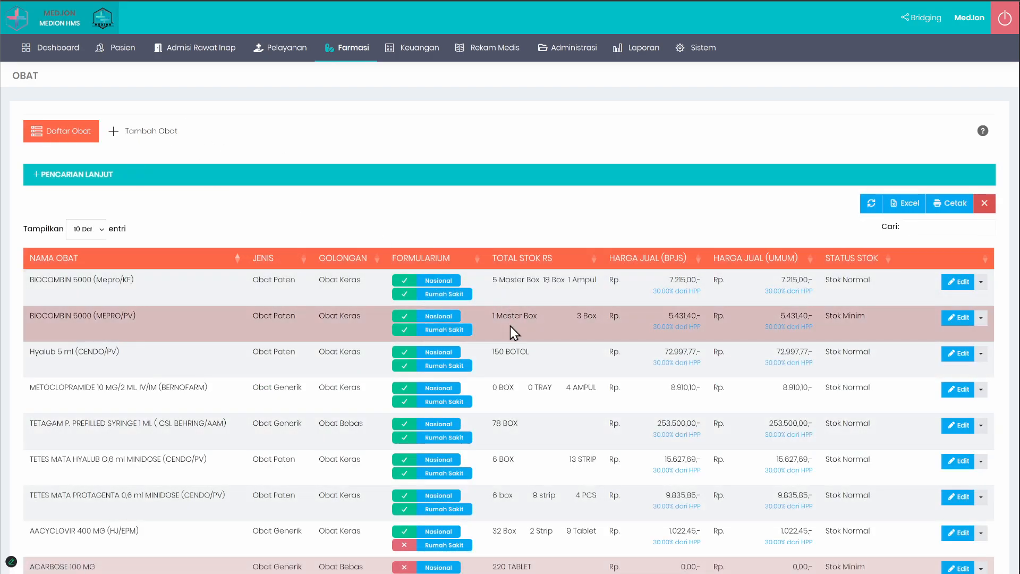
left_click_drag(491, 388, 600, 388)
left_click(491, 393)
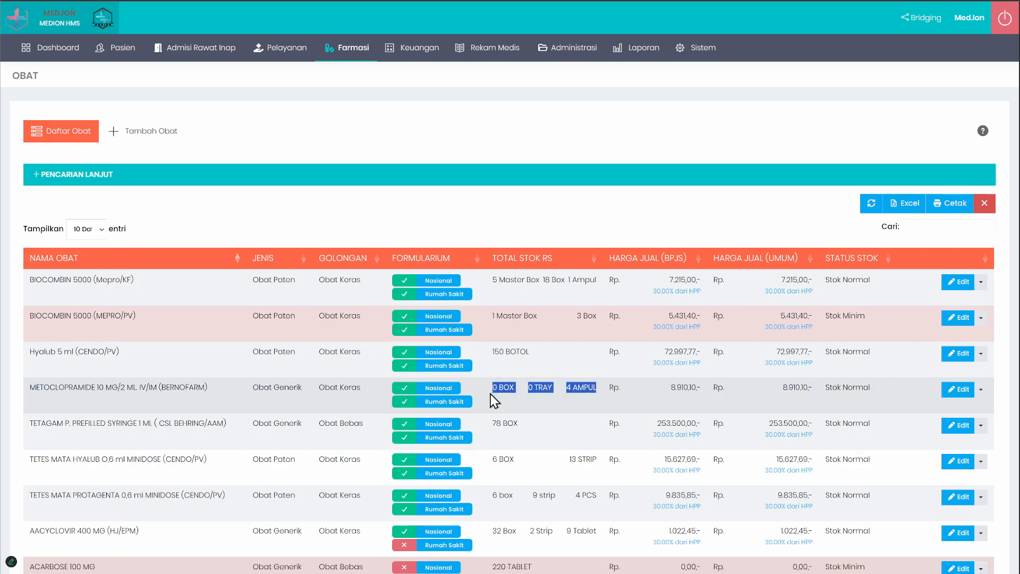
left_click(494, 389)
left_click(522, 400)
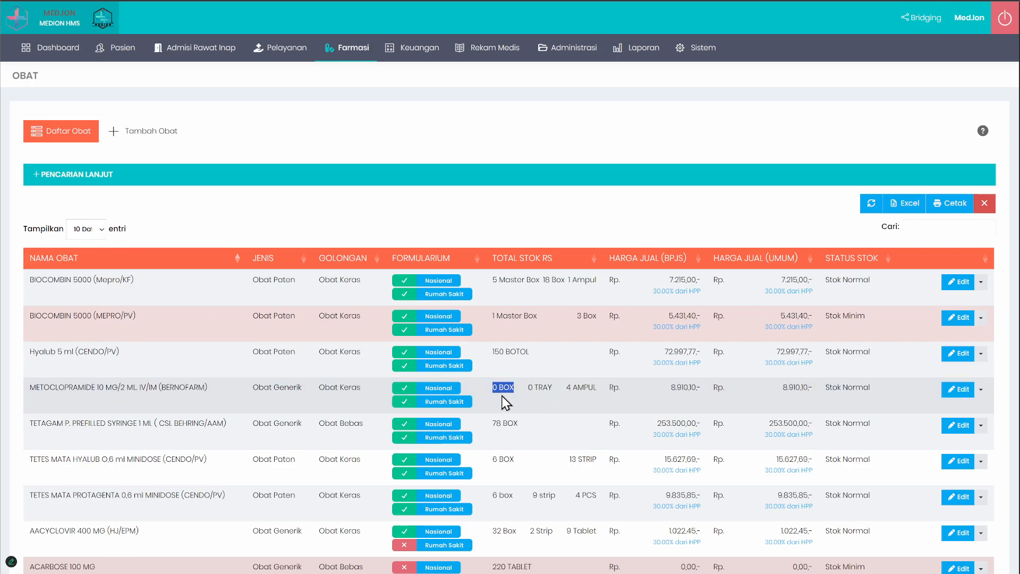
left_click(515, 391)
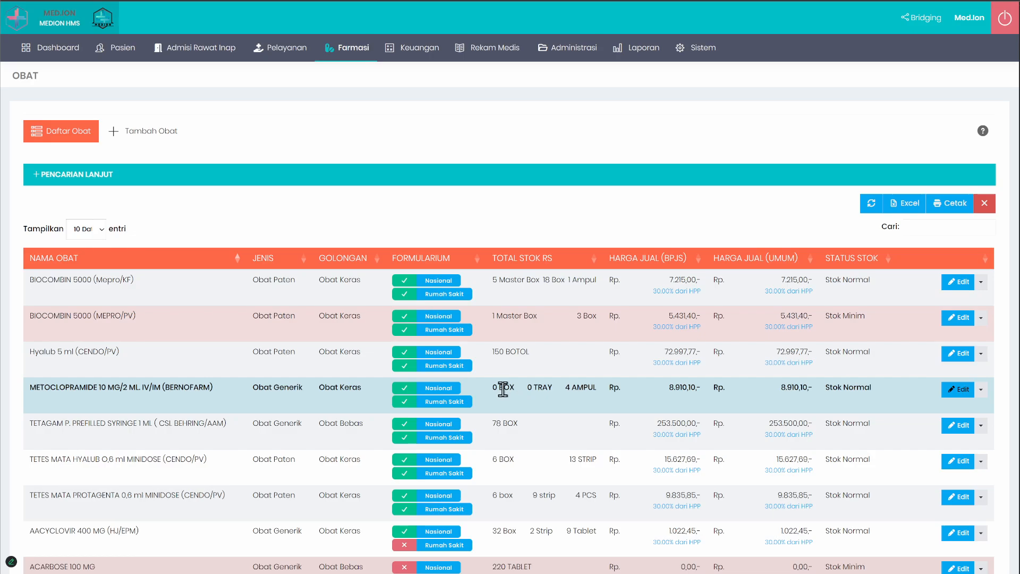
left_click_drag(489, 388, 597, 387)
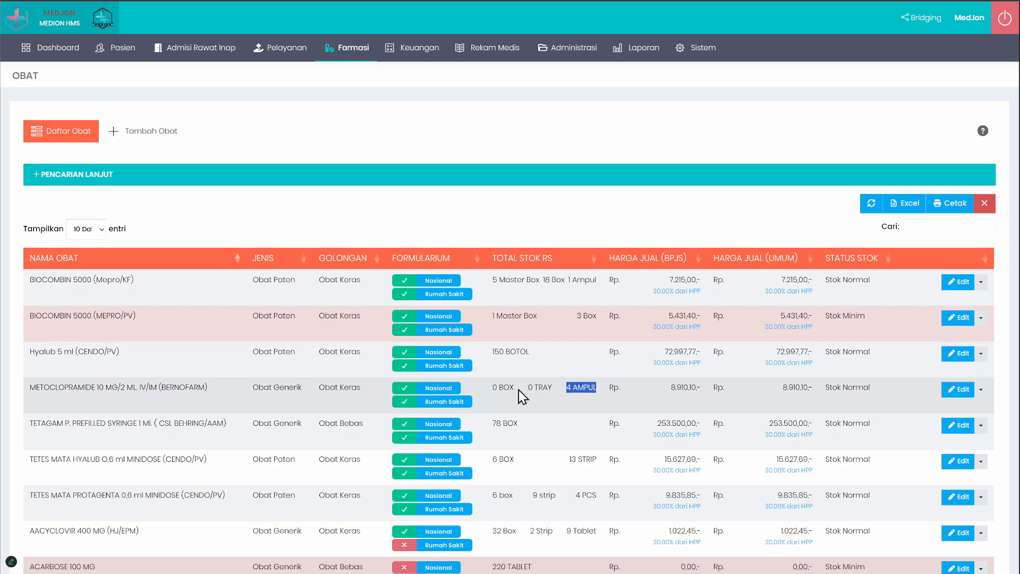
left_click_drag(492, 387, 597, 394)
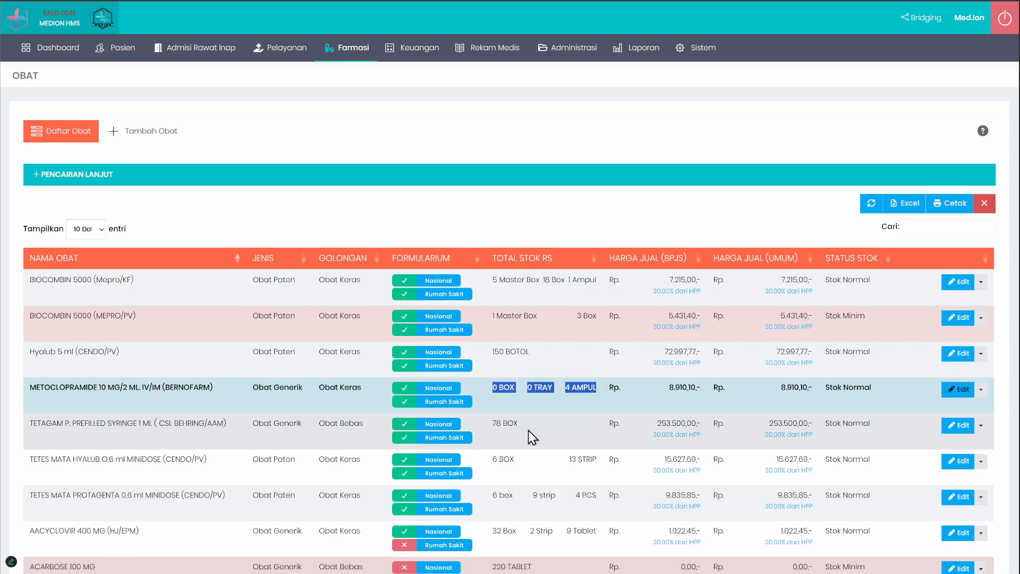
Step: Examine the Total Stok RS entry of ACARBOSE 100 MG in the Daftar Obat list
scroll(528, 430, "down", 3)
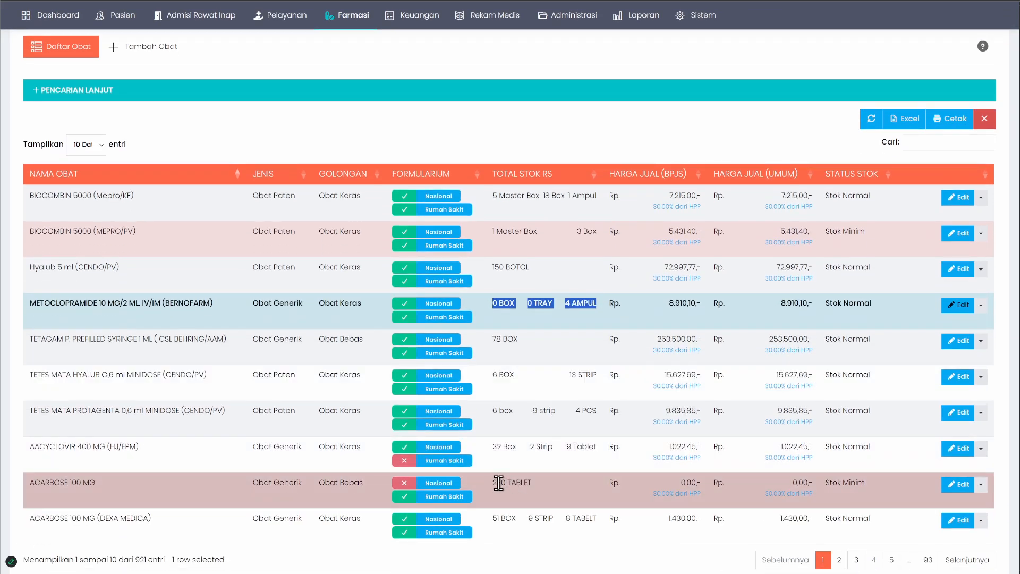
triple_click(498, 483)
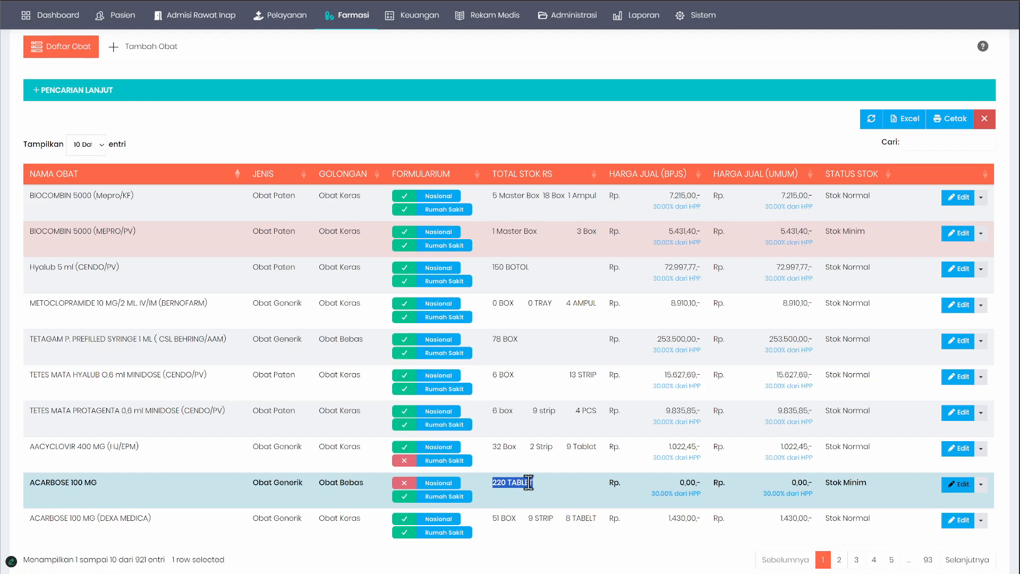
left_click(505, 483)
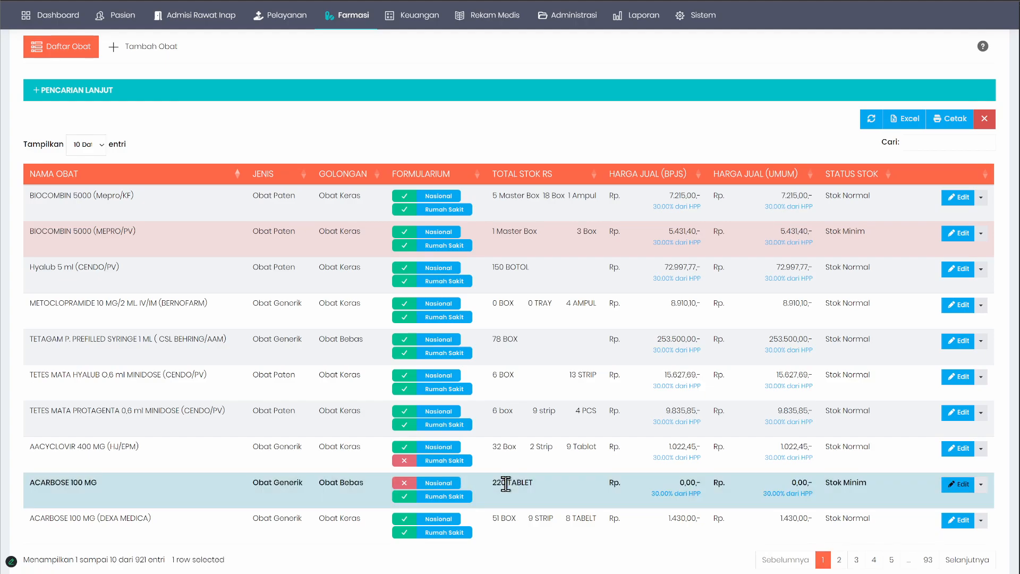
double_click(505, 484)
Step: Open ACARBOSE 100 MG for editing, examine its Satuan Terkecil, Sedang and Terbesar fields, and return to the drug list
left_click(954, 484)
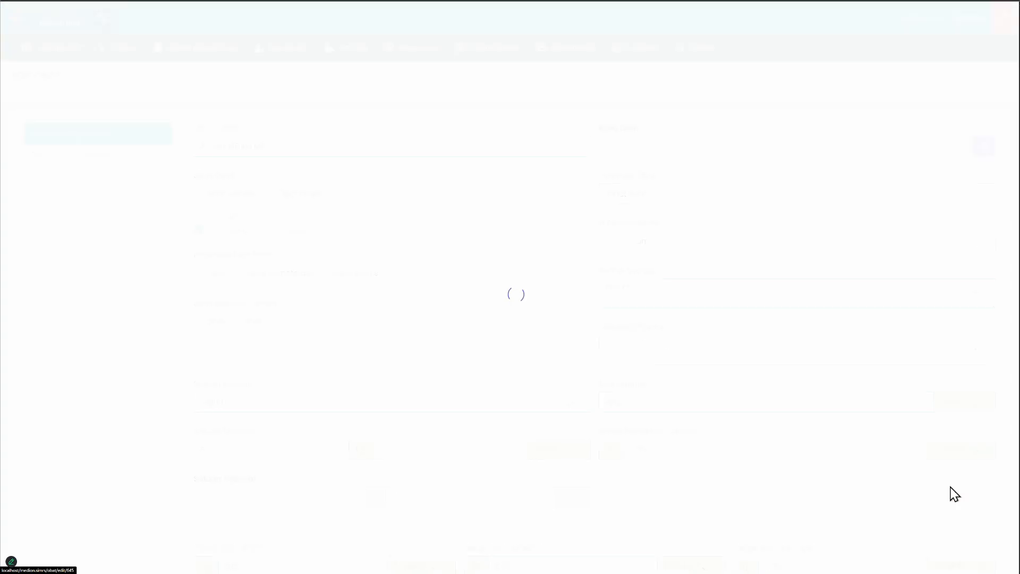
scroll(243, 416, "down", 1)
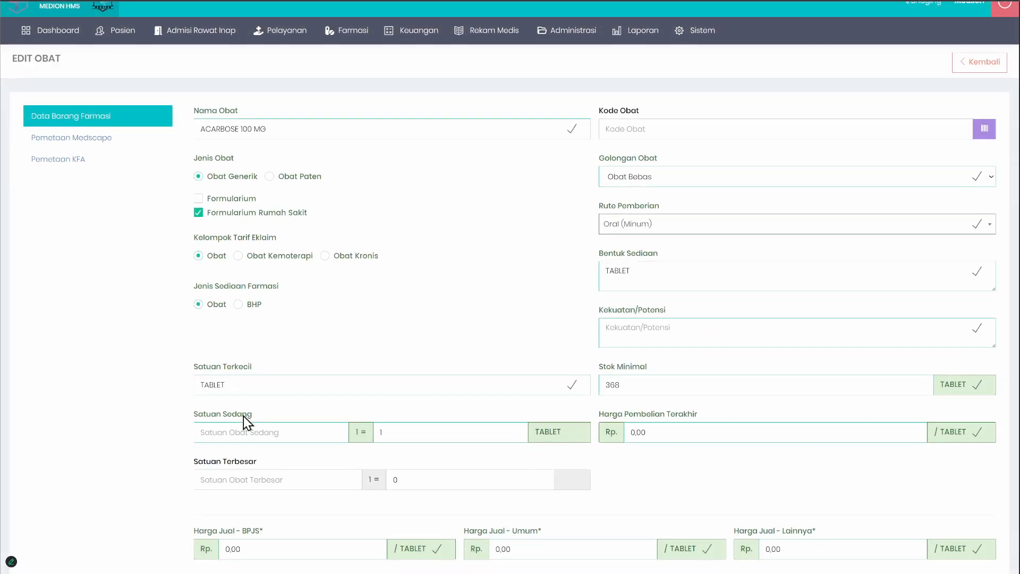
scroll(243, 416, "down", 1)
left_click_drag(255, 318, 102, 317)
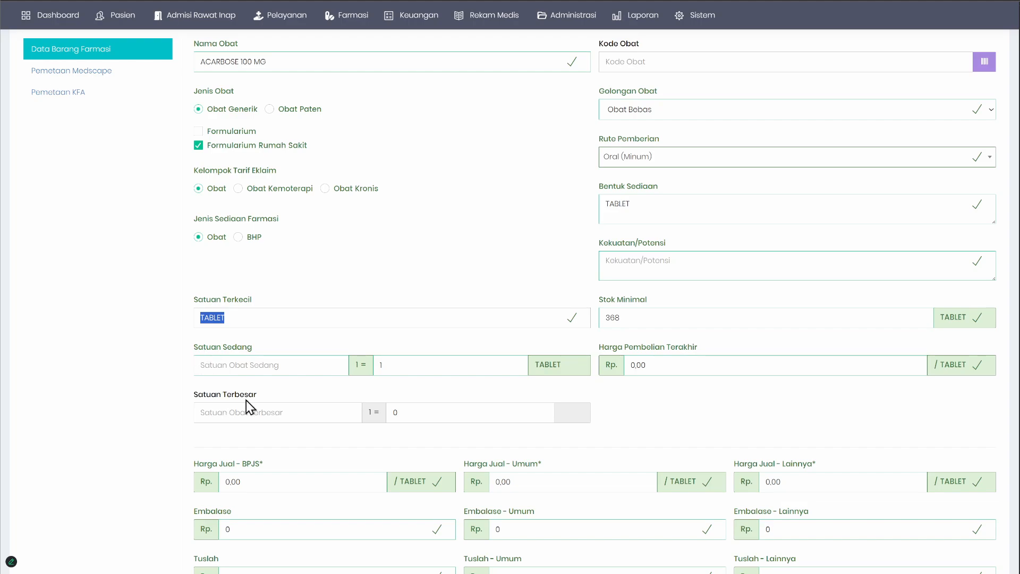
scroll(246, 400, "up", 2)
left_click(980, 84)
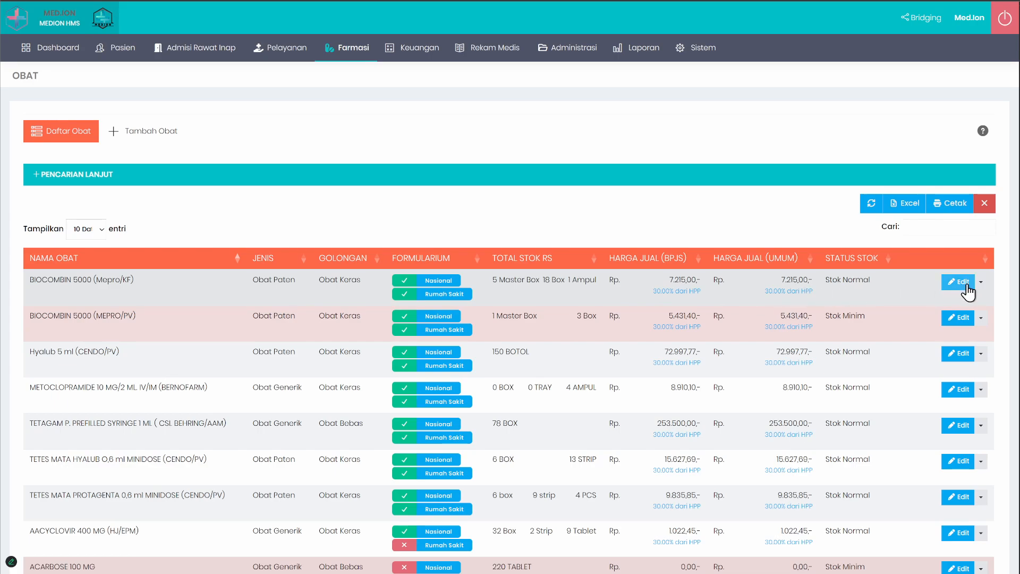
Step: Open BIOCOMBIN 5000 (Mepro/KF) for editing, examine its medium and largest unit conversions, and return to the drug list
left_click(964, 284)
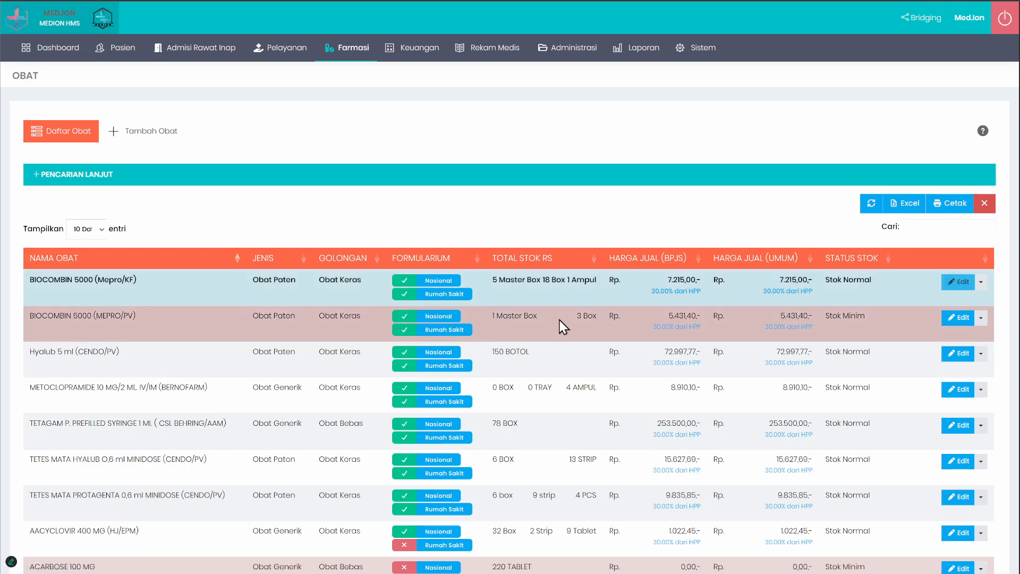
scroll(640, 340, "down", 3)
scroll(557, 293, "up", 1)
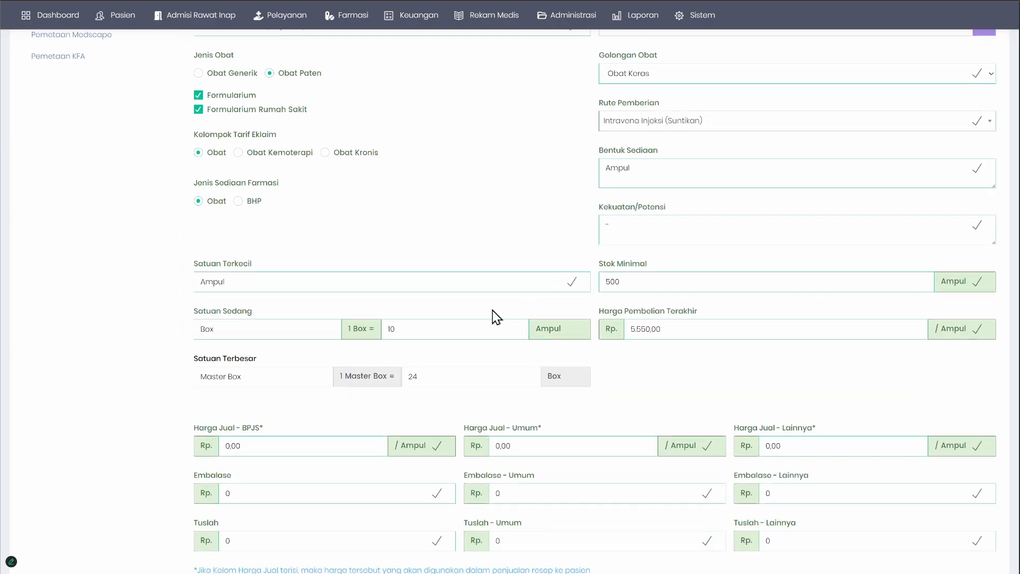
left_click_drag(196, 328, 123, 383)
scroll(175, 265, "up", 3)
left_click(981, 80)
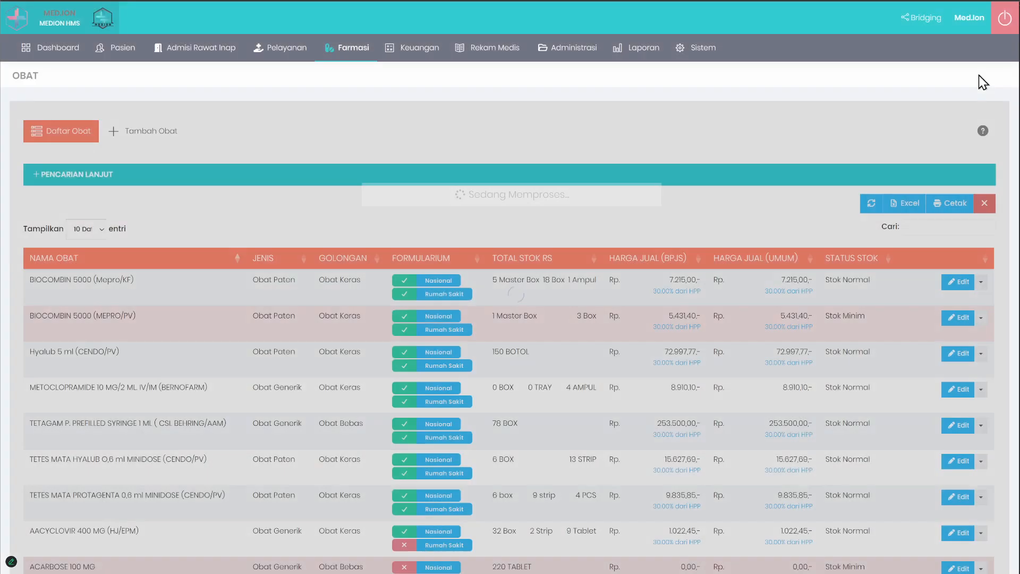
Step: Open the Tambah Obat form and review the code, name and three unit levels of paracetamol tab
left_click(142, 132)
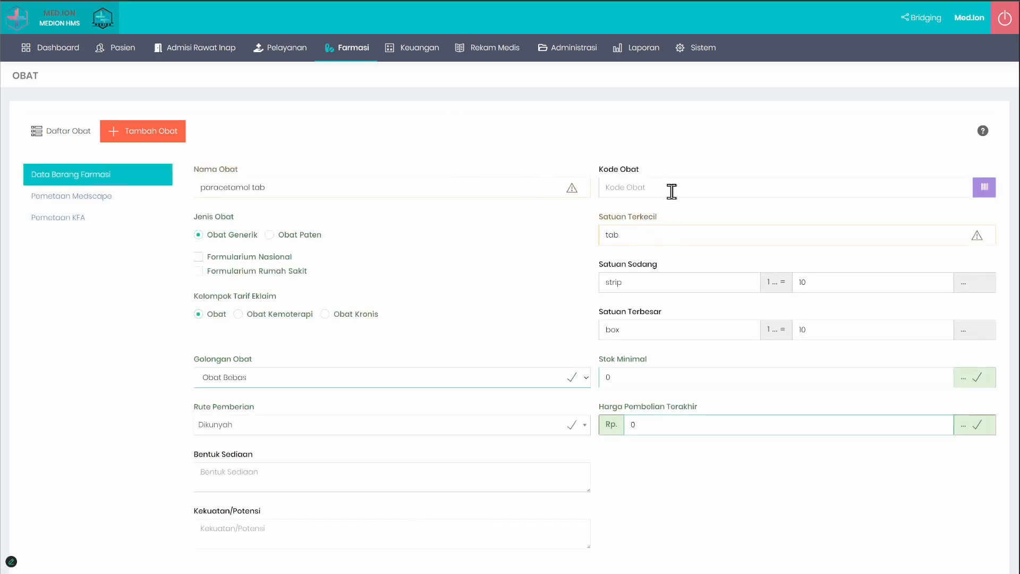
left_click(671, 191)
left_click(656, 229)
left_click(648, 284)
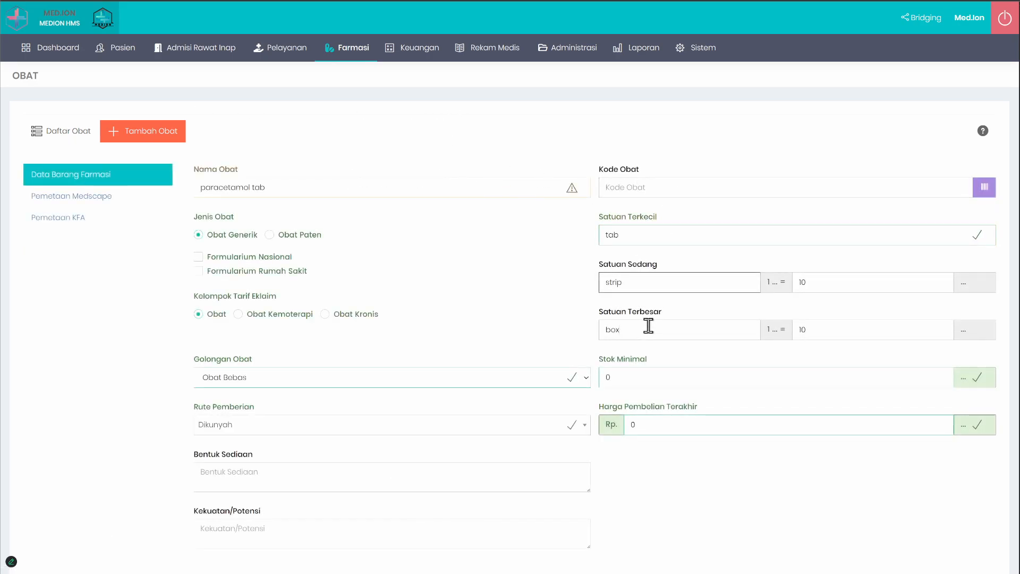
left_click(648, 326)
left_click(651, 275)
left_click(474, 185)
left_click(460, 255)
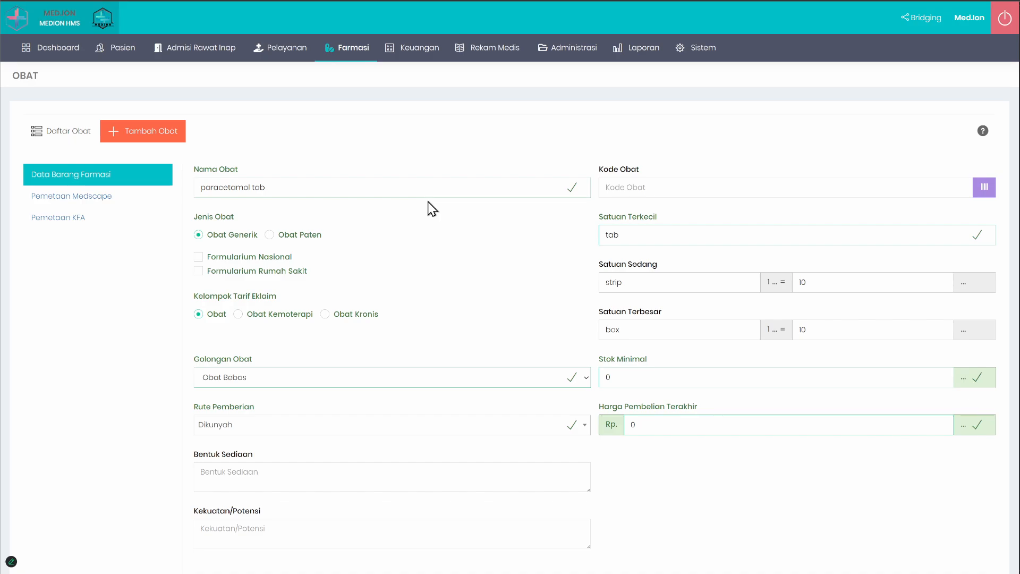
Step: Re-enter 10 as the Satuan Terbesar conversion value for box
left_click(840, 330)
key("BackSpace")
left_click_drag(594, 319, 818, 331)
left_click(854, 330)
type("10")
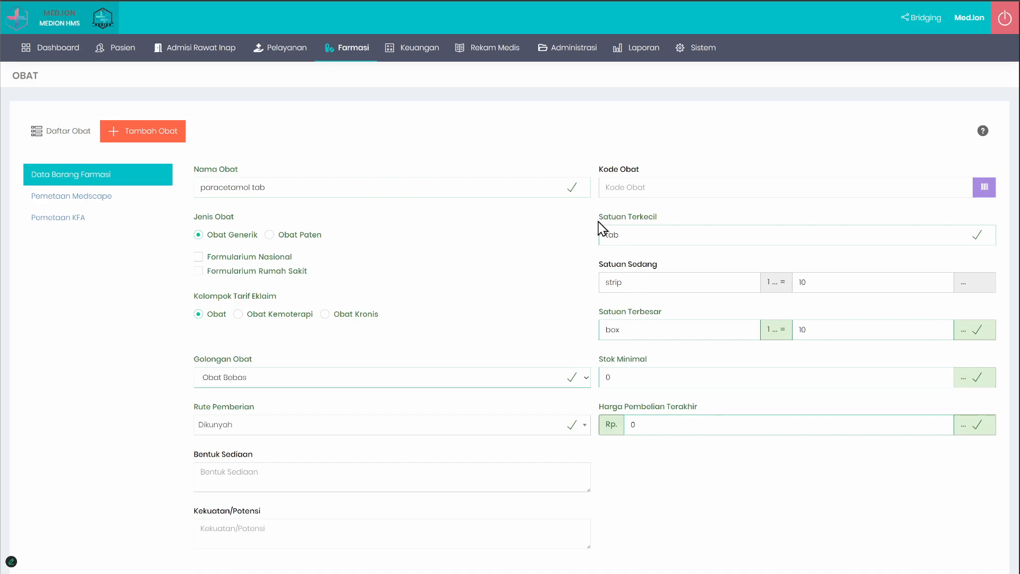
Step: Review the unit fields, the drug name paracetamol tab and the Satuan Terbesar conversion value
left_click_drag(597, 220, 669, 325)
left_click(691, 317)
triple_click(297, 182)
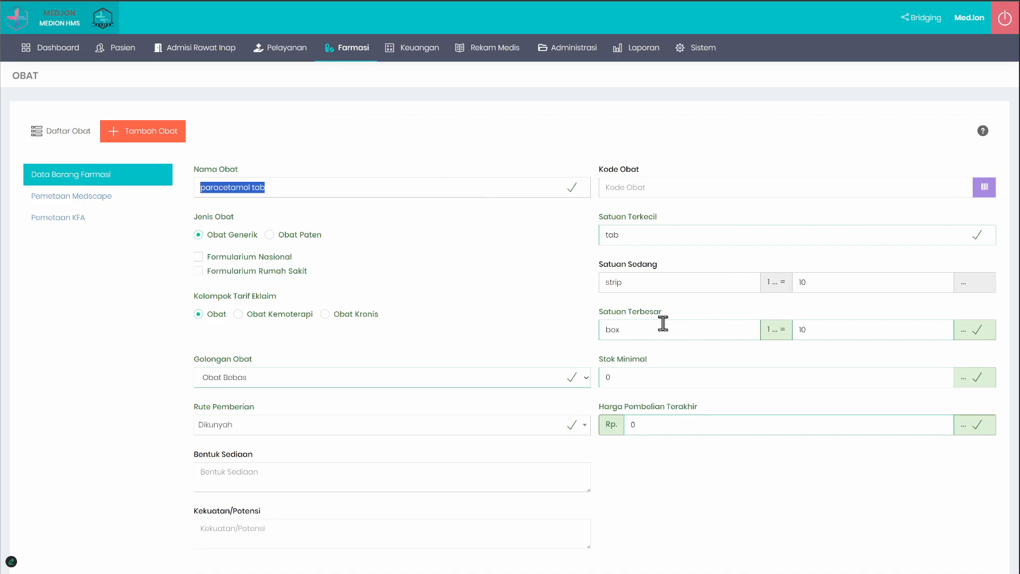
left_click(847, 327)
left_click_drag(847, 328, 630, 327)
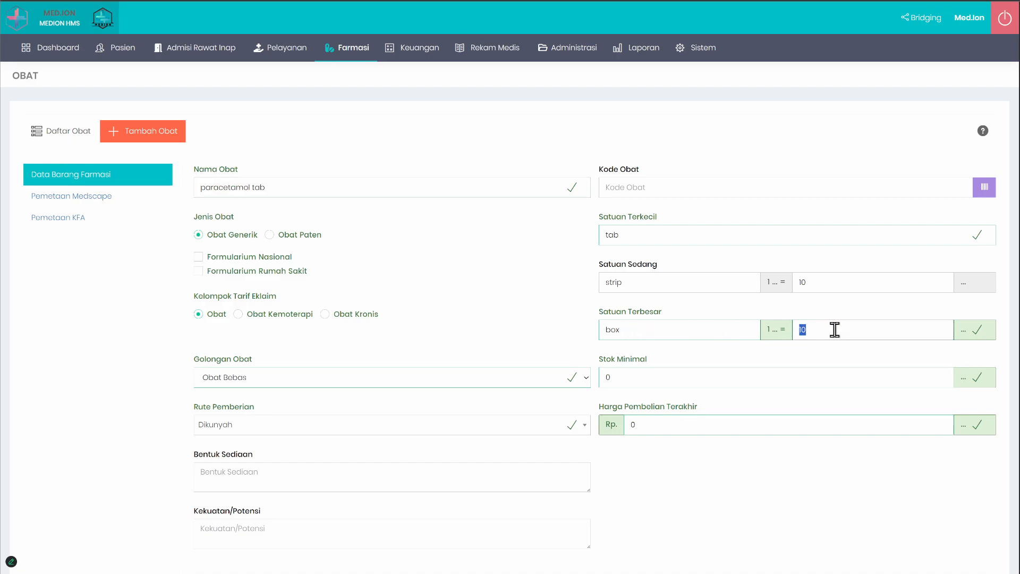
Step: Re-enter the Satuan Sedang conversion as 10 tab per strip
left_click(820, 285)
key("BackSpace")
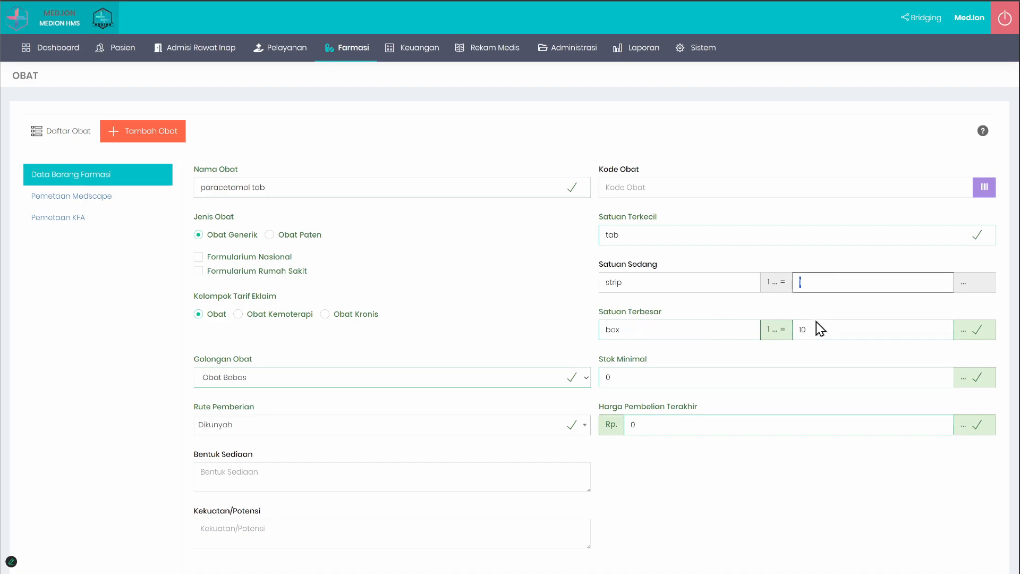
type("0")
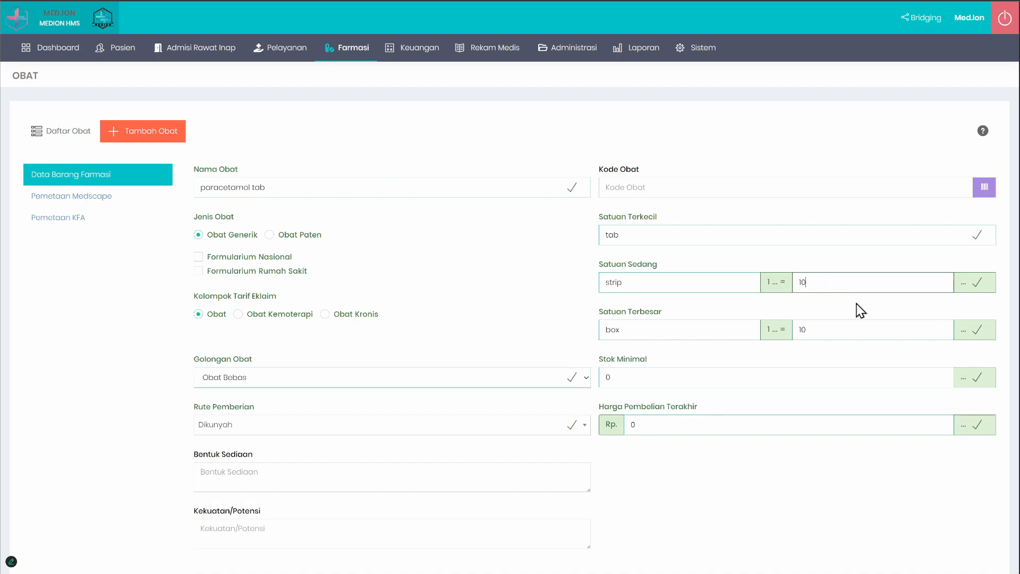
Step: Set the Satuan Terbesar conversion to 3 strip per box and check the box and strip unit fields
left_click_drag(842, 285, 699, 285)
left_click_drag(828, 325, 689, 325)
type("3")
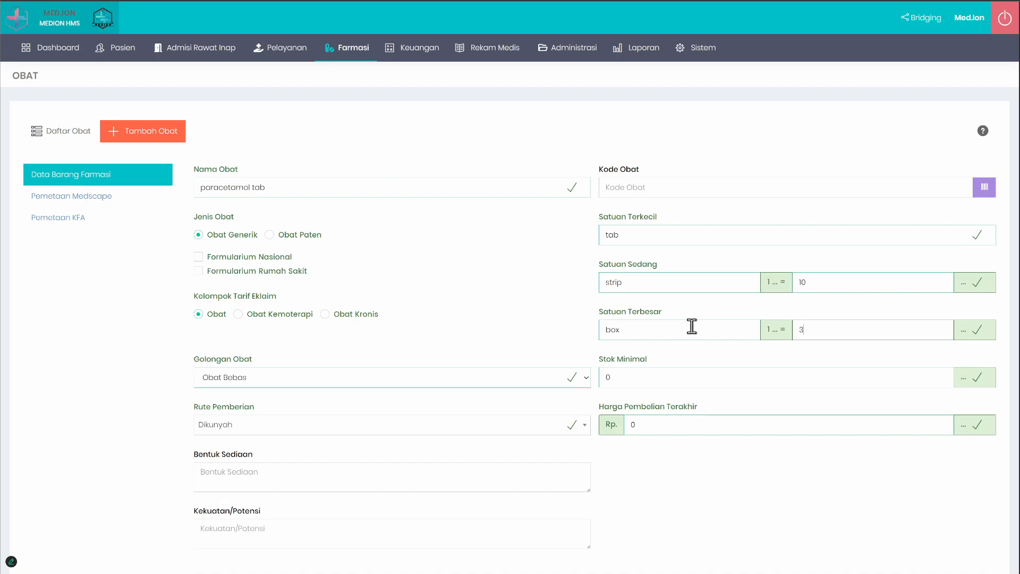
left_click(646, 328)
left_click(646, 275)
double_click(621, 330)
left_click(807, 332)
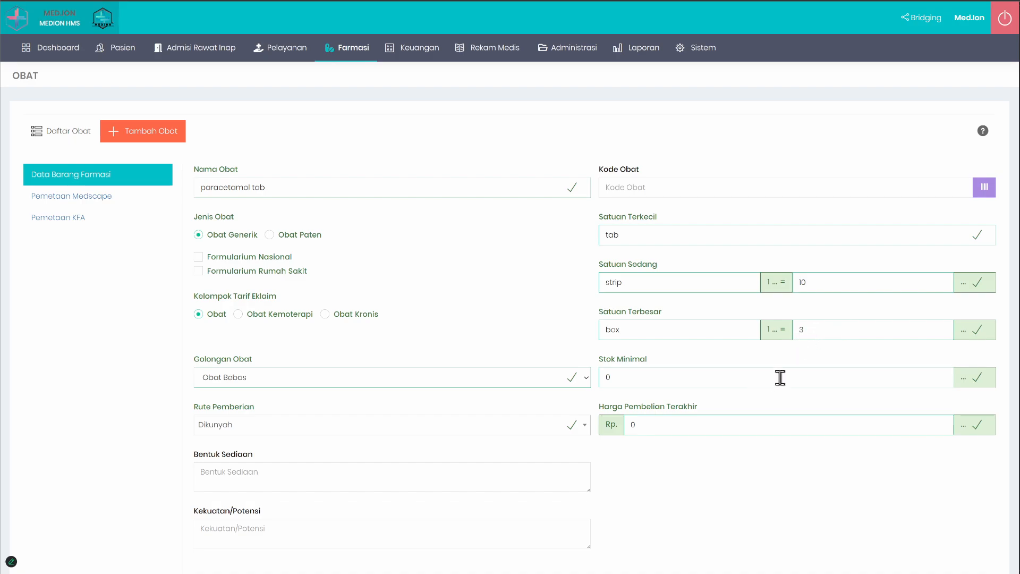
Step: Review the smallest, middle and largest unit fields and the drug name paracetamol tab
left_click(641, 236)
left_click_drag(632, 234, 597, 235)
left_click_drag(628, 282, 585, 284)
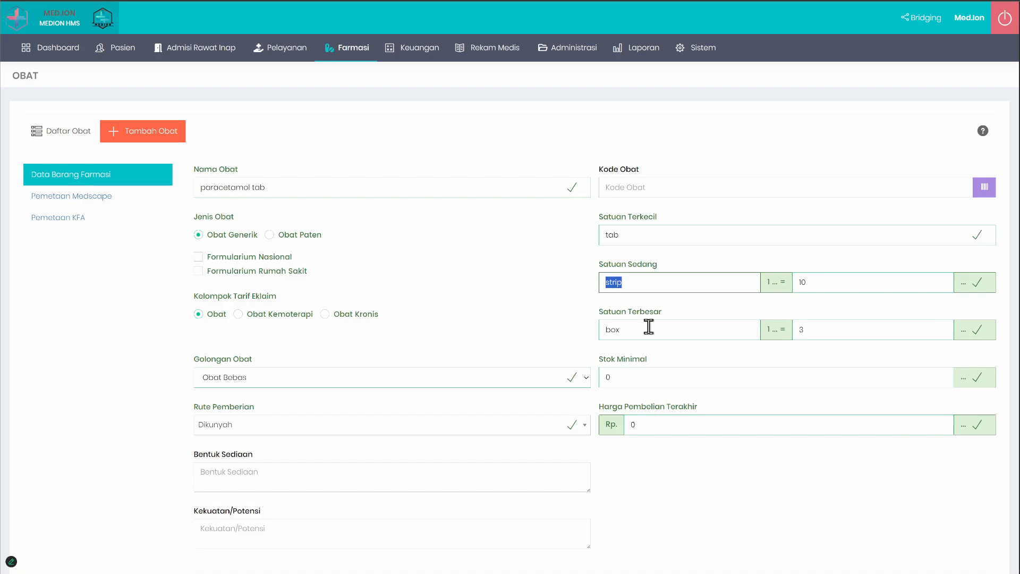
left_click_drag(649, 328, 527, 330)
left_click(528, 329)
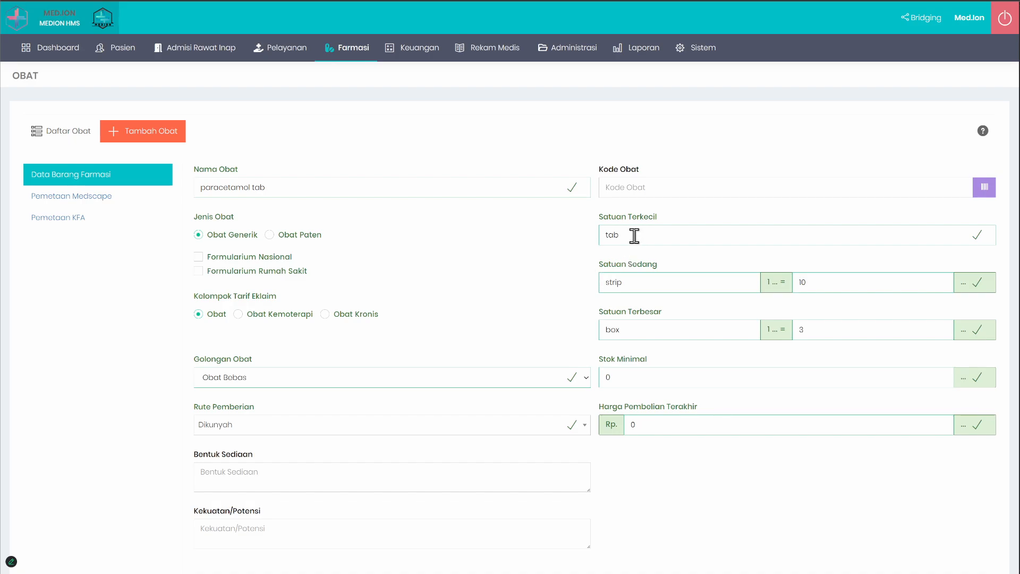
left_click_drag(293, 186, 167, 205)
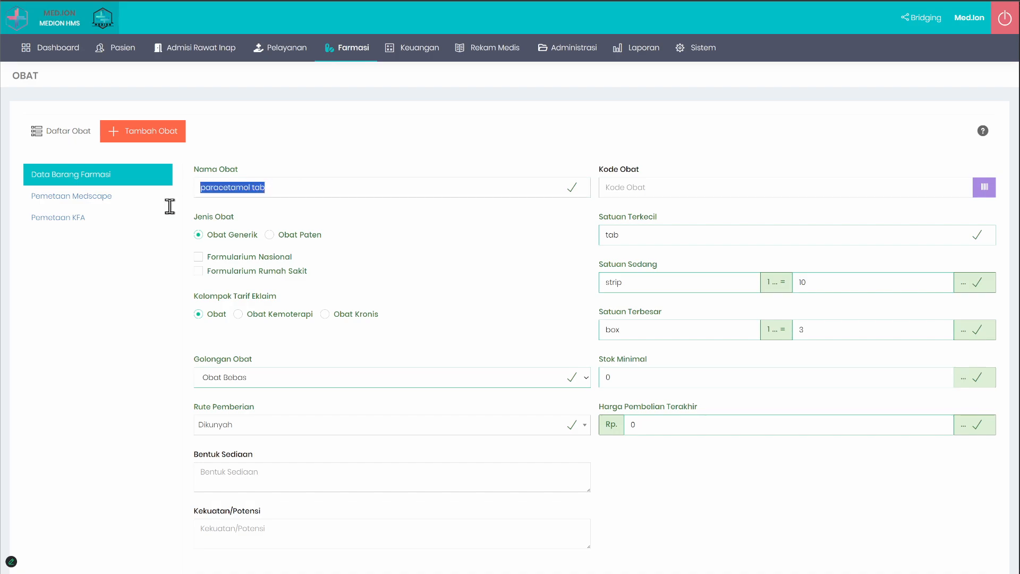
double_click(324, 181)
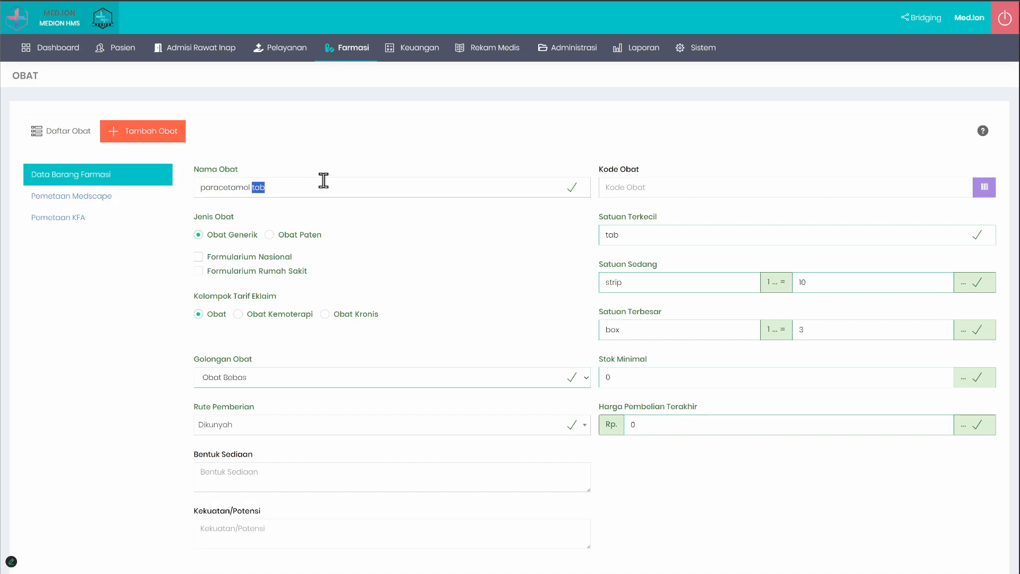
Step: Clear the Satuan Terbesar and Satuan Sedang units and their conversion values
double_click(649, 327)
key("BackSpace")
left_click(828, 332)
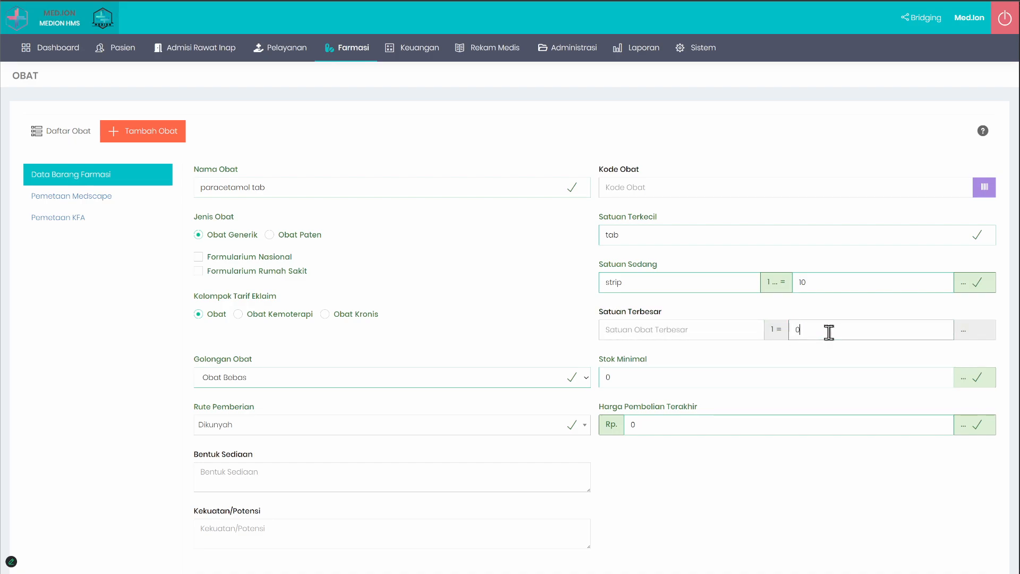
double_click(678, 279)
key("BackSpace")
left_click(825, 282)
key("BackSpace")
key("BackSpace")
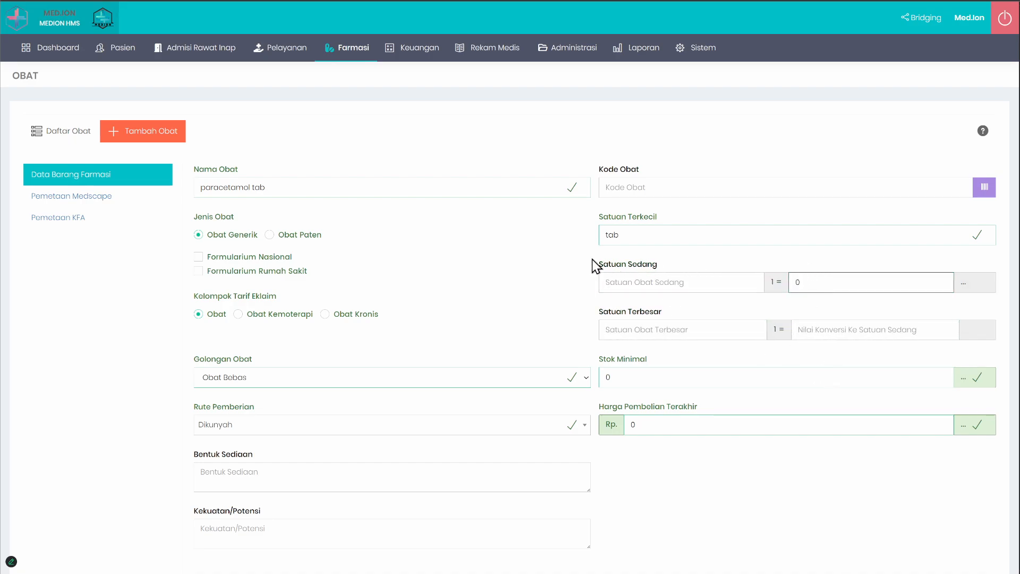
left_click(654, 234)
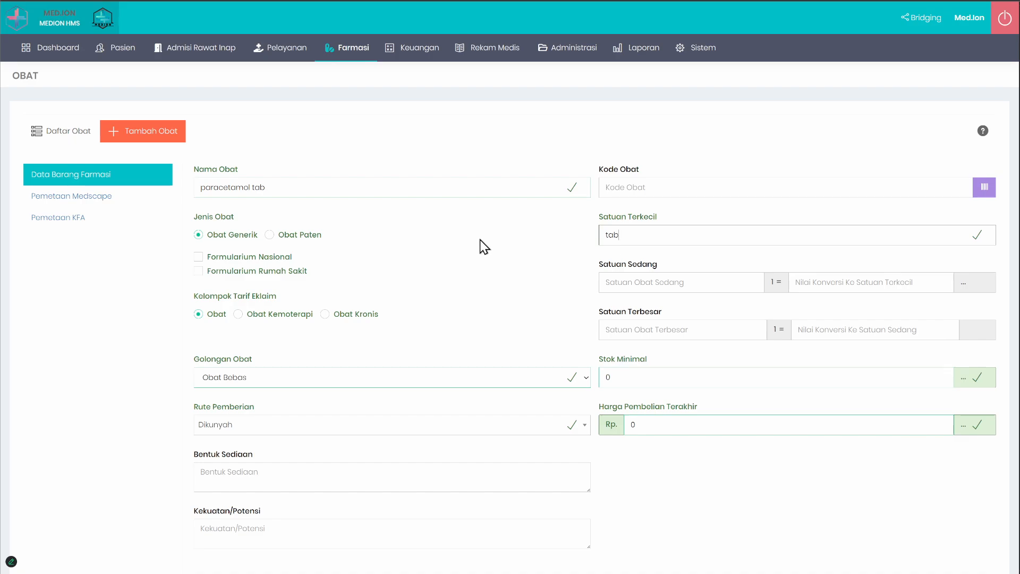
Step: Reopen the form for adding a drug and choose strip as Satuan Sedang and box as Satuan Terbesar
left_click(61, 135)
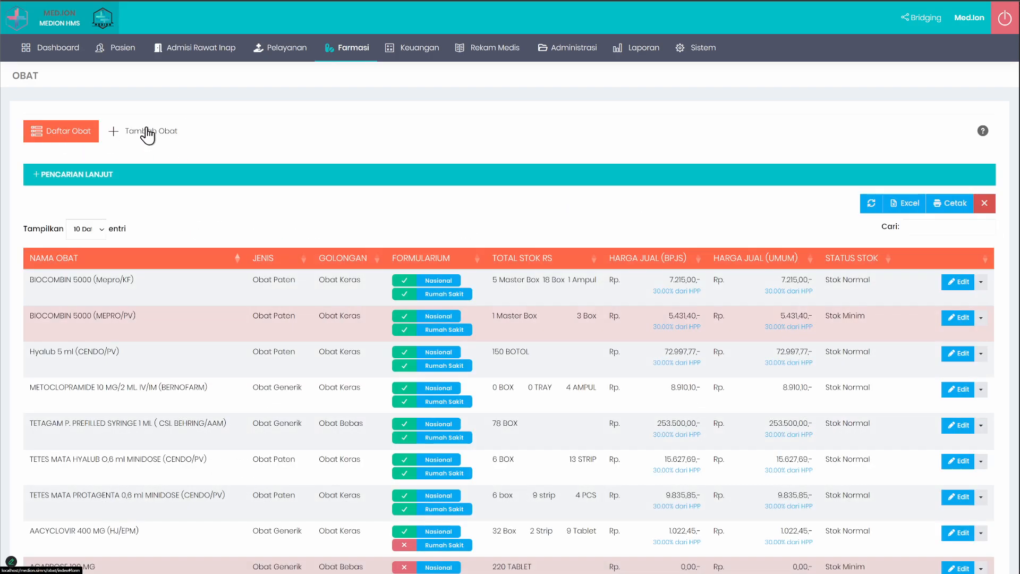
left_click(148, 135)
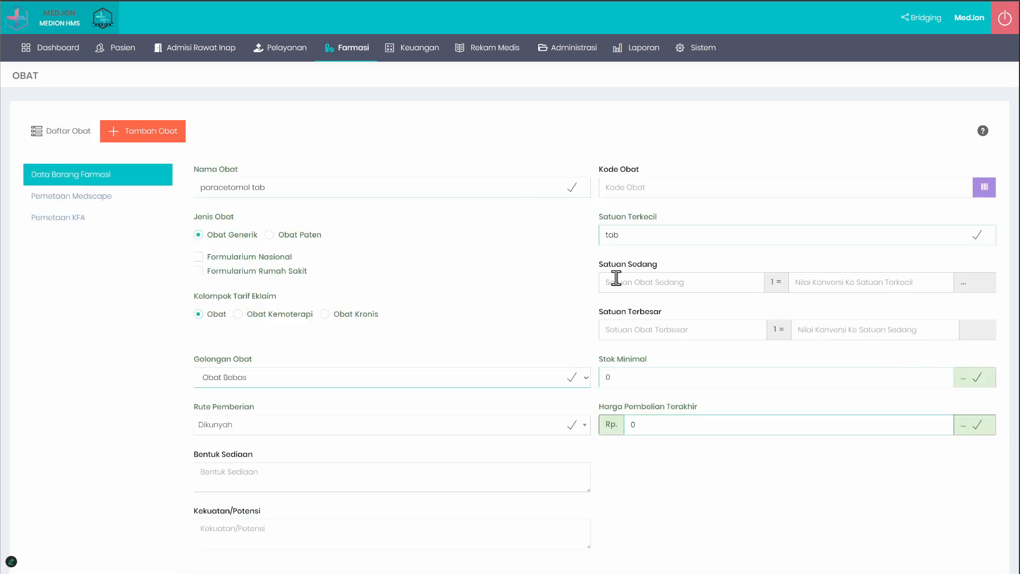
left_click(632, 279)
left_click(653, 303)
left_click(622, 329)
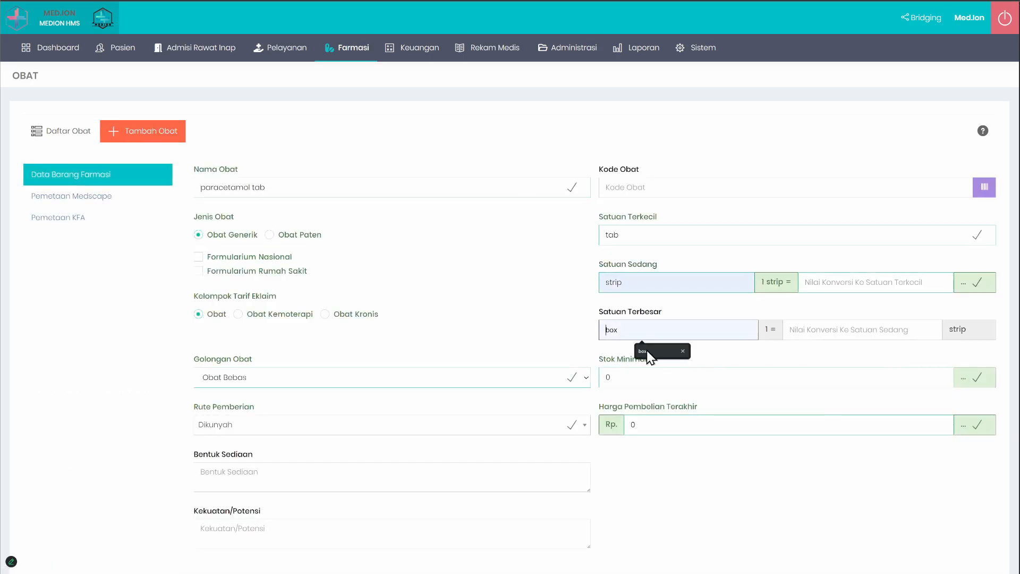
left_click(650, 353)
Step: Examine the drug name in the Nama Obat field, including its generic name and its dosage form tab
left_click_drag(304, 187, 140, 188)
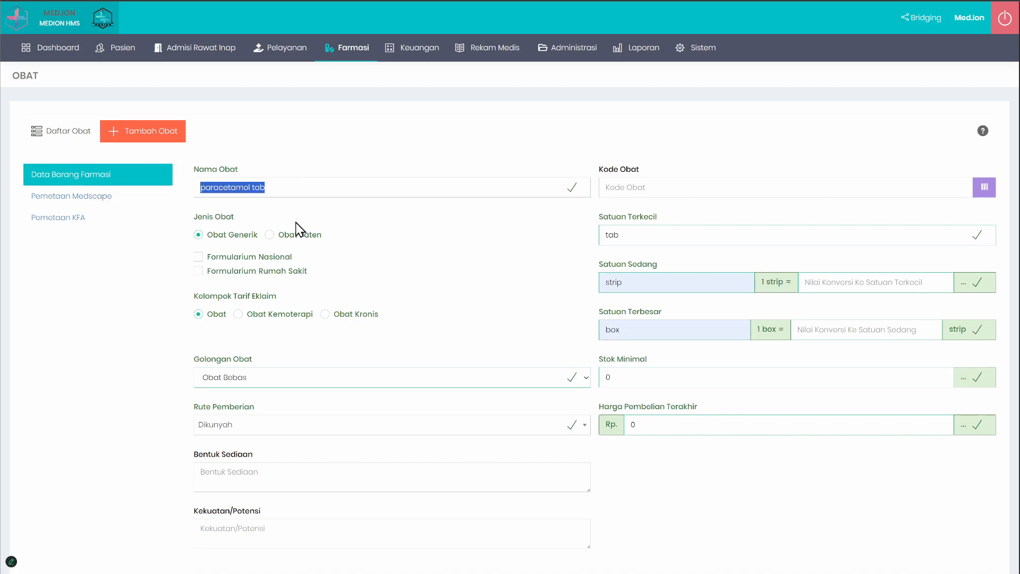
double_click(283, 191)
left_click(283, 192)
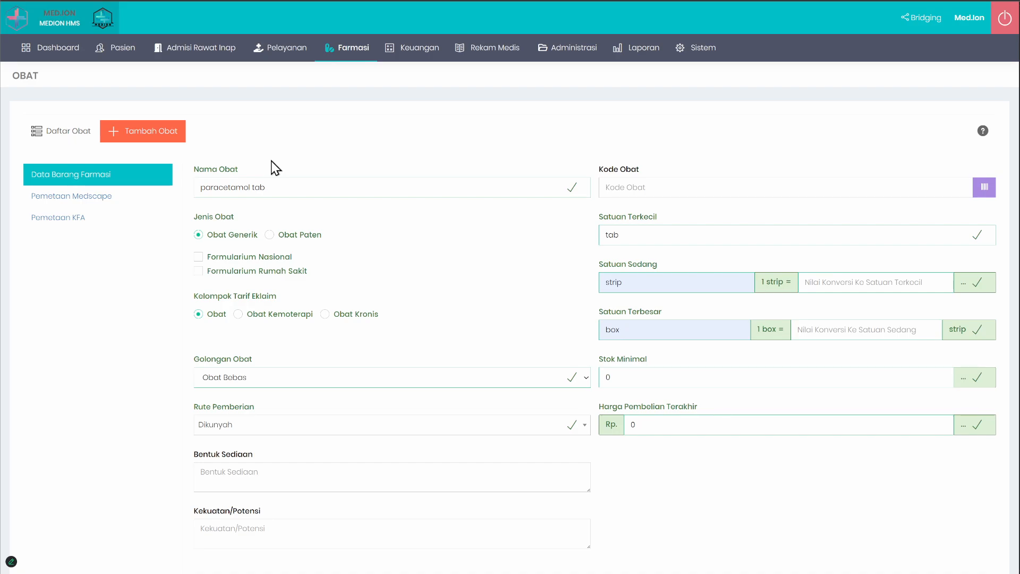
mouse_move(289, 184)
left_mouse_down()
mouse_move(181, 190)
mouse_move(294, 186)
left_mouse_up()
left_click(312, 166)
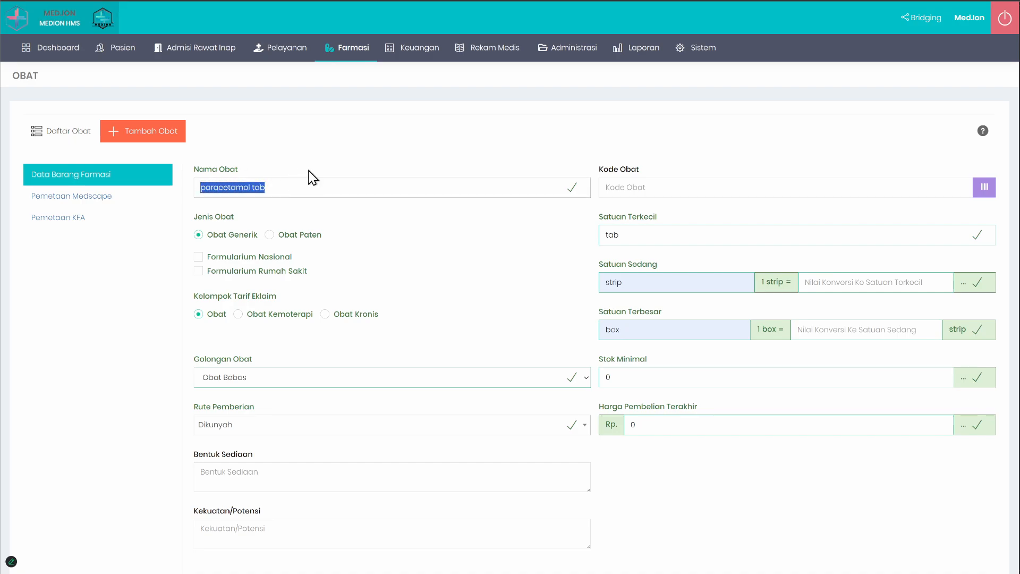
double_click(283, 184)
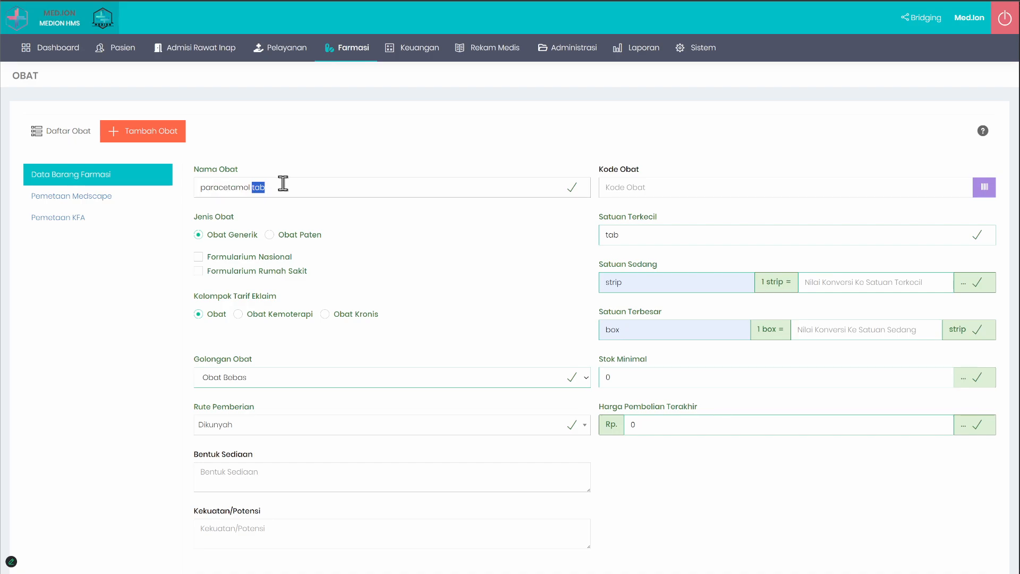
left_click(314, 170)
double_click(222, 187)
left_click(349, 140)
triple_click(312, 186)
left_click(391, 159)
Step: Replace the drug name with sanmol (paracetamol)
left_click_drag(333, 192, 27, 196)
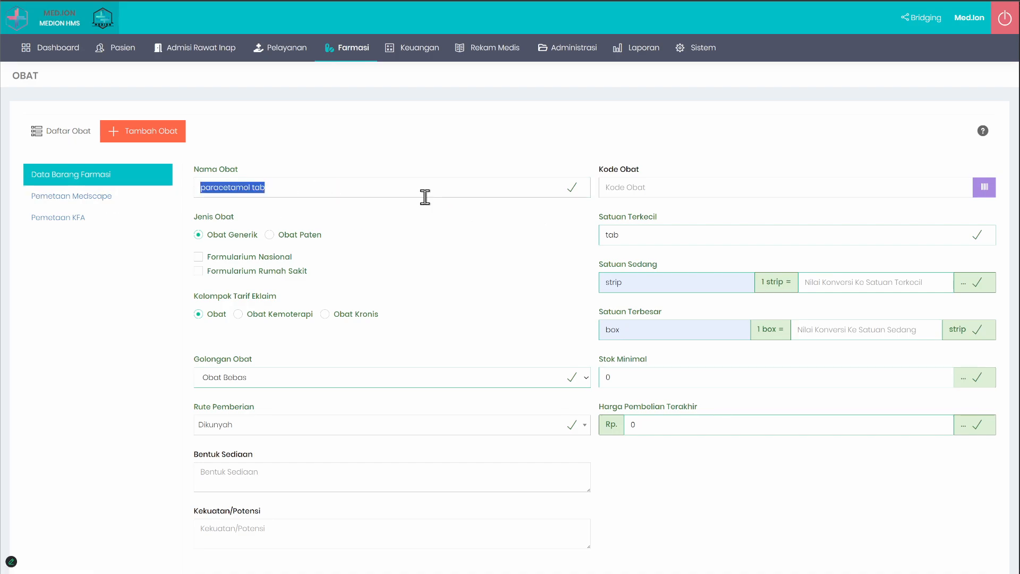
type("sanmol (")
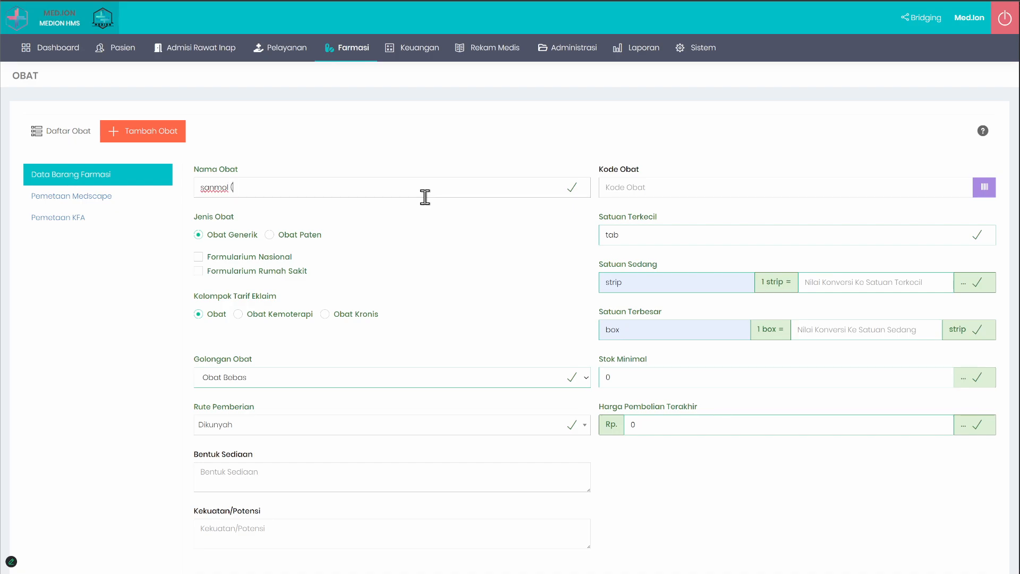
type("paracetamol)")
Step: Examine the brand name sanmol and the generic name paracetamol within the drug name
double_click(223, 188)
left_click(80, 308)
double_click(275, 187)
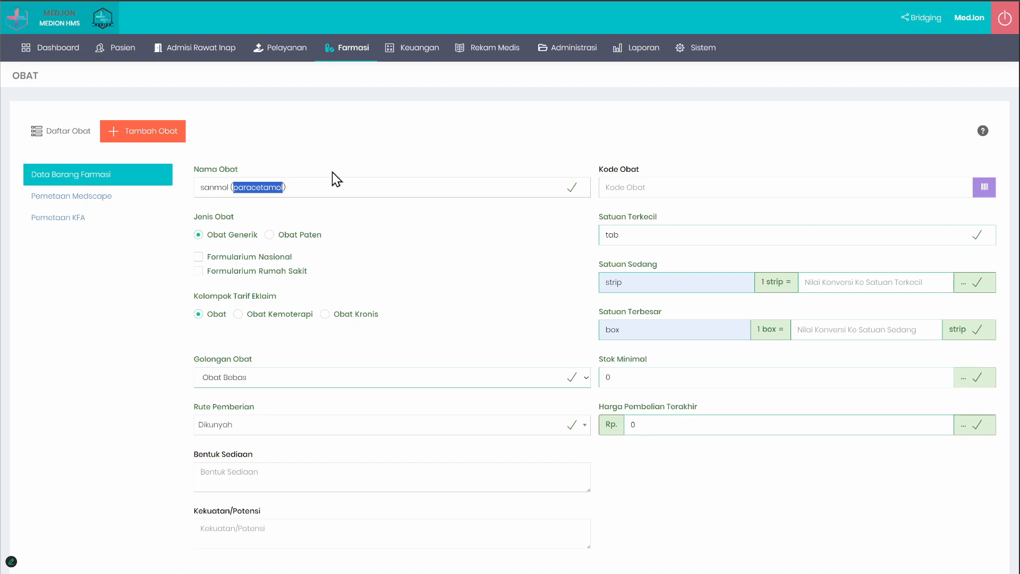
double_click(218, 187)
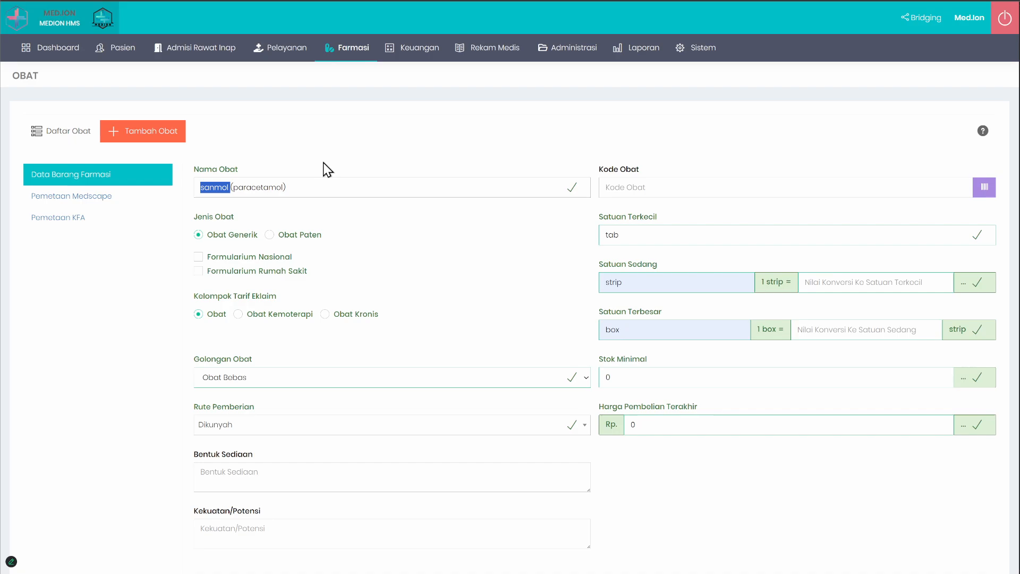
left_click(212, 186)
scroll(446, 286, "down", 4)
scroll(447, 288, "up", 3)
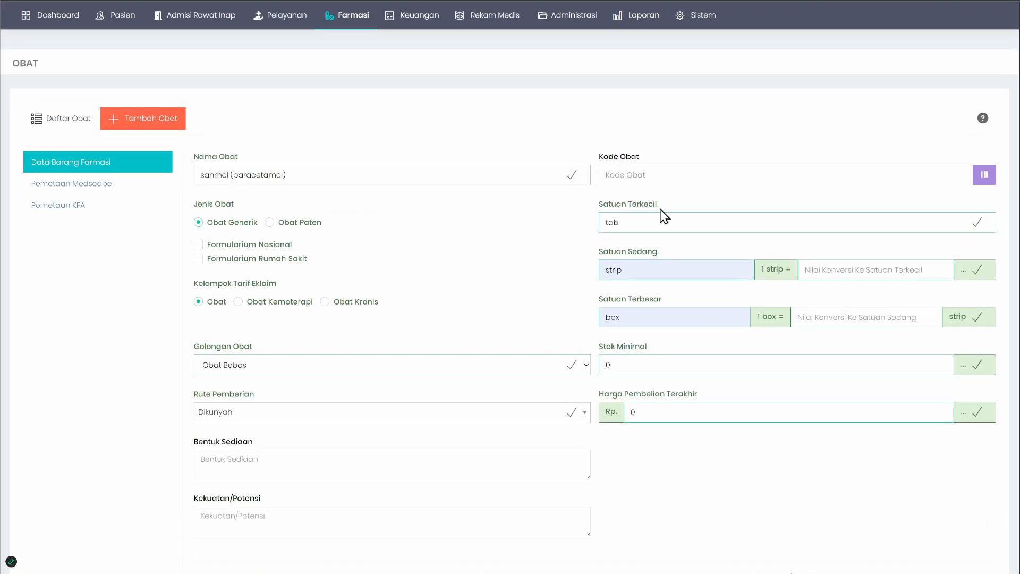
Step: Examine the smallest, middle and largest unit fields together with the strip conversion field
left_click_drag(599, 209, 681, 305)
left_click(699, 298)
left_click(831, 269)
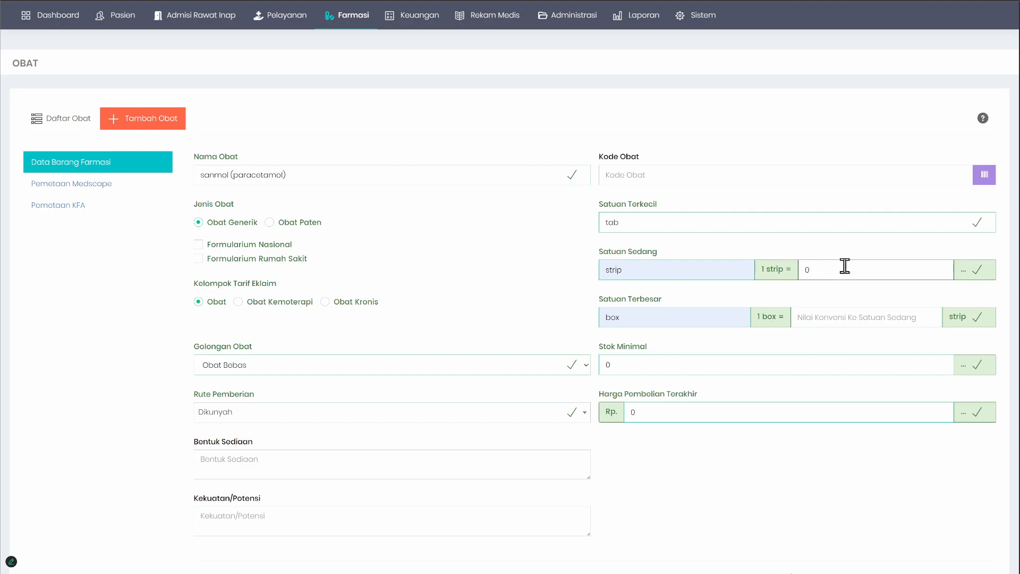
double_click(807, 269)
key("BackSpace")
left_click(524, 300)
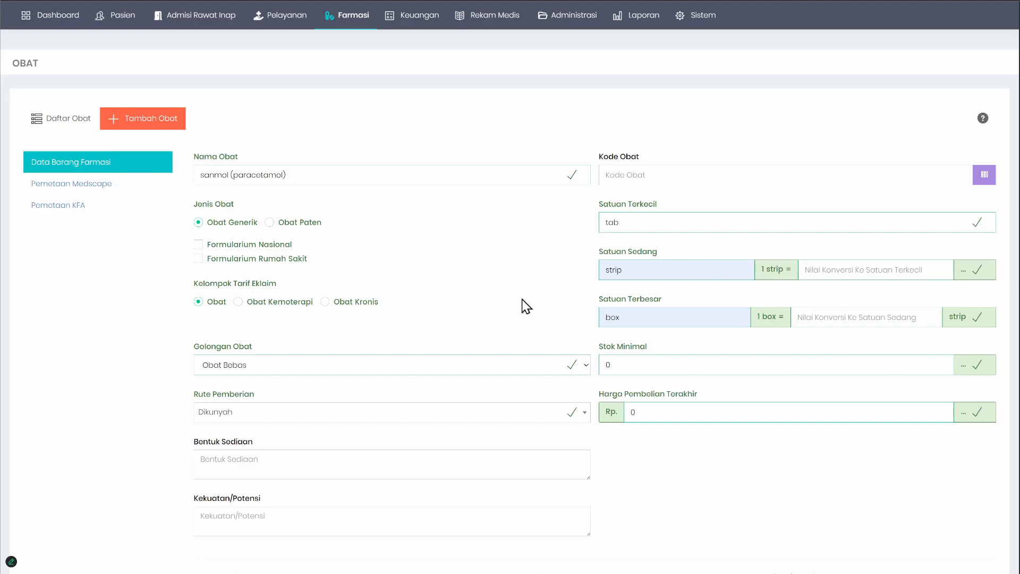
double_click(610, 269)
double_click(620, 322)
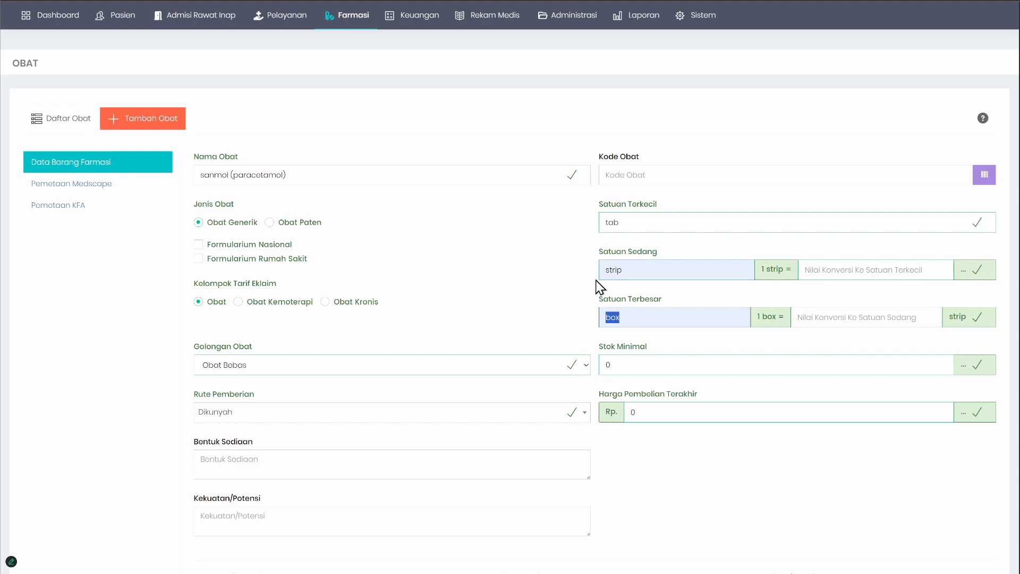
double_click(628, 274)
Step: Append syr to the drug name and set Satuan Terkecil to btl
left_click(346, 175)
type("syr")
left_click(628, 222)
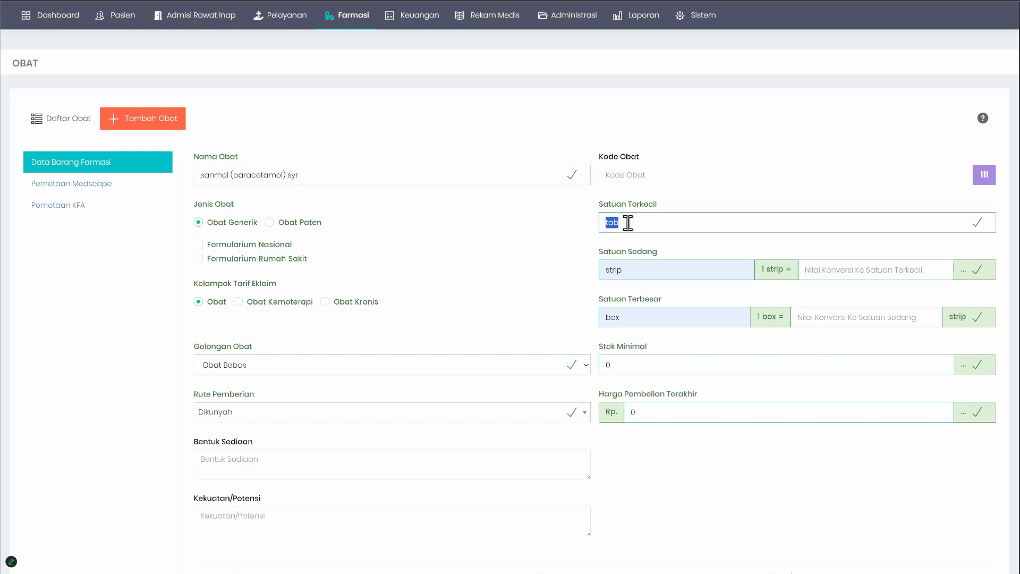
type("btl")
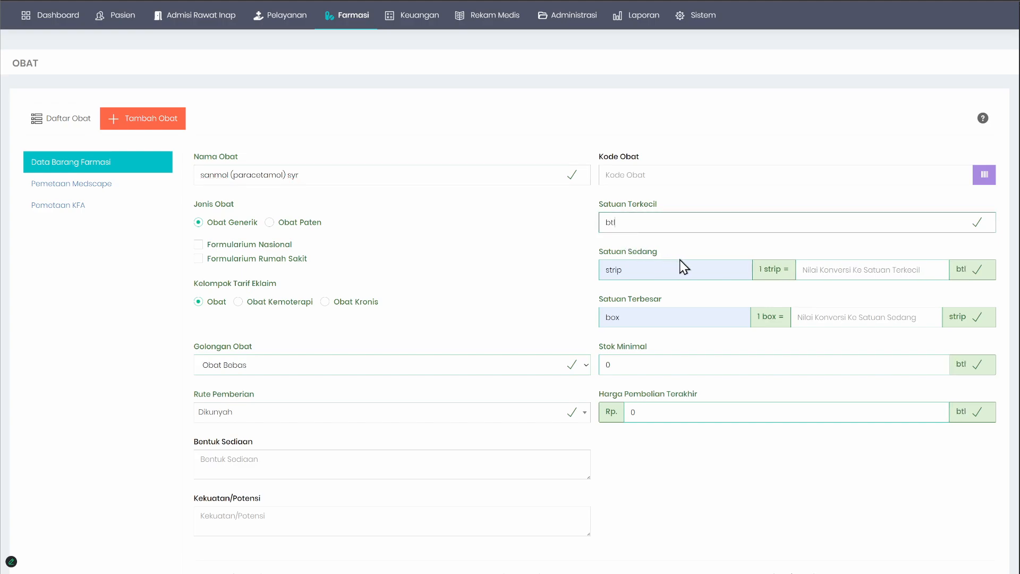
Step: Clear strip from Satuan Sedang and box from Satuan Terbesar
left_click(663, 264)
double_click(663, 263)
key("BackSpace")
double_click(637, 317)
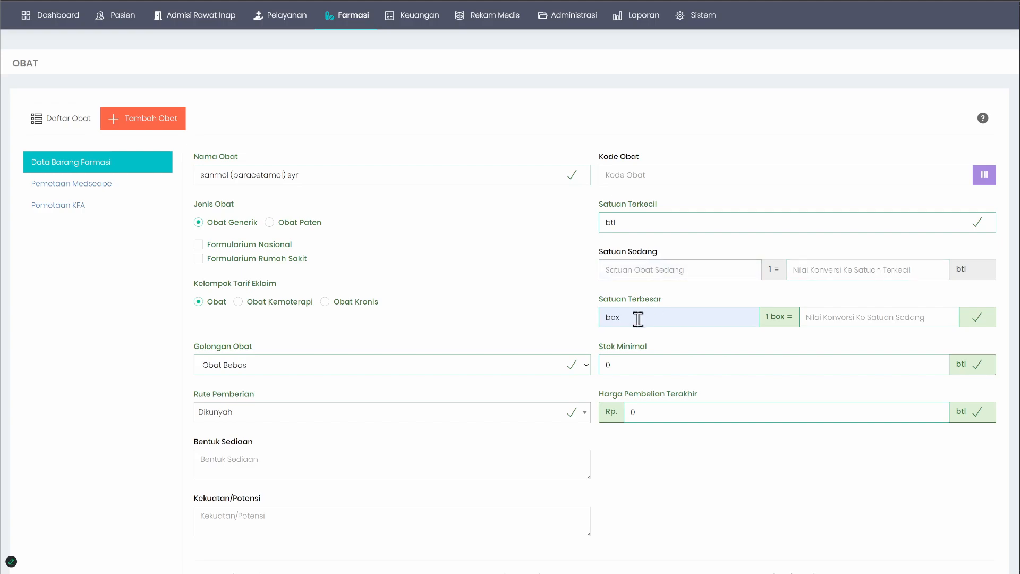
key("BackSpace")
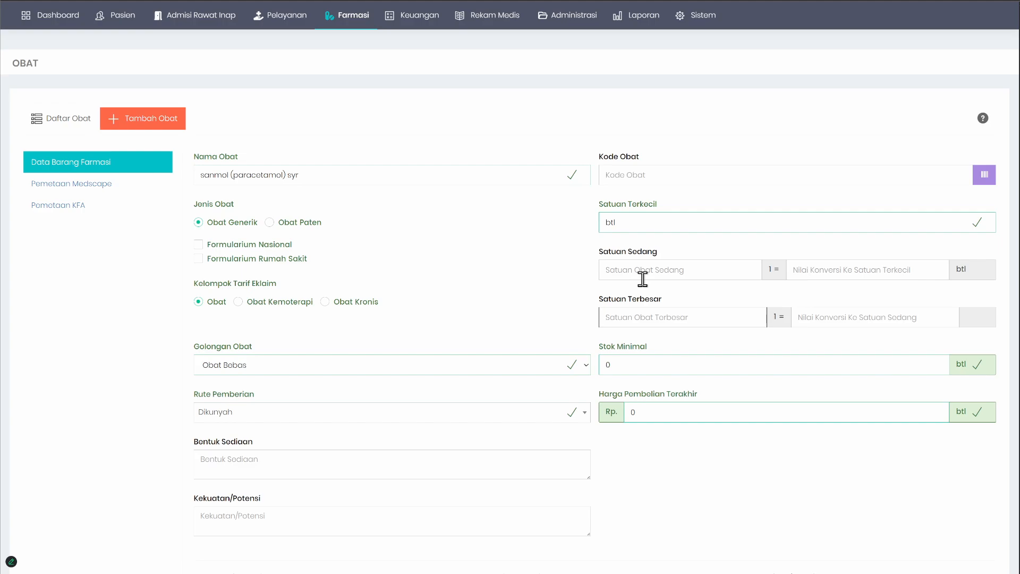
Step: Try strip as the Satuan Sedang above the btl unit and clear it again
double_click(633, 221)
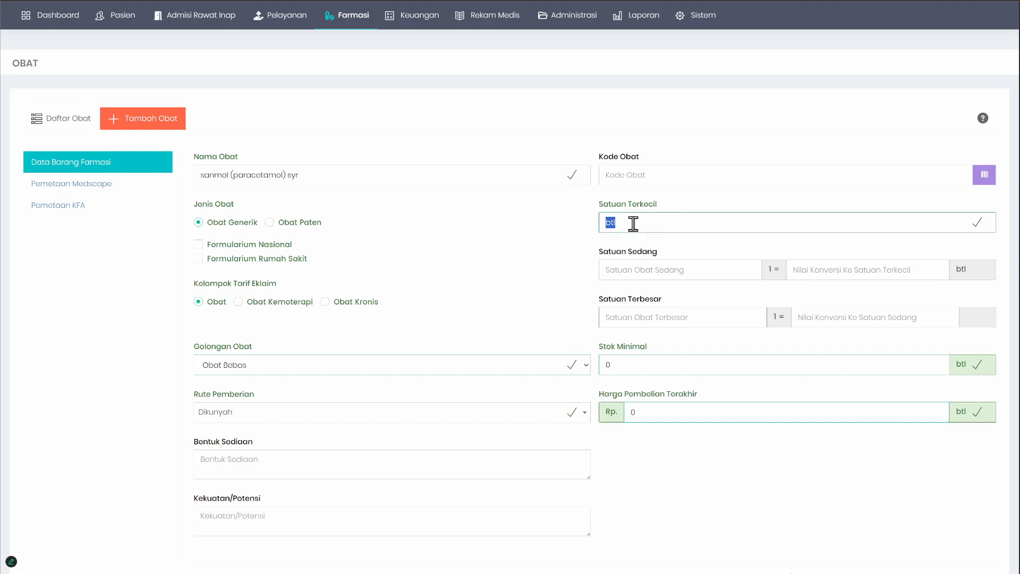
left_click(642, 265)
left_click(641, 289)
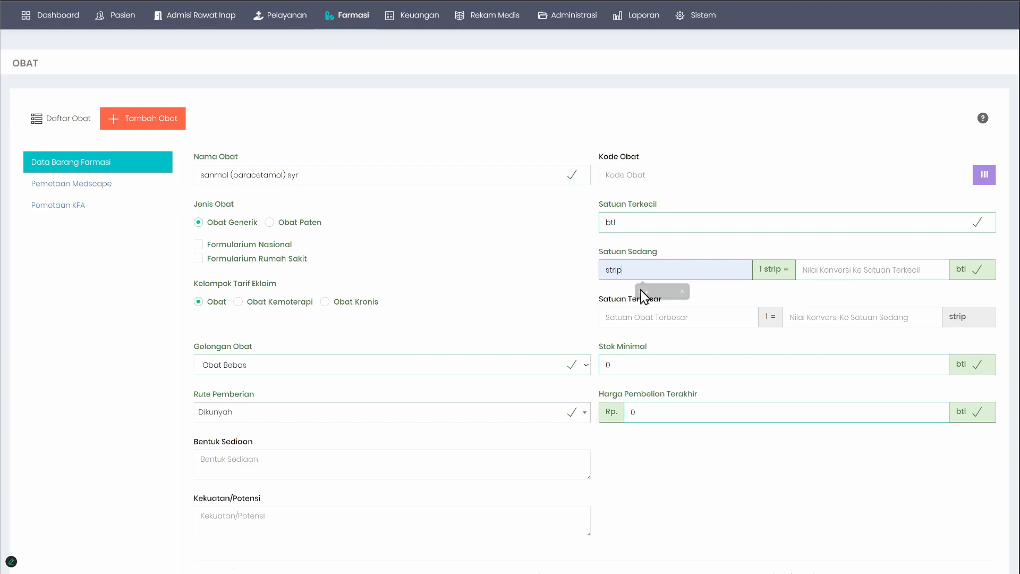
left_click(637, 221)
left_click(636, 318)
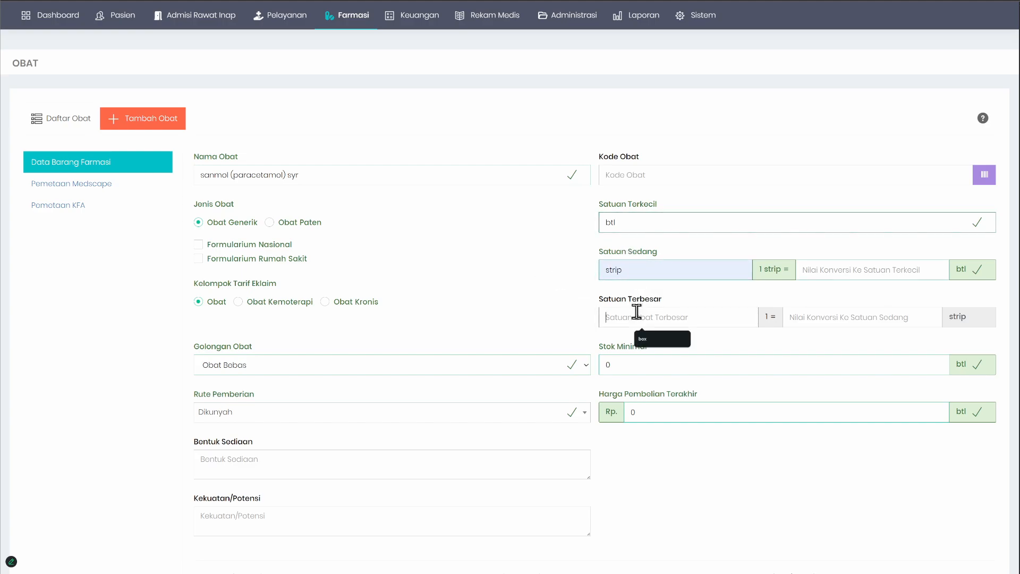
left_click(624, 219)
left_click(632, 272)
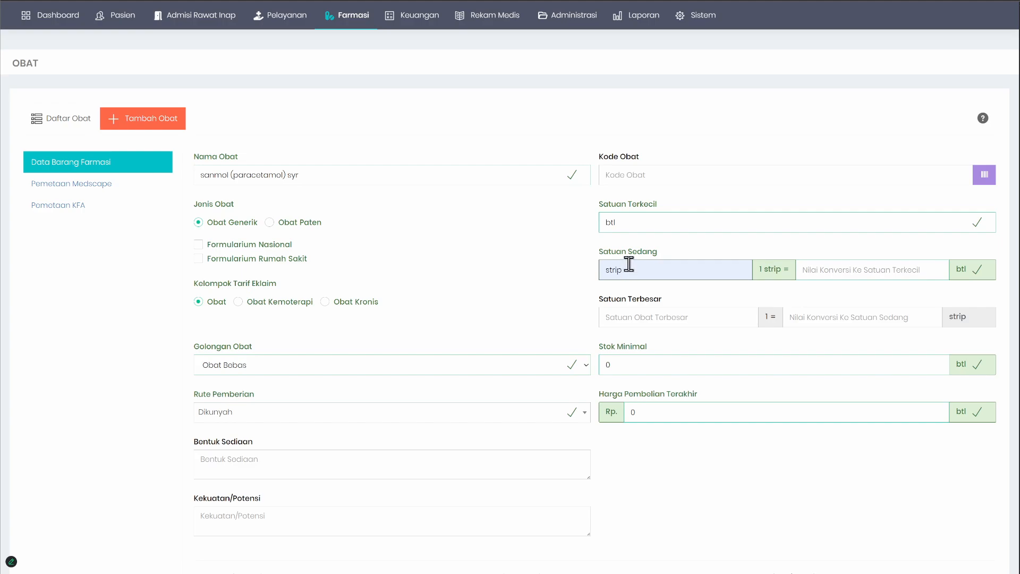
double_click(648, 271)
key("BackSpace")
Step: Try box as the Satuan Terbesar with Satuan Sedang left empty, and clear it again
left_click(640, 317)
type("box")
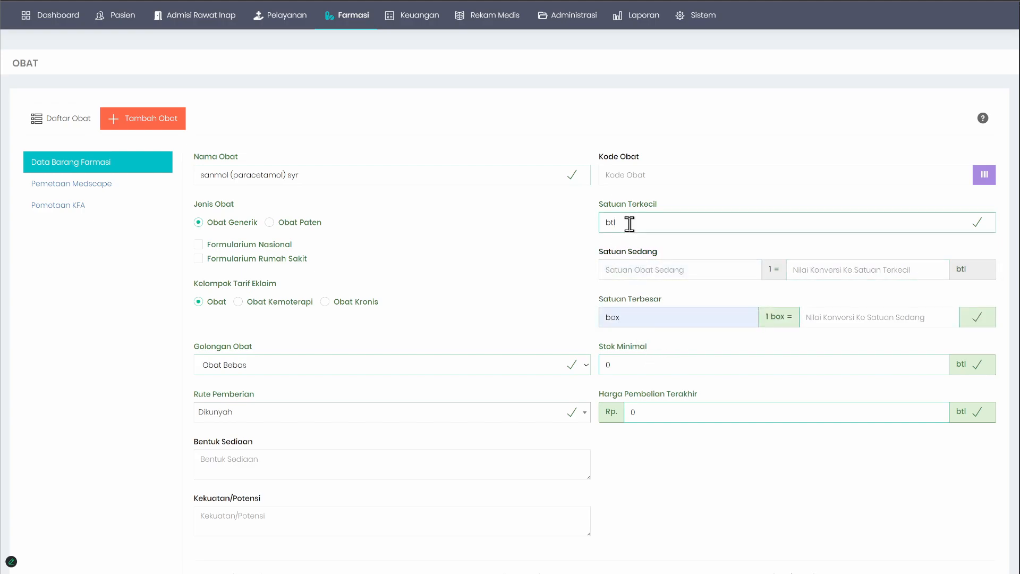
left_click(665, 269)
left_click(638, 317)
double_click(647, 321)
key("BackSpace")
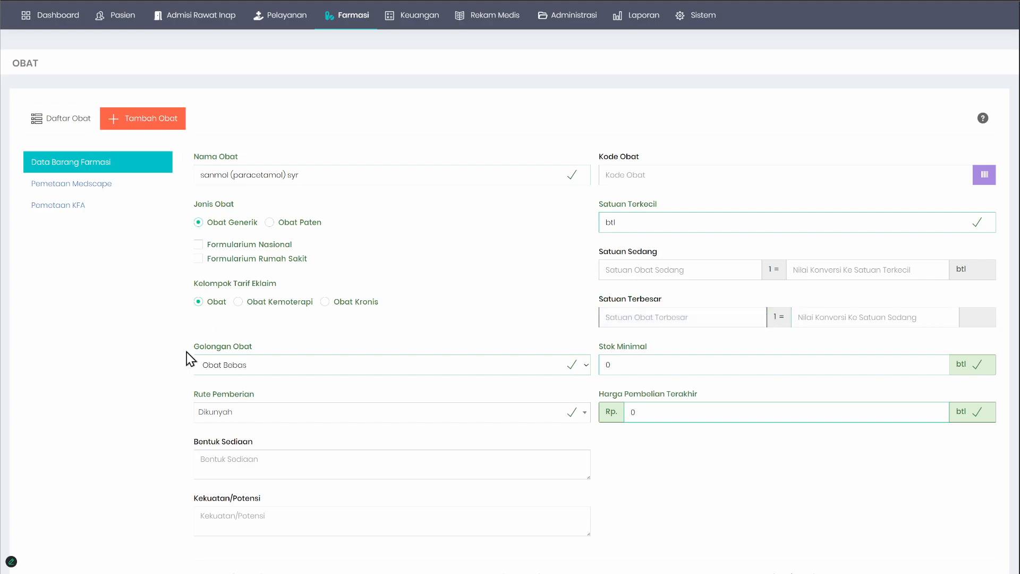
Step: Review the drug form's Golongan Obat, Rute Pemberian and selling price fields
left_click(81, 355)
scroll(319, 345, "down", 3)
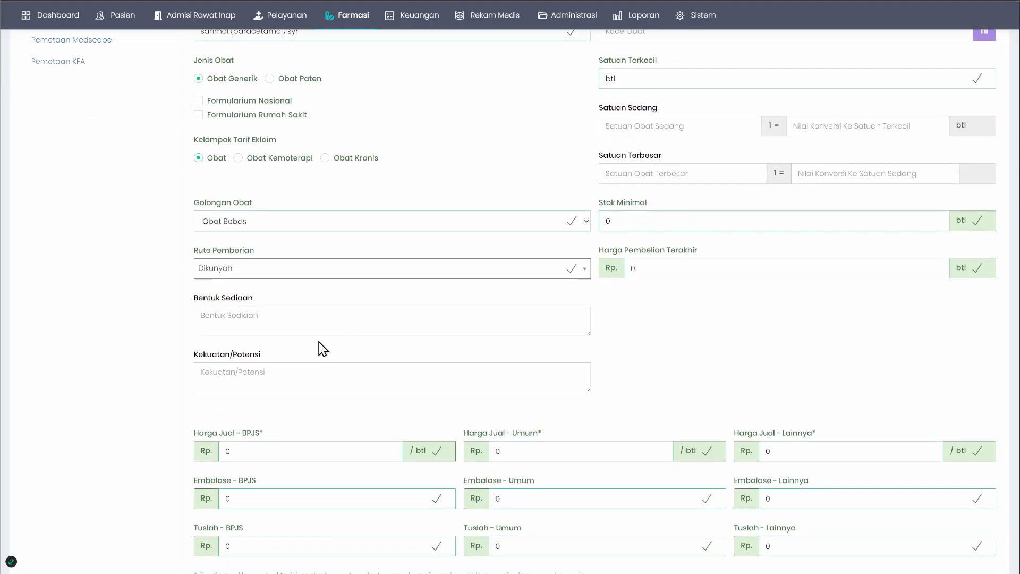
scroll(257, 319, "up", 1)
left_click(273, 295)
left_click(336, 293)
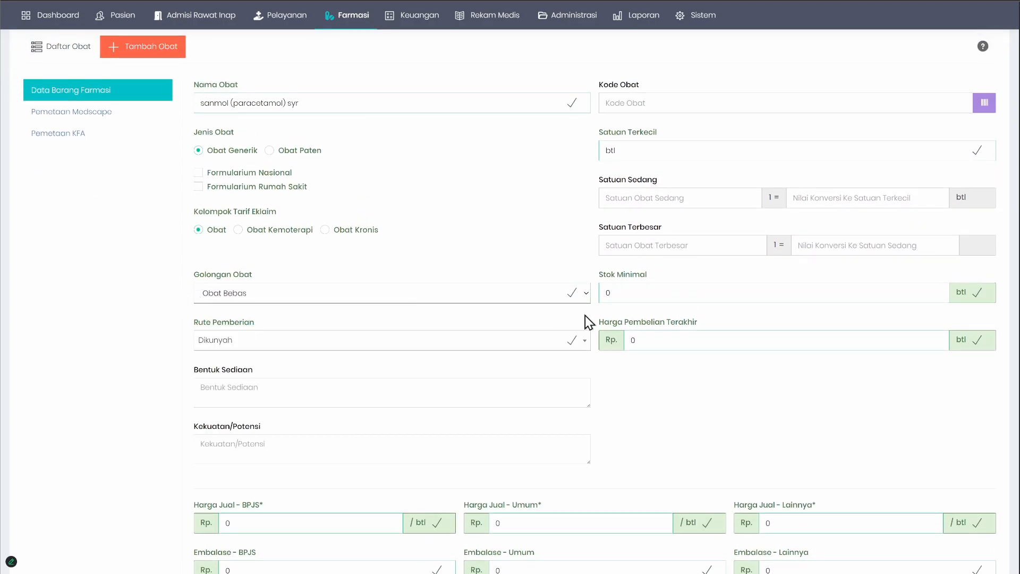
scroll(576, 364, "up", 1)
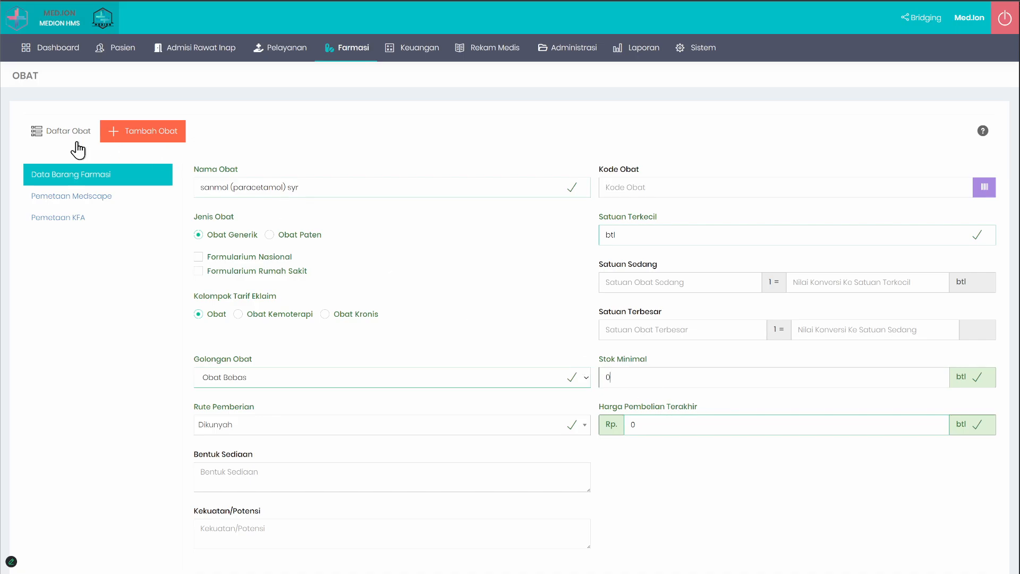
Step: Open the drug list and examine the BIOCOMBIN 5000 (MEPRO/PV) entry
left_click(69, 139)
left_click_drag(60, 316, 728, 327)
left_click(374, 236)
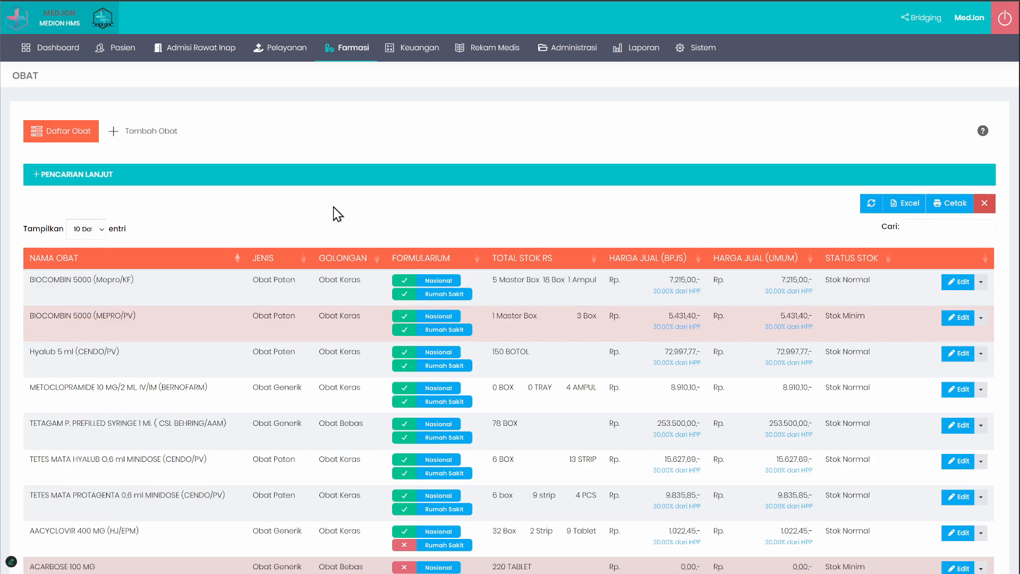
Step: Return to the new drug form and review its Stok Minimal, Bentuk Sediaan and Kekuatan/Potensi fields
left_click(137, 134)
scroll(606, 319, "down", 1)
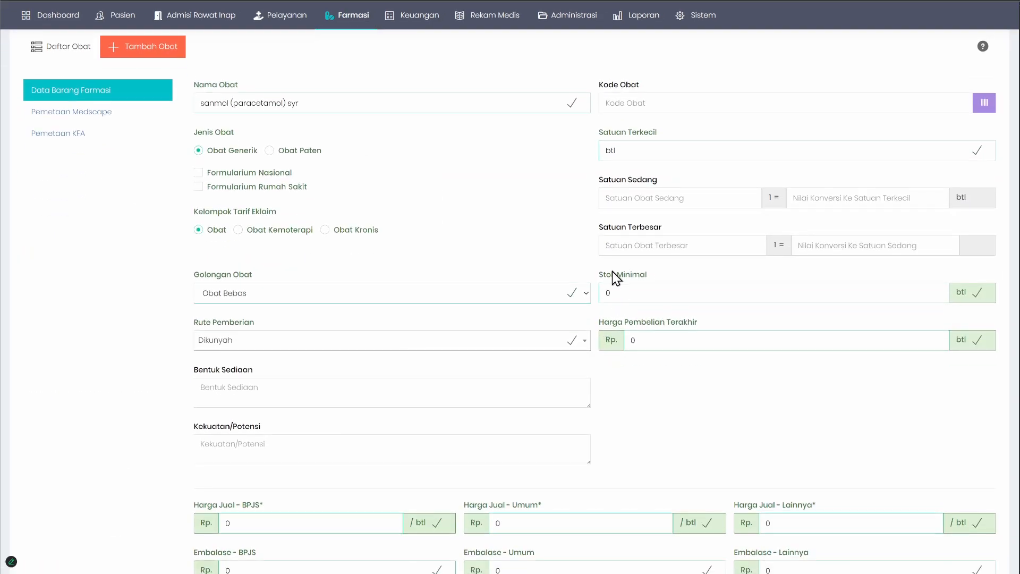
left_click(656, 294)
left_click(240, 404)
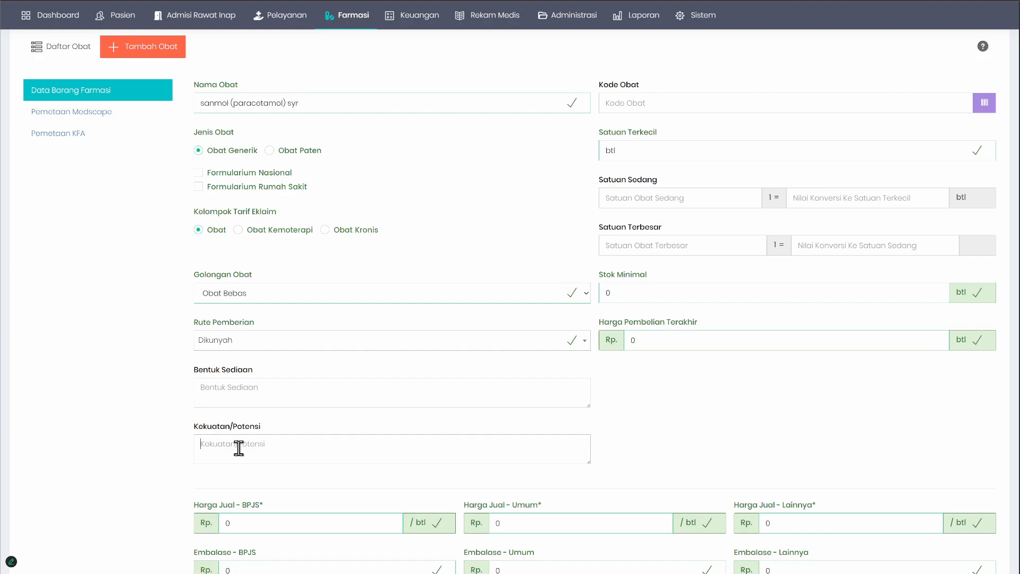
left_click(256, 440)
left_click(242, 391)
left_click(270, 440)
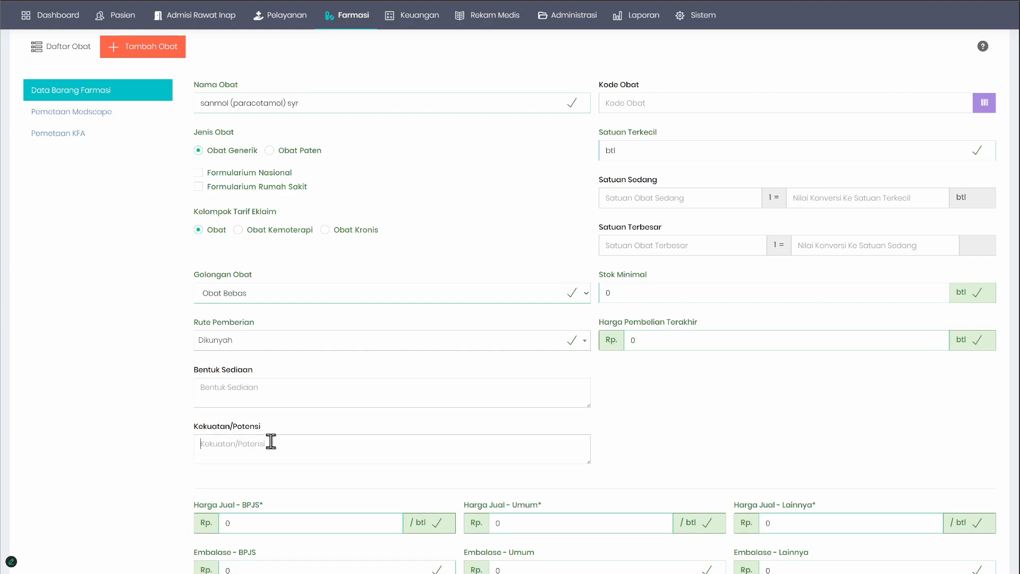
left_click(428, 398)
left_click(317, 445)
Step: Examine the Harga Jual fields for BPJS, Umum and Lainnya in the drug form
scroll(319, 449, "down", 2)
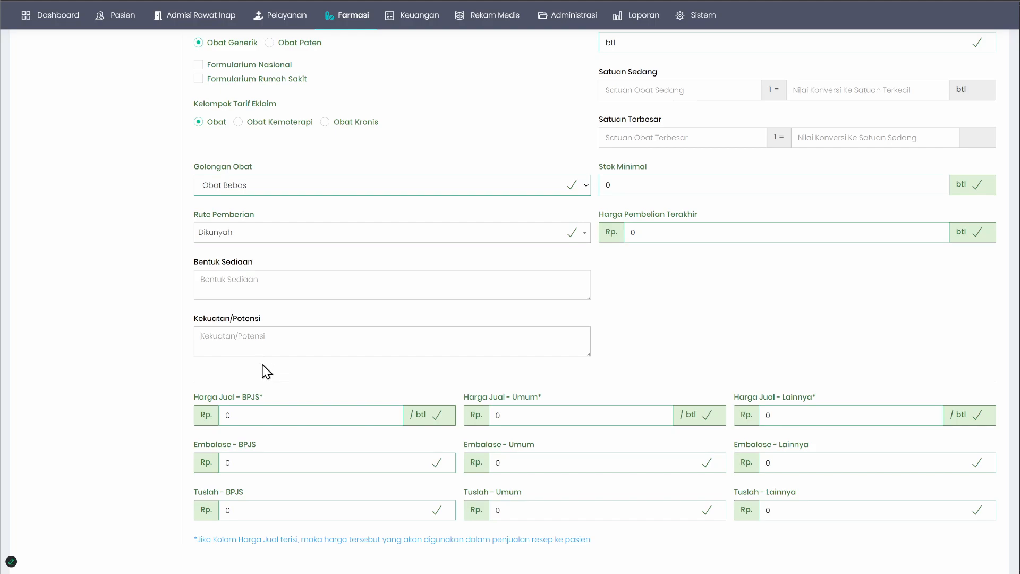
left_click(237, 415)
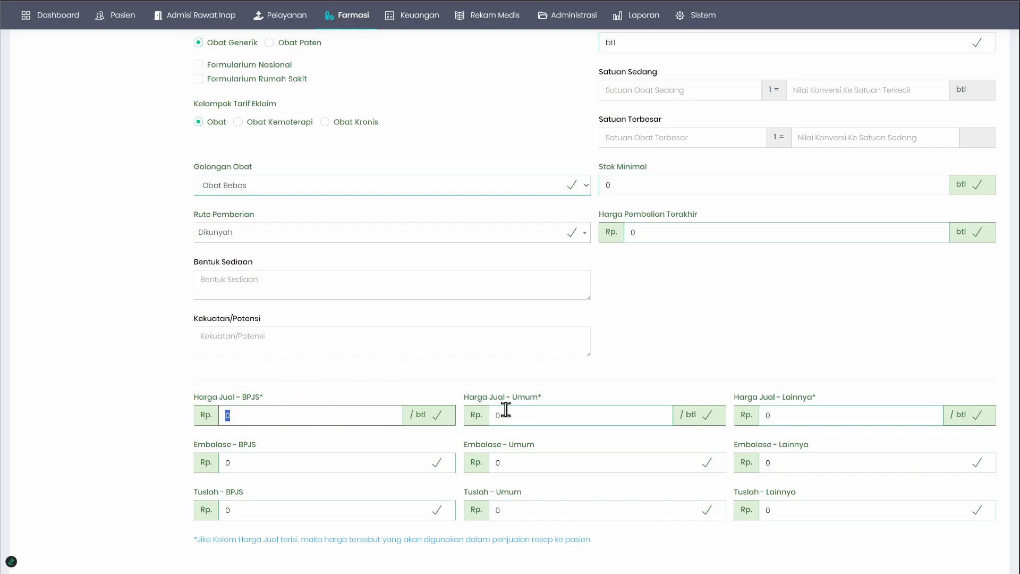
key("Tab")
left_click_drag(780, 411, 640, 413)
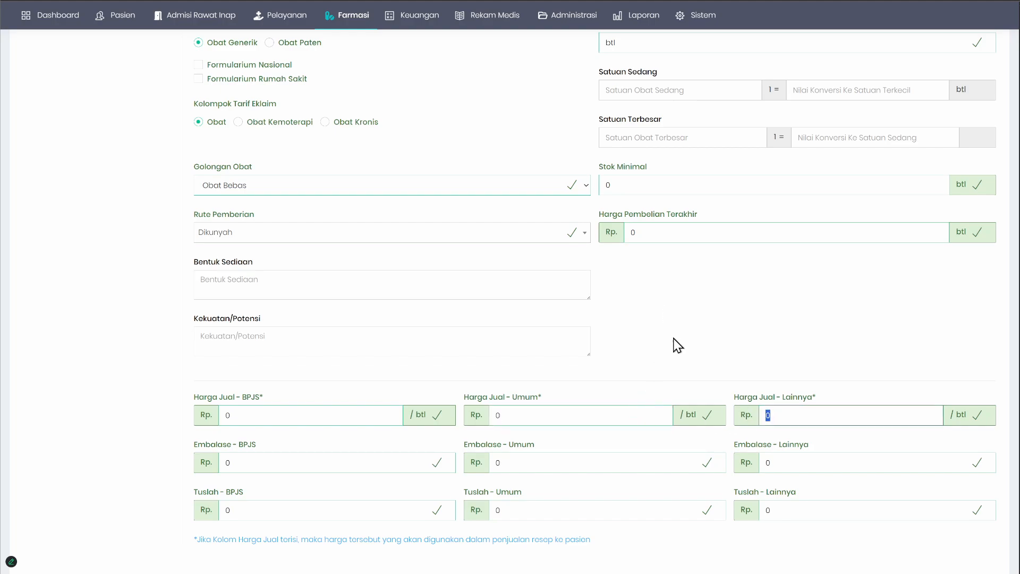
left_click(697, 325)
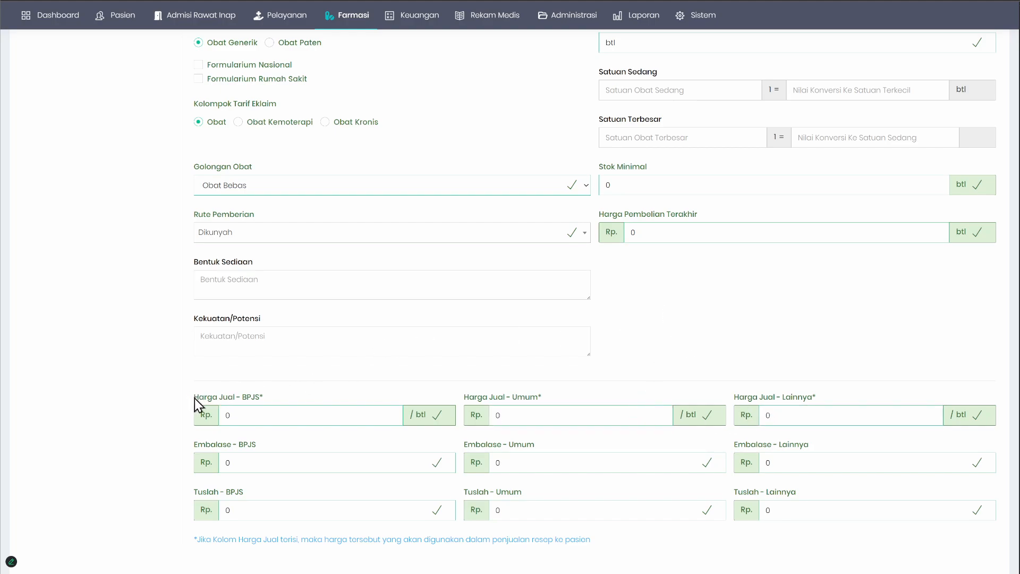
left_click_drag(195, 398, 241, 402)
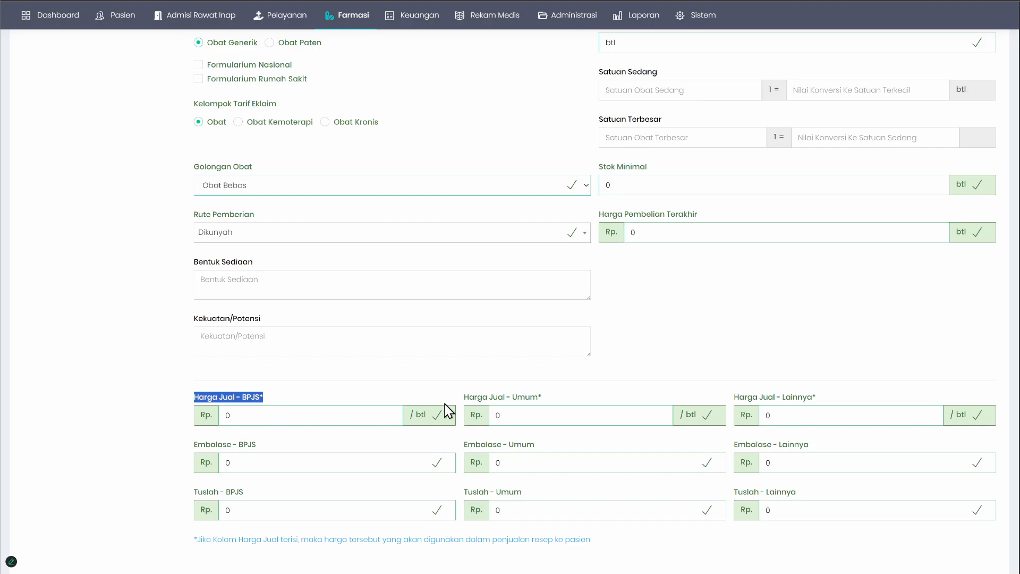
left_click_drag(486, 402, 843, 389)
left_click(843, 389)
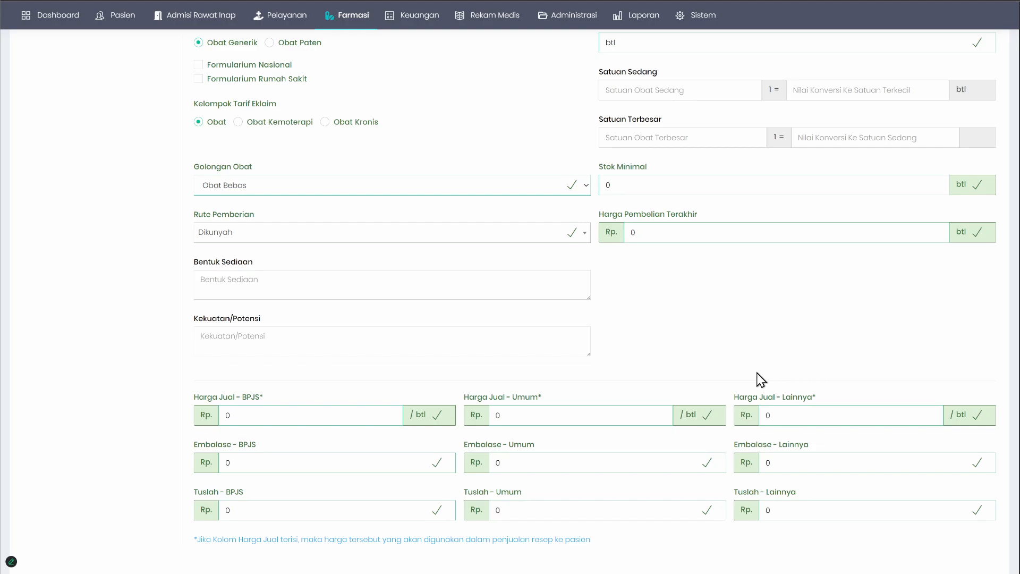
left_click(315, 414)
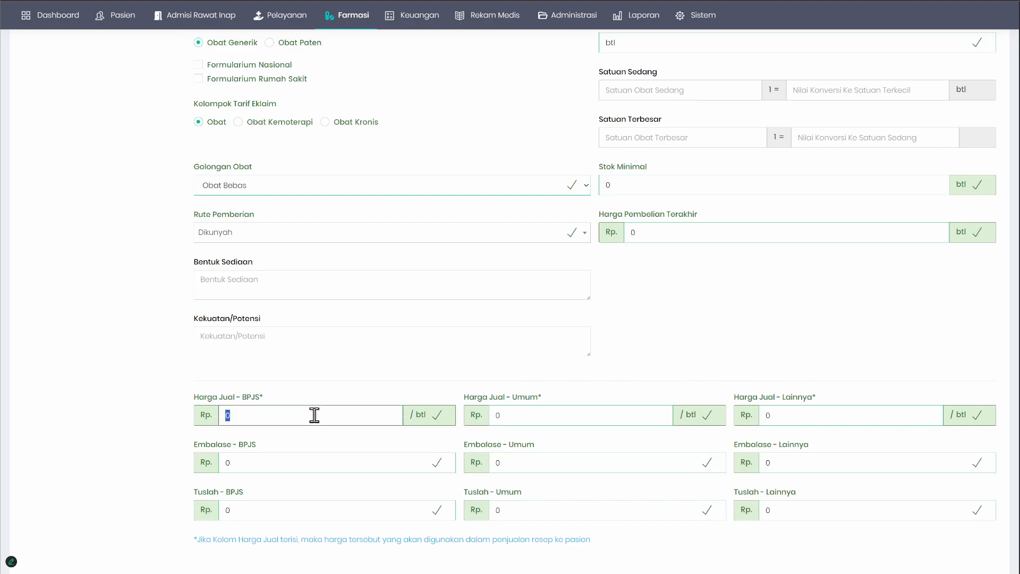
left_click(525, 415)
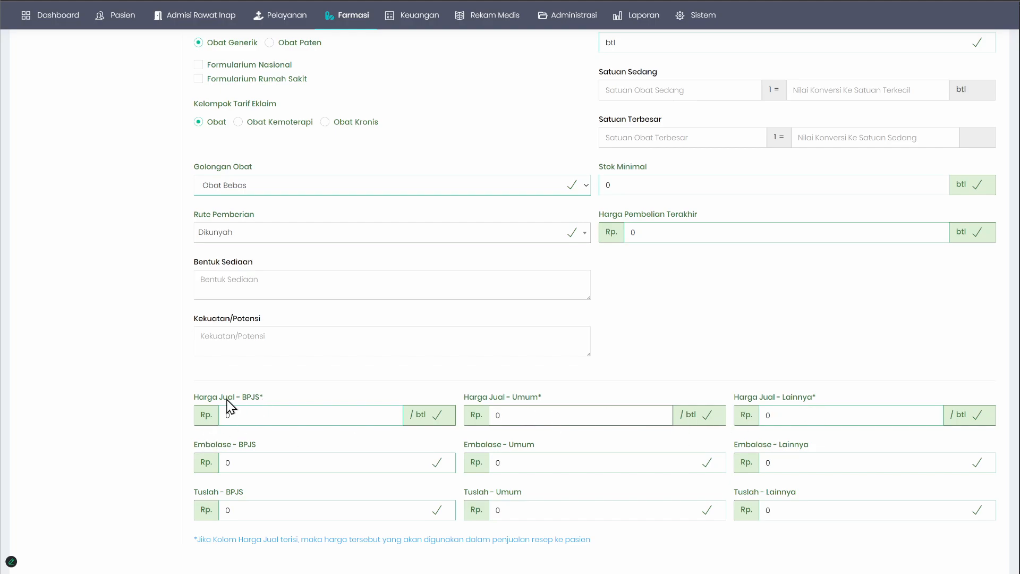
left_click(840, 418)
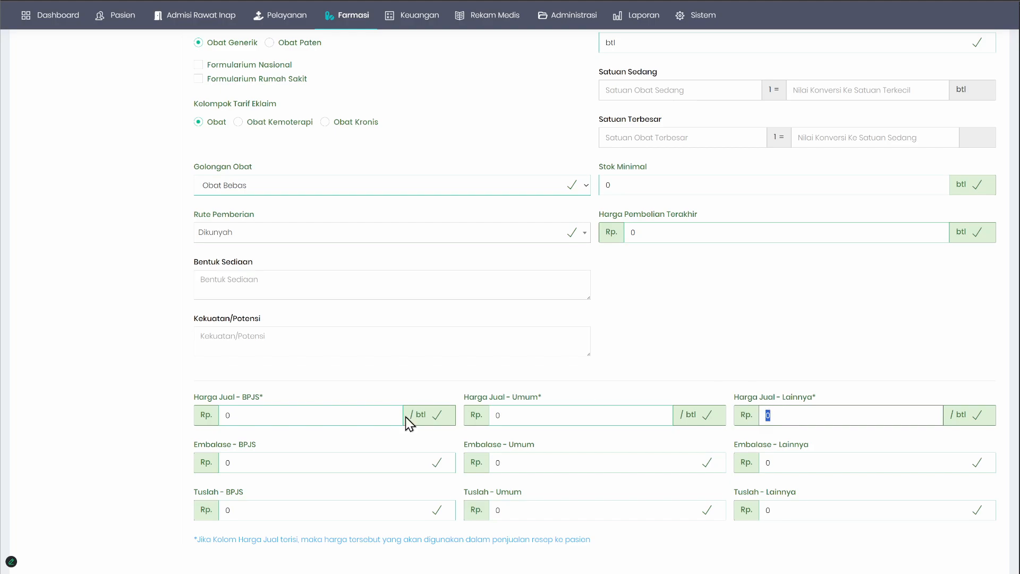
left_click(276, 420)
left_click(534, 415)
left_click(810, 418)
Step: Examine the Harga Pembelian Terakhir field and its unit in relation to the drug's other price fields
left_click(659, 229)
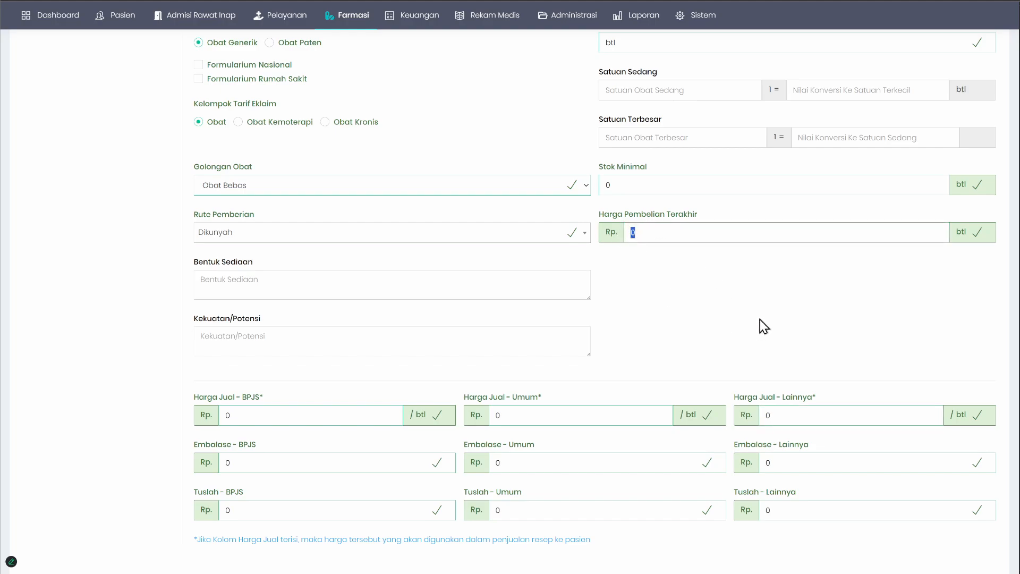
left_click_drag(624, 215, 861, 236)
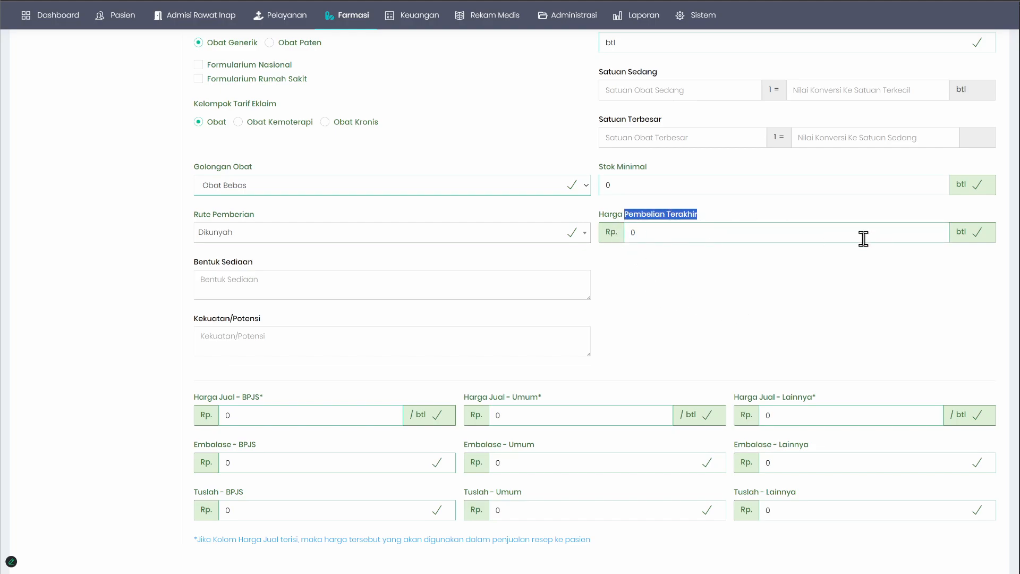
double_click(959, 233)
scroll(821, 330, "up", 3)
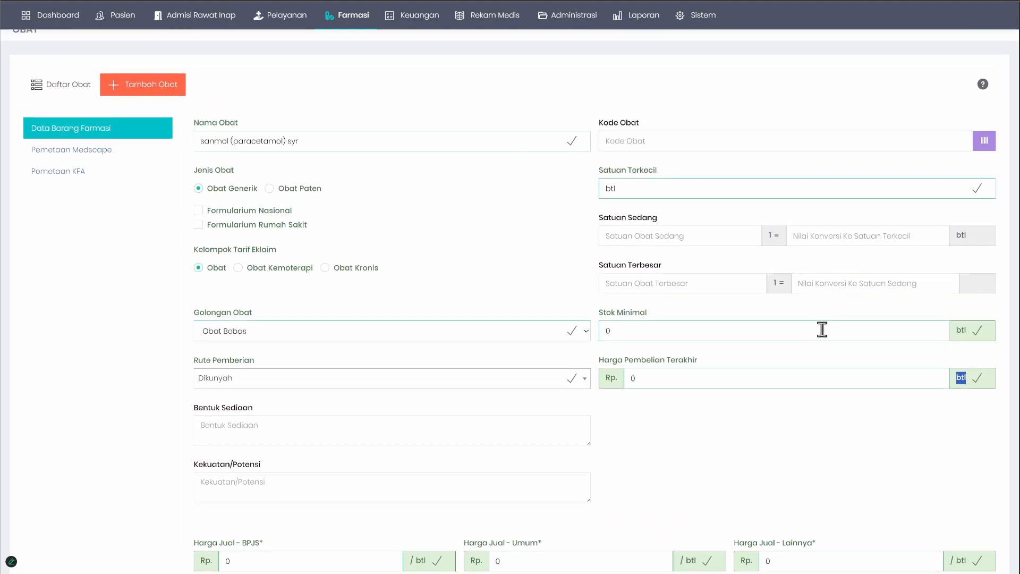
scroll(822, 330, "up", 1)
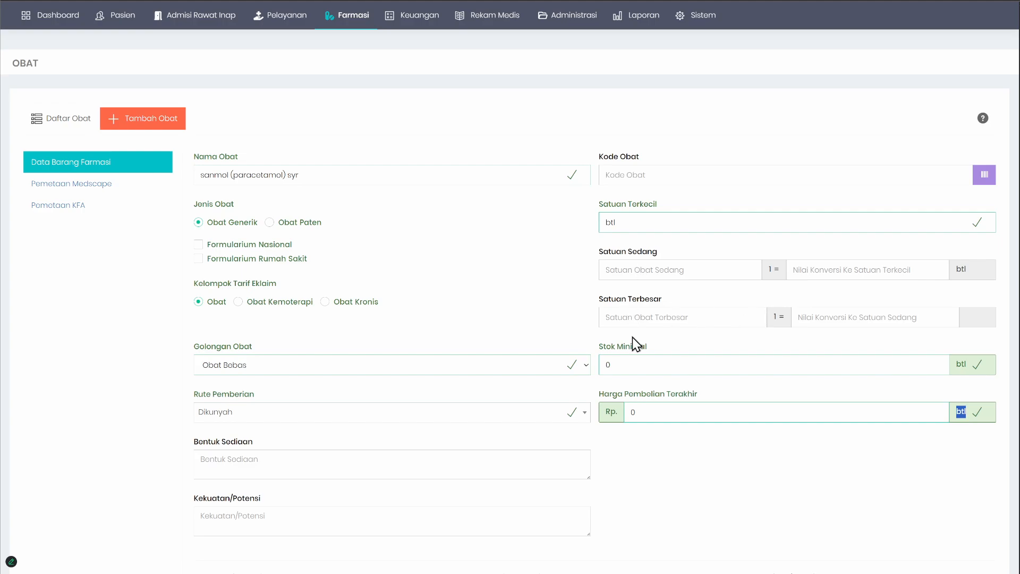
scroll(653, 422, "down", 3)
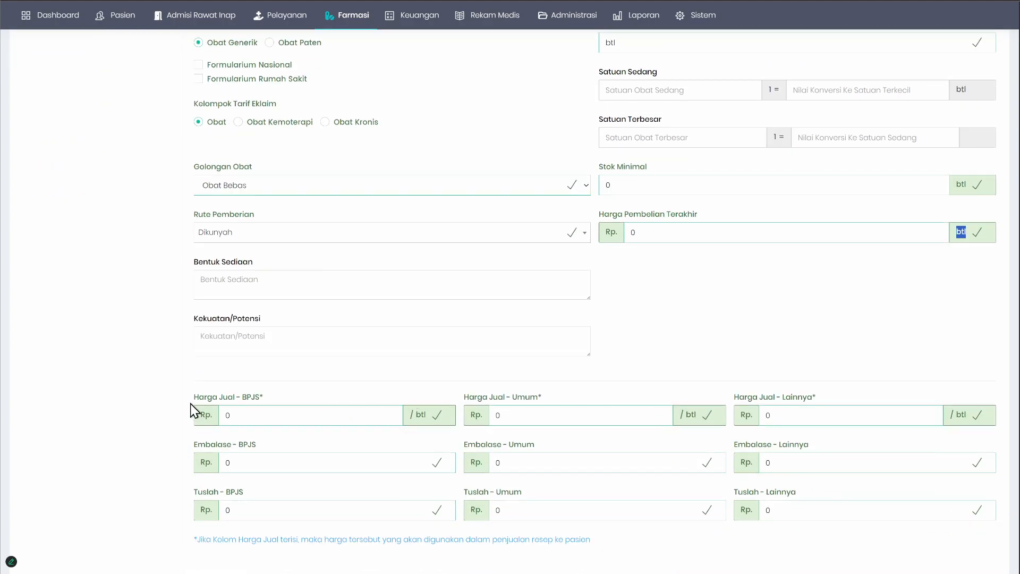
Step: Search the Pemetaan KFA products for "sanmol (paracetamol) syr" and browse the results through page 3
scroll(136, 356, "up", 3)
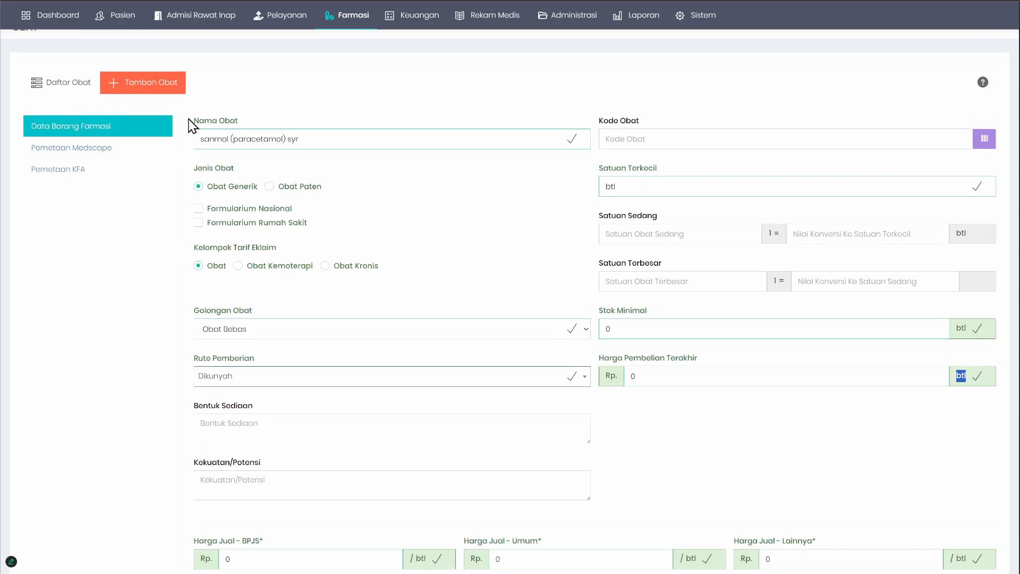
left_click(58, 171)
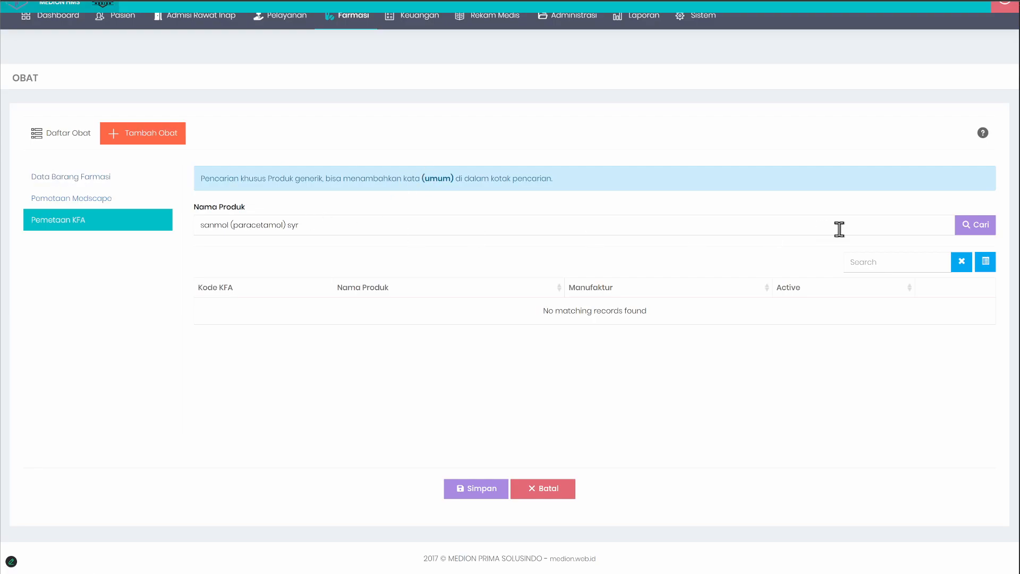
left_click(972, 231)
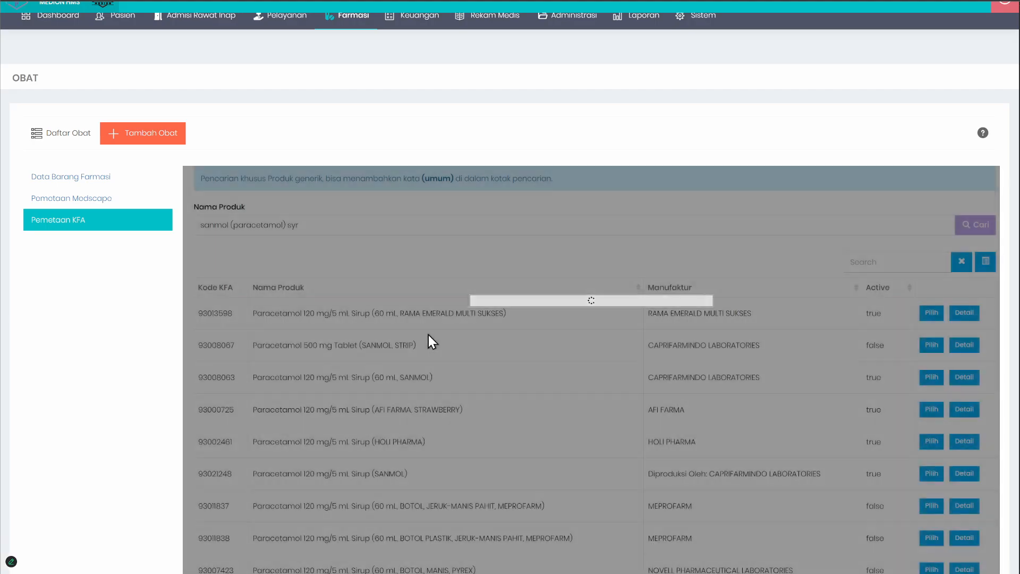
scroll(501, 348, "down", 1)
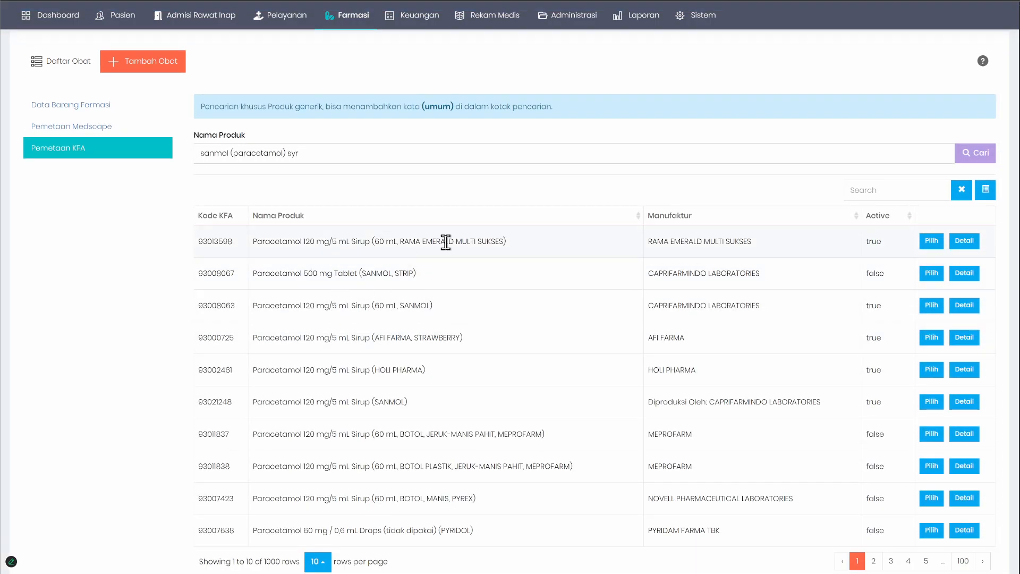
scroll(426, 384, "down", 1)
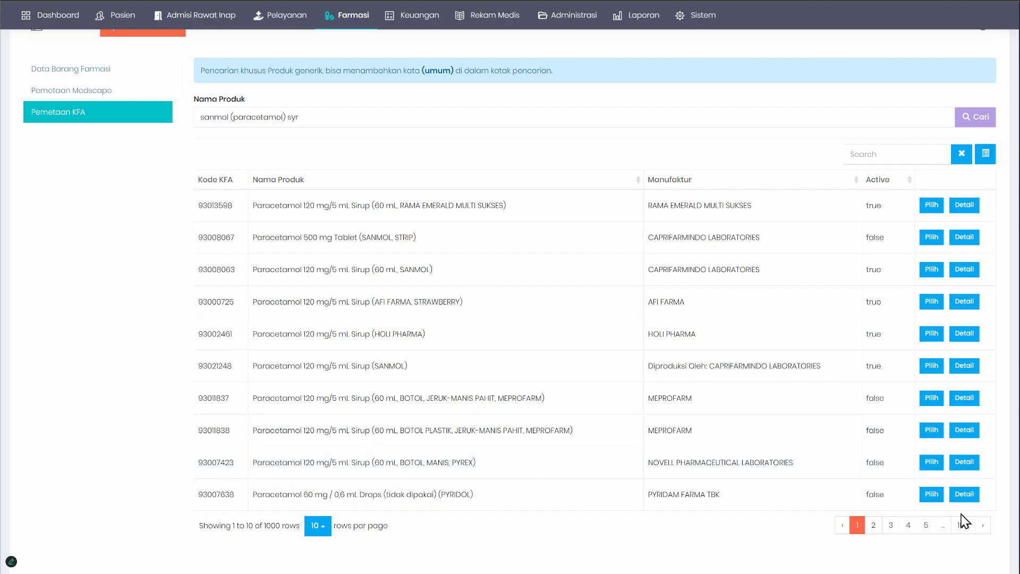
left_click(982, 526)
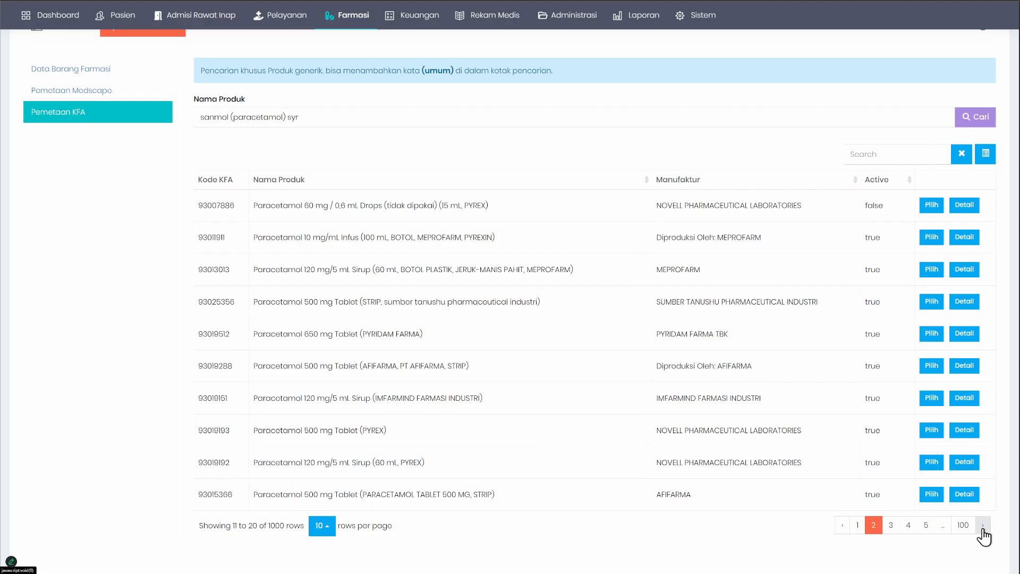
left_click(982, 528)
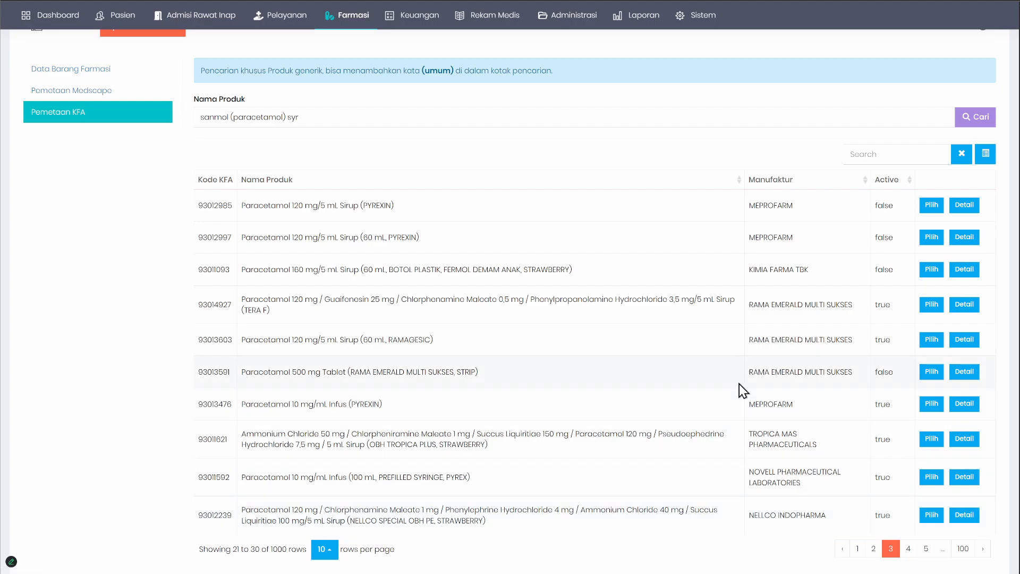
Step: Filter the KFA results by "sanbe" and look through the matching products
left_click(887, 148)
type("sanbe")
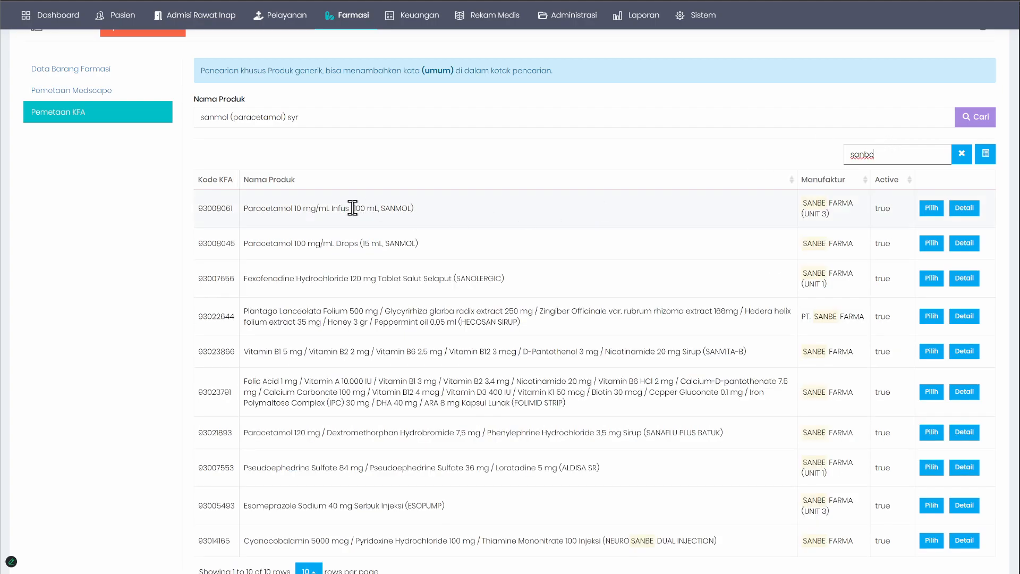
scroll(338, 245, "down", 3)
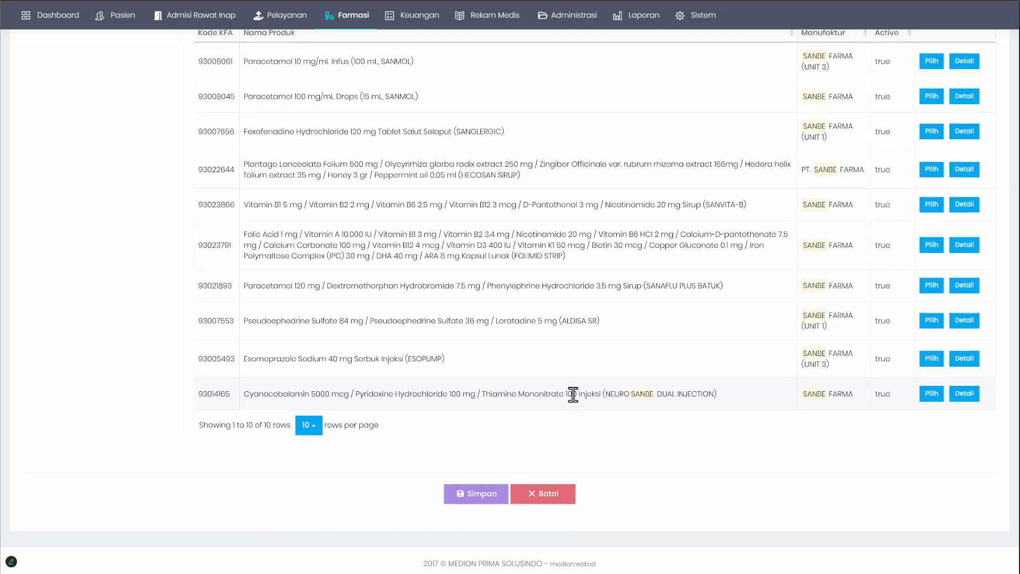
scroll(455, 378, "up", 4)
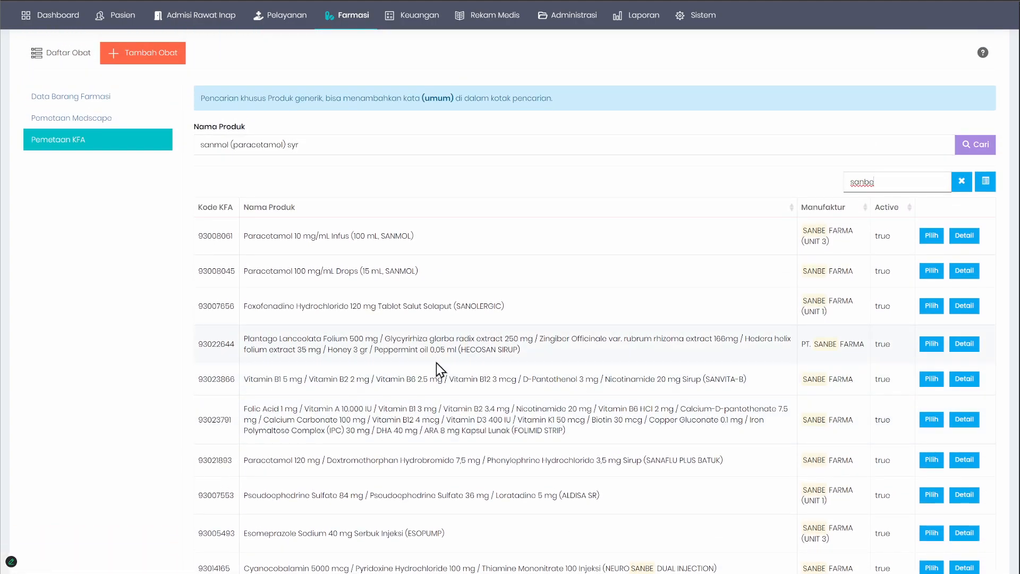
Step: Replace the KFA product name with "paracemtamol" and clear the manufacturer filter from the results
triple_click(349, 143)
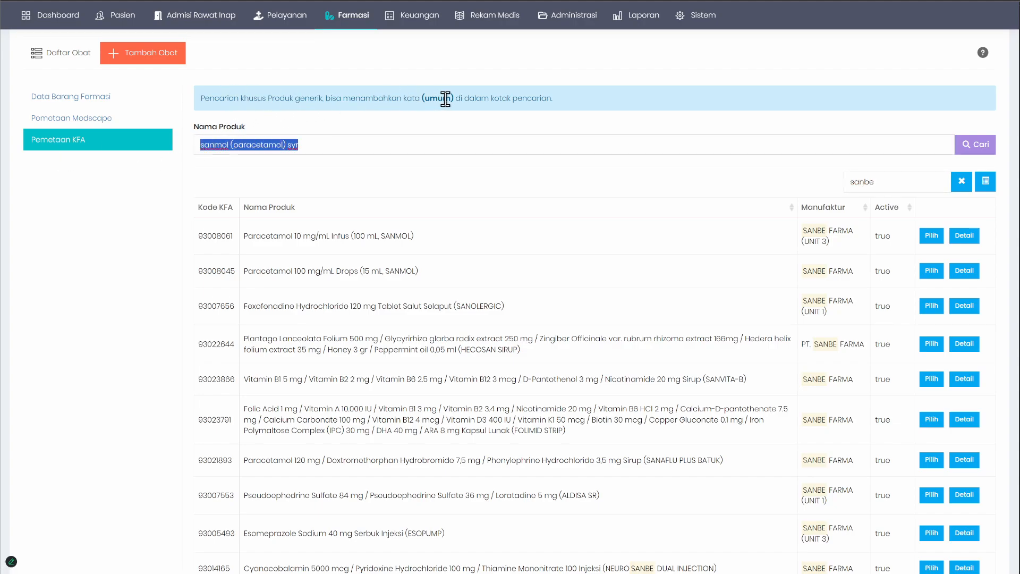
type("parace")
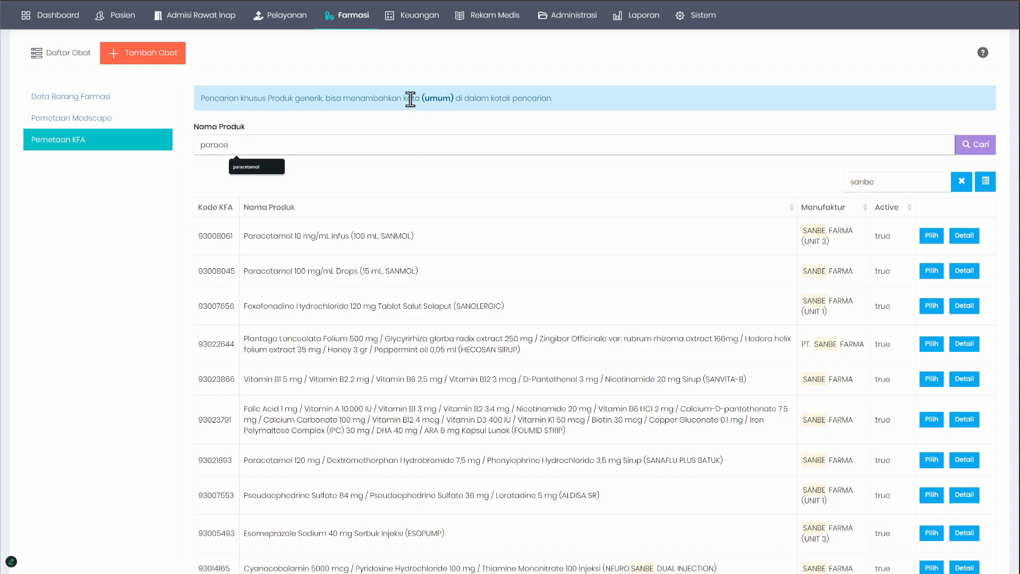
type("mta")
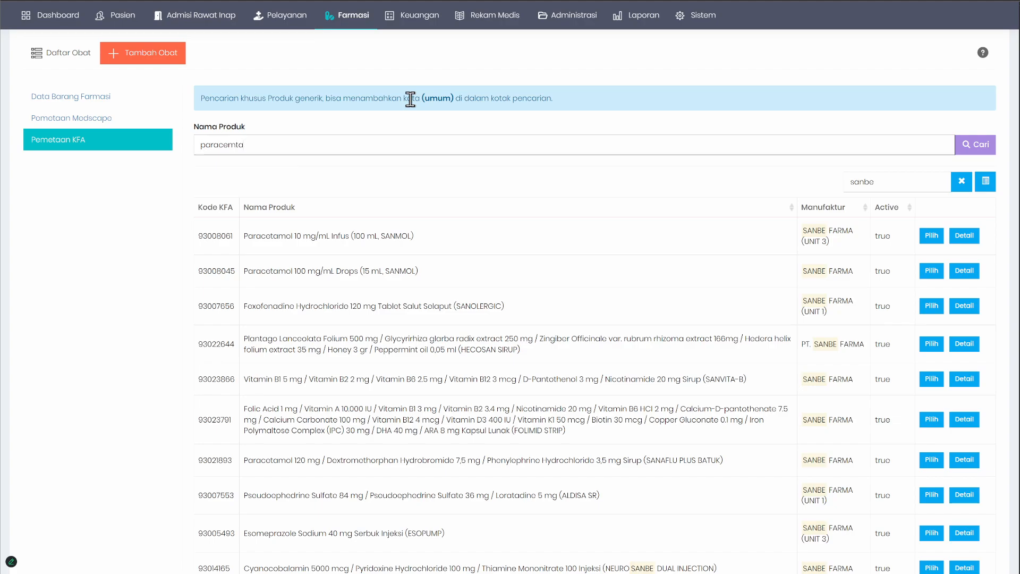
type("mol")
left_click(961, 182)
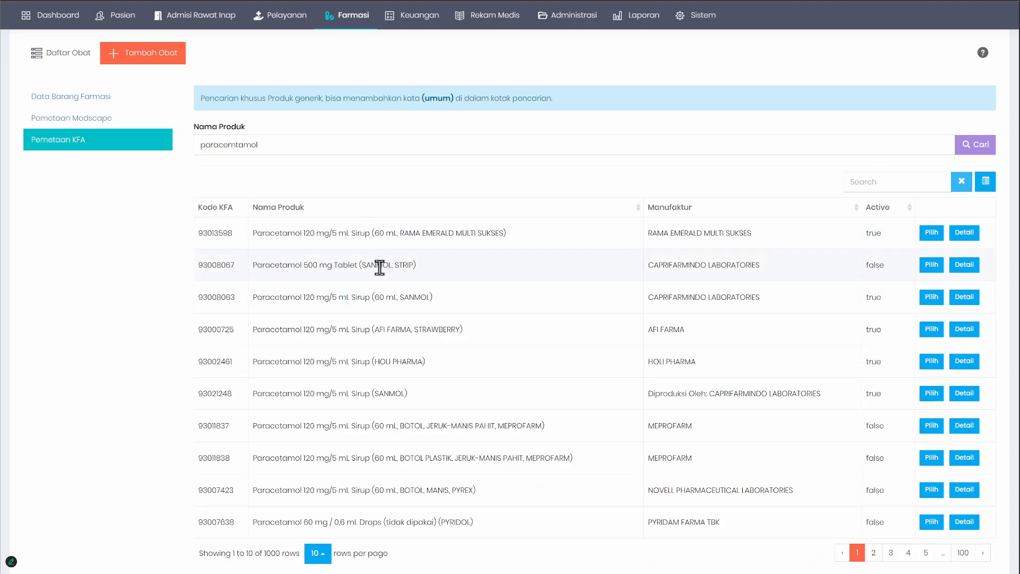
Step: Try searching the KFA products for "paracemtamol (umum)" and remove the "(umum)" suffix from the product name again
left_click(310, 141)
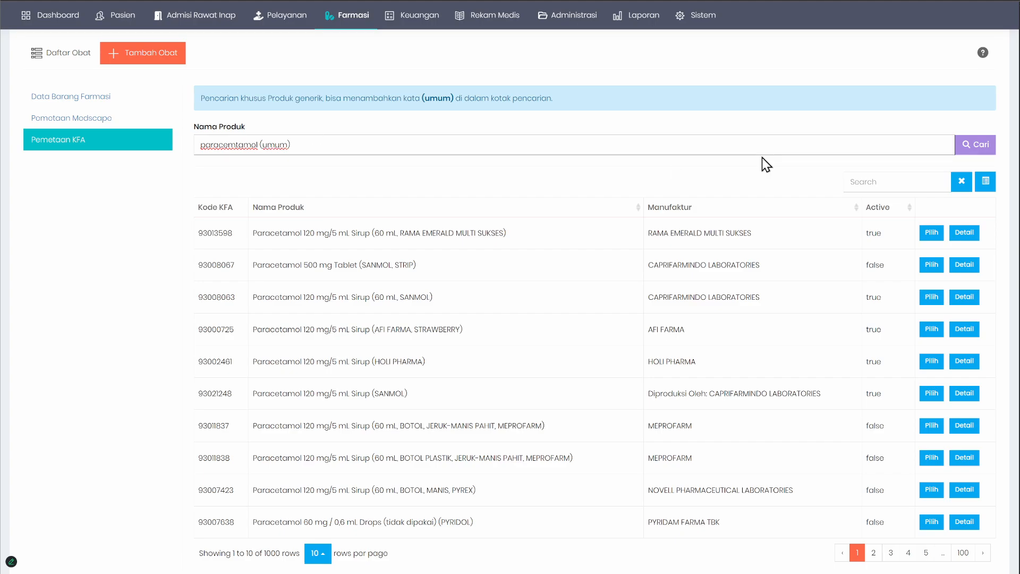
left_click(972, 146)
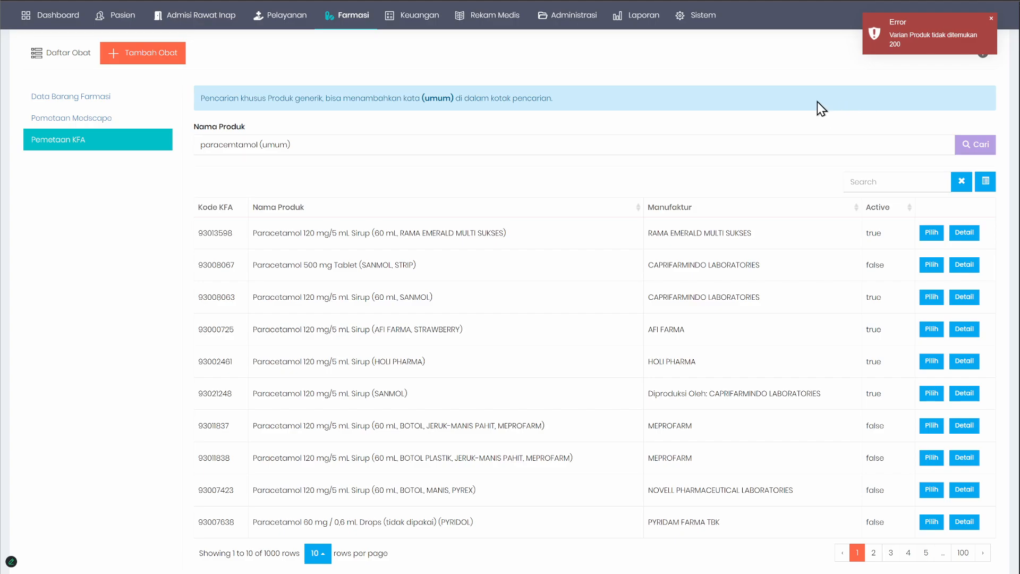
double_click(275, 144)
key("BackSpace")
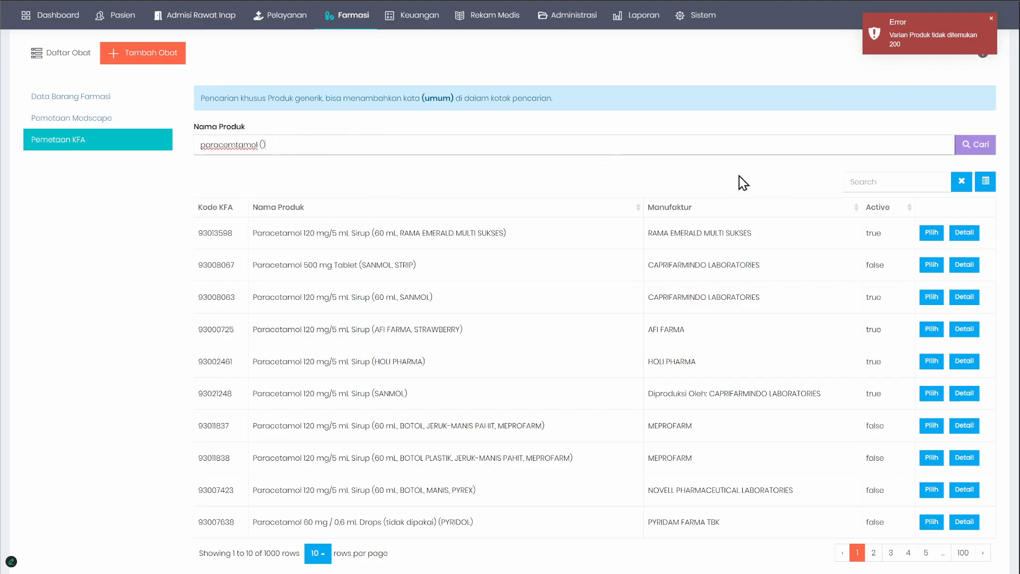
key("BackSpace")
Step: Filter the KFA results by "umum" and examine the Paracetamol 120 mg/5 mL Sirup (Umum) entry
left_click(863, 181)
type("umum")
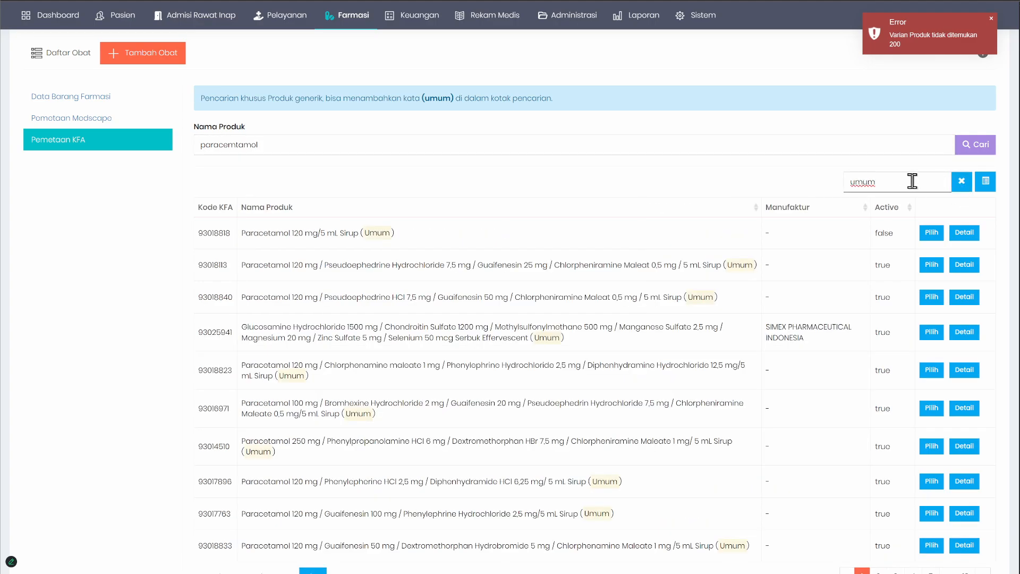
left_click_drag(250, 232, 407, 236)
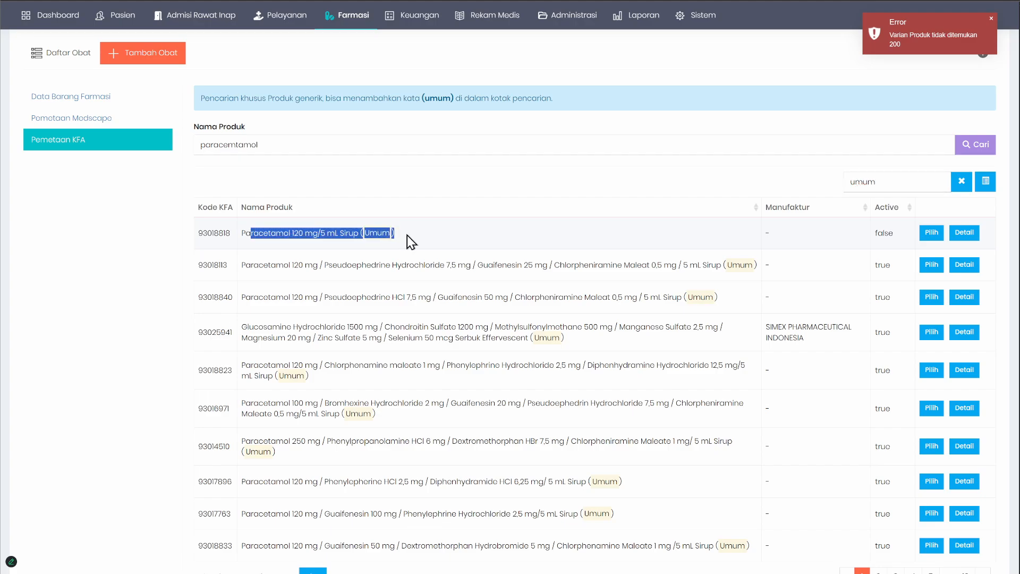
Step: Examine the manufacturer and active status of the Paracetamol 120 mg/5 mL Sirup (Umum) entry in the KFA results
left_click(447, 234)
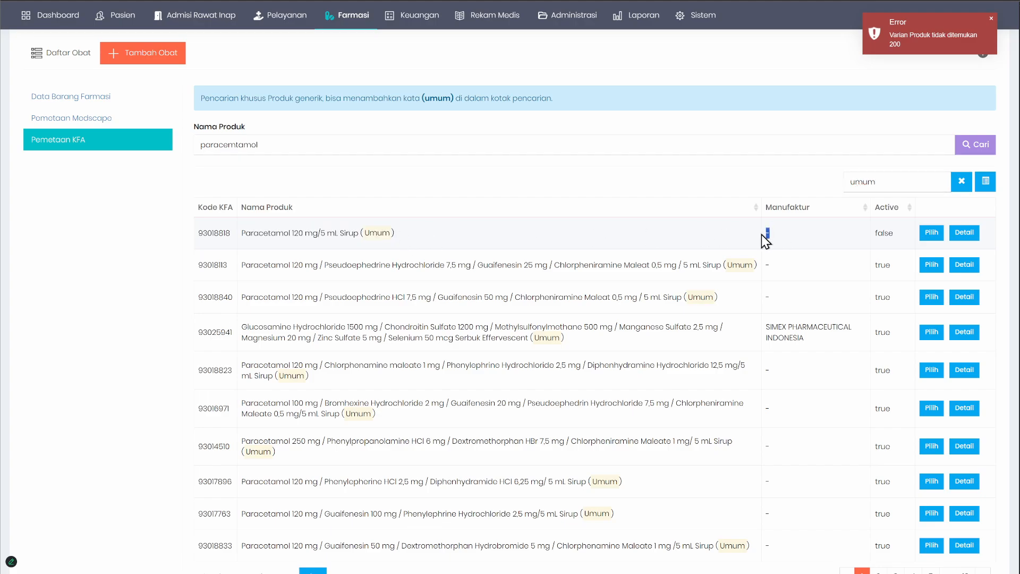
left_click_drag(242, 232, 701, 234)
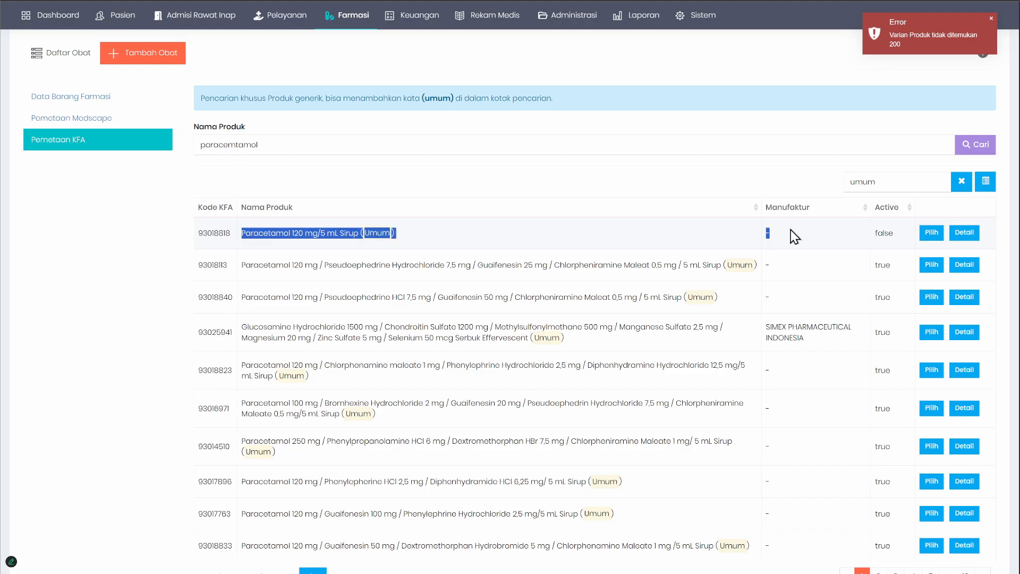
double_click(882, 233)
scroll(790, 295, "down", 3)
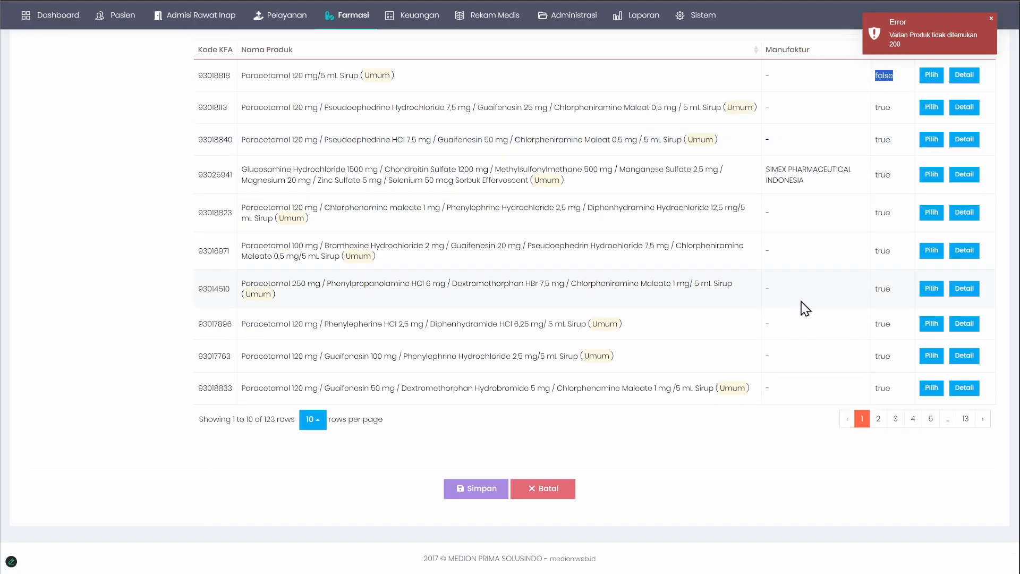
scroll(800, 307, "up", 4)
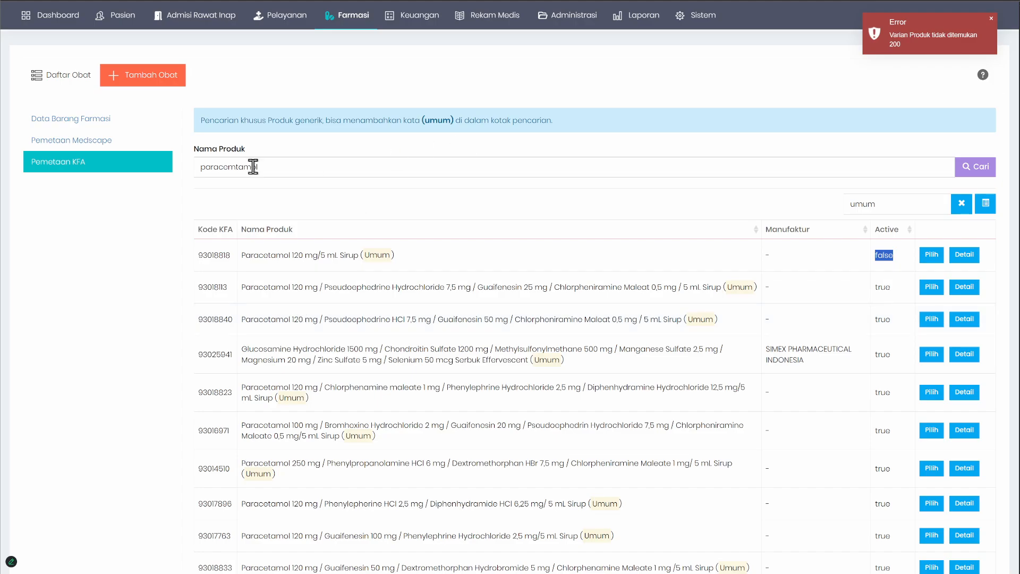
Step: Choose KFA product 93018113, the Paracetamol 120 mg / Pseudoephedrine Hydrochloride 7,5 mg generic syrup, for the drug mapping
double_click(234, 168)
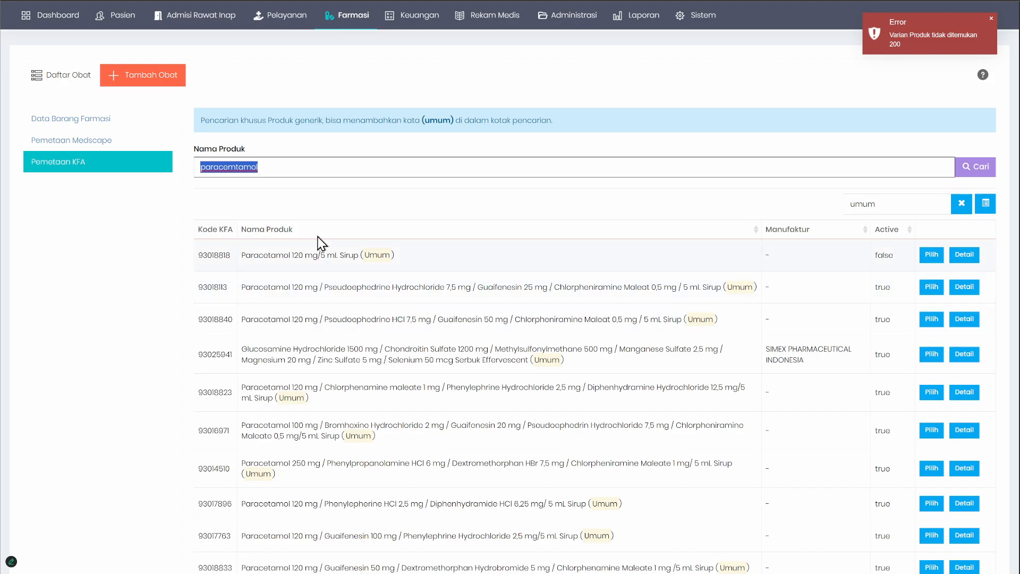
left_click(936, 289)
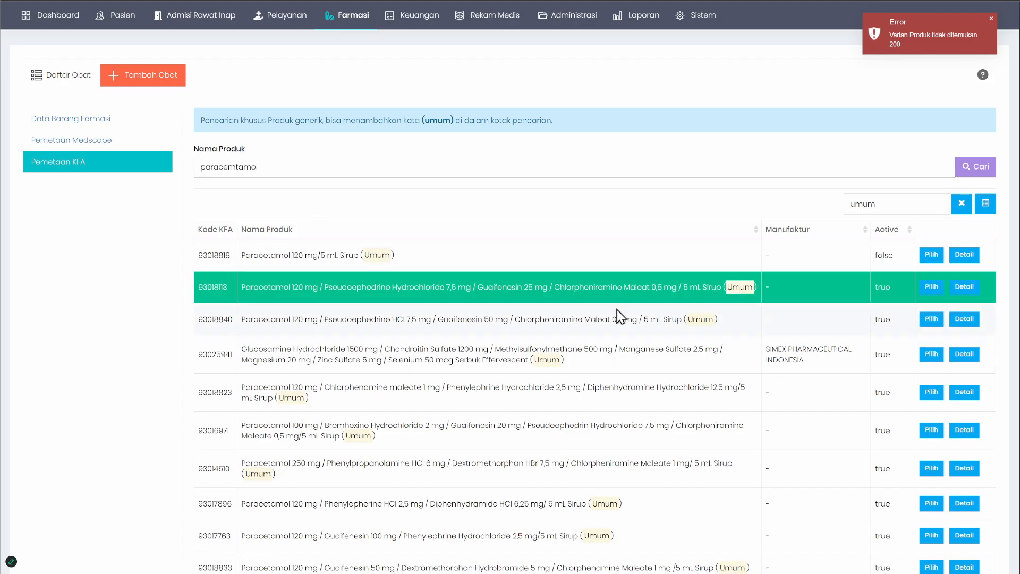
scroll(617, 310, "down", 2)
scroll(295, 371, "up", 3)
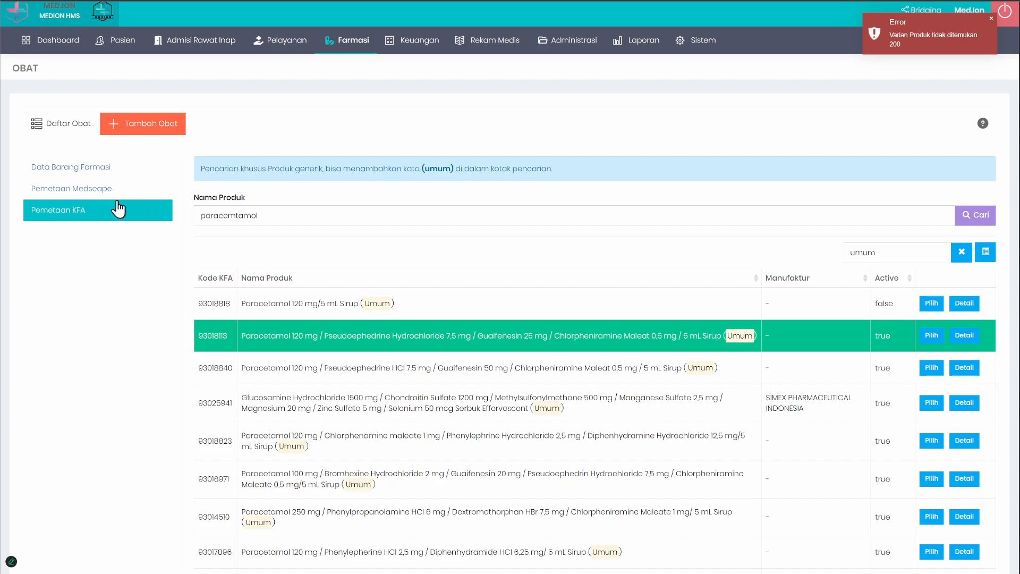
Step: Review the drug's Medscape active-ingredient mapping and return to its pharmacy item data
left_click(71, 196)
left_click(95, 173)
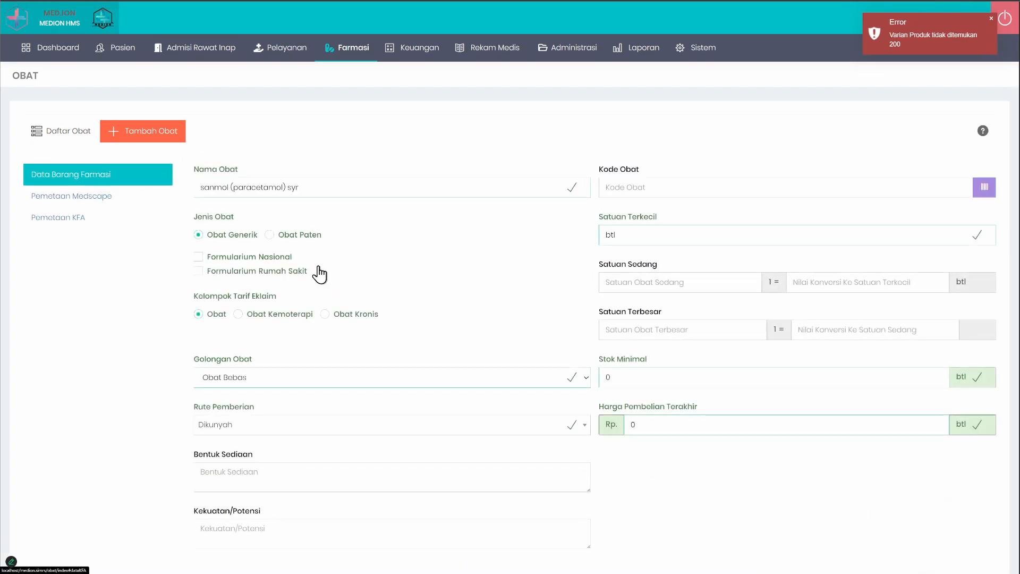
left_click(37, 196)
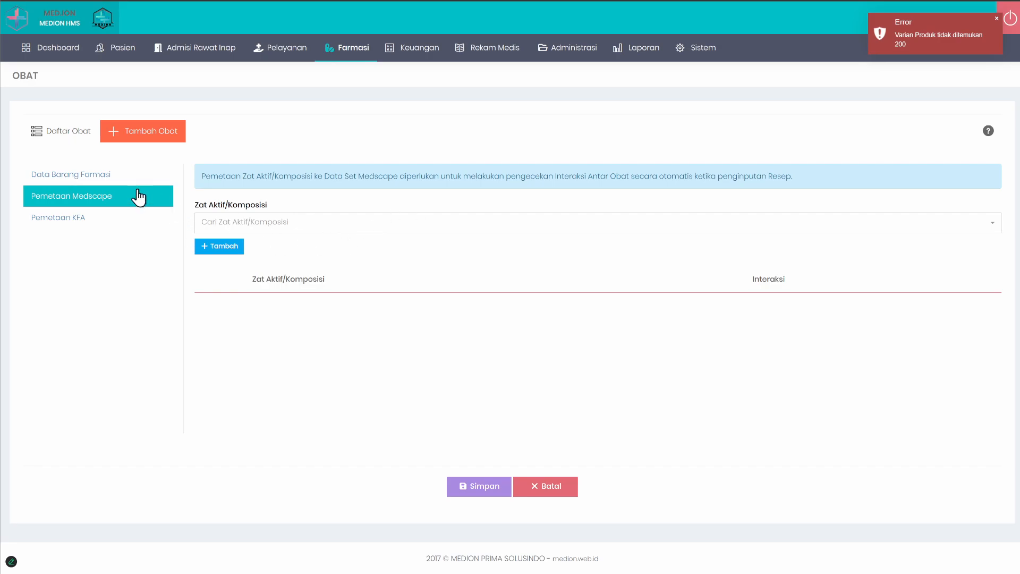
left_click(105, 175)
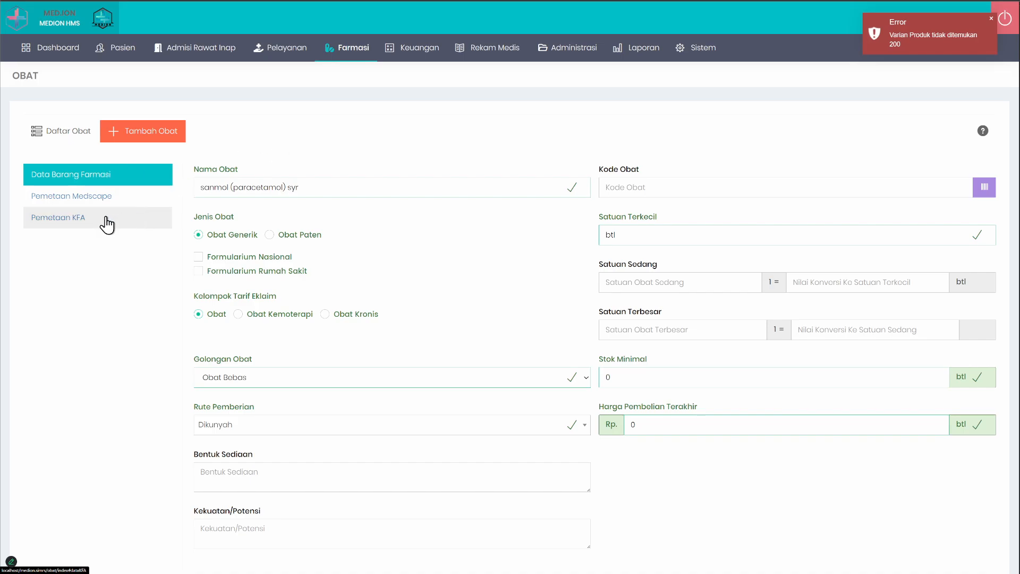
left_click(104, 220)
left_click(116, 178)
Step: Look over the sanmol (paracetamol) syr item data, view the drug list and return to the new drug form
scroll(473, 324, "down", 6)
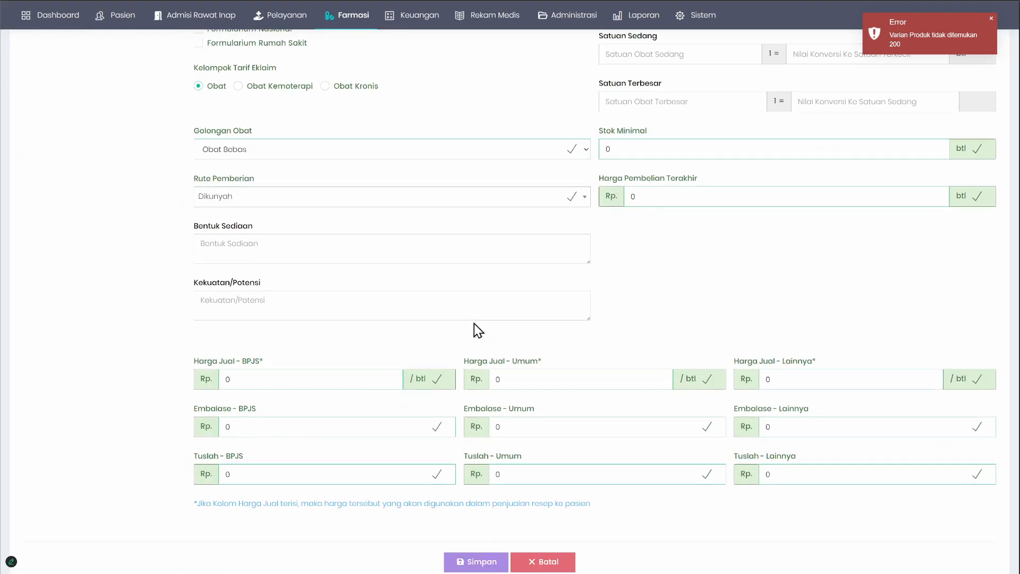
scroll(473, 323, "up", 4)
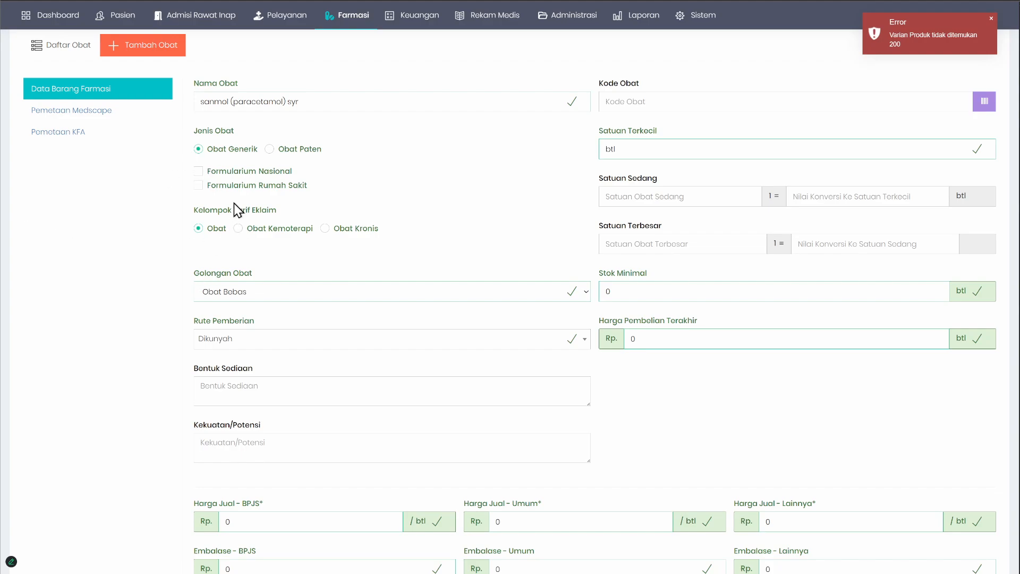
scroll(474, 280, "up", 2)
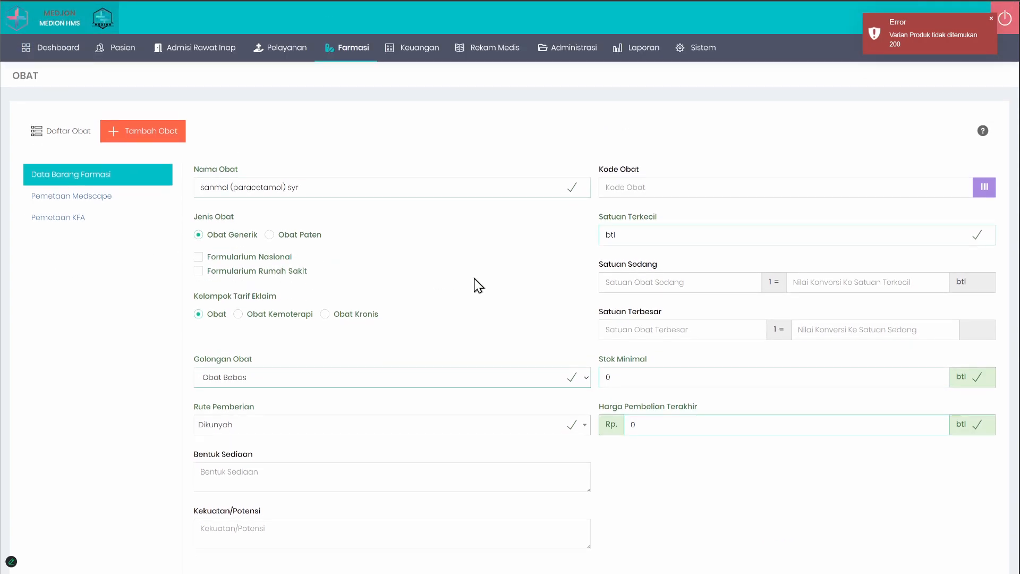
left_click(47, 134)
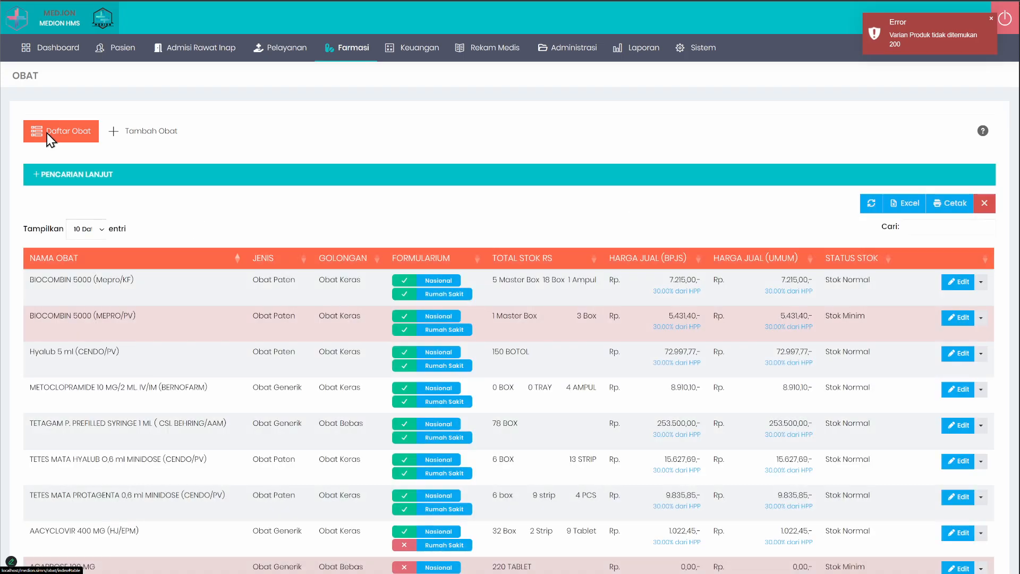
left_click(145, 123)
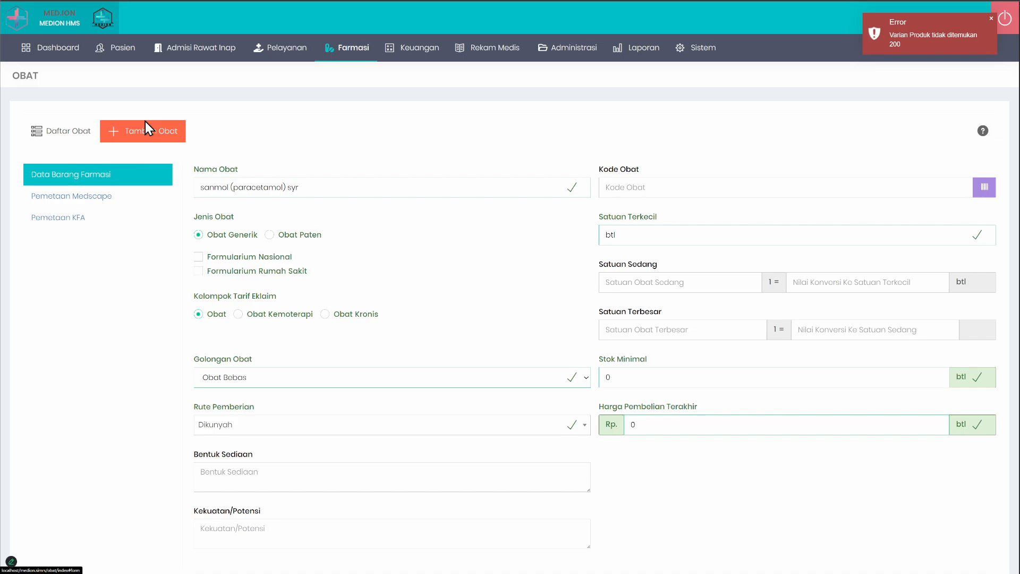
Step: Examine the selling price, embalase and tuslah fields for BPJS, Umum and Lainnya on the drug form
scroll(377, 346, "down", 4)
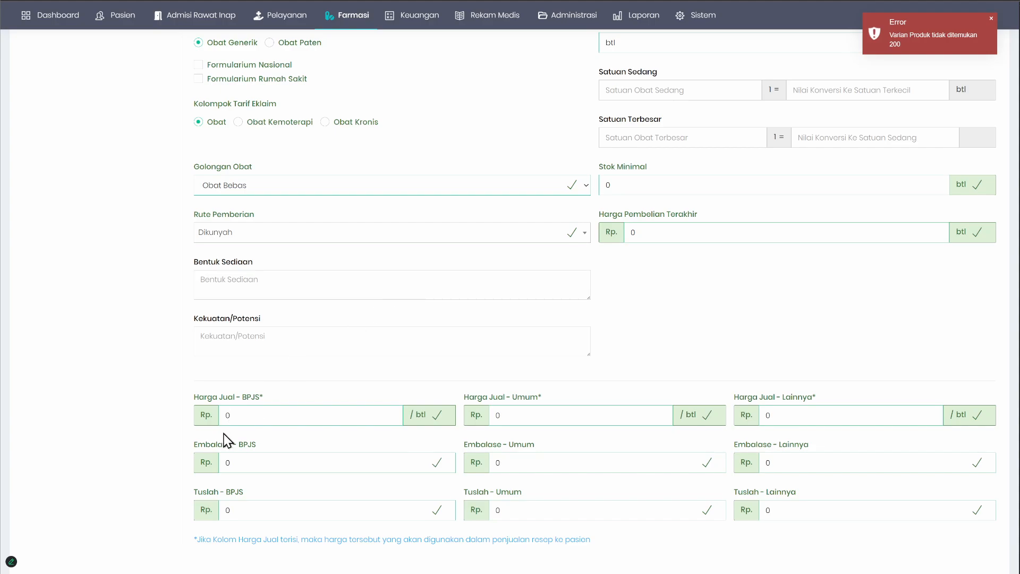
left_click(255, 418)
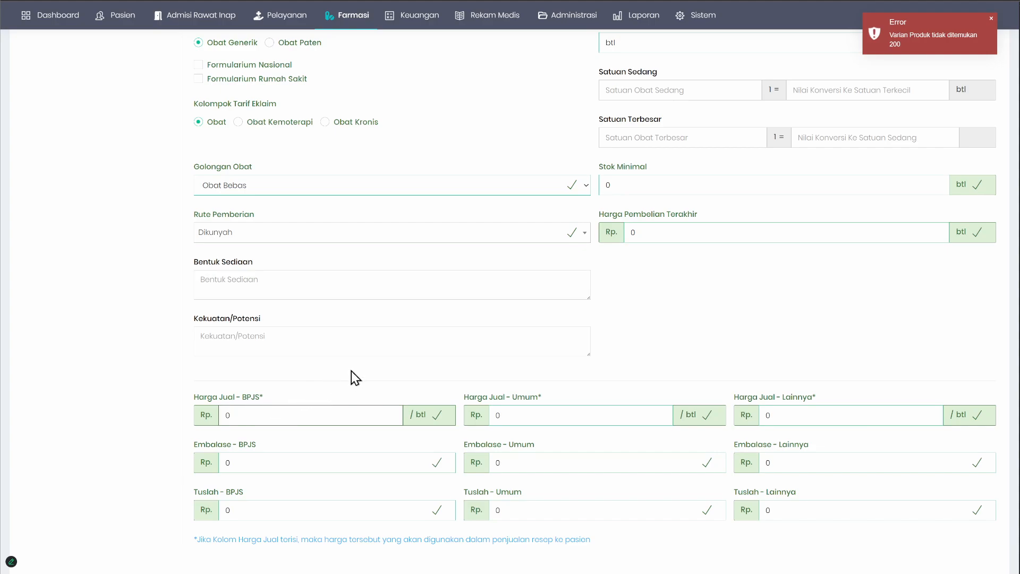
scroll(351, 370, "up", 2)
scroll(352, 368, "down", 3)
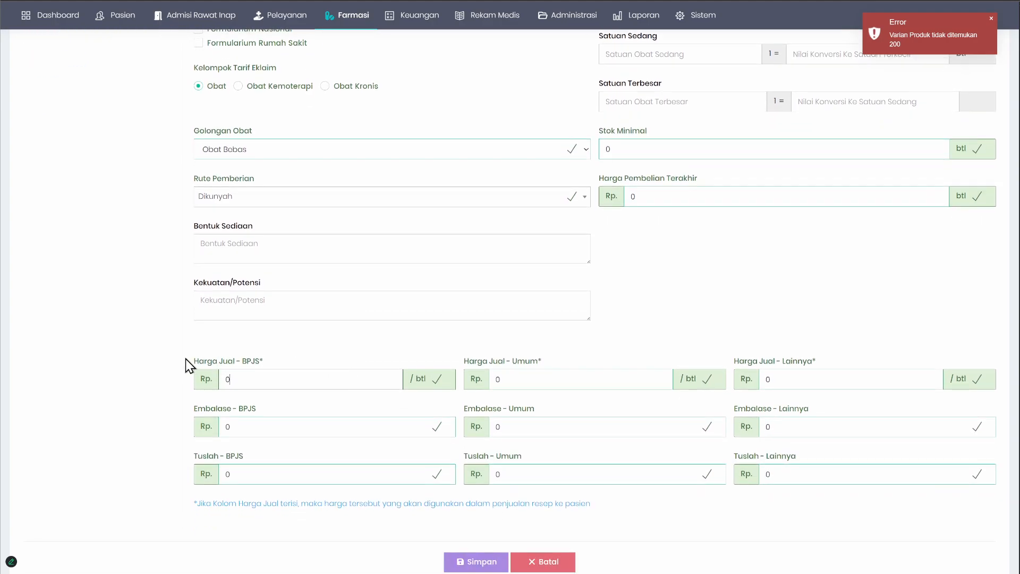
left_click_drag(186, 358, 997, 500)
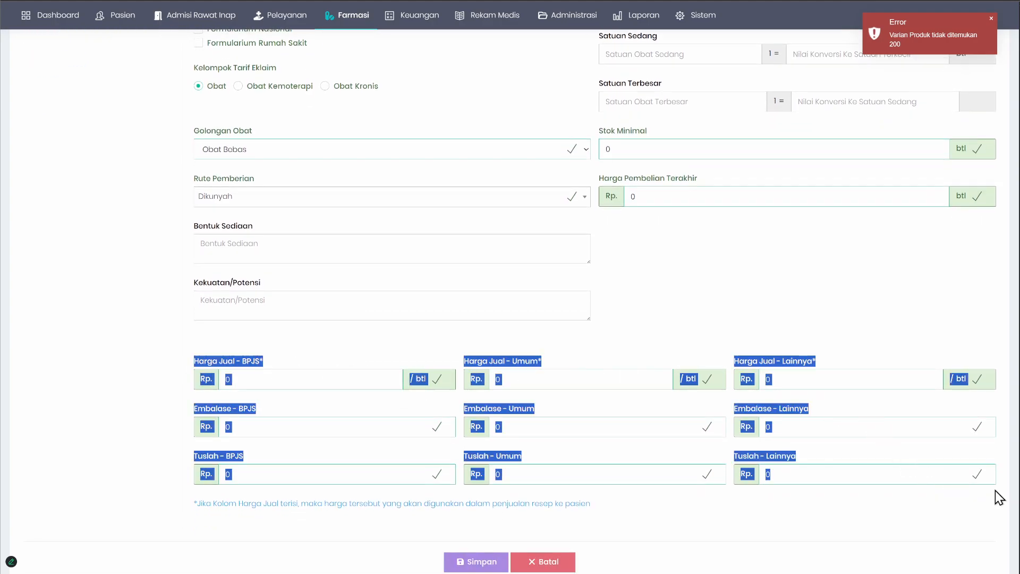
left_click(495, 351)
left_click_drag(250, 382, 147, 385)
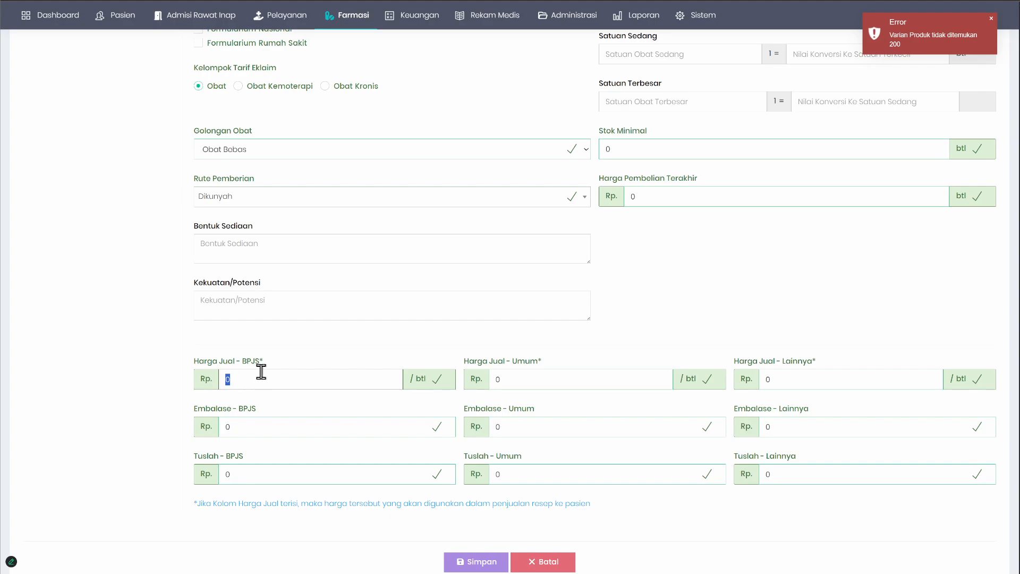
left_click(279, 346)
scroll(645, 332, "up", 1)
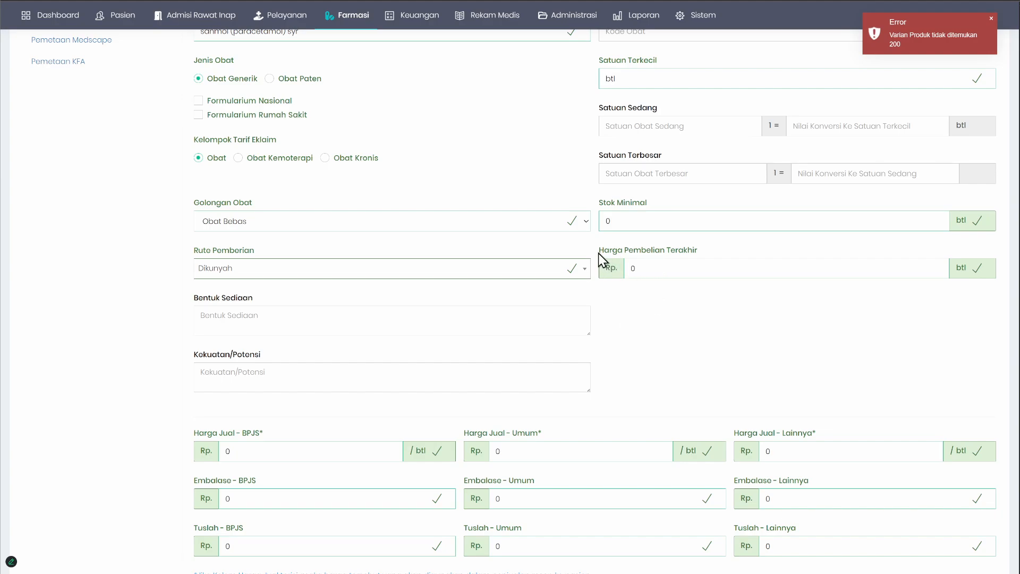
Step: Examine the Harga Pembelian Terakhir field of the drug
left_click_drag(600, 259, 696, 260)
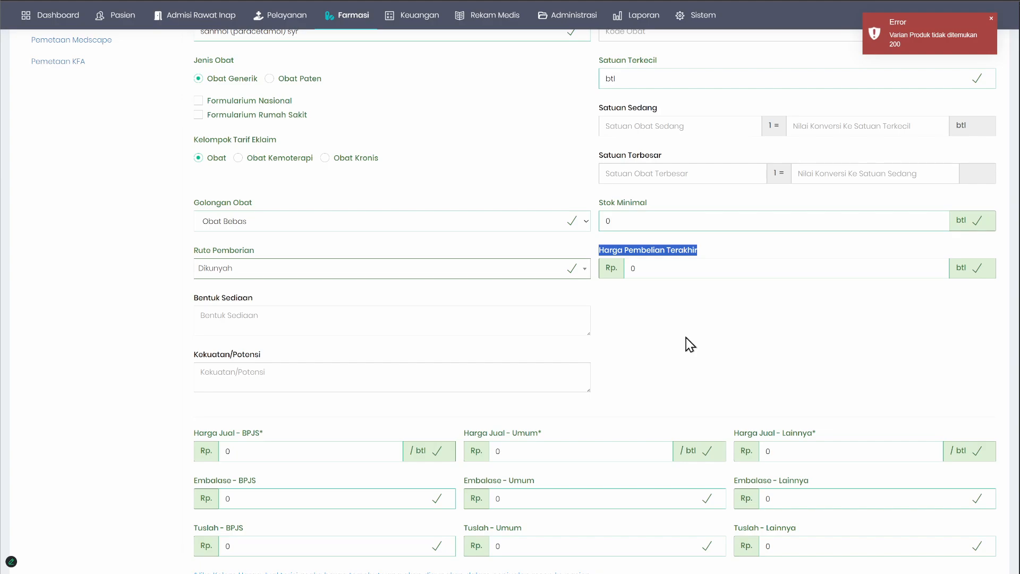
scroll(686, 337, "up", 2)
left_click(736, 353)
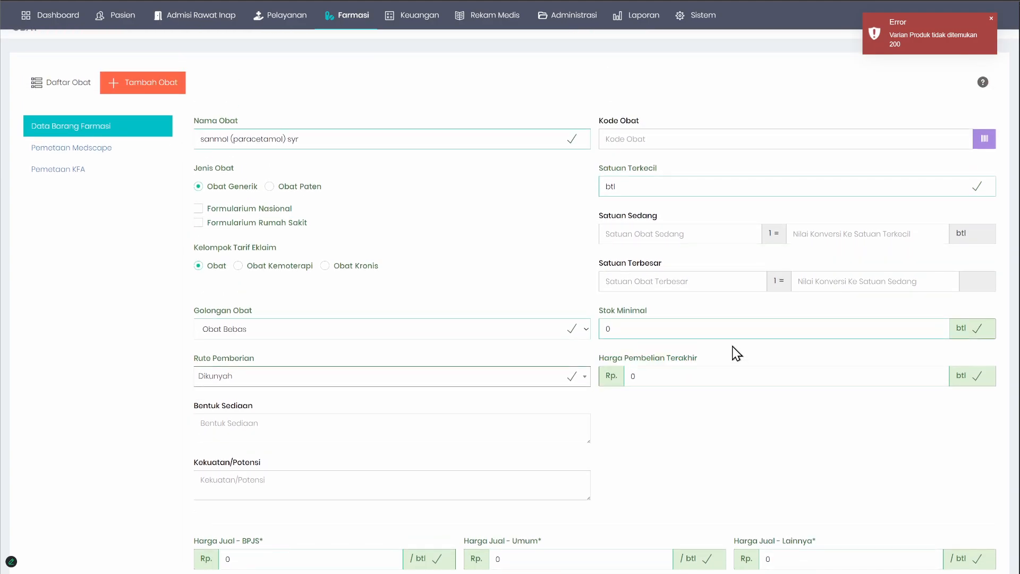
left_click_drag(598, 358, 686, 361)
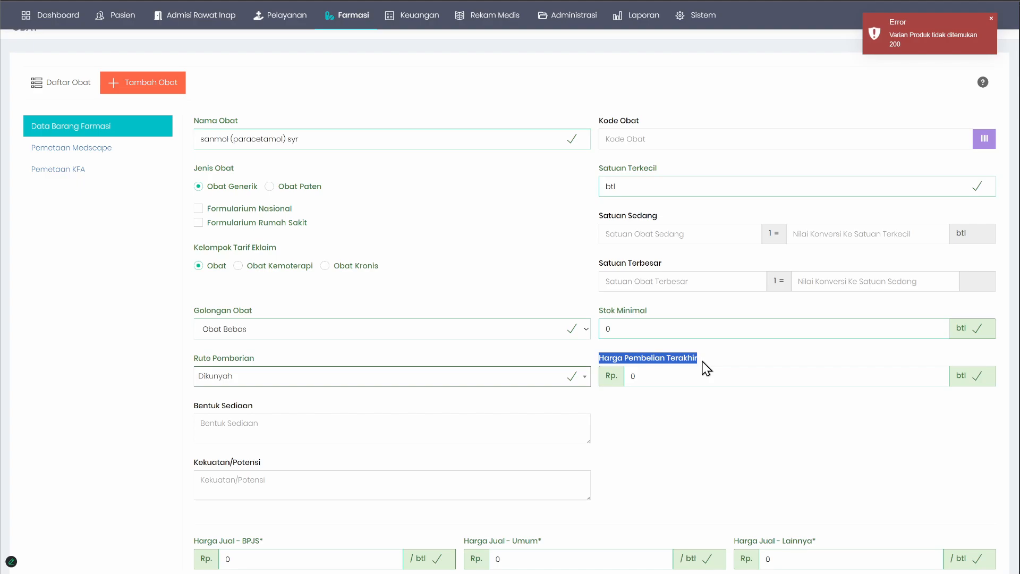
left_click(688, 379)
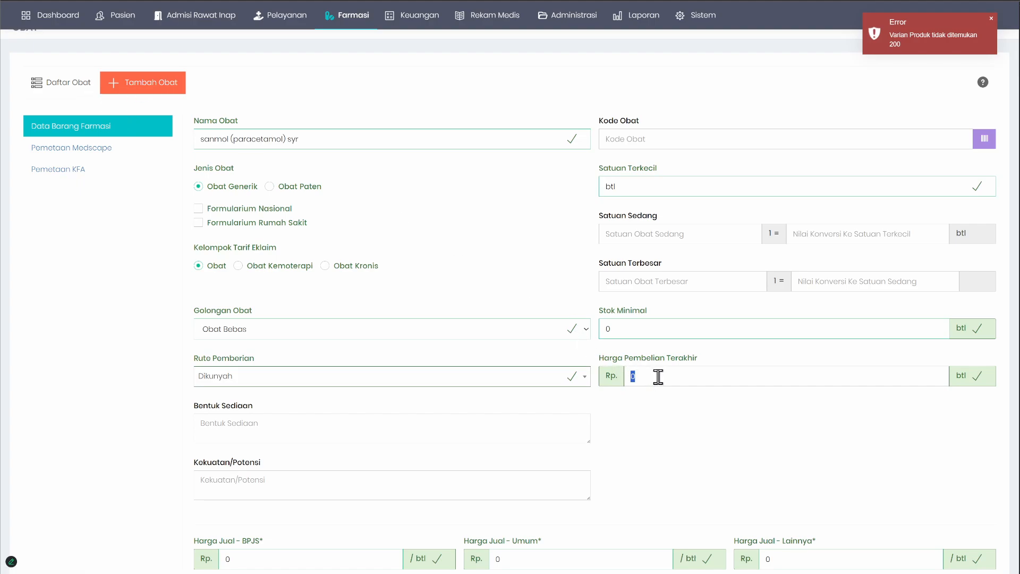
Step: Open the pharmacy goods receipt page and start a new receipt without a prior order
left_click(346, 15)
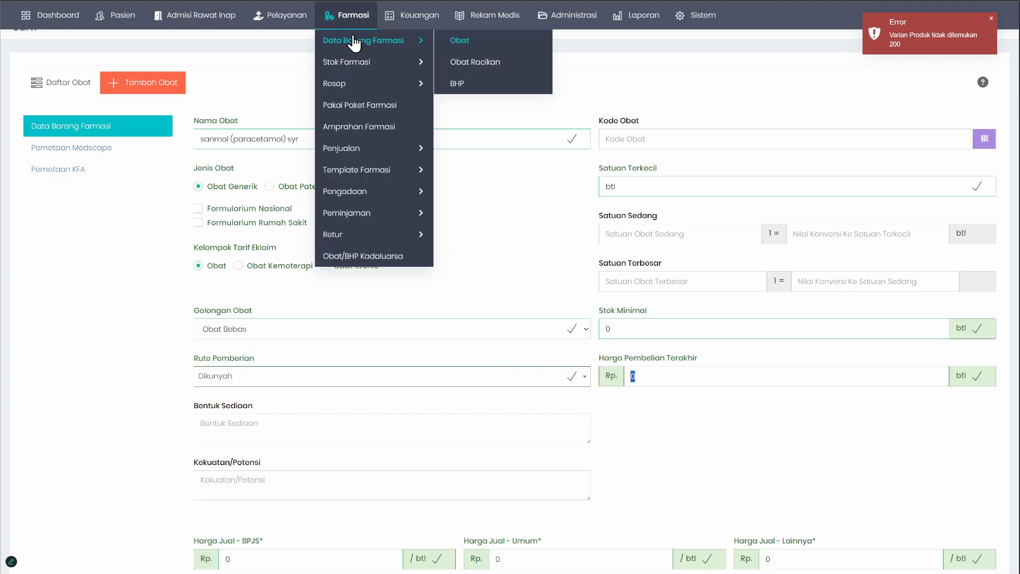
mouse_move(378, 169)
left_click(494, 215)
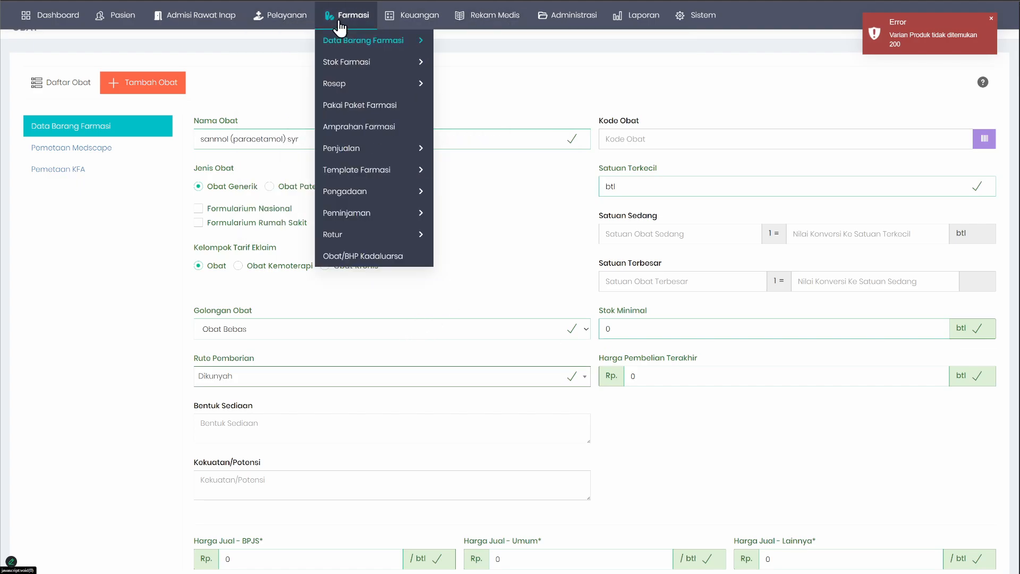
mouse_move(364, 196)
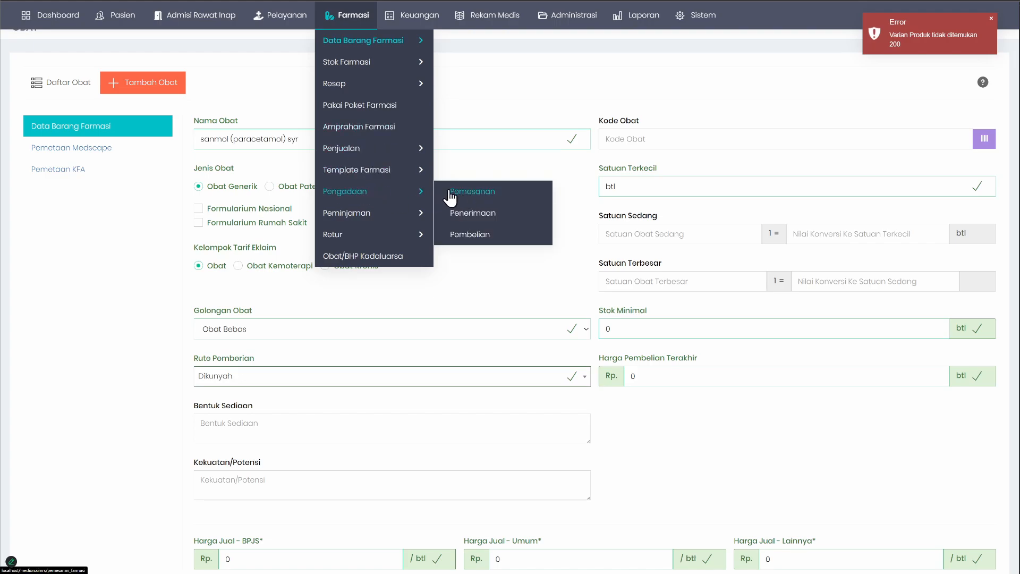
left_click(476, 216)
left_click(183, 131)
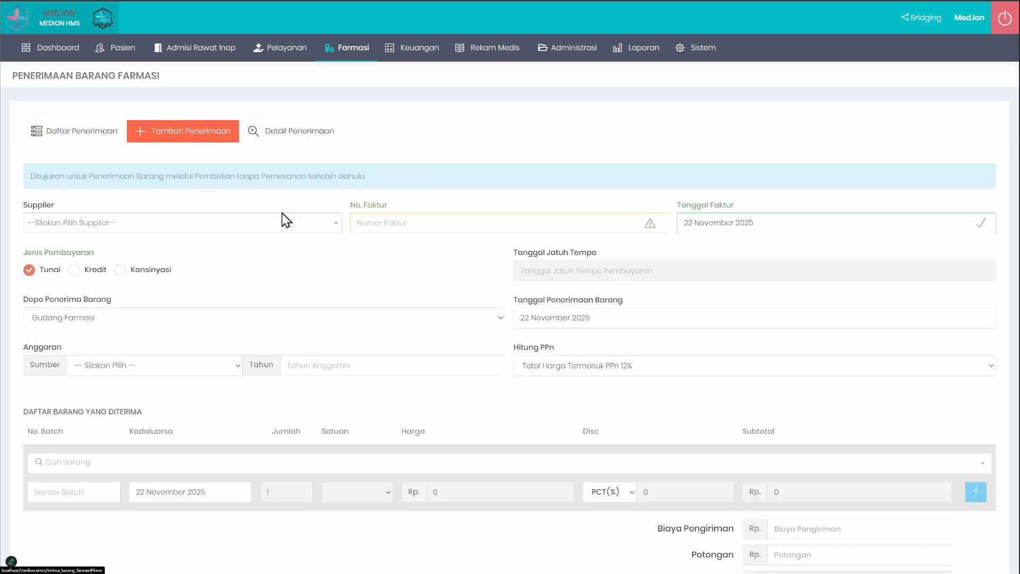
Step: Search the received items for "bioco" and choose BIOCOMBIN 5000 (Mepro/KF)
scroll(312, 234, "down", 1)
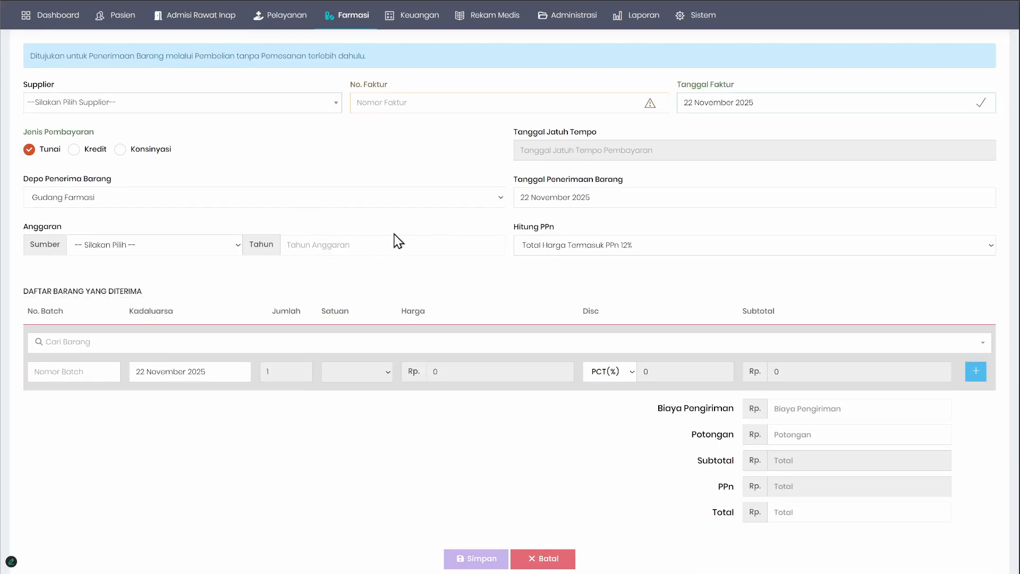
scroll(394, 234, "up", 1)
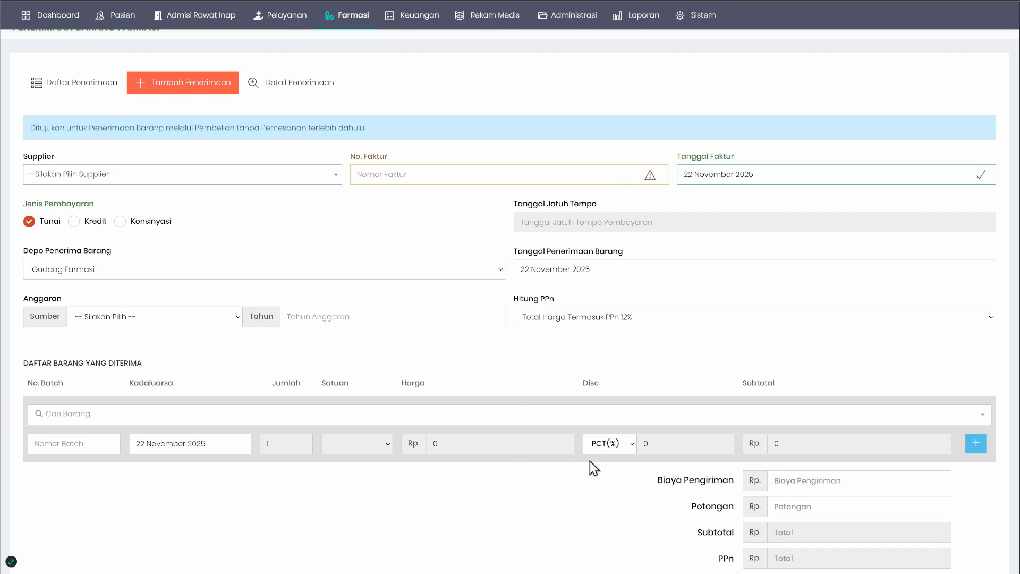
scroll(619, 461, "down", 2)
left_click(118, 308)
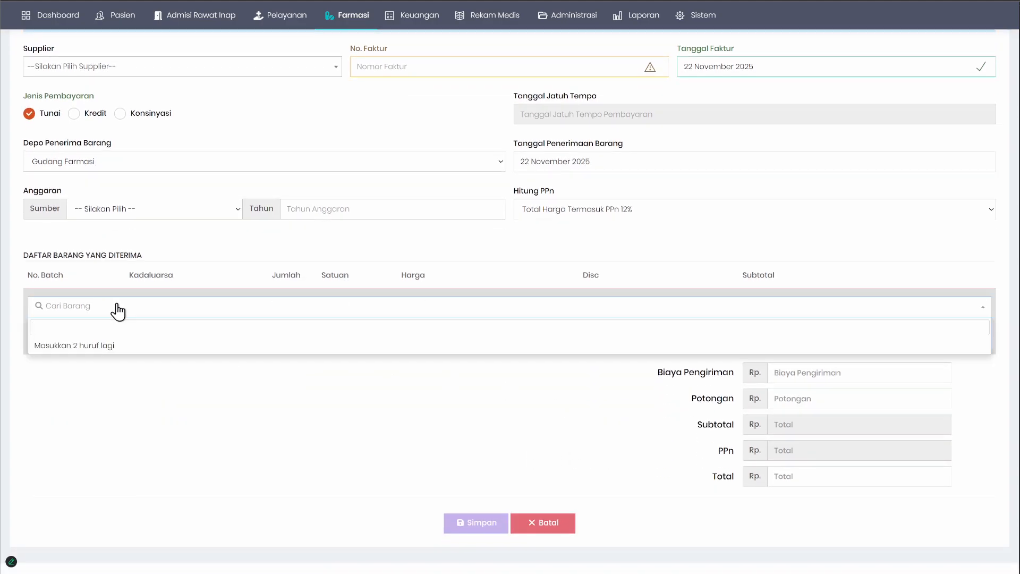
type("bioco")
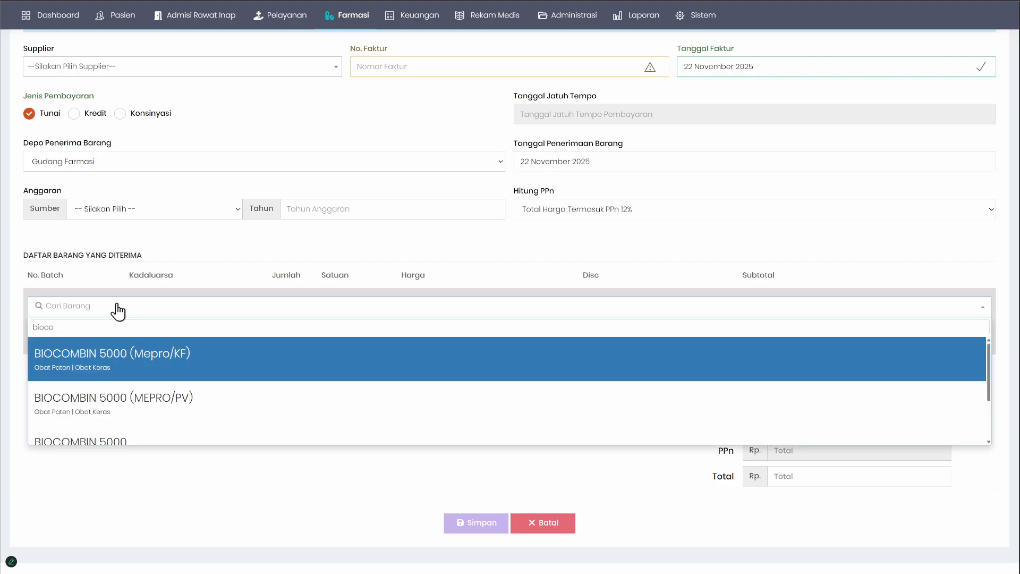
left_click(118, 353)
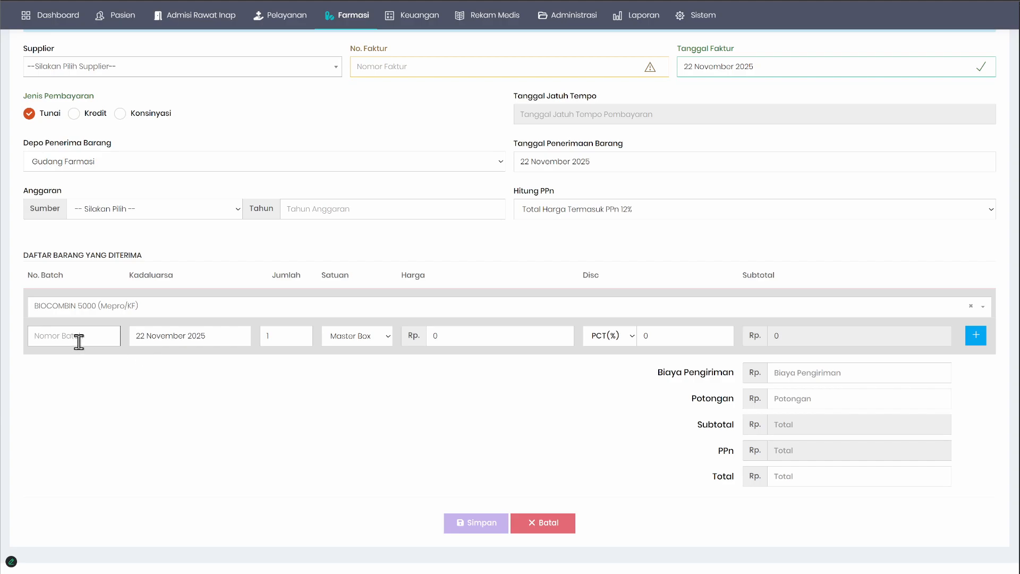
Step: Enter batch number 45646546 and a price of Rp. 10.000.000 for the BIOCOMBIN 5000 (Mepro/KF) item
type("45646546")
left_click(499, 334)
type("10000000")
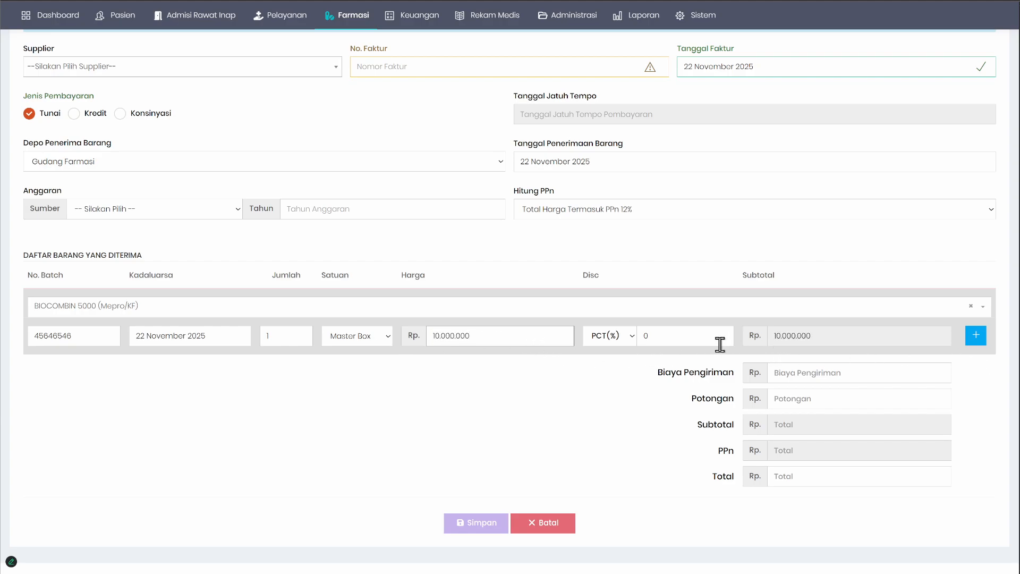
Step: Reduce the price to Rp. 10.000 and add BIOCOMBIN 5000 (Mepro/KF) to the list of received items
key("BackSpace")
key("BackSpace")
key("BackSpace")
left_click(977, 340)
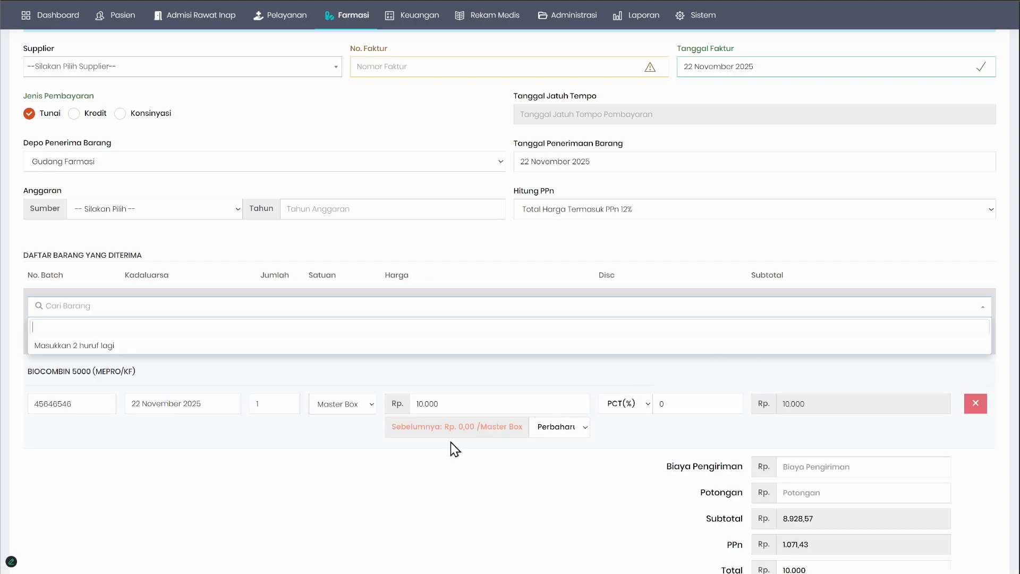
Step: Examine the previous price of the received BIOCOMBIN 5000 and the options for updating or not updating the purchase price
left_click_drag(401, 427, 497, 428)
double_click(410, 428)
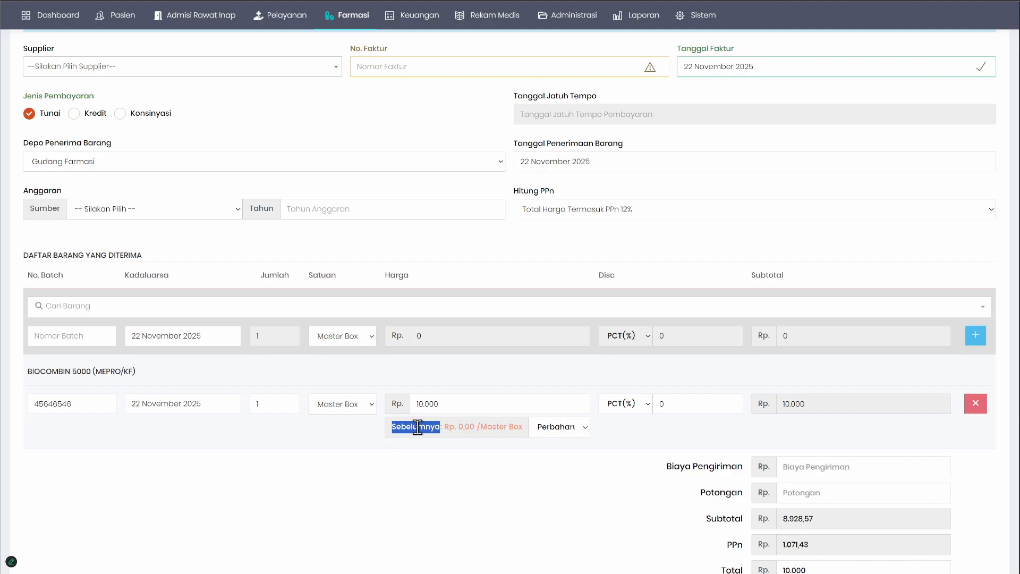
left_click(572, 432)
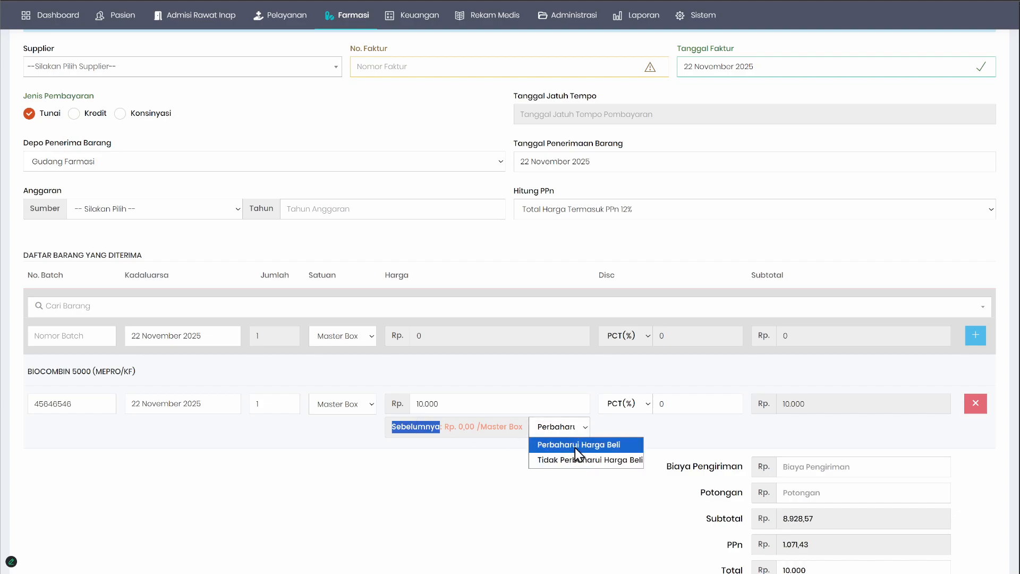
left_click(348, 461)
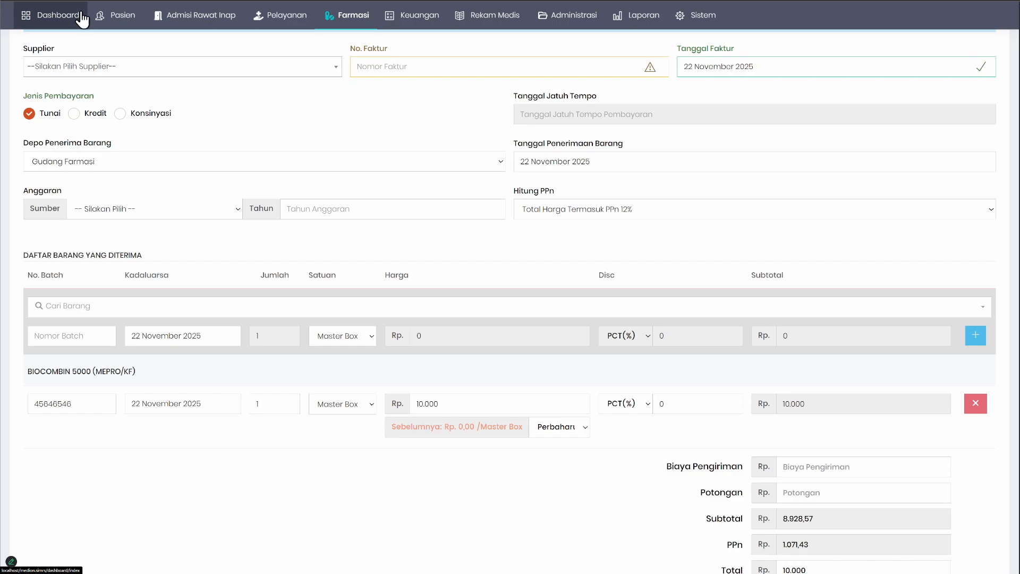
left_click(563, 435)
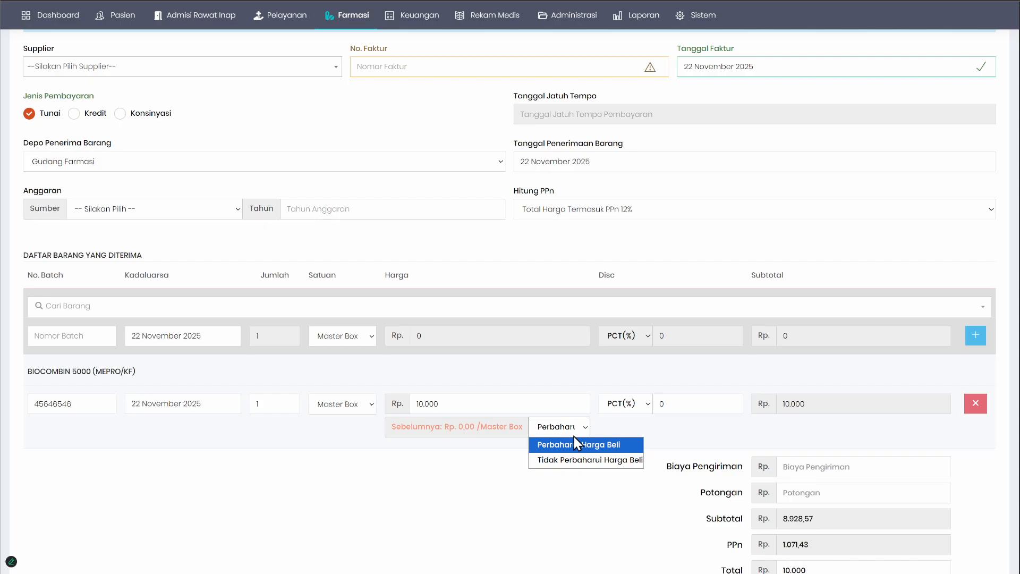
scroll(398, 340, "up", 3)
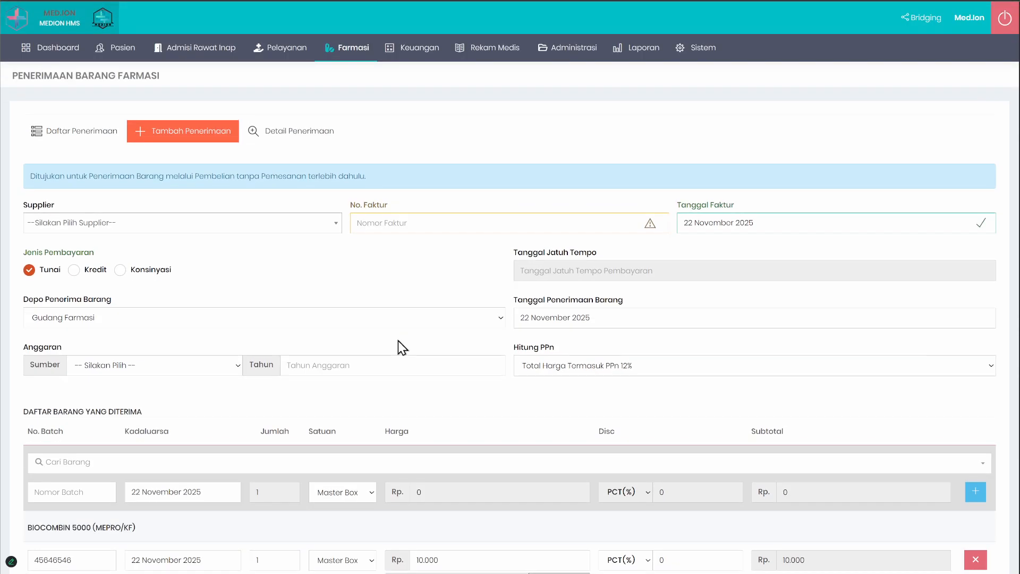
Step: Open a new drug form from the Obat page and examine its Harga Pembelian Terakhir and Harga Jual - BPJS fields
mouse_move(351, 62)
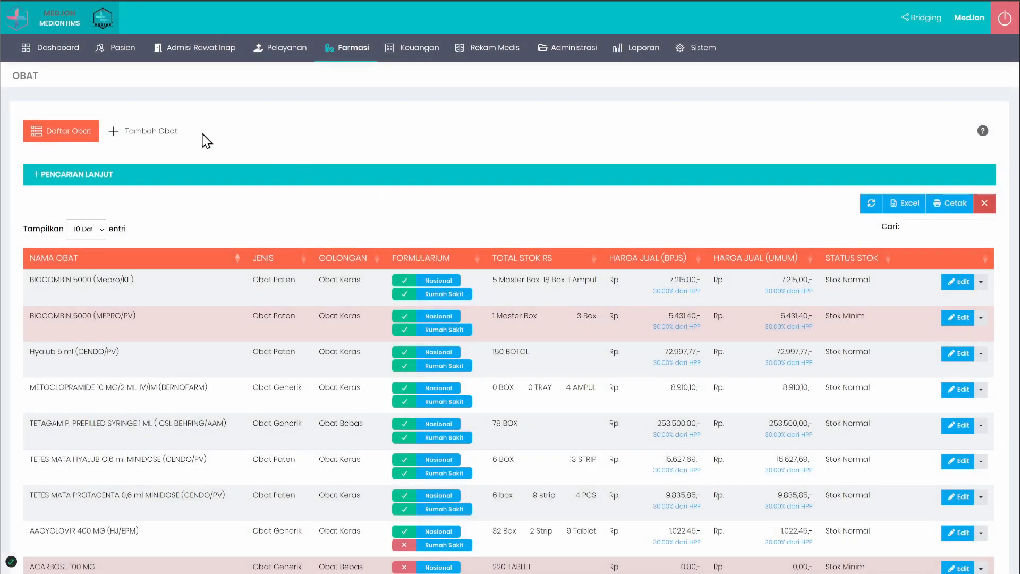
left_click(160, 133)
scroll(627, 387, "down", 2)
triple_click(703, 322)
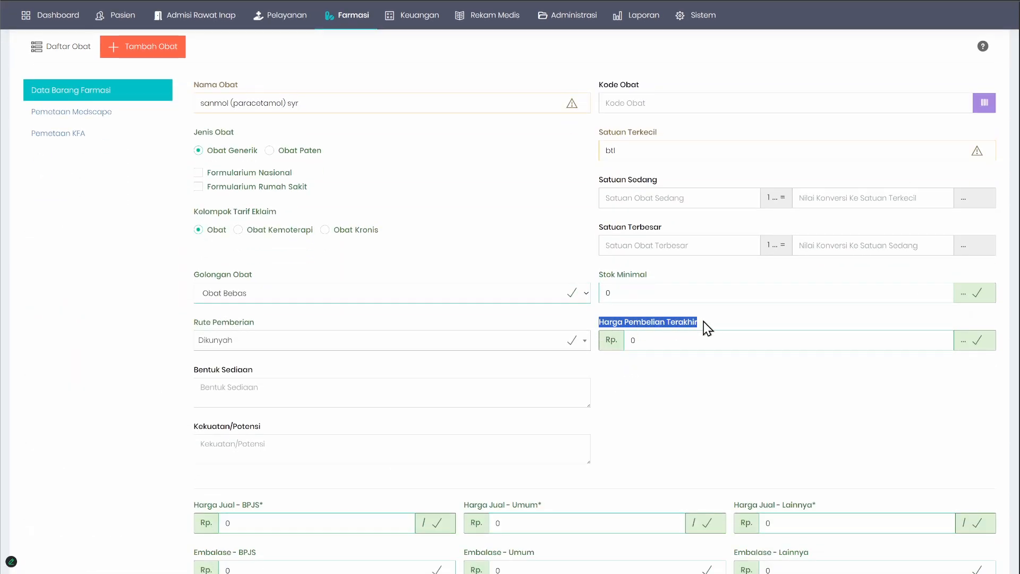
left_click(651, 336)
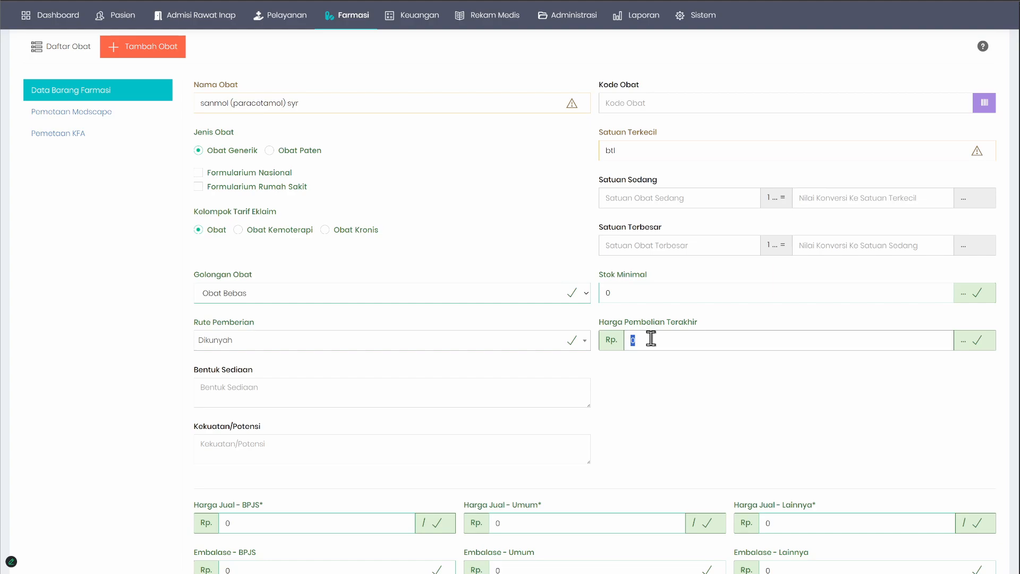
scroll(666, 436, "down", 3)
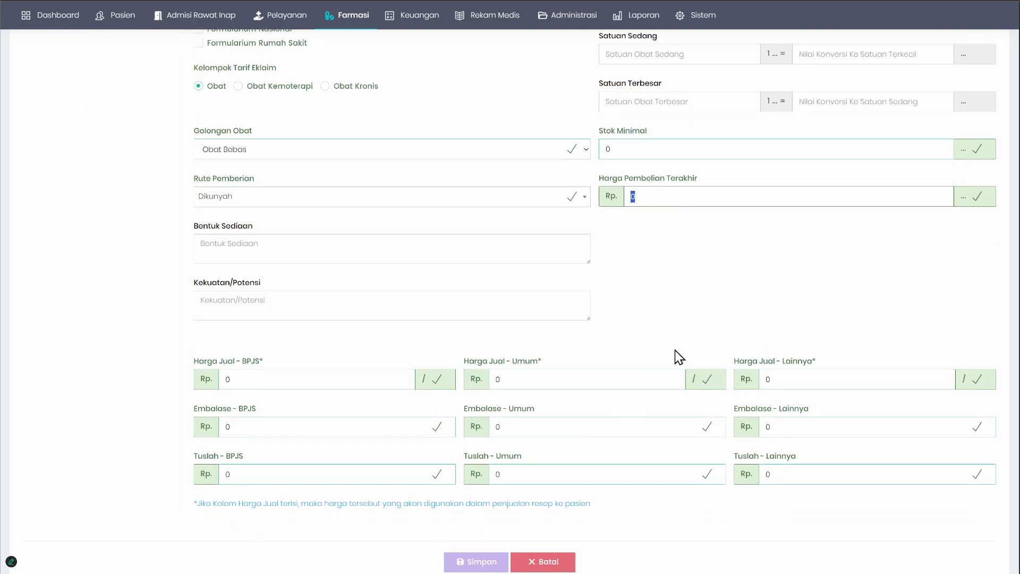
left_click(252, 378)
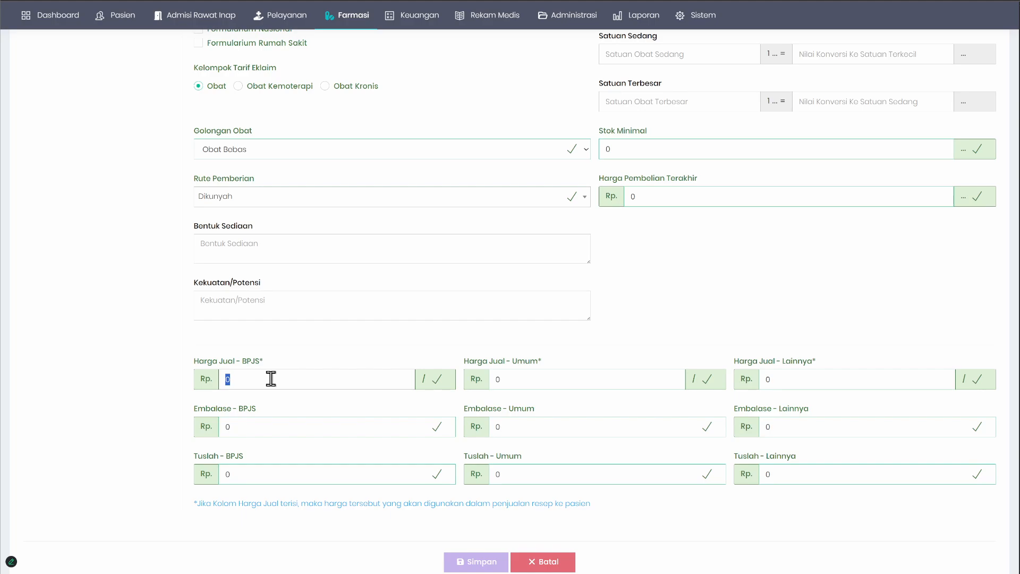
scroll(272, 372, "up", 3)
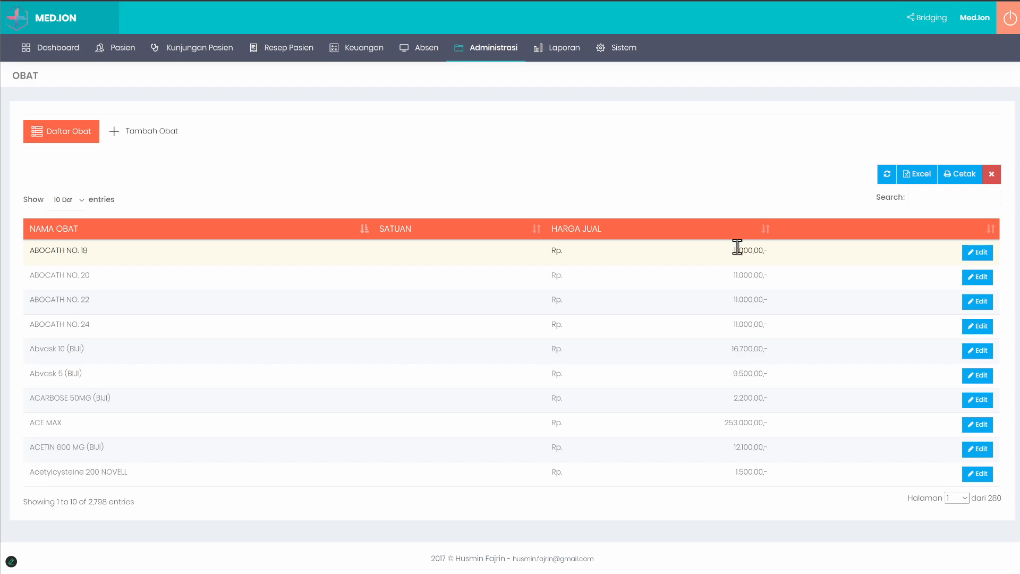
Step: Open ABOCATH NO. 18 for editing in the MED.ION clinic application and examine its Harga Obat field
triple_click(736, 247)
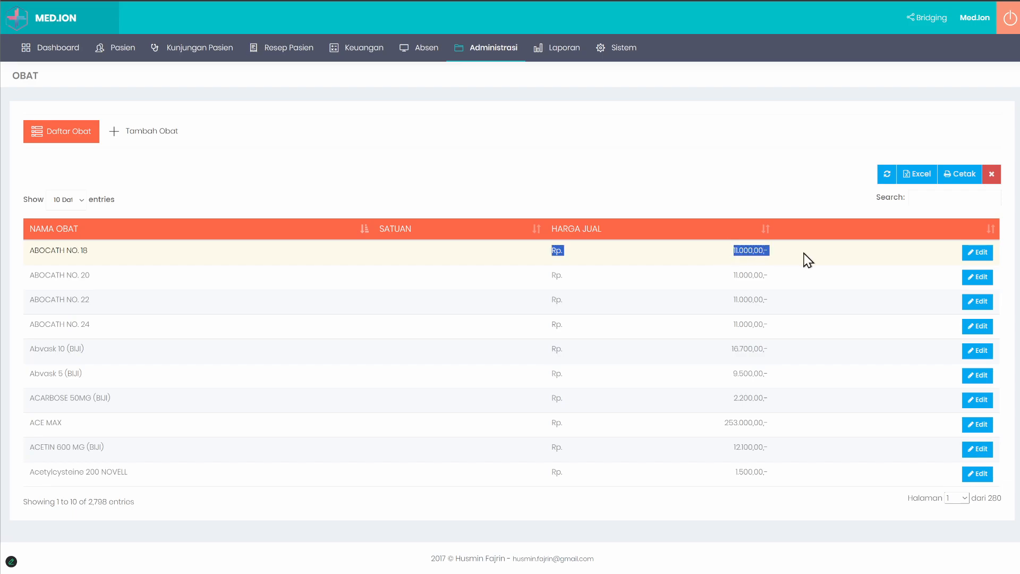
left_click(971, 254)
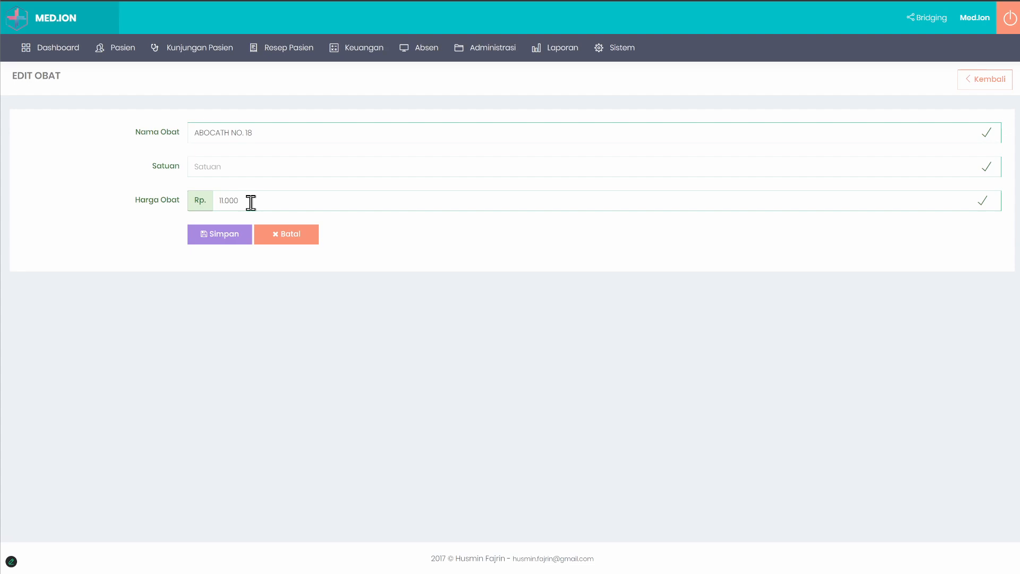
left_click_drag(250, 200, 215, 212)
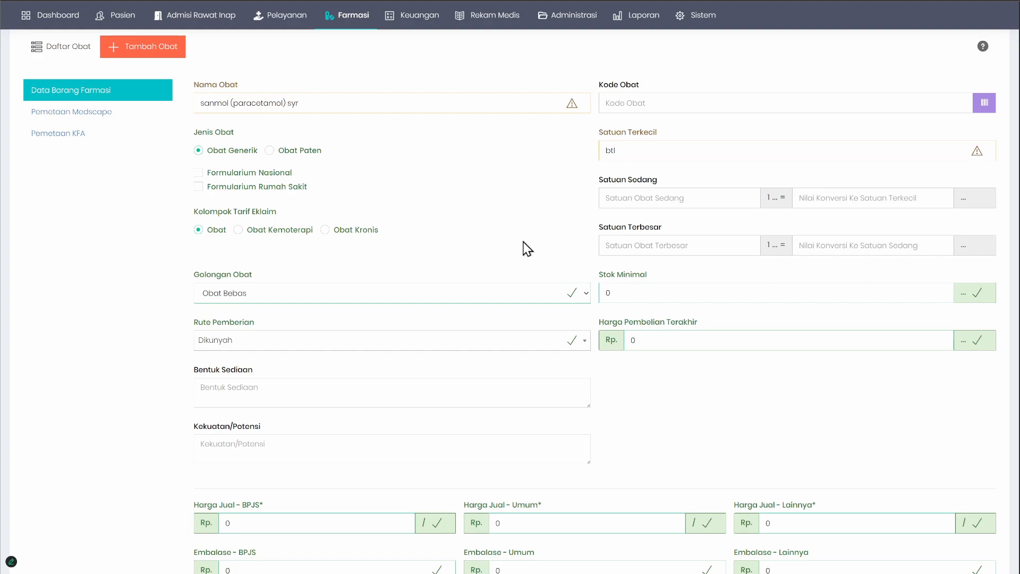
Step: Review the unit, purchase price and selling price fields of the new drug form in MEDION HMS
scroll(546, 254, "down", 3)
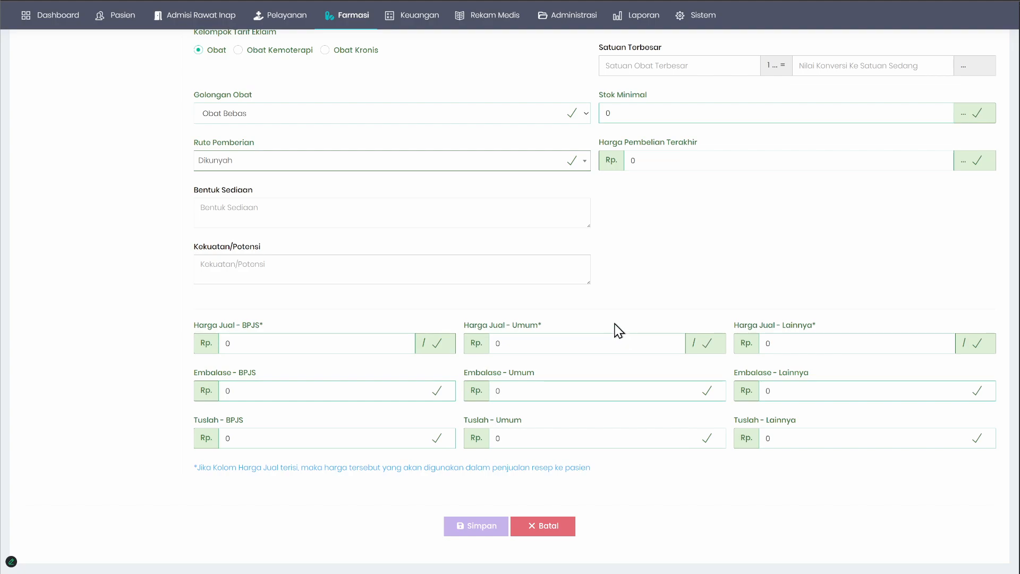
scroll(617, 329, "up", 5)
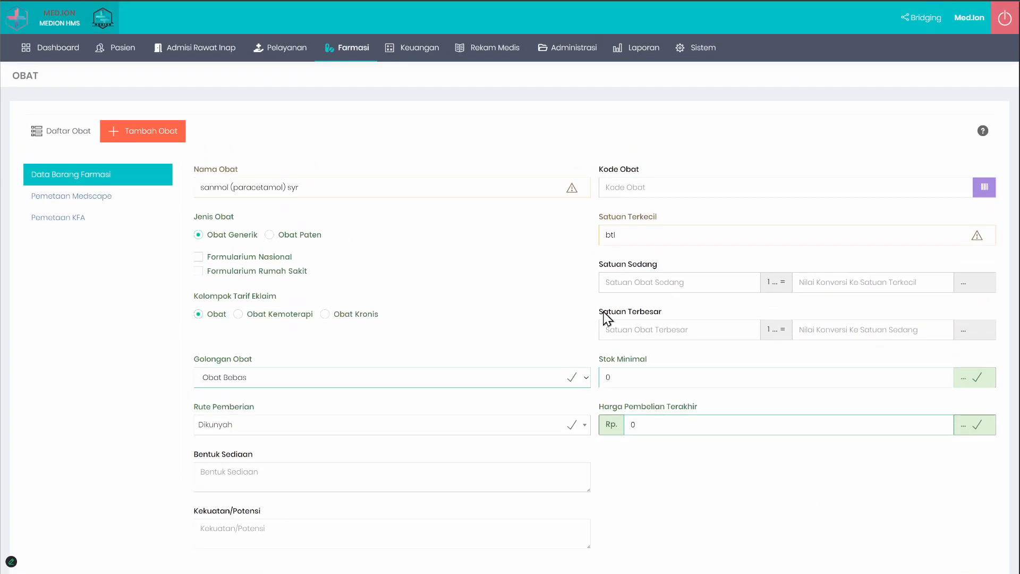
scroll(607, 318, "down", 3)
scroll(605, 314, "up", 3)
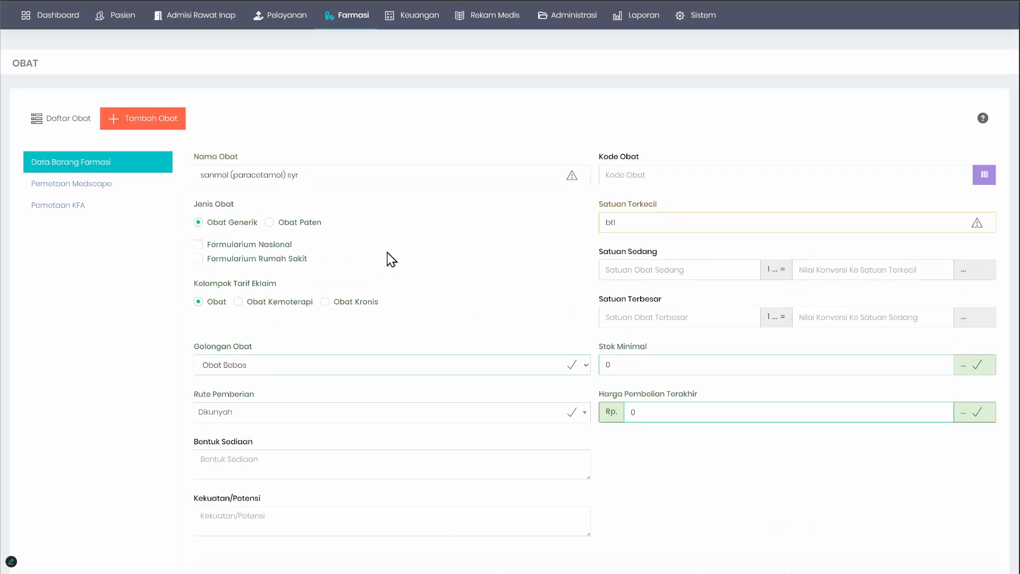
Step: Return to the drug list and examine the actions available for the BIOCOMBIN 5000 (Mepro/KF) row
left_click(66, 121)
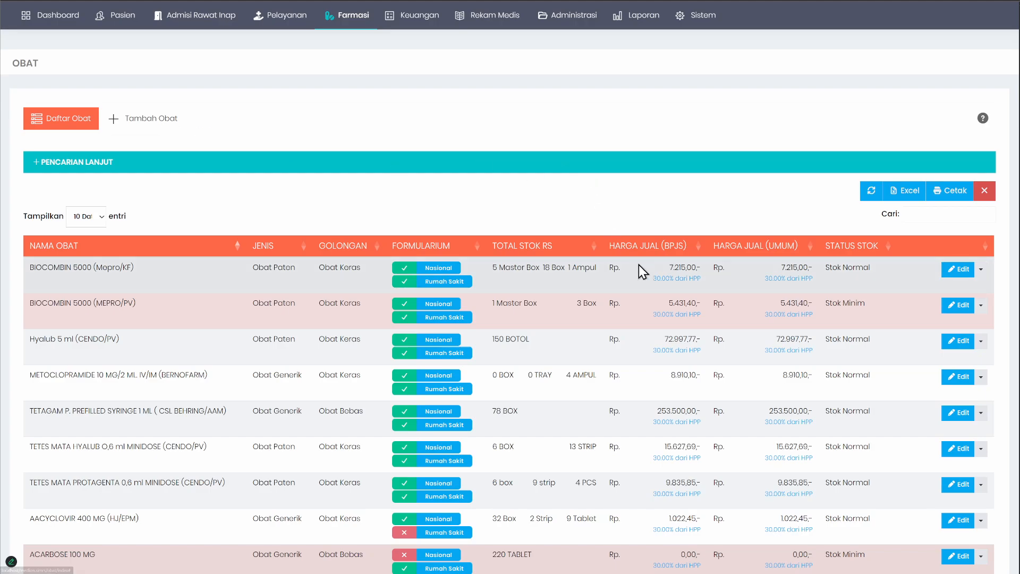
right_click(634, 273)
left_click(589, 193)
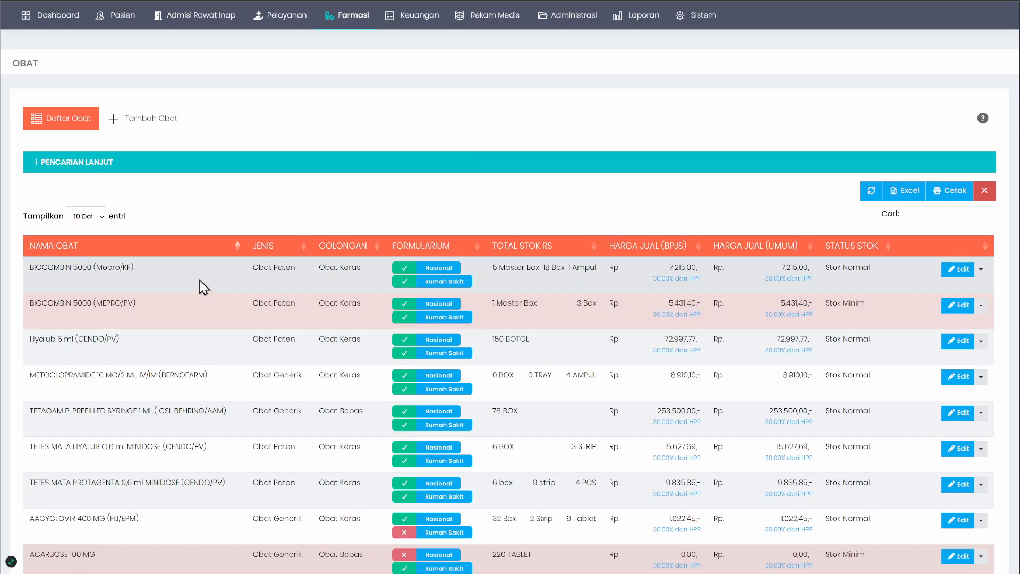
scroll(505, 278, "down", 3)
scroll(506, 278, "up", 3)
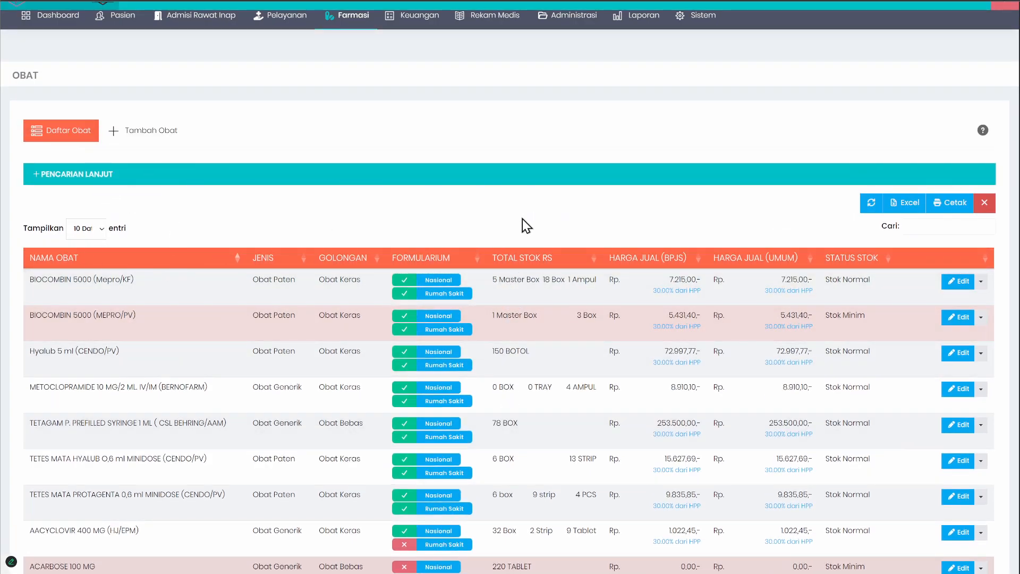
scroll(438, 210, "down", 1)
scroll(439, 210, "up", 1)
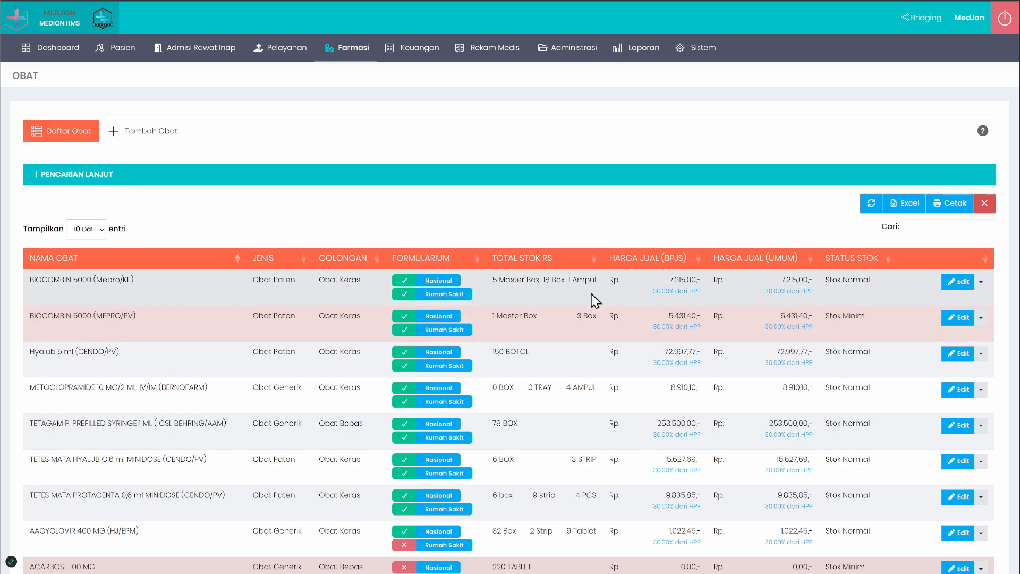
right_click(591, 294)
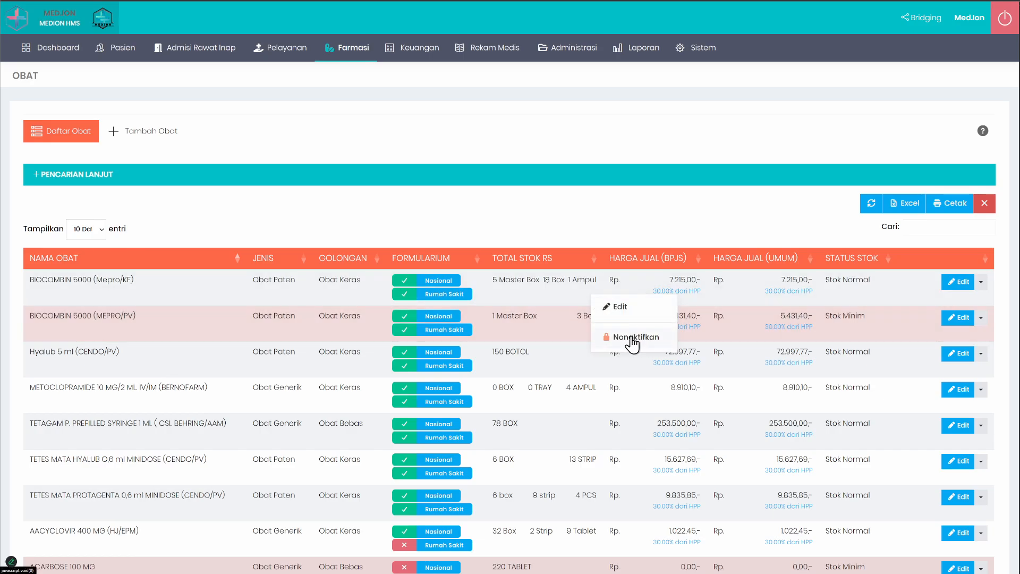
left_click(598, 224)
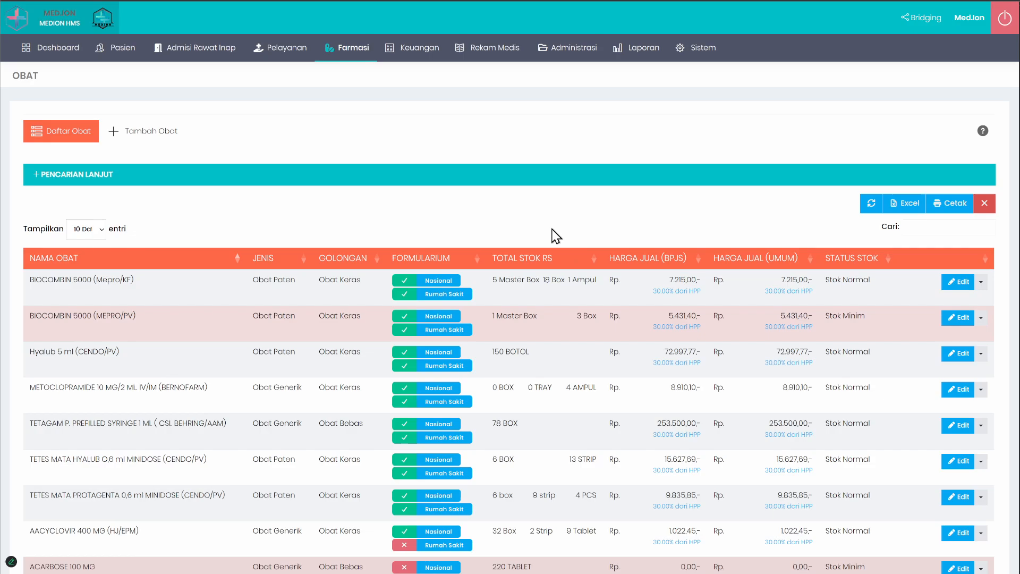
Step: Deactivate BIOCOMBIN 5000 (MEPRO/PV) in the drug list and confirm the status change
right_click(540, 330)
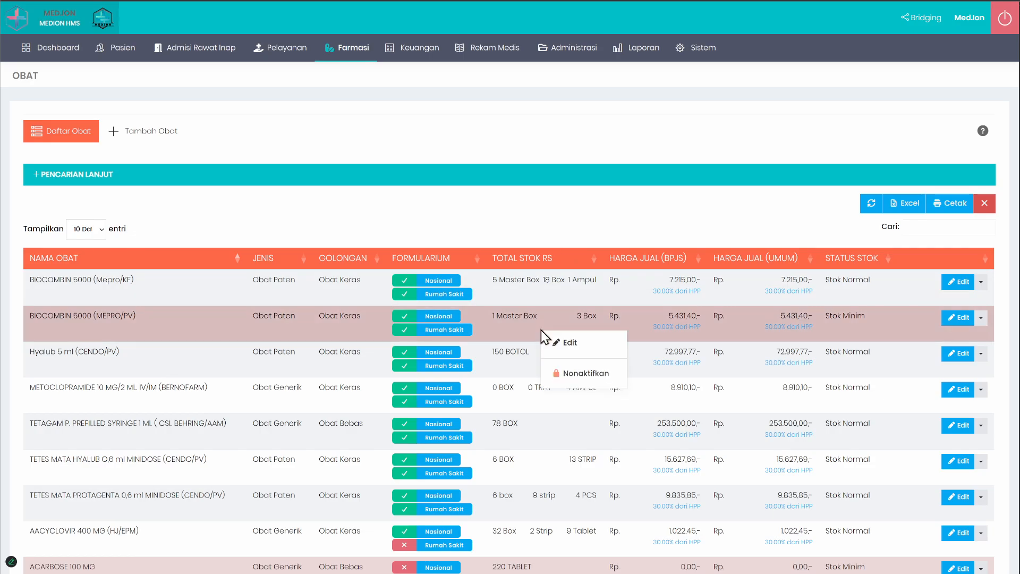
left_click(581, 376)
left_click(483, 359)
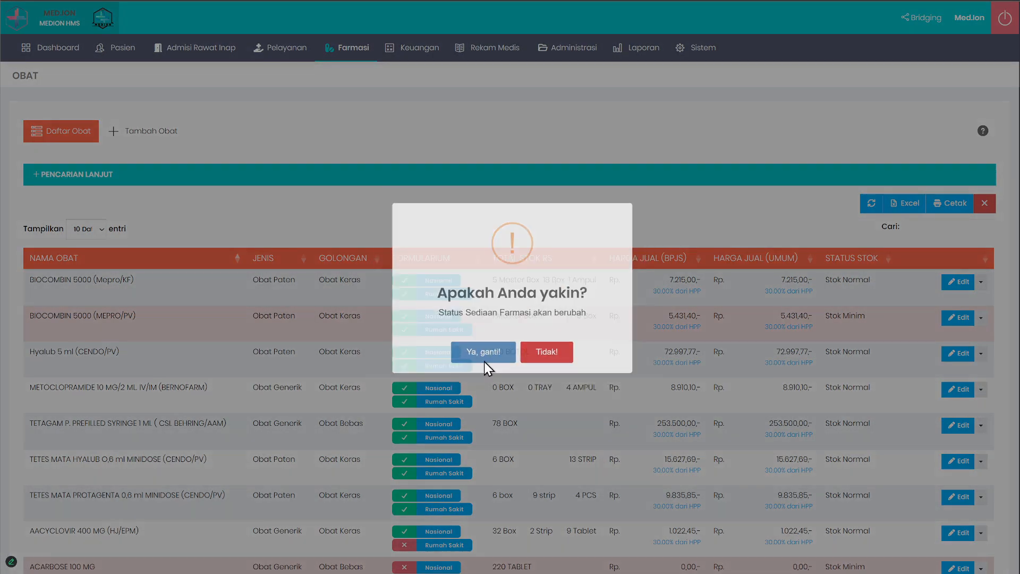
left_click(512, 363)
Step: Reactivate BIOCOMBIN 5000 (MEPRO/PV) in the drug list and confirm the status change
right_click(501, 328)
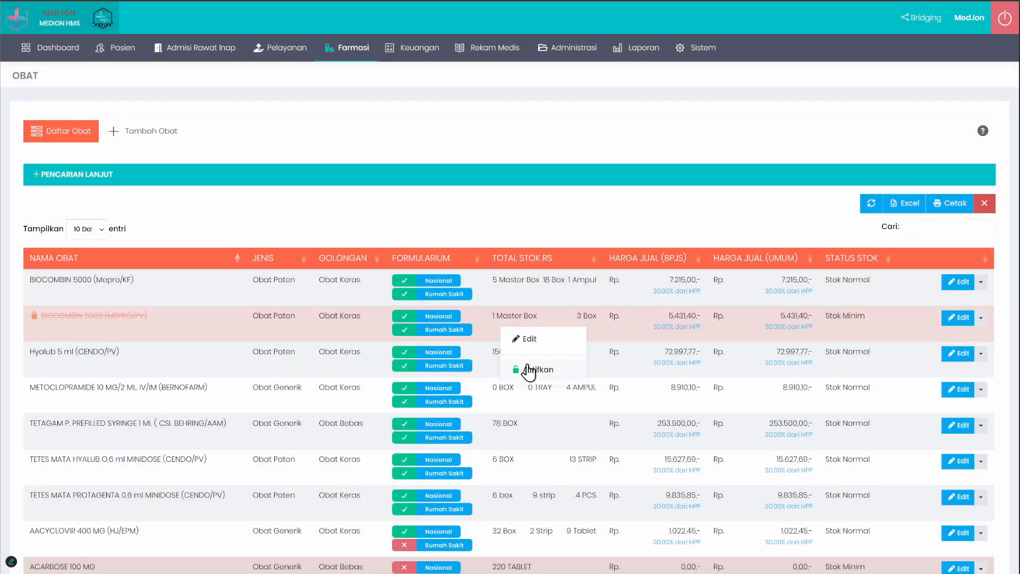
left_click(528, 372)
left_click(468, 361)
left_click(519, 366)
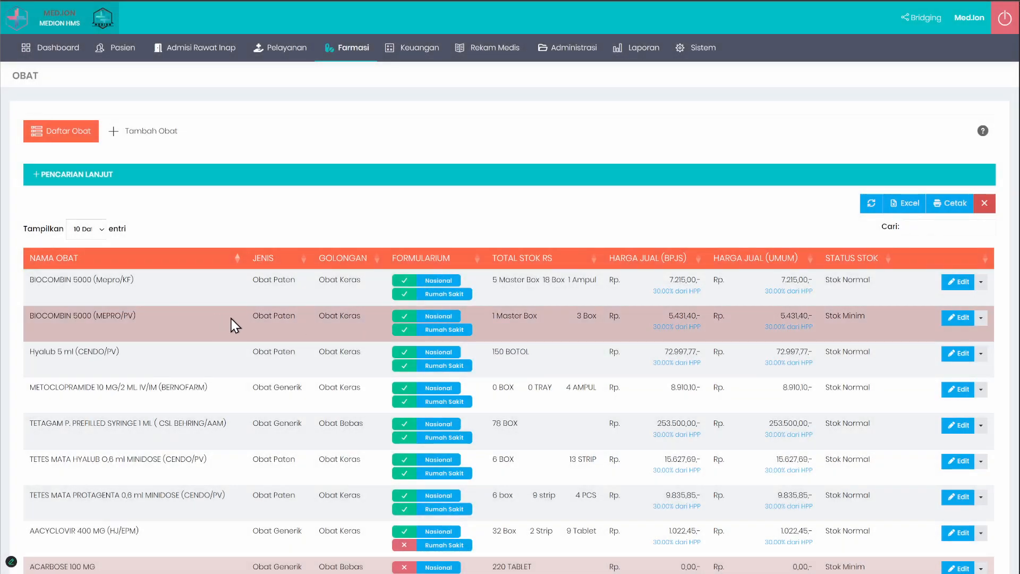
Step: Open the pharmacy's BHP (Bahan Habis Pakai) master data and bring up the form for adding a new item
left_click(346, 47)
mouse_move(372, 80)
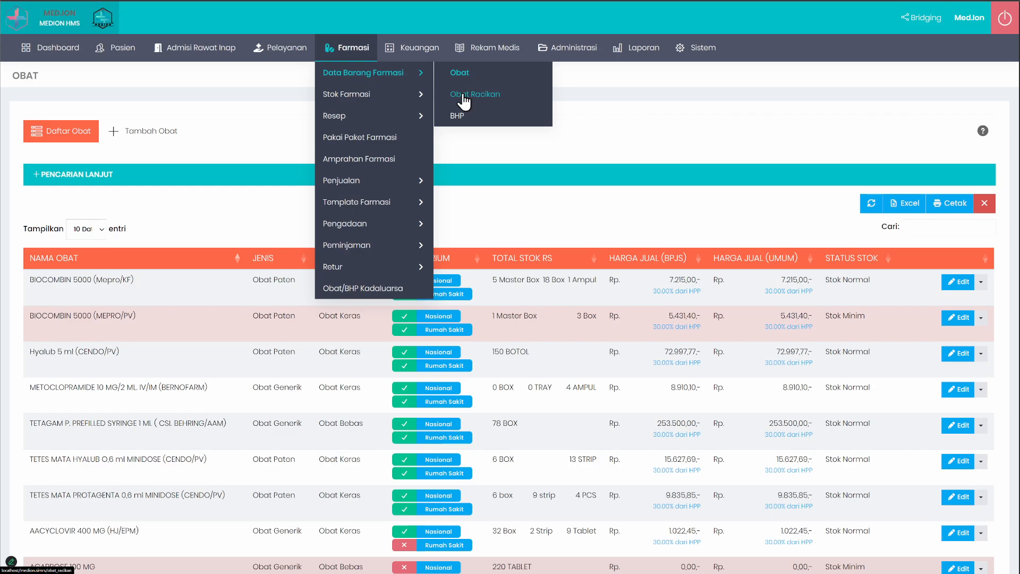
left_click(456, 117)
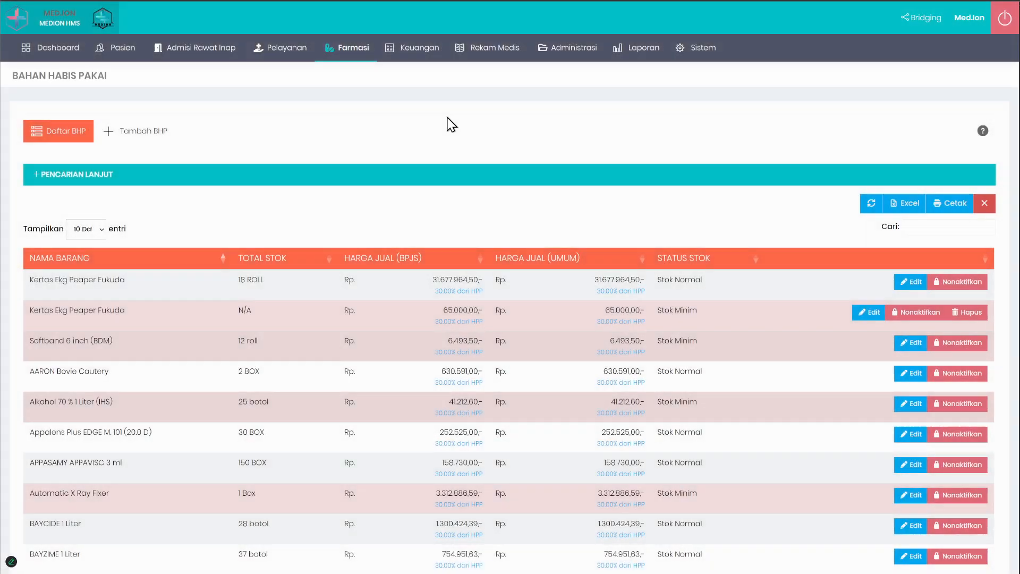
left_click(150, 137)
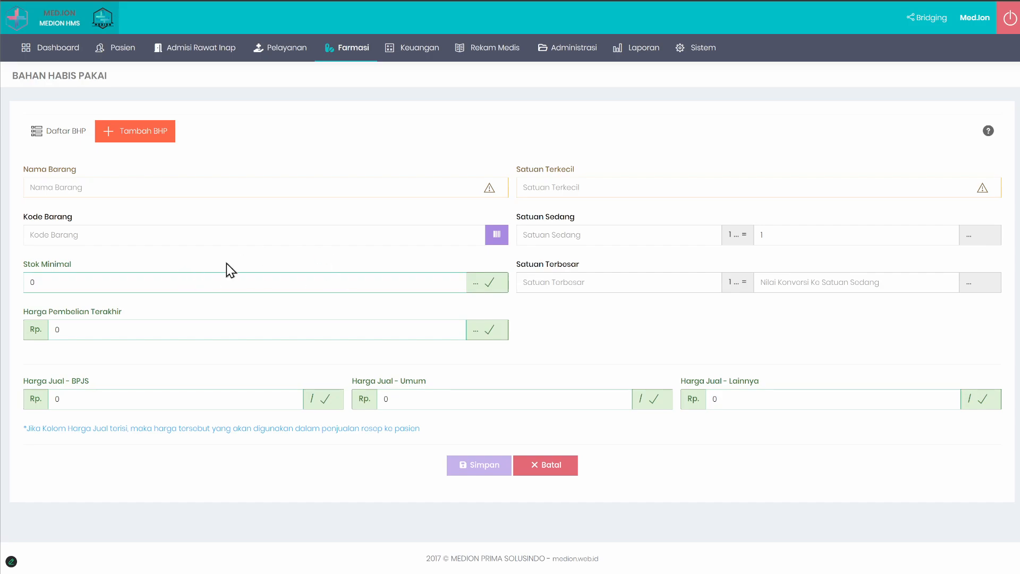
Step: Examine the Satuan Terkecil, Satuan Sedang and Satuan Terbesar fields of the new BHP form
left_click_drag(524, 169, 629, 171)
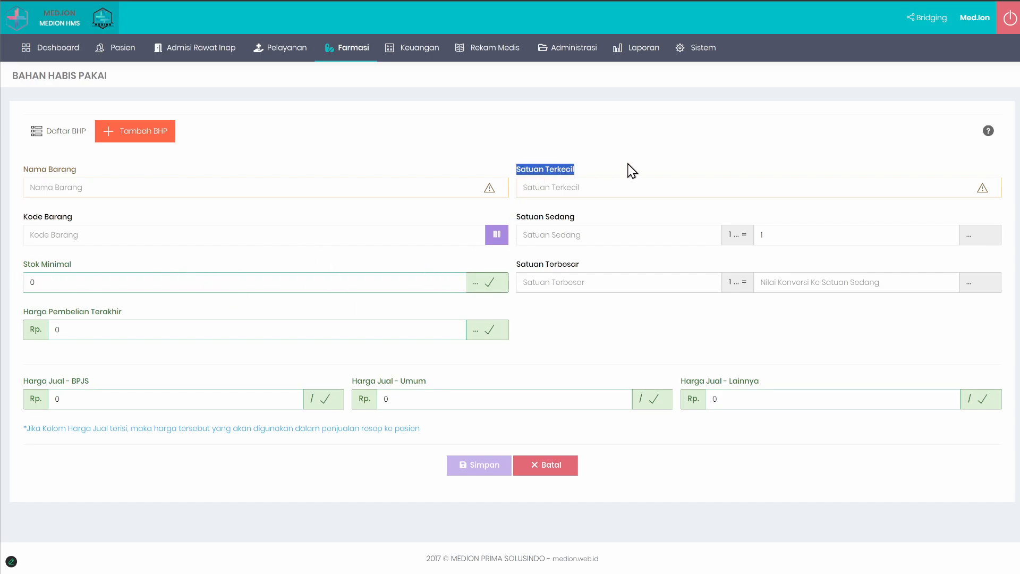
left_click_drag(526, 217, 592, 233)
left_click_drag(519, 266, 599, 276)
left_click(609, 345)
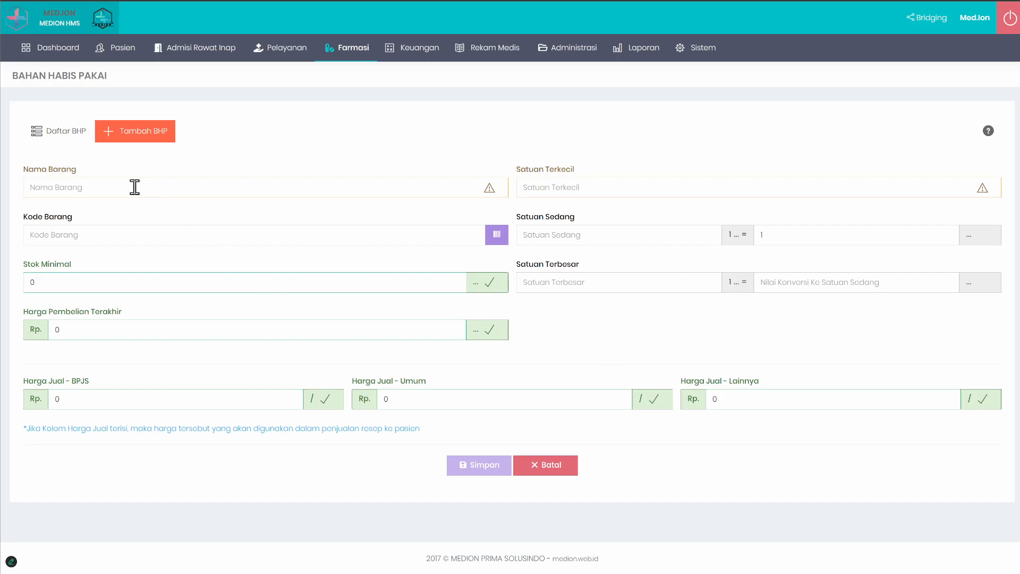
Step: Leave the new BHP form, open the Obat Racikan master data and bring up the form for adding a compounded drug
left_click(53, 130)
mouse_move(348, 48)
mouse_move(350, 75)
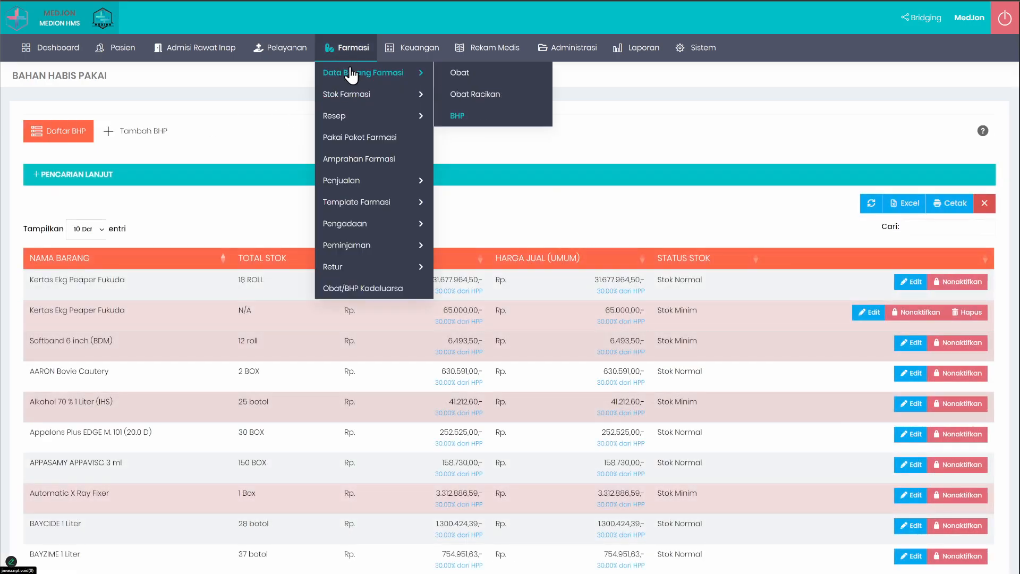
left_click(471, 94)
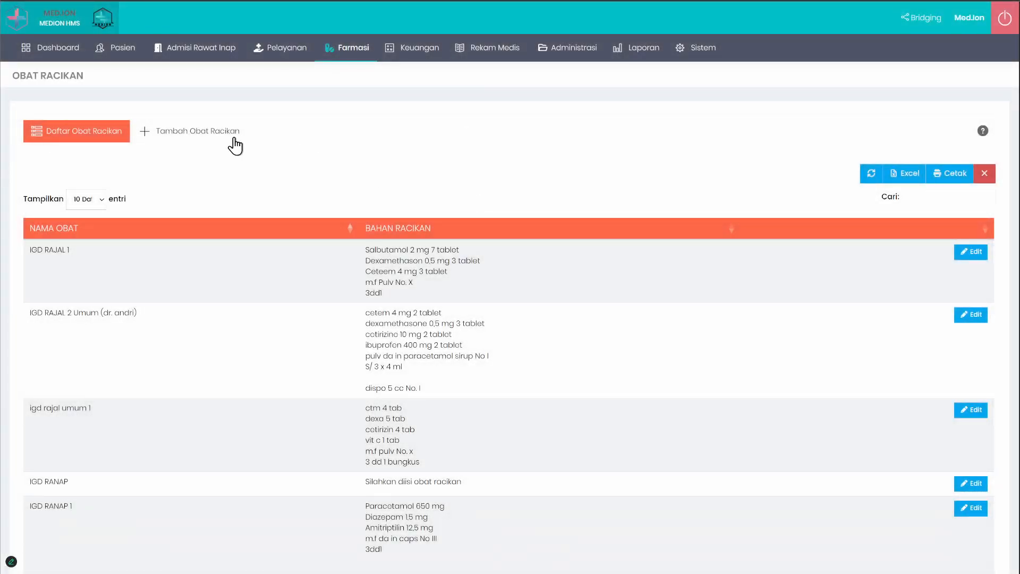
left_click(235, 146)
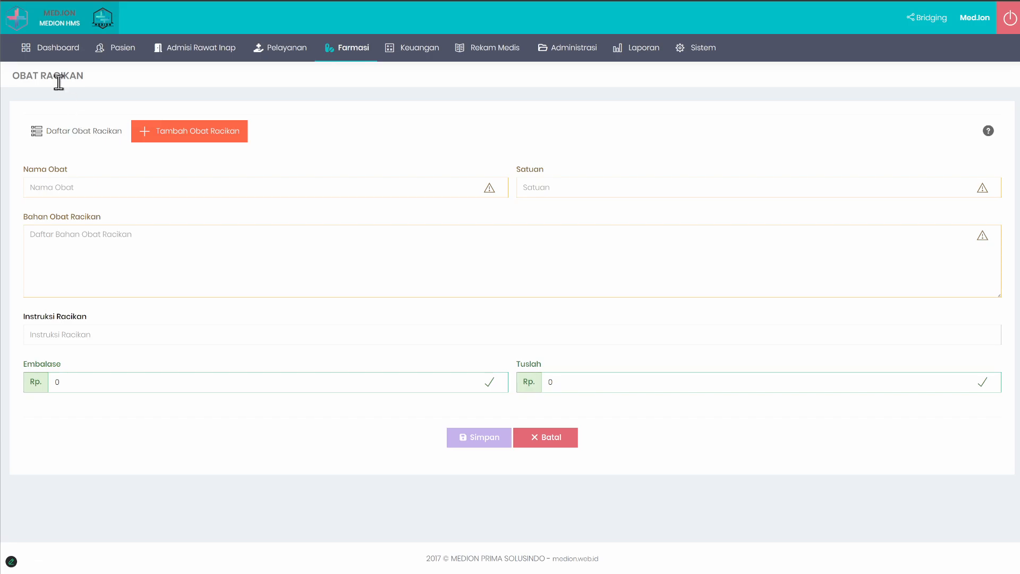
Step: Bring up the Obat Racikan list and examine the ingredients recorded for the compounded drug interna 3
left_click(66, 130)
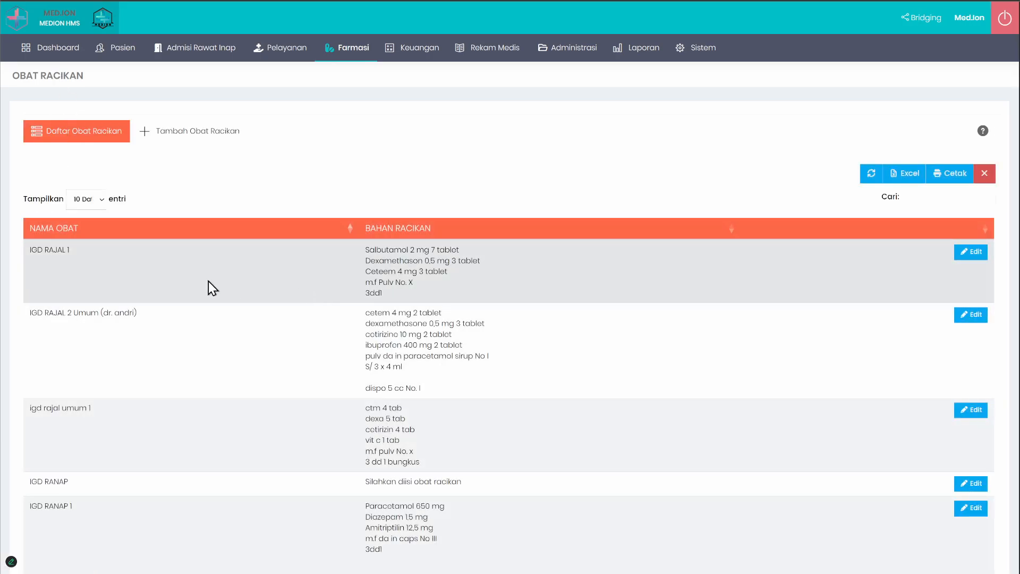
scroll(111, 291, "down", 6)
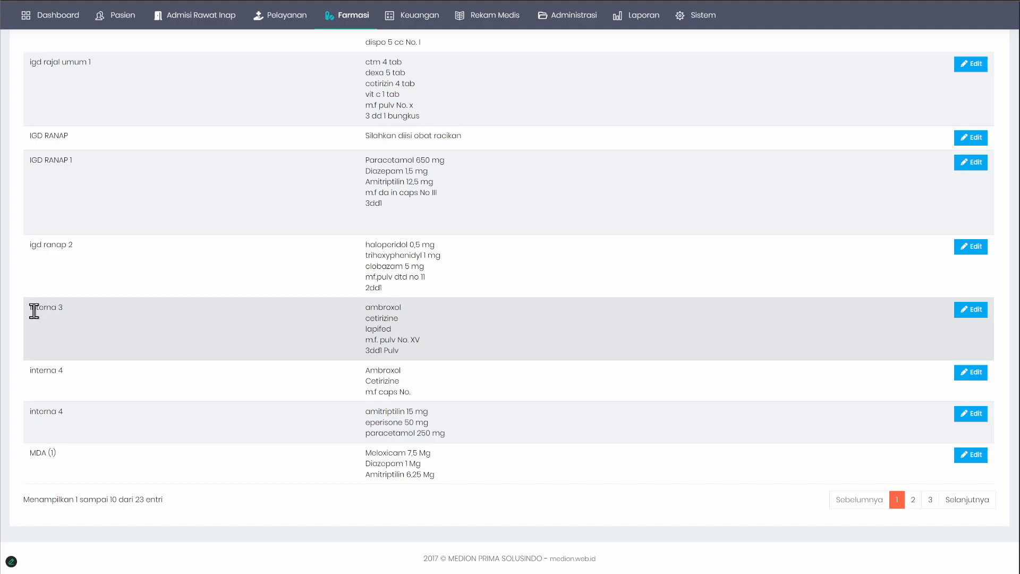
left_click_drag(31, 311, 84, 319)
left_click(117, 317)
left_click_drag(365, 307, 474, 352)
left_click(474, 348)
scroll(474, 348, "up", 4)
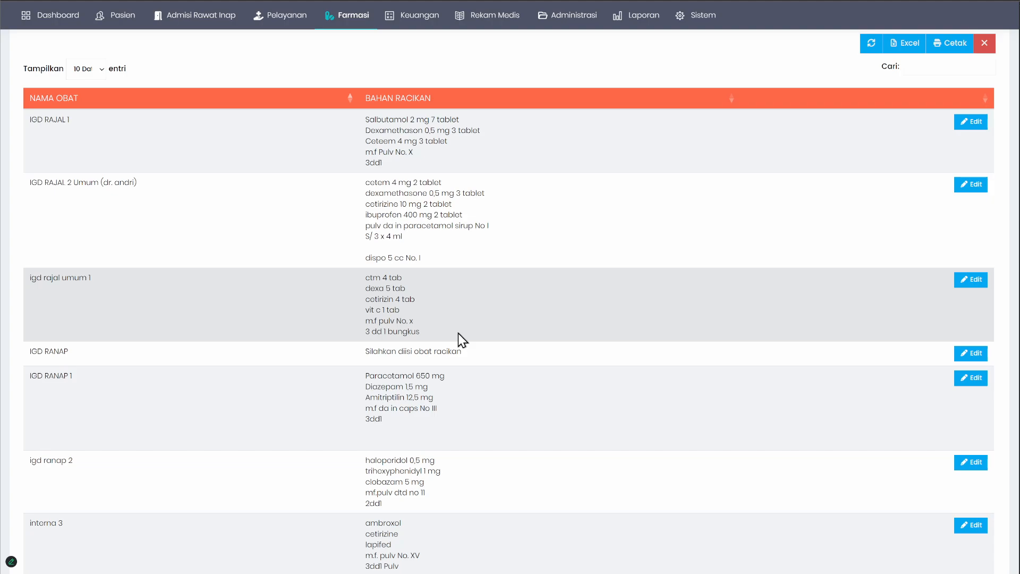
scroll(454, 335, "down", 4)
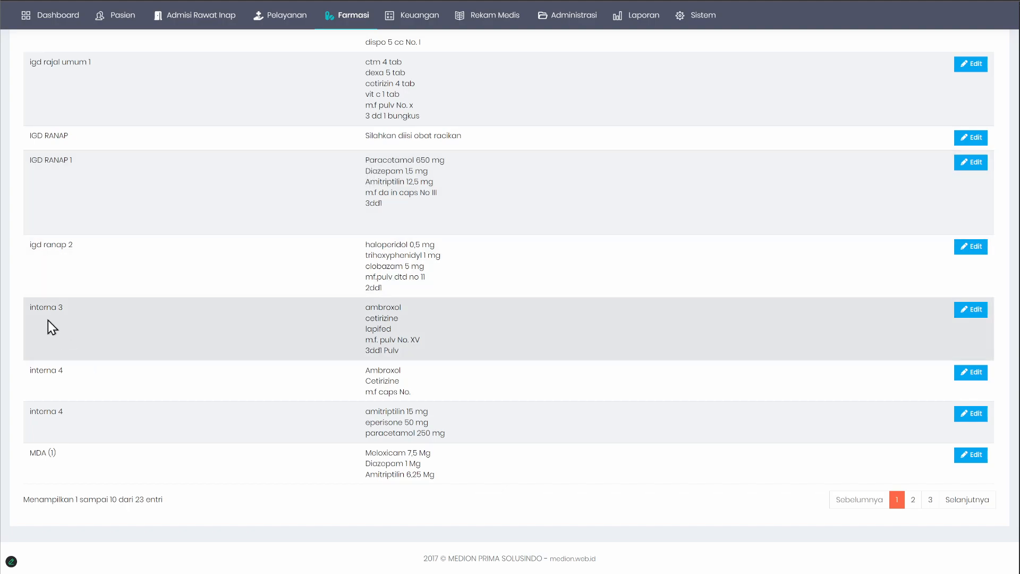
left_click_drag(365, 307, 410, 342)
left_click(440, 385)
scroll(465, 366, "up", 3)
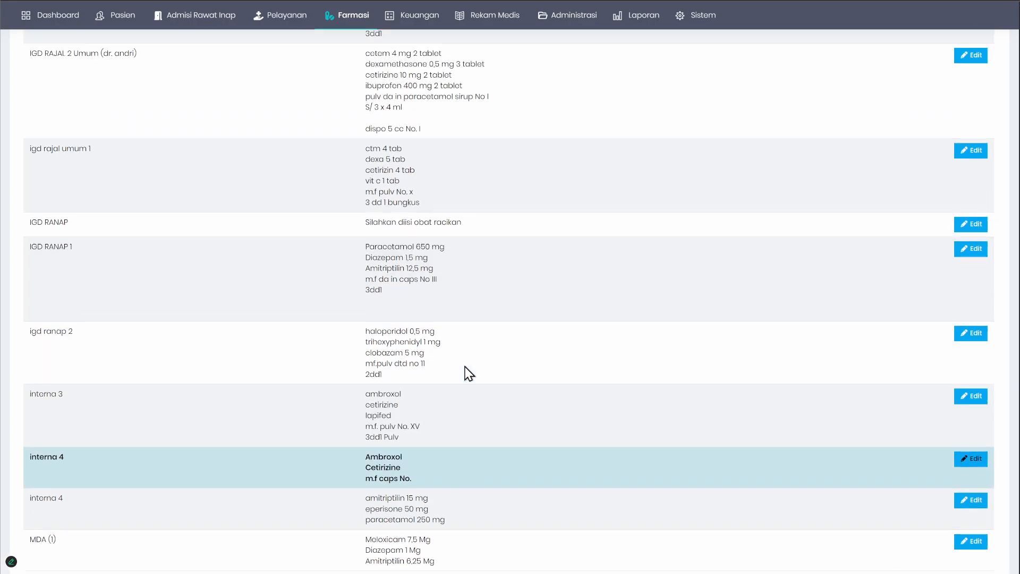
scroll(465, 366, "up", 3)
Step: Bring up the form for adding a compounded drug and examine its Nama Obat and Bahan Obat Racikan fields
left_click(196, 127)
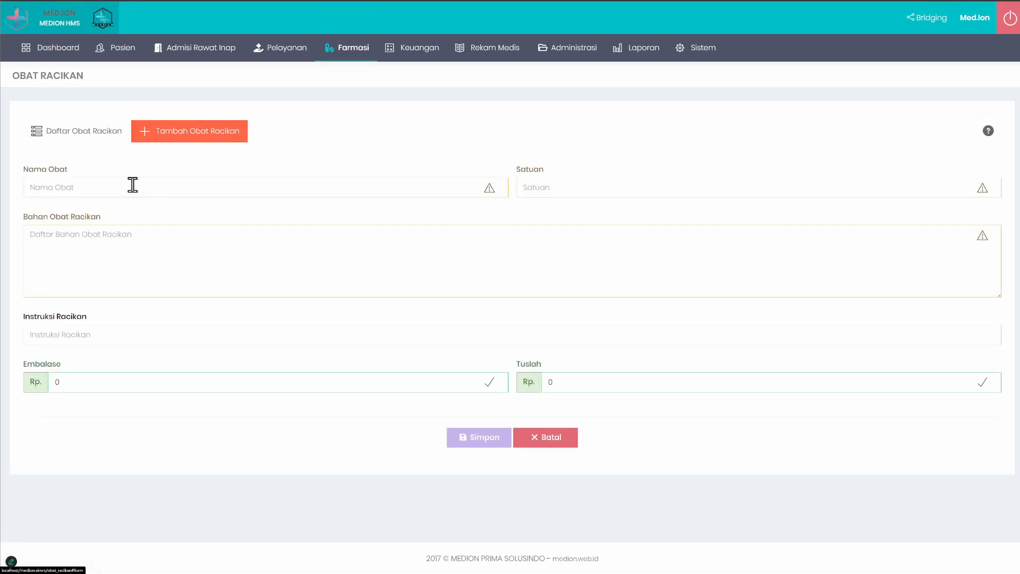
left_click(108, 187)
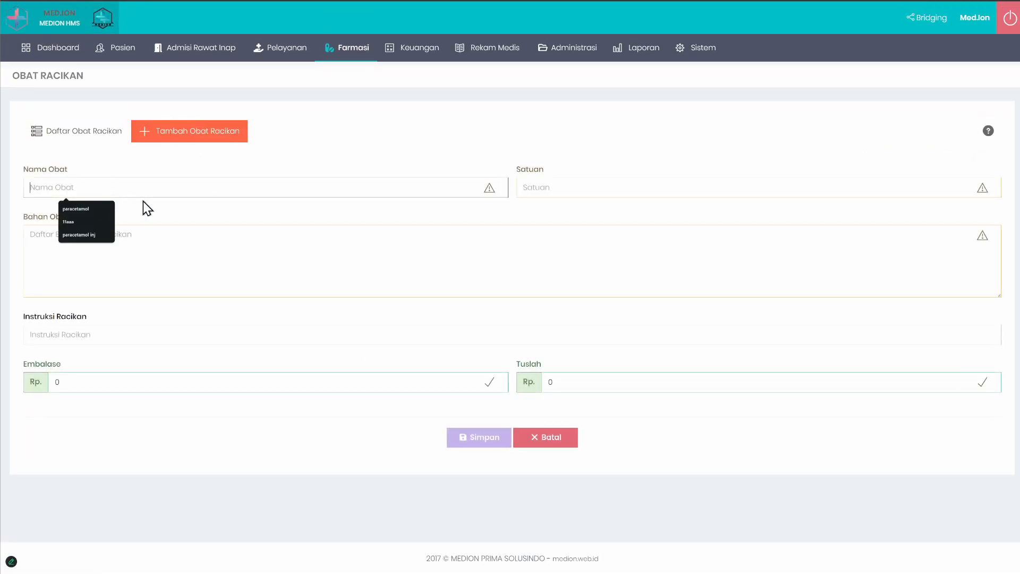
left_click(239, 253)
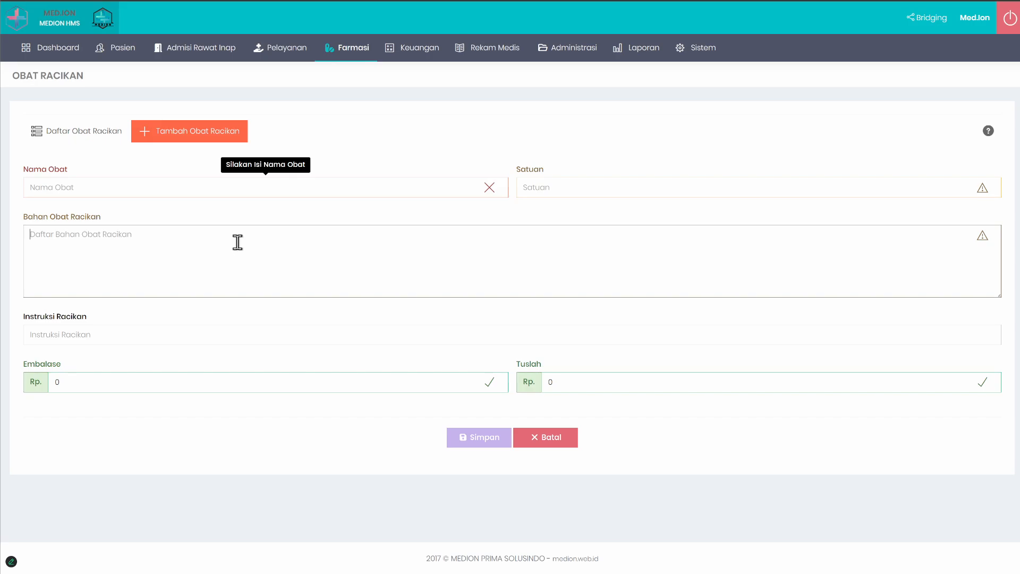
left_click_drag(26, 217, 87, 222)
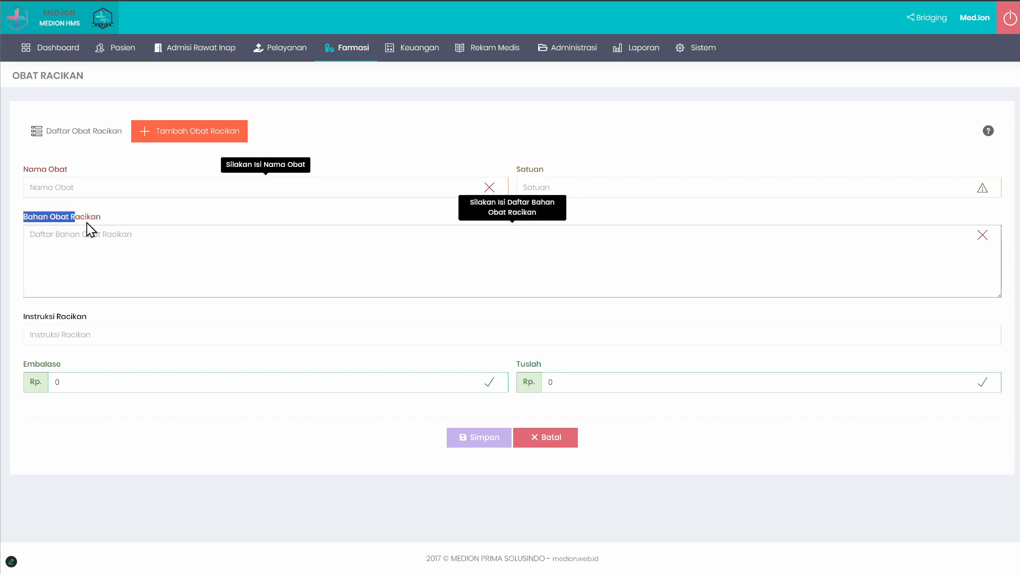
left_click(151, 217)
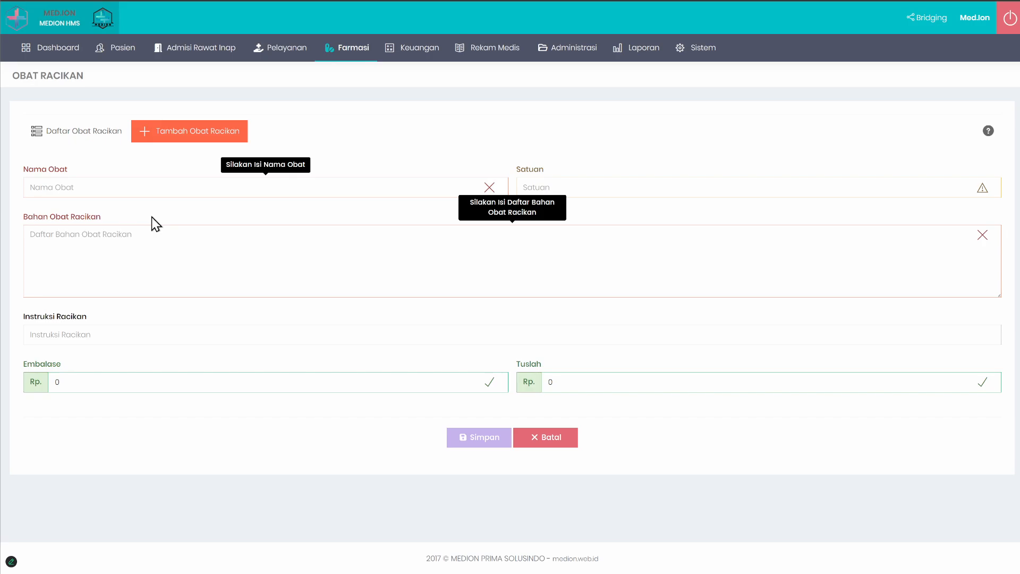
mouse_move(320, 55)
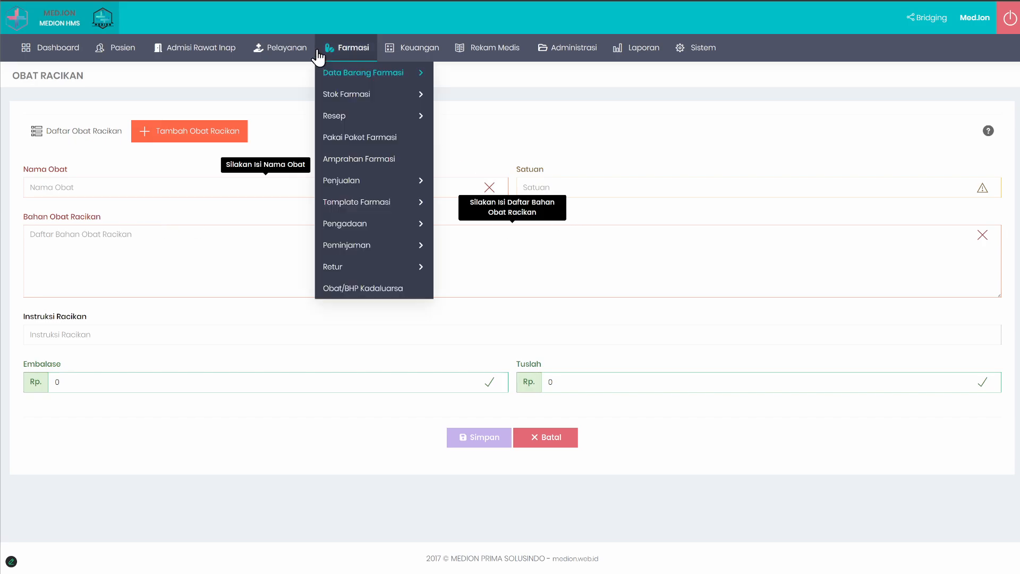
mouse_move(404, 115)
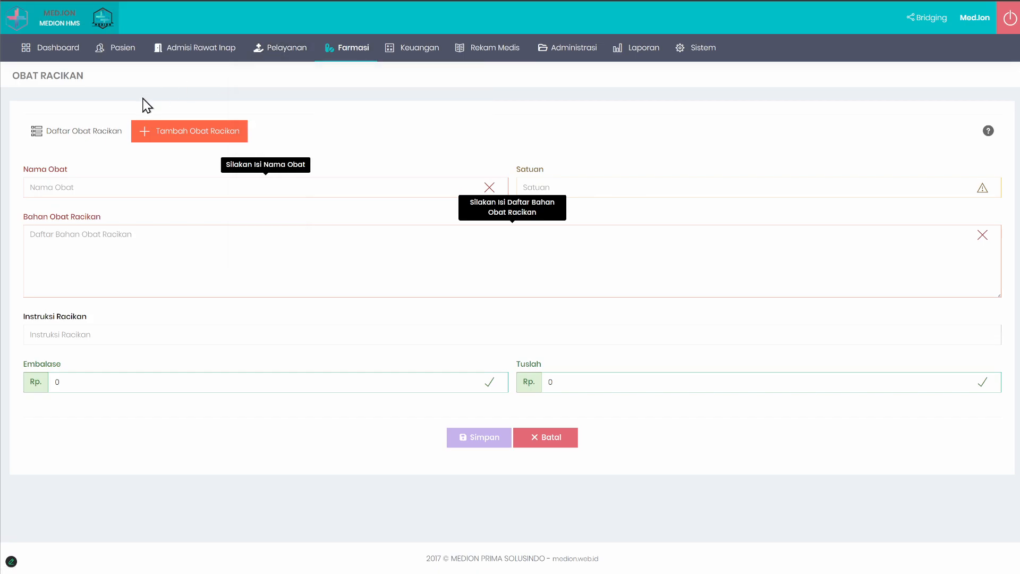
Step: Leave the compounded drug form and open the Stok Barang list of the pharmacy stock
left_click(81, 131)
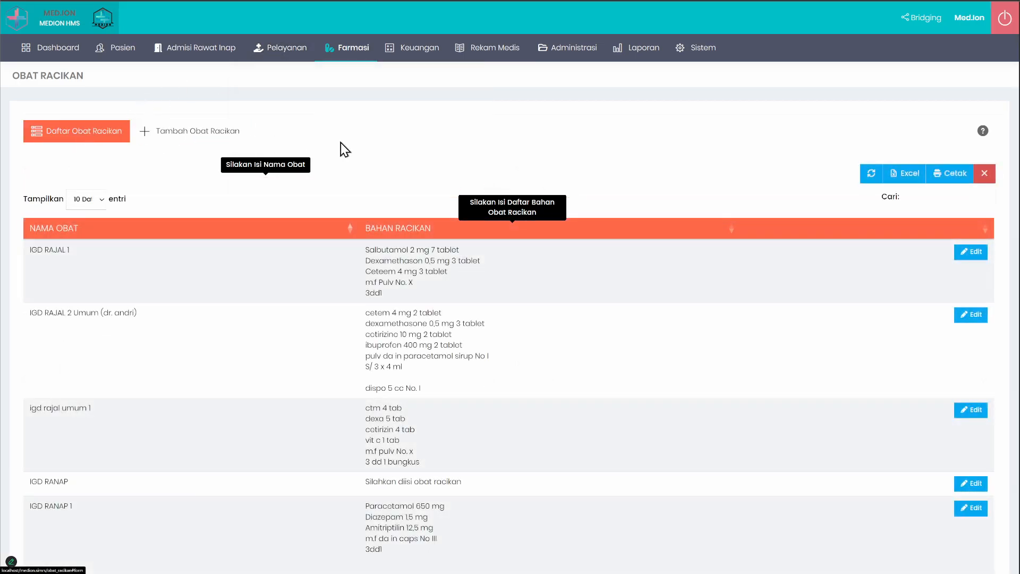
mouse_move(352, 49)
mouse_move(372, 73)
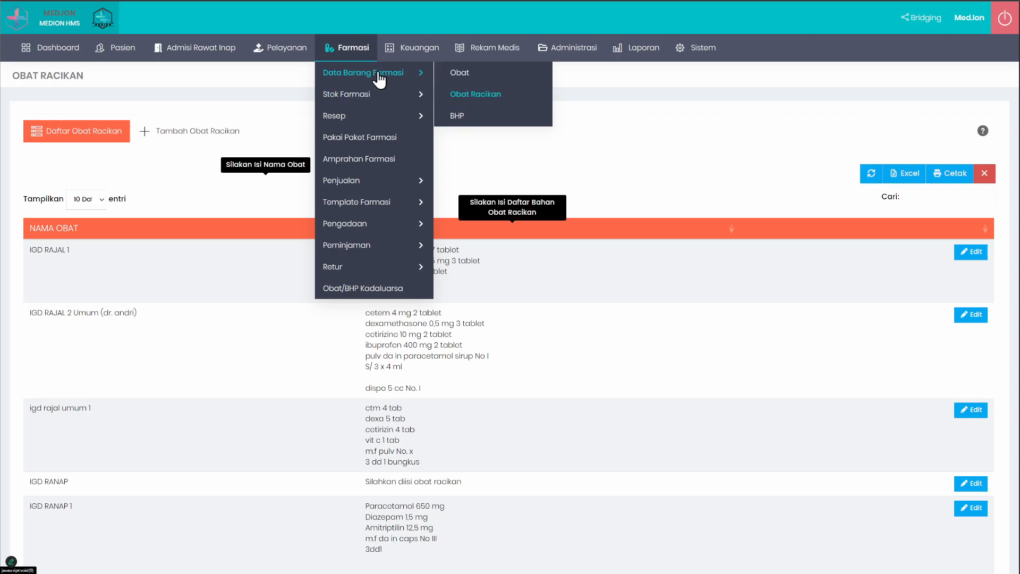
mouse_move(382, 95)
left_click(469, 95)
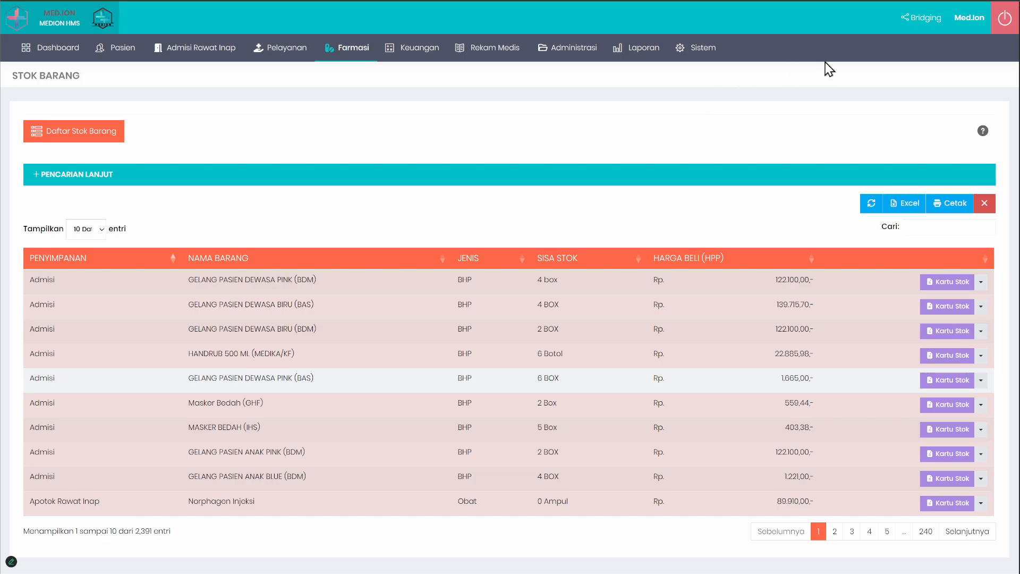
Step: Log out and log in with the pharmacy account, entering its username, password and the captcha code, and dismiss the password warning
left_click(1004, 26)
double_click(615, 210)
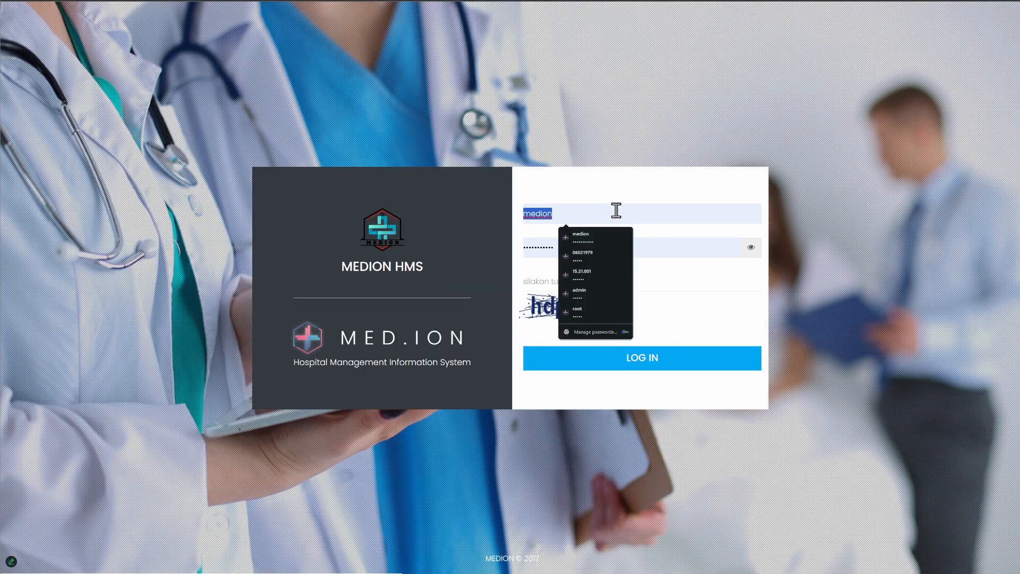
type("apotek")
key("Tab")
type("apotek")
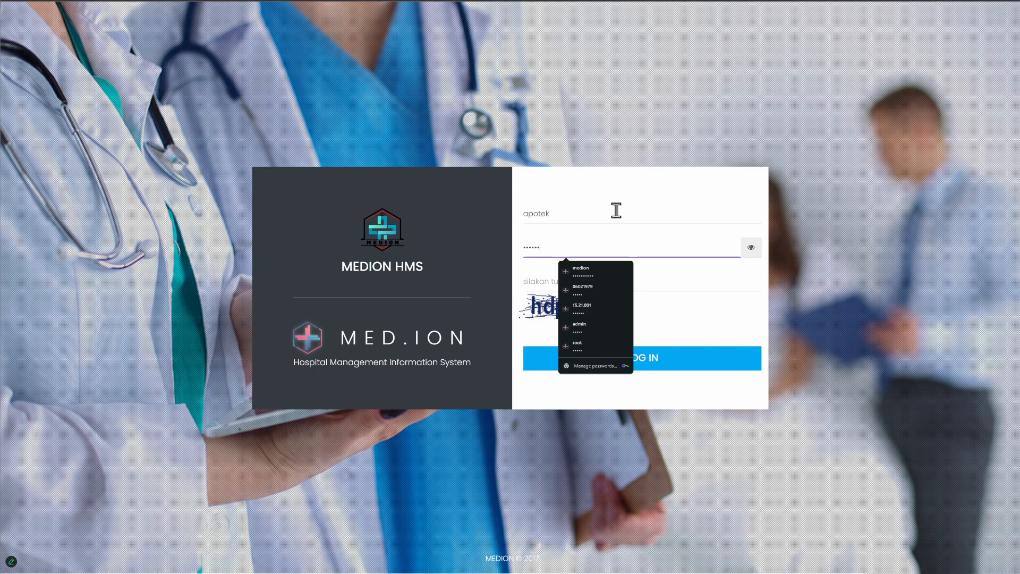
key("Tab")
type("hdpj")
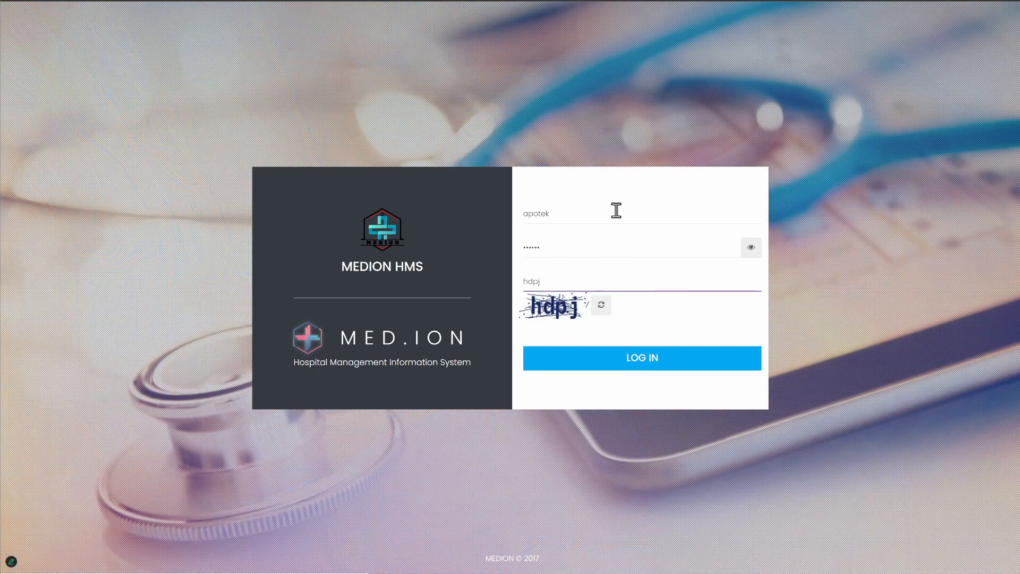
key("Return")
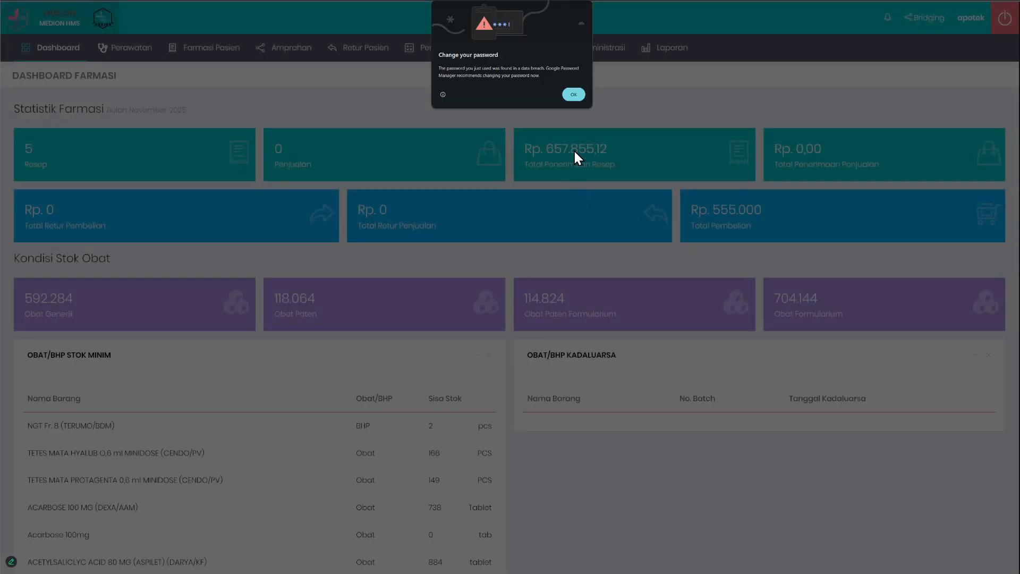
left_click(575, 94)
Step: Open the Stok Barang list of the pharmacy depot and look through its items
mouse_move(209, 64)
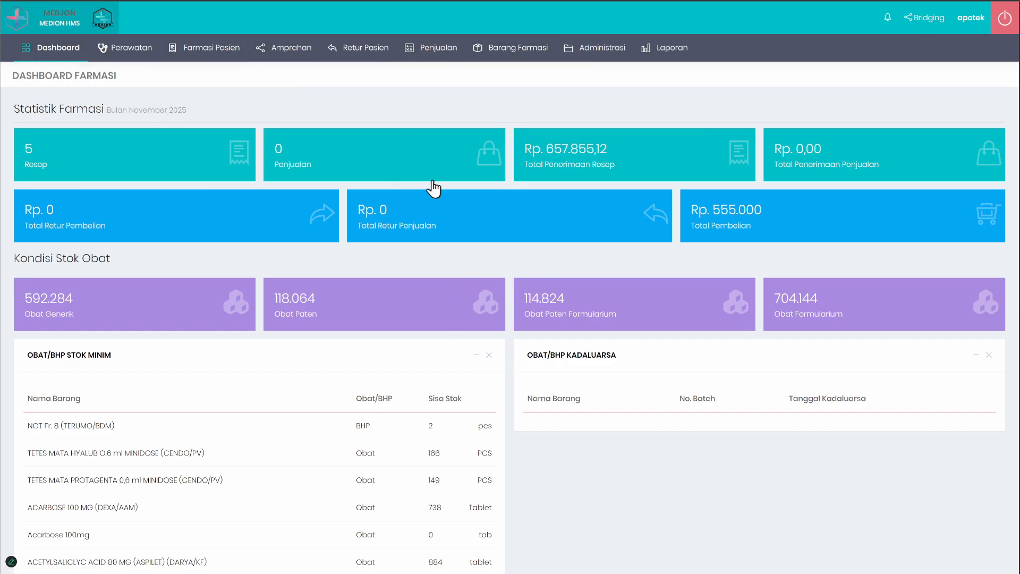
mouse_move(511, 53)
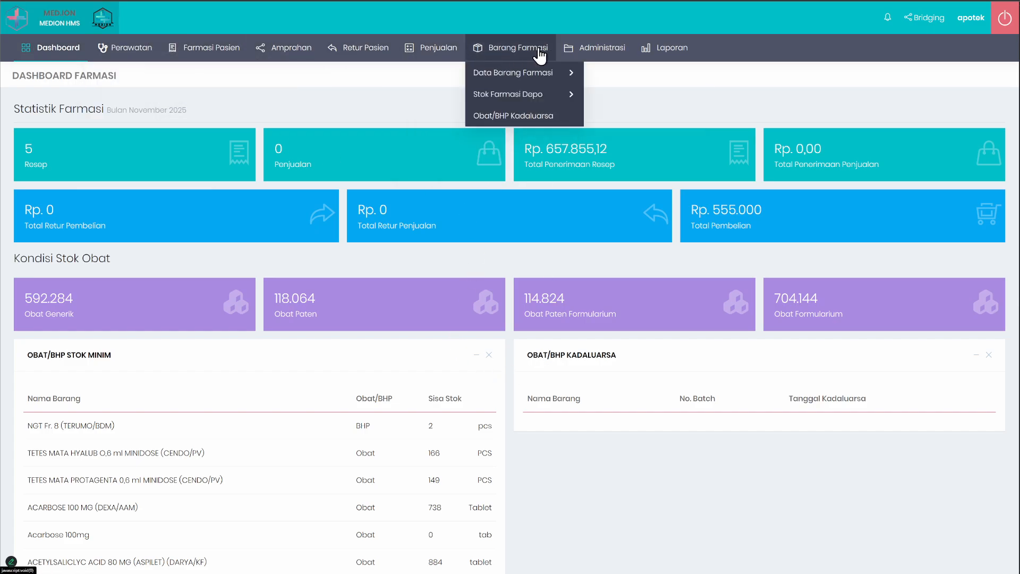
mouse_move(526, 75)
mouse_move(512, 98)
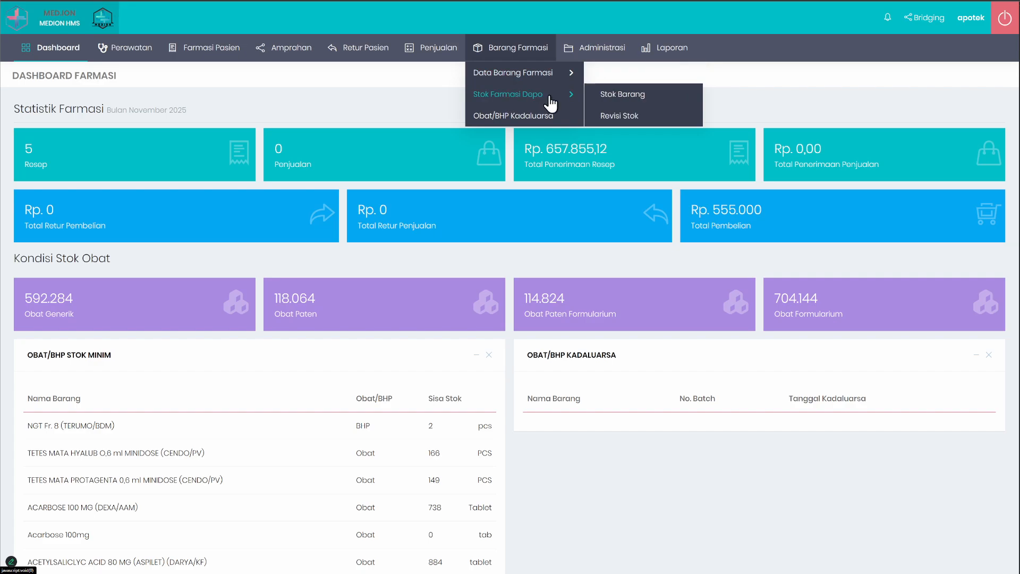
left_click(614, 94)
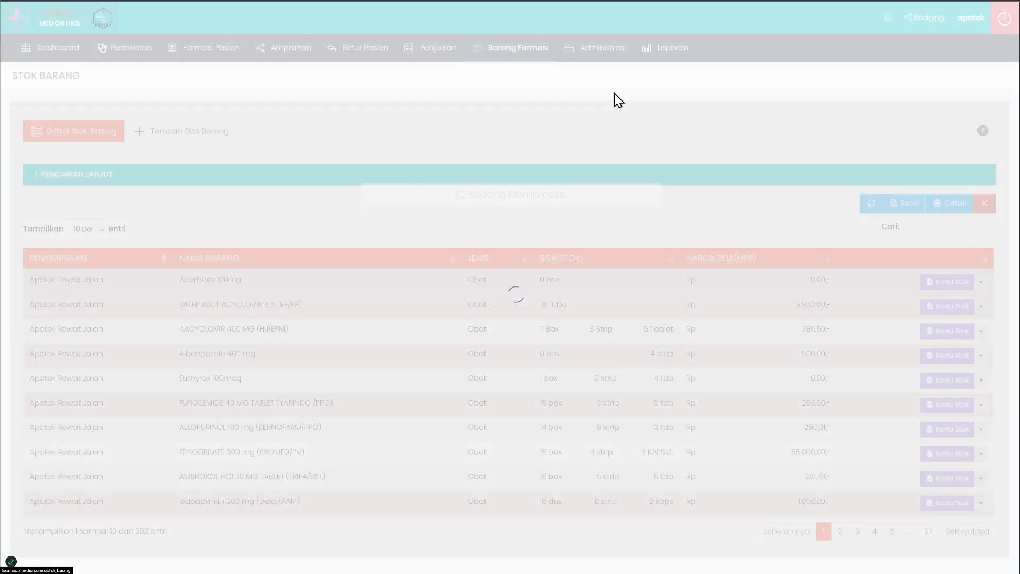
scroll(435, 372, "down", 1)
scroll(462, 423, "up", 1)
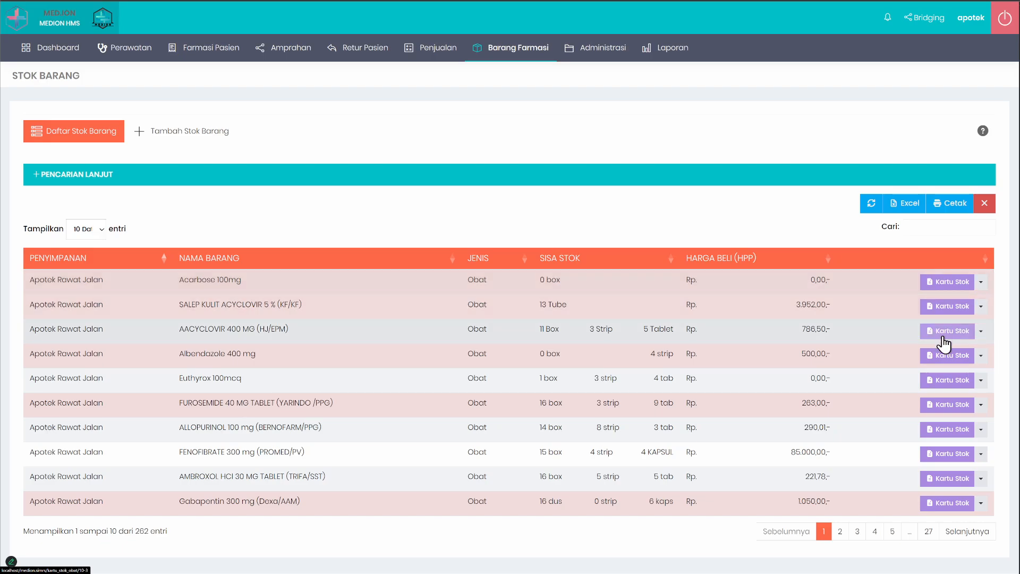
Step: Open the stock card of Acarbose 100mg, examine its stock movements and return to the depot's stock list
left_click(950, 290)
left_click(950, 290)
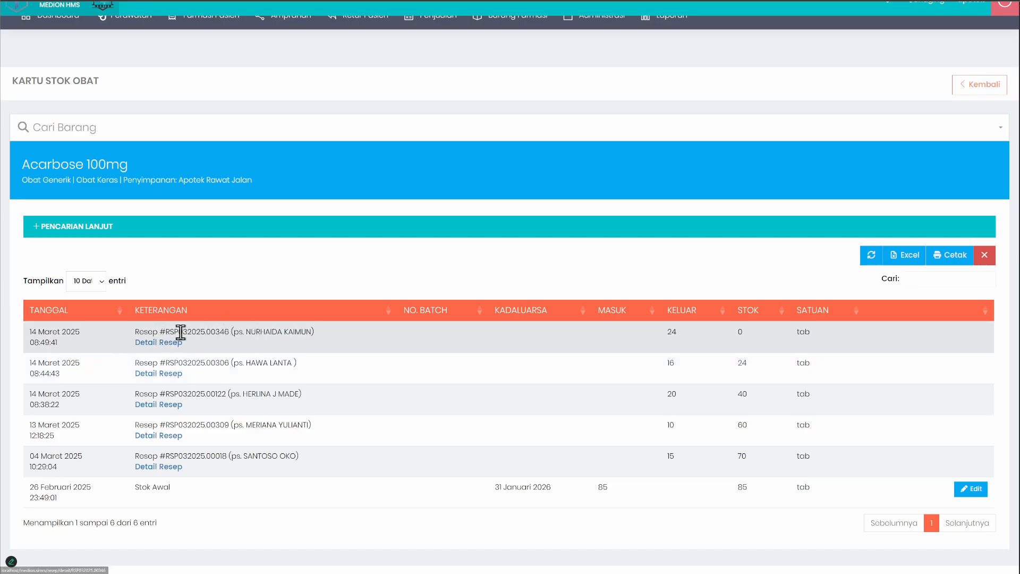
scroll(244, 463, "down", 1)
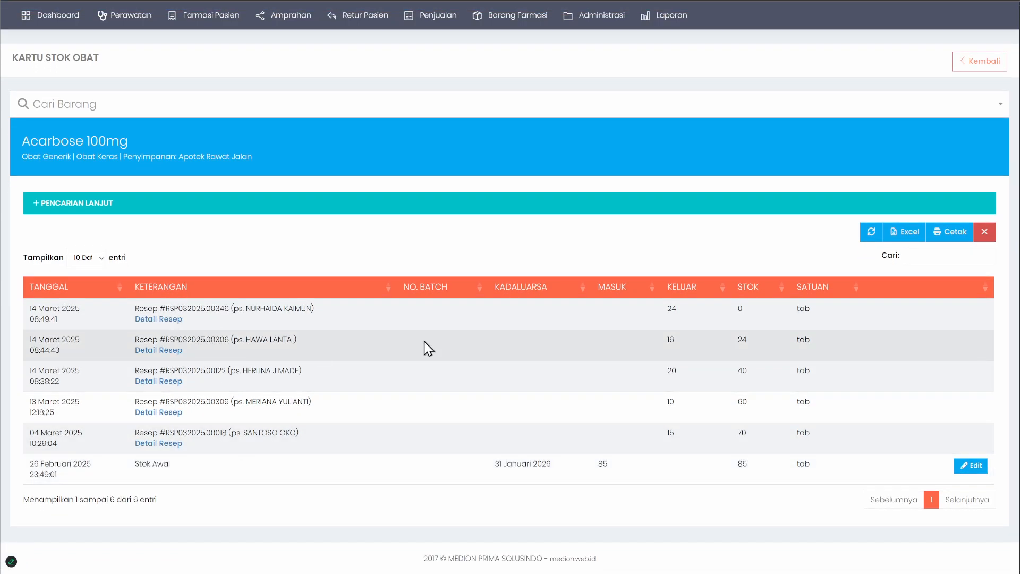
scroll(912, 140, "up", 2)
left_click(983, 80)
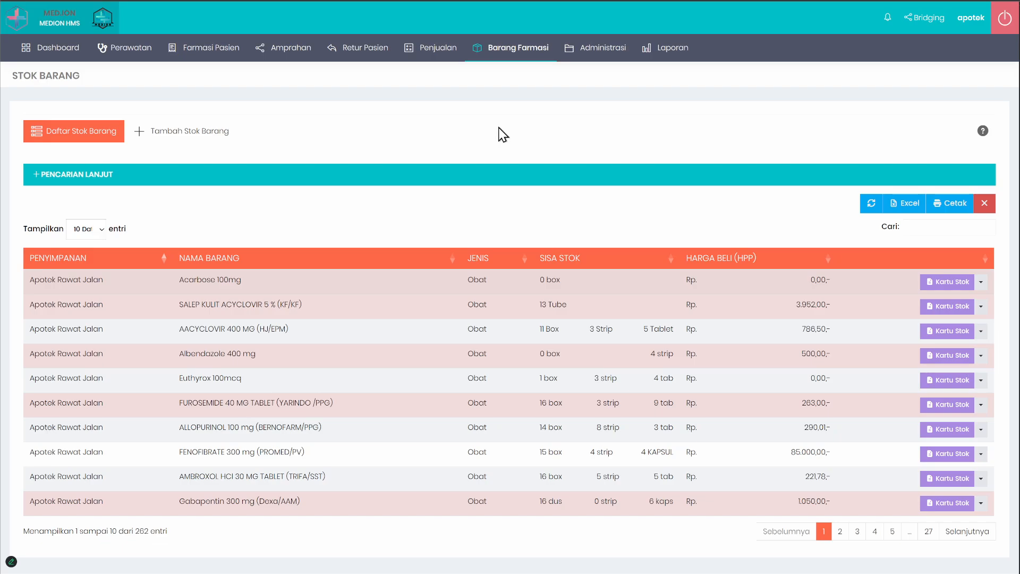
Step: Bring up the form for adding initial stock, search for "parace" and choose Paracetamol 500 mg (TRIFA/SST) as the item
left_click(180, 139)
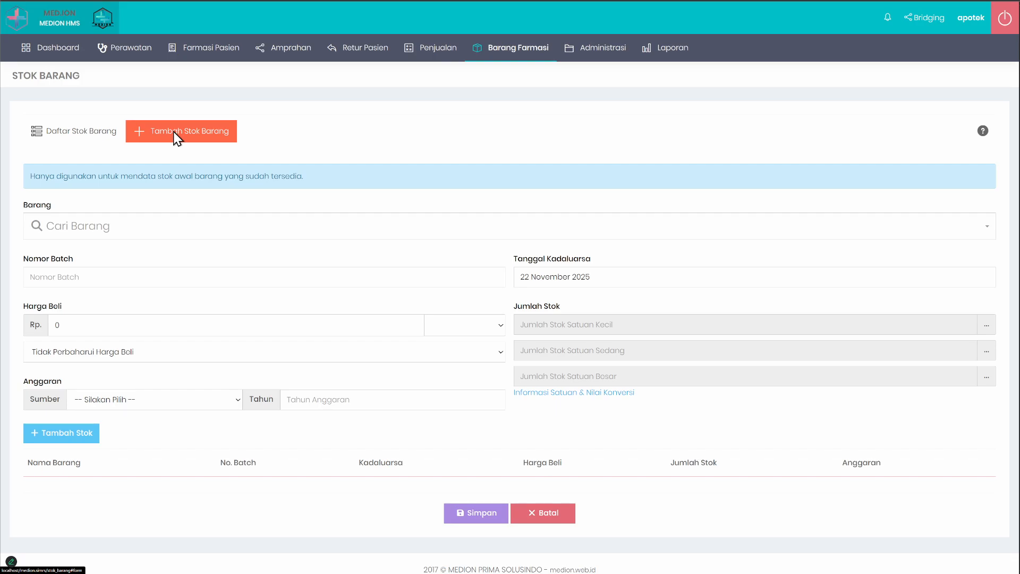
mouse_move(505, 75)
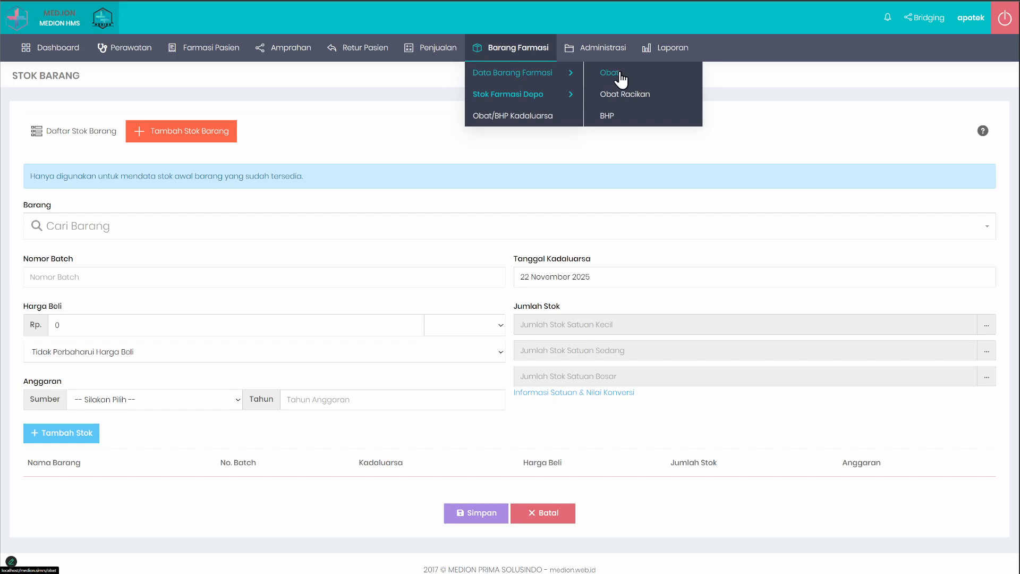
left_click(55, 233)
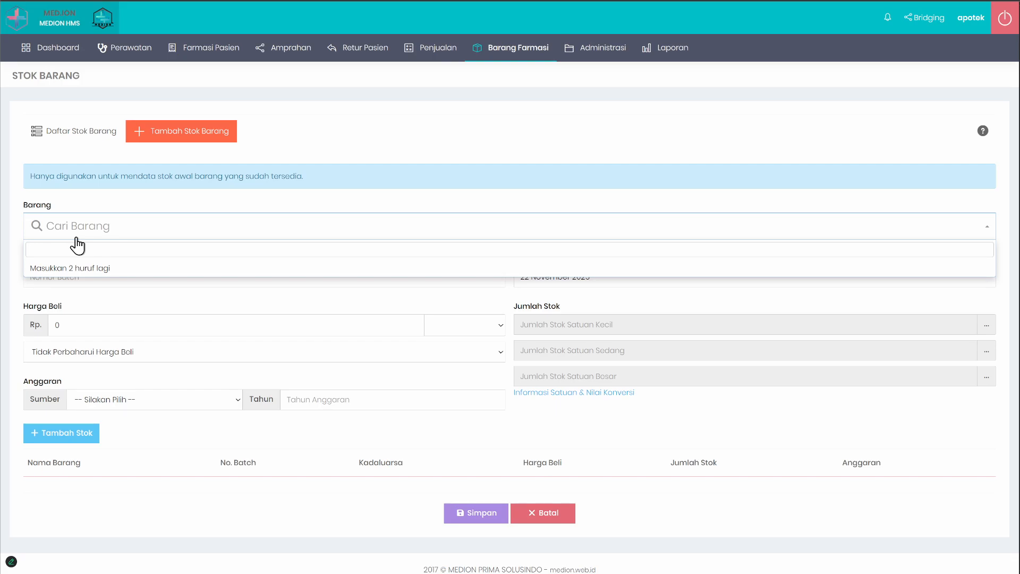
type("parace")
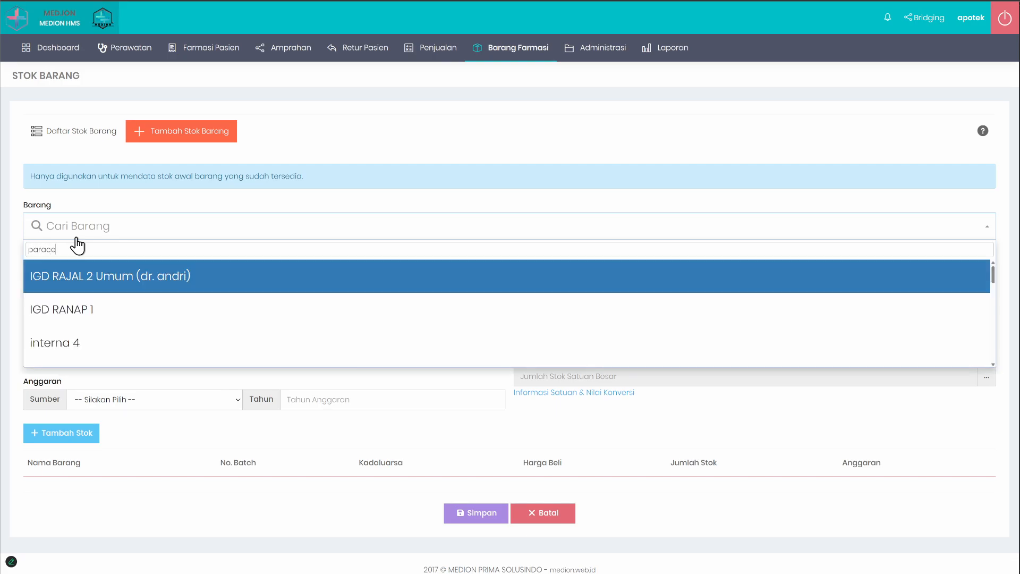
scroll(53, 340, "down", 3)
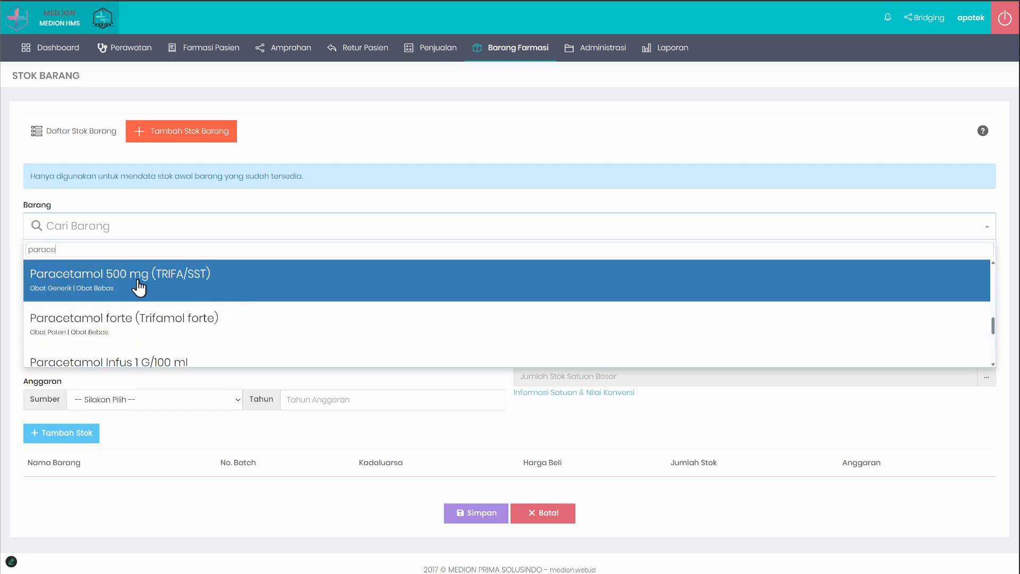
scroll(162, 300, "down", 1)
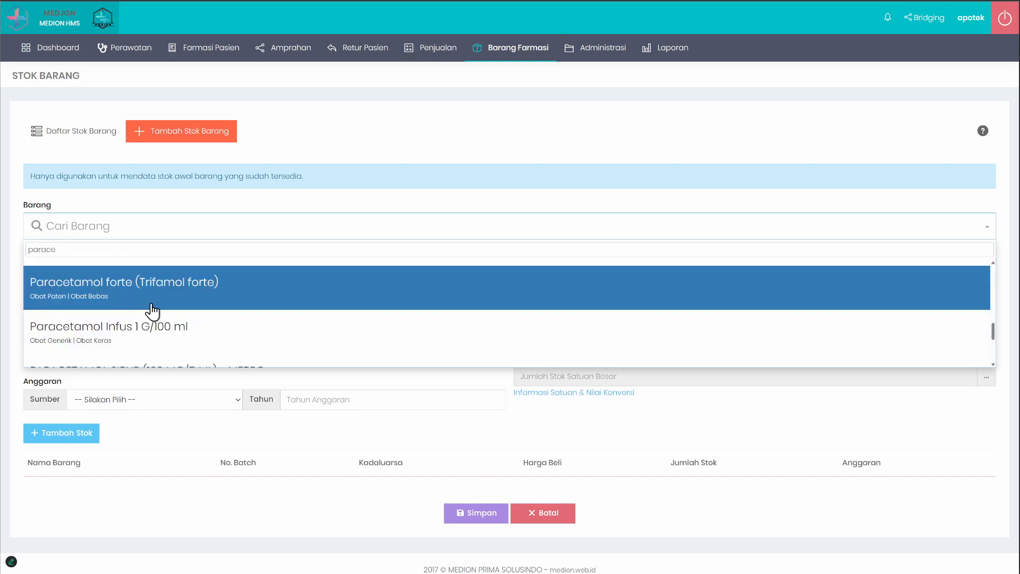
scroll(154, 308, "up", 1)
mouse_move(495, 46)
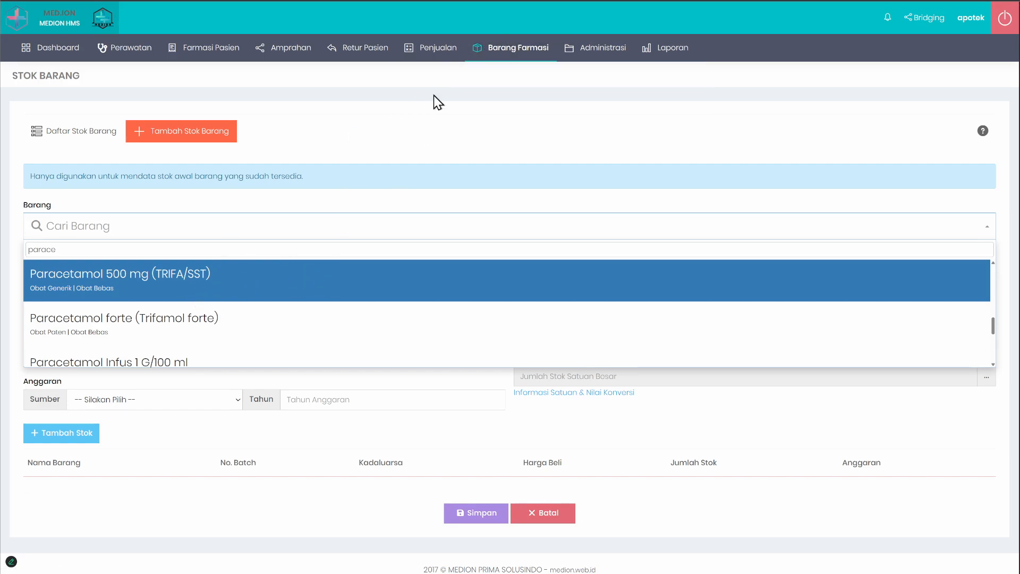
mouse_move(515, 94)
left_click(189, 285)
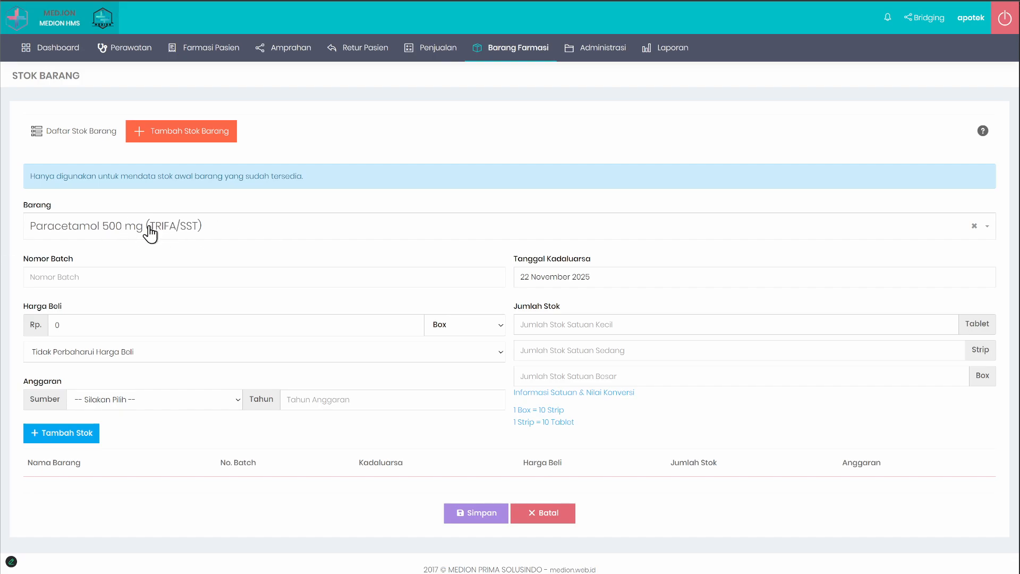
Step: Examine the batch number, expiry date, purchase price, budget and per-unit stock quantity fields for the Paracetamol entry
left_click(74, 274)
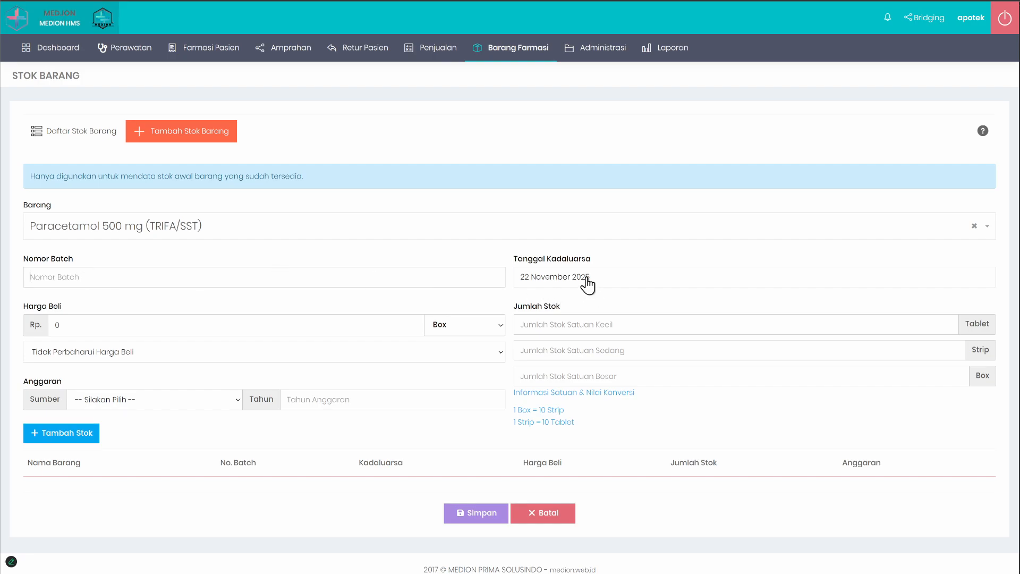
left_click(210, 321)
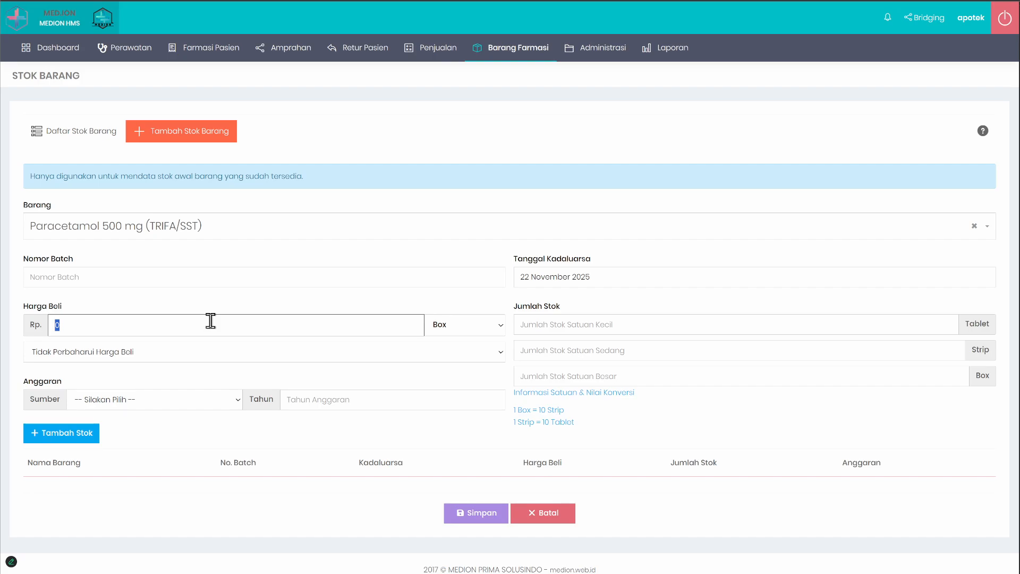
left_click_drag(22, 307, 75, 310)
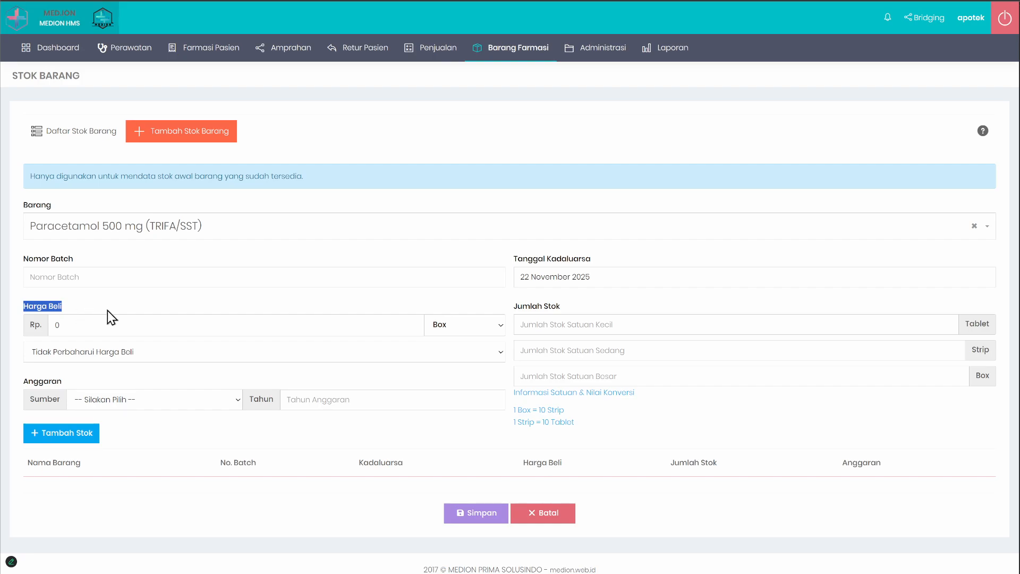
left_click(139, 328)
left_click(609, 320)
left_click(583, 326)
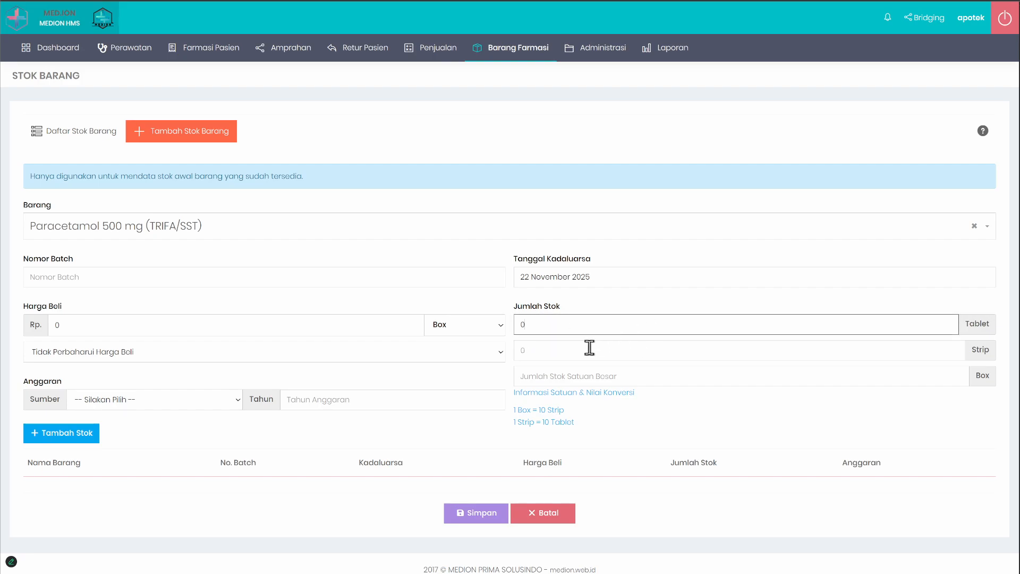
left_click(585, 379)
left_click(601, 349)
left_click(619, 324)
left_click(190, 366)
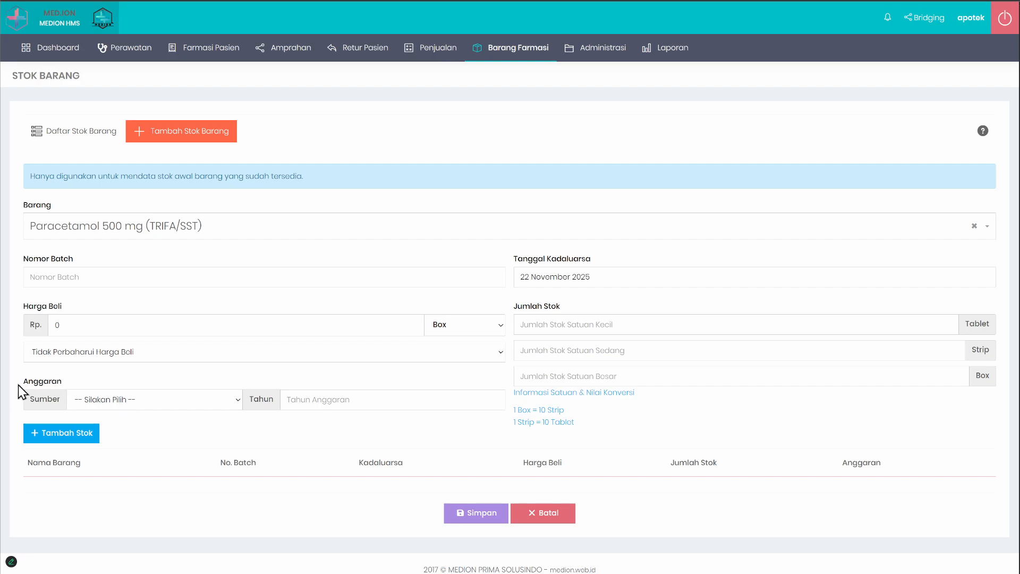
left_click_drag(18, 385, 405, 421)
left_click(578, 319)
left_click(666, 329)
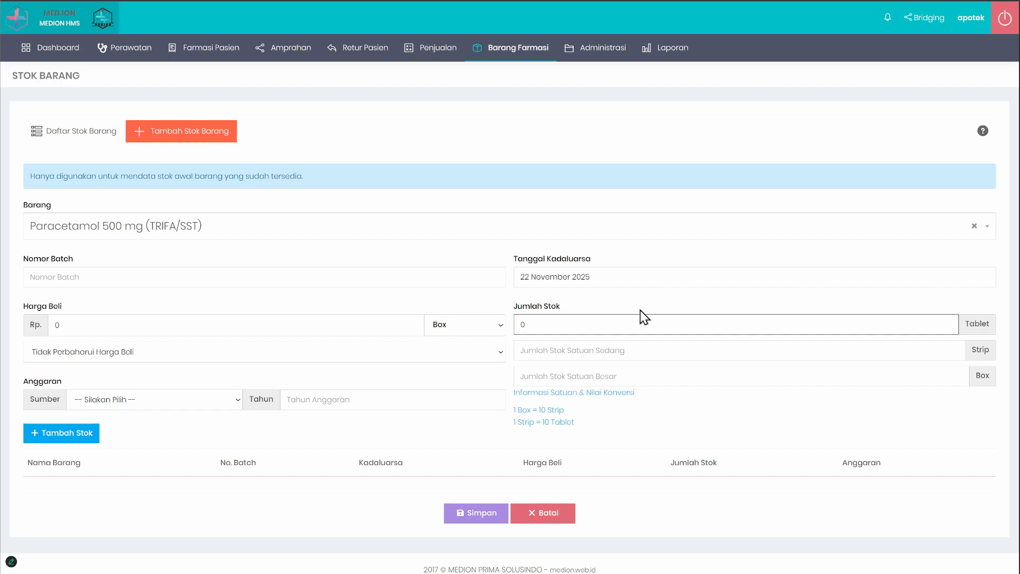
left_click(680, 409)
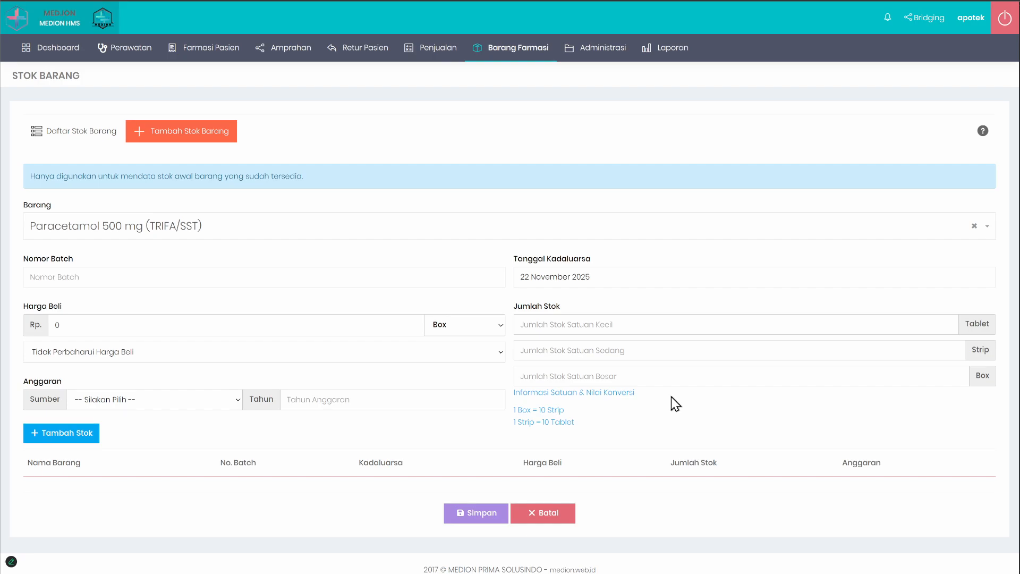
Step: Enter the Paracetamol stock quantity as 1 box, 10 strips and 100 tablets
left_click(605, 379)
type("0")
double_click(617, 373)
type("1")
left_click(557, 354)
type("10")
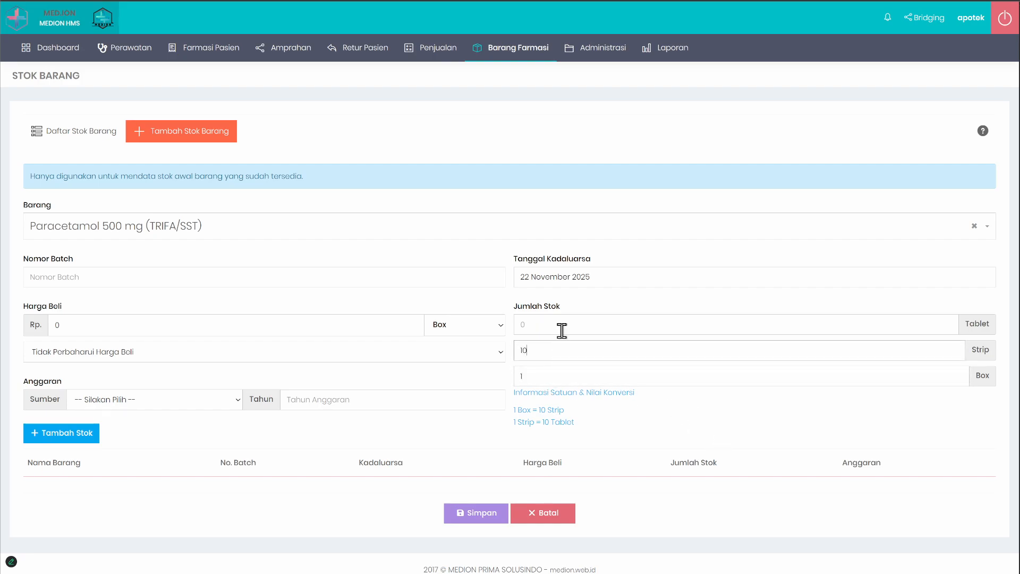
left_click(562, 325)
type("100")
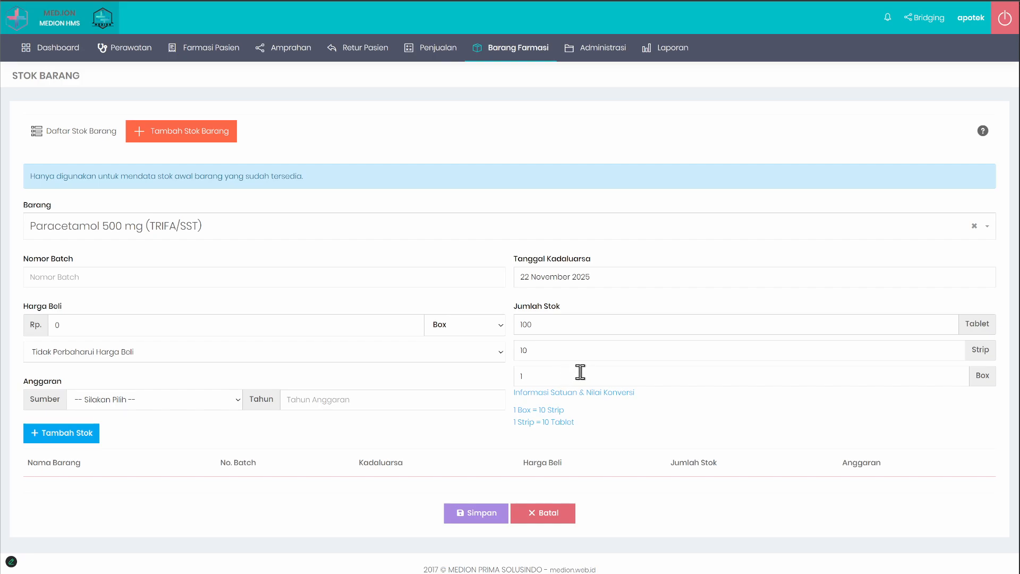
Step: Clear the tablet, strip and box quantities of the Paracetamol entry
left_click_drag(580, 372, 470, 365)
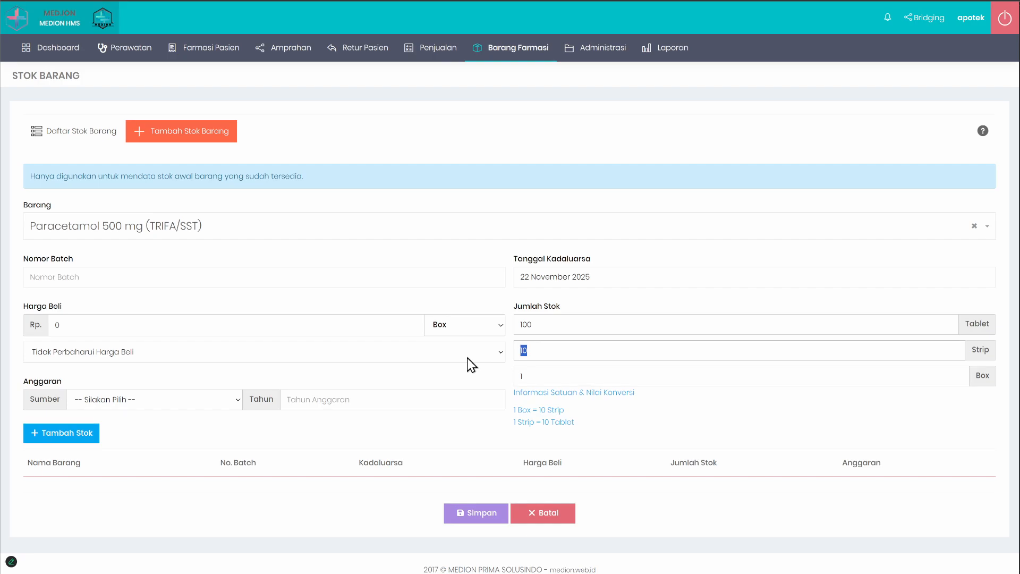
left_click_drag(551, 326, 492, 334)
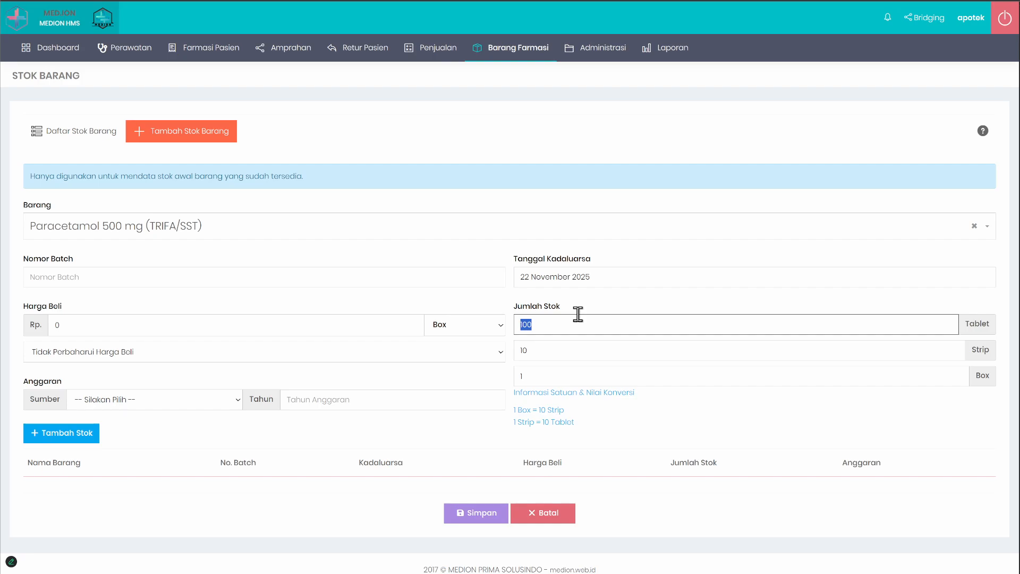
key("BackSpace")
left_click_drag(570, 350, 455, 351)
key("BackSpace")
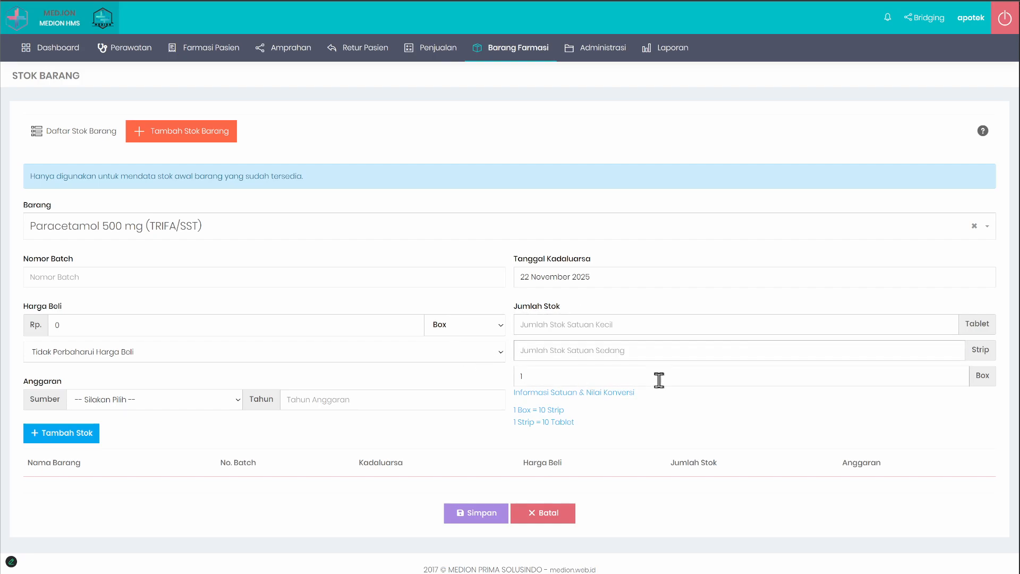
left_click(659, 380)
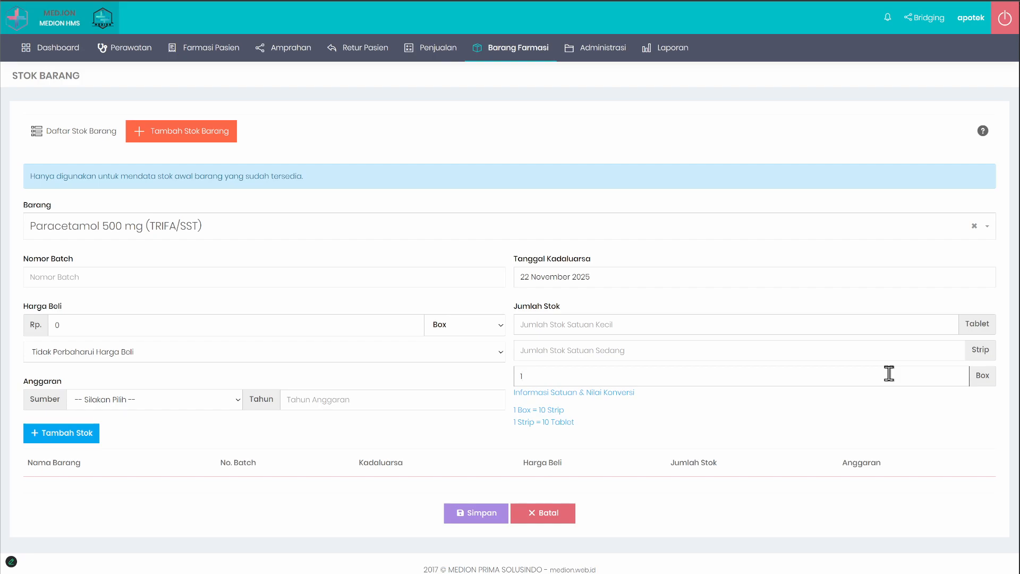
left_click_drag(890, 374, 448, 364)
key("BackSpace")
Step: Set the Paracetamol stock to 9 strips, 5 tablets and 1 box, and add the entry to the initial stock list
left_click(587, 353)
type("9")
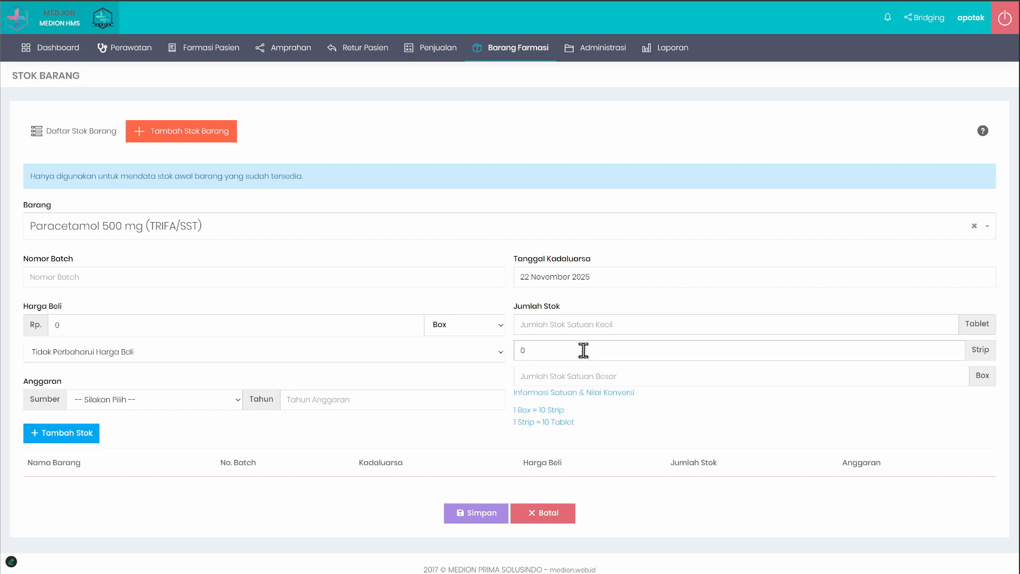
left_click(695, 411)
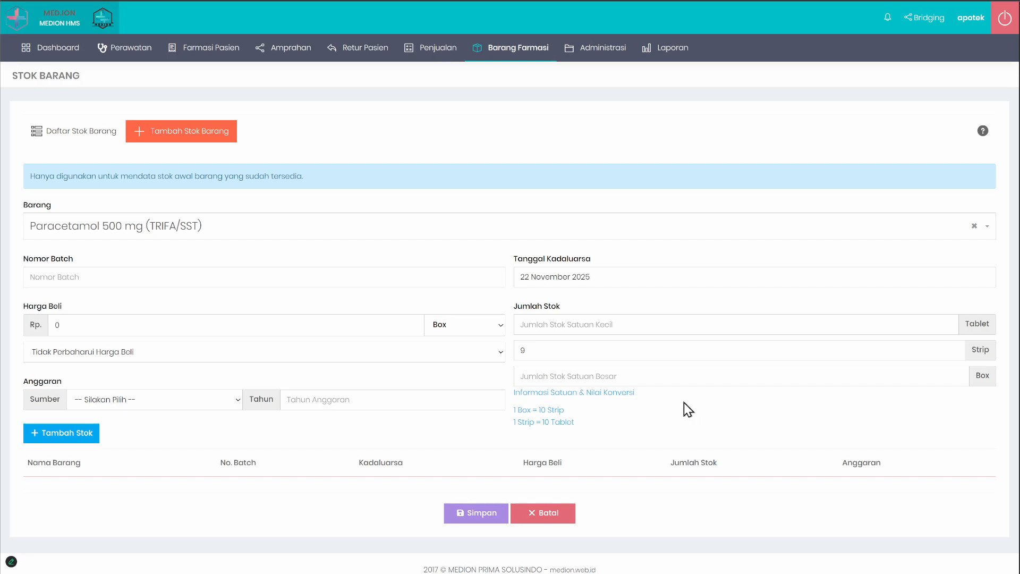
left_click(561, 330)
type("5")
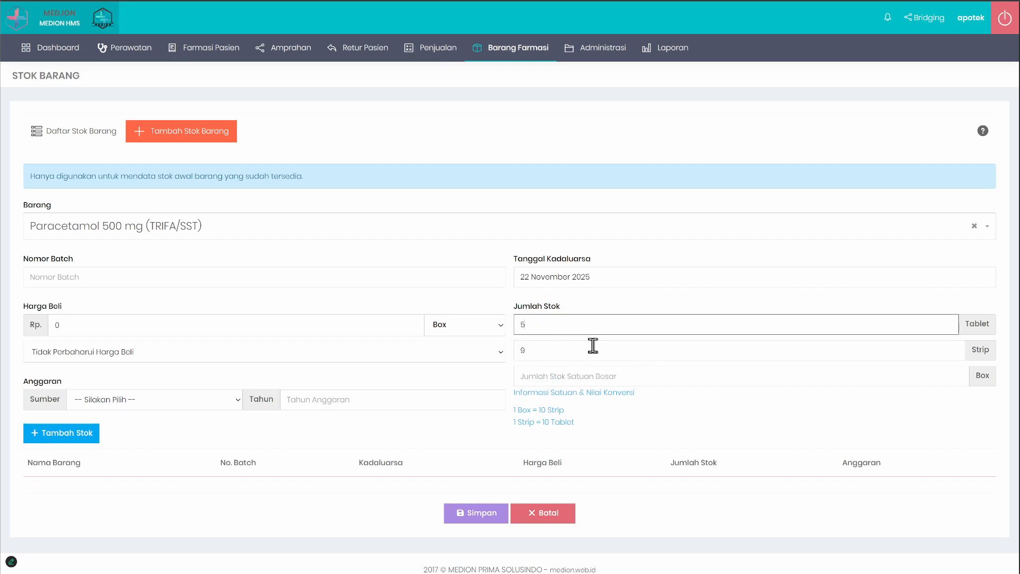
left_click(704, 434)
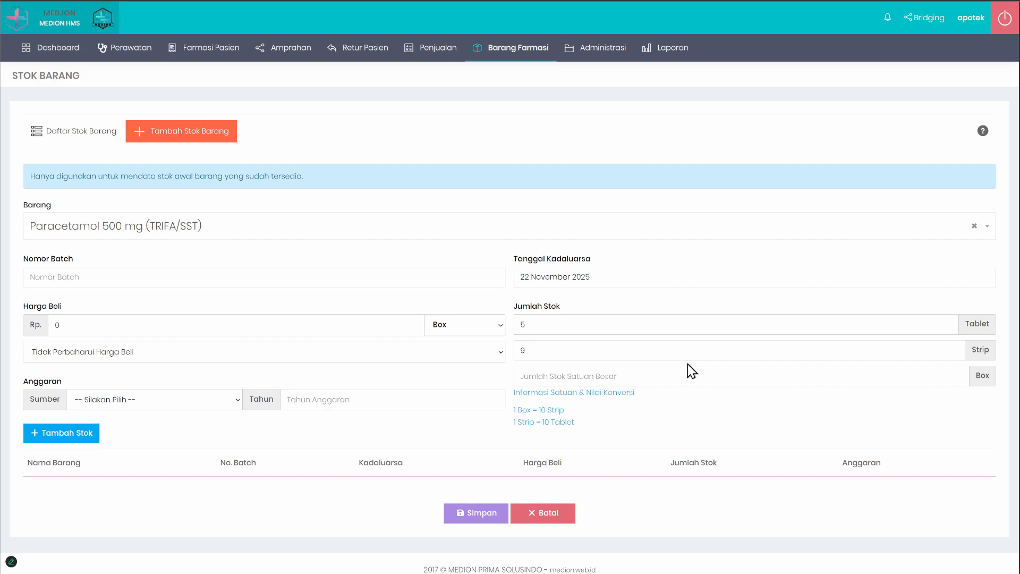
left_click(579, 376)
type("1")
left_click(84, 432)
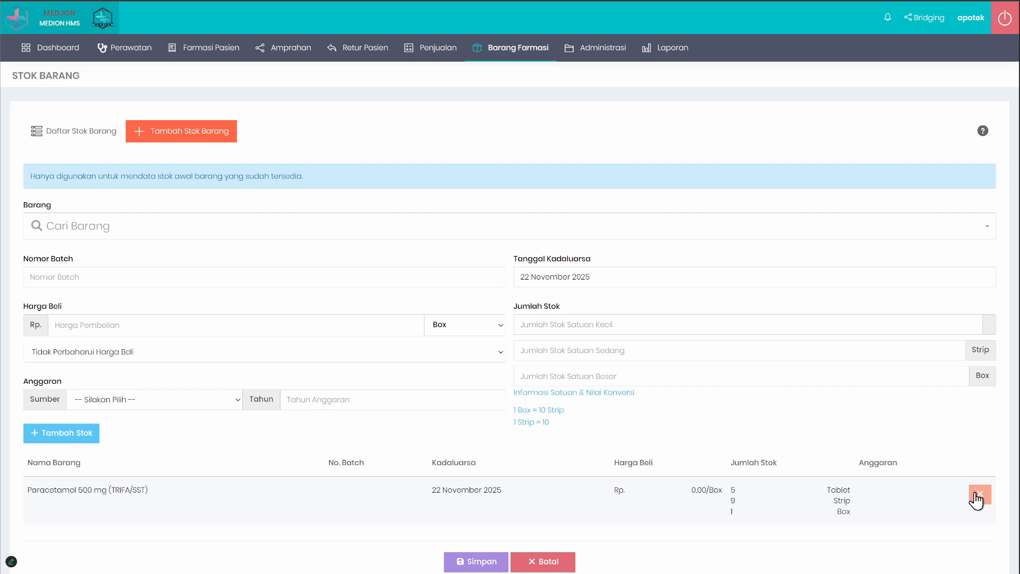
left_click(410, 321)
left_click(112, 238)
left_click(202, 302)
left_click(94, 273)
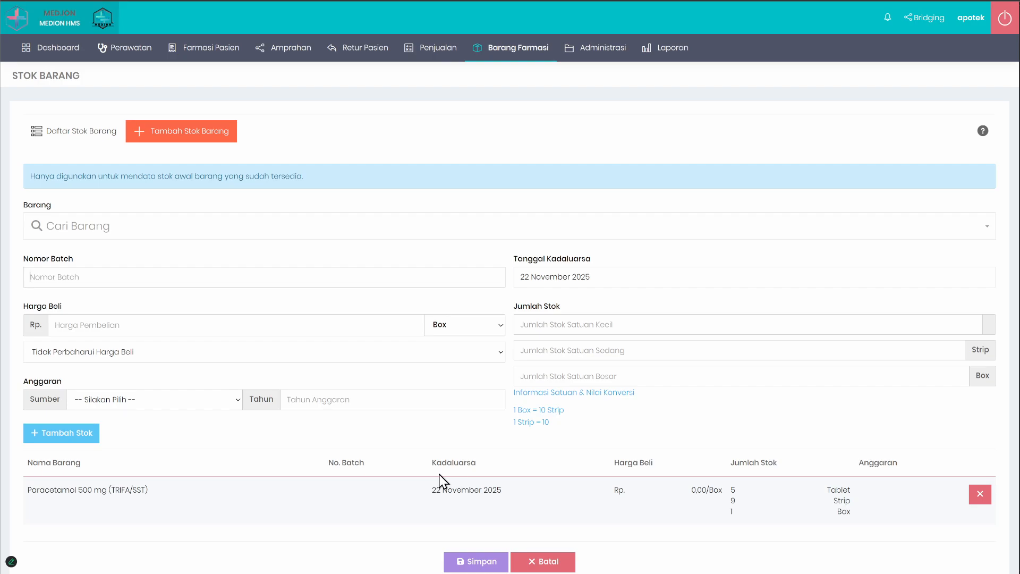
Step: Examine the Paracetamol row in the initial stock list, including its expiry date, purchase price, stock quantity per unit and budget
left_click_drag(28, 489, 868, 468)
left_click(867, 449)
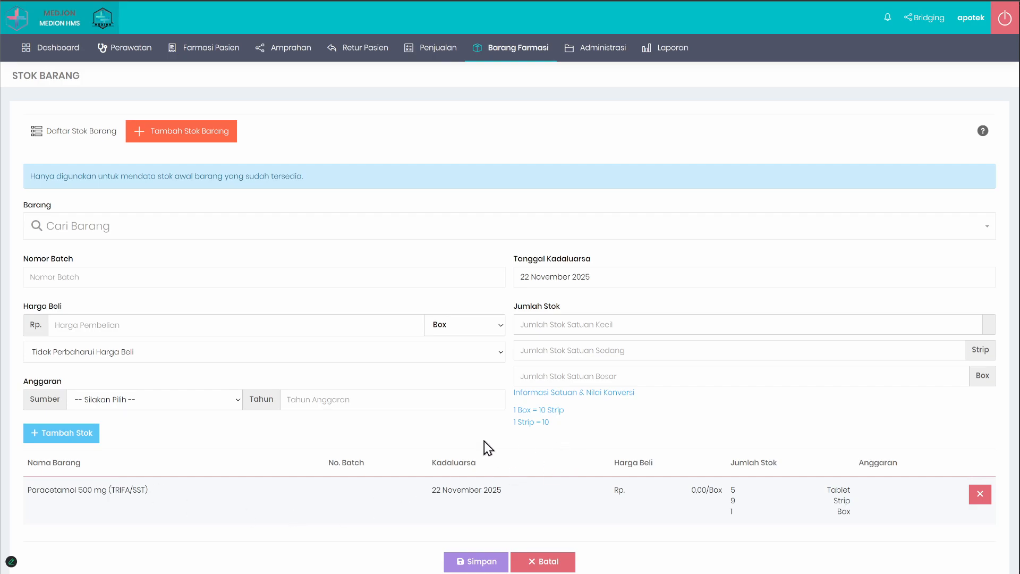
left_click_drag(28, 493, 850, 514)
left_click(868, 513)
scroll(664, 404, "down", 1)
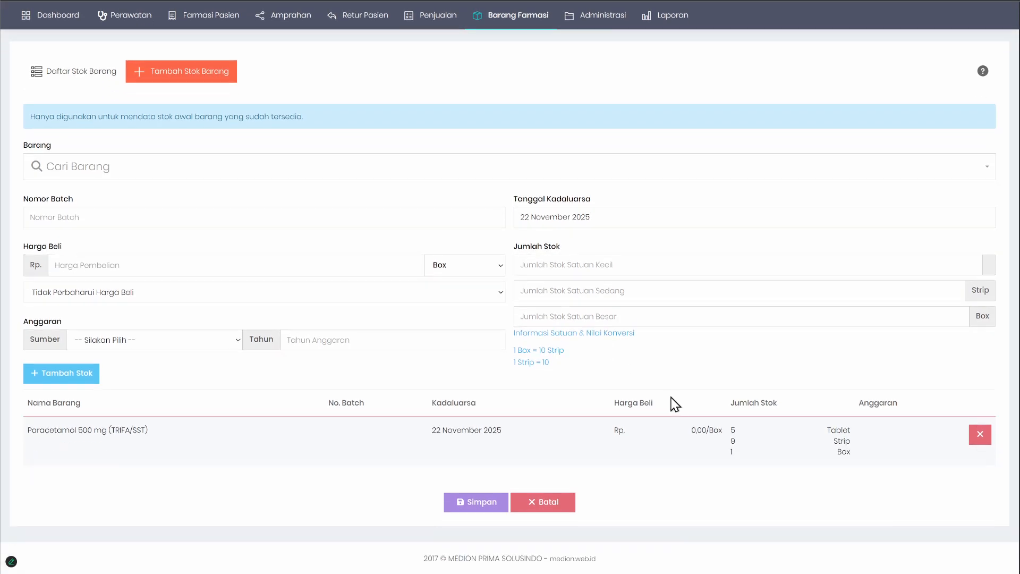
scroll(663, 407, "up", 1)
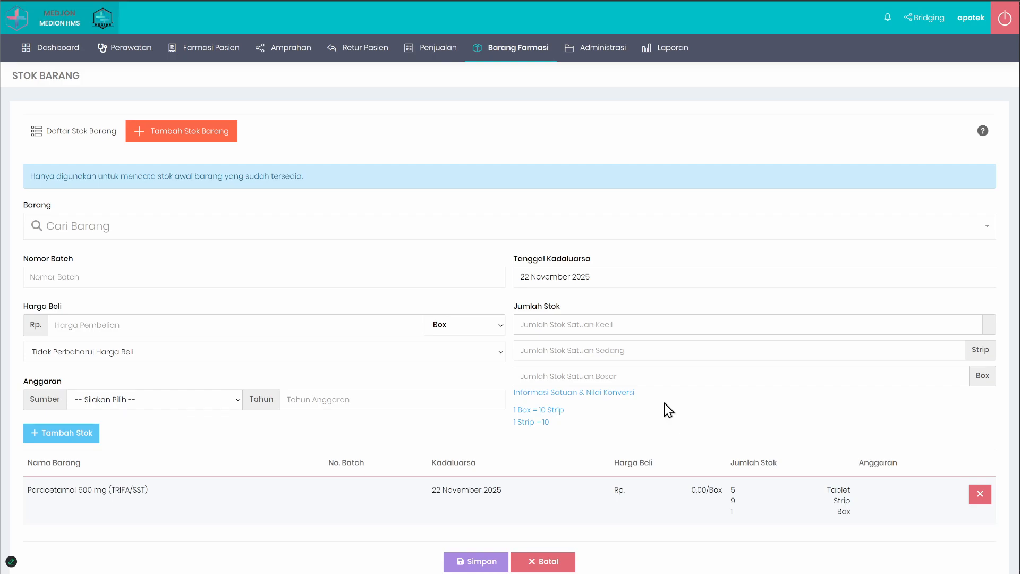
scroll(664, 417, "down", 1)
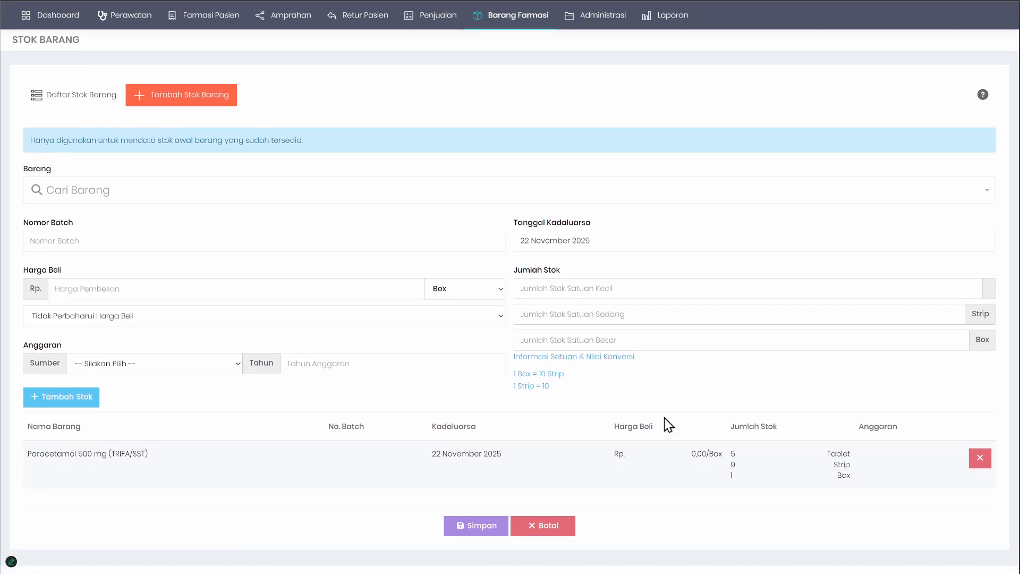
scroll(663, 418, "up", 1)
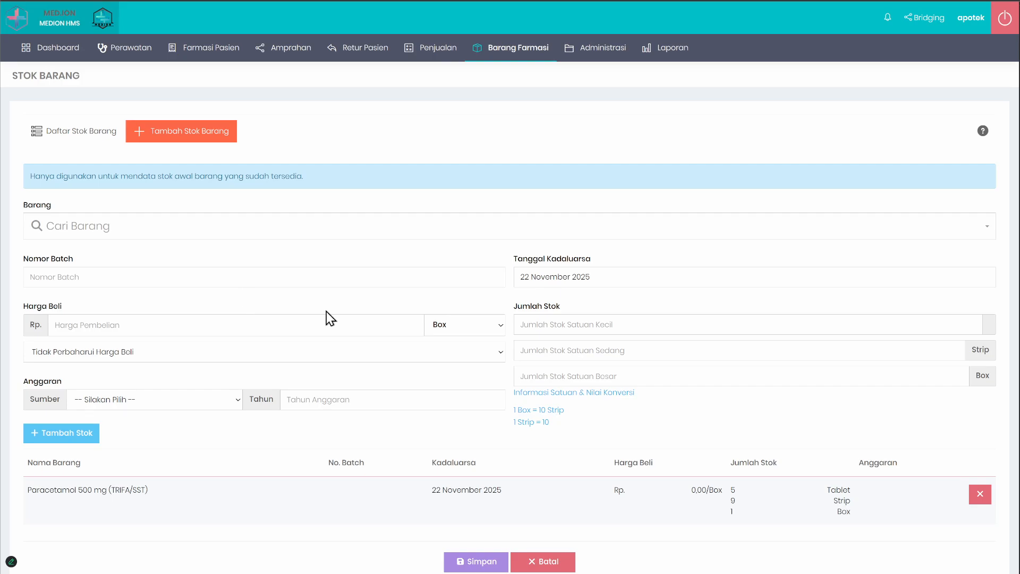
Step: View the Albendazole 400 mg stock card from the stock list and leave the card again
left_click(50, 133)
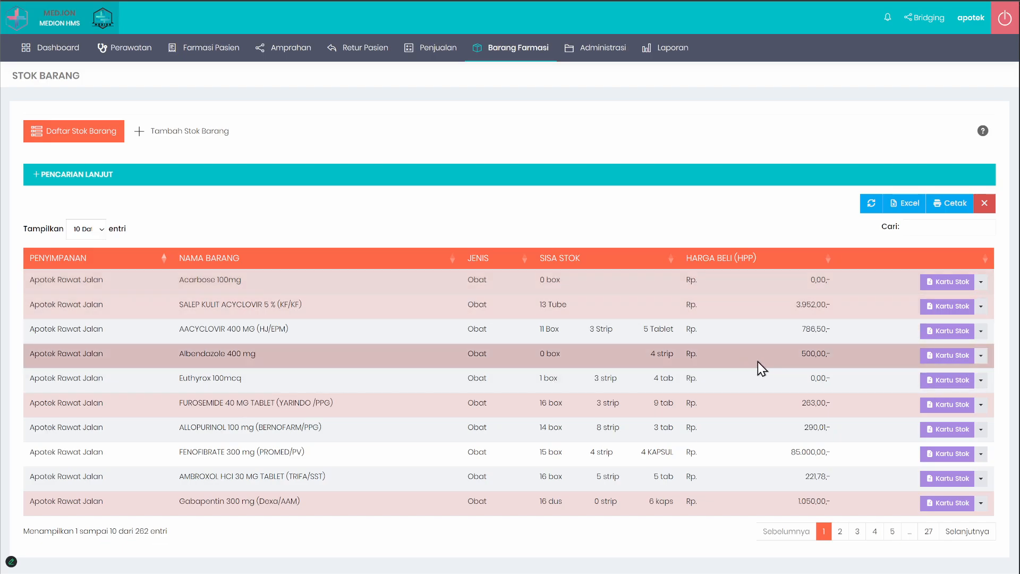
left_click(952, 356)
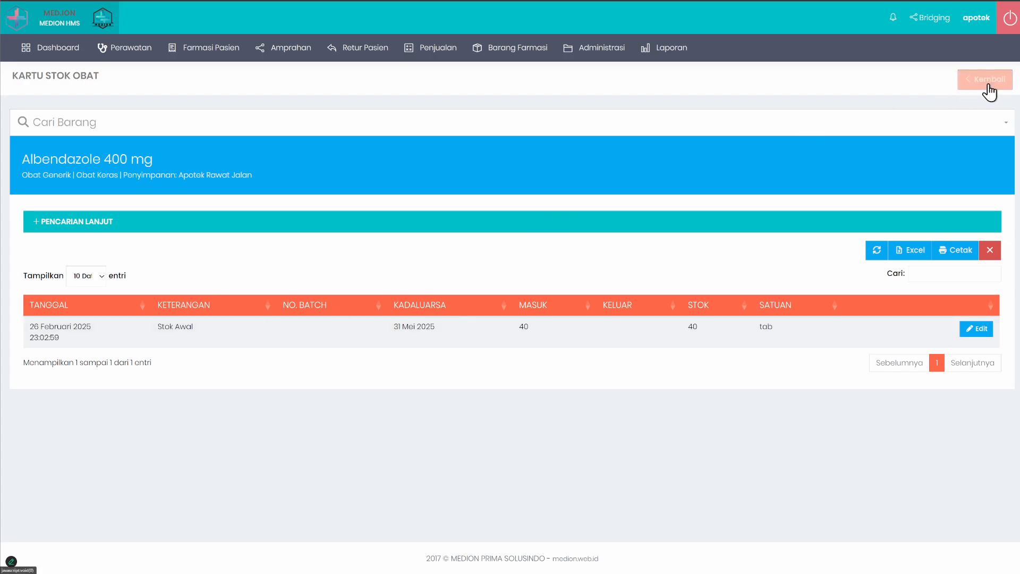
left_click(989, 91)
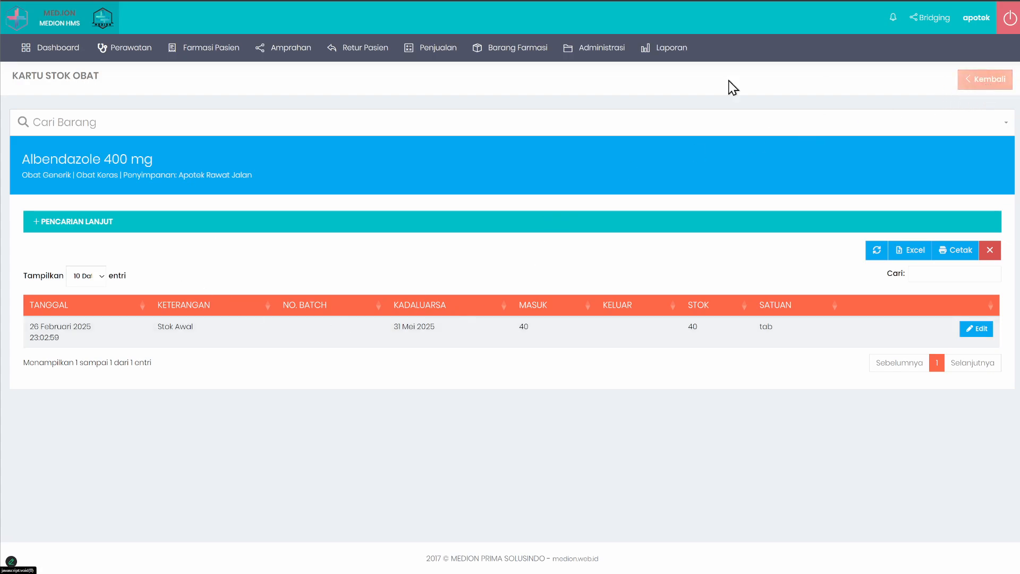
Step: Review the notice on the Tambah Stok Barang form about its use for initial stock only, and return to the stock list
left_click(170, 137)
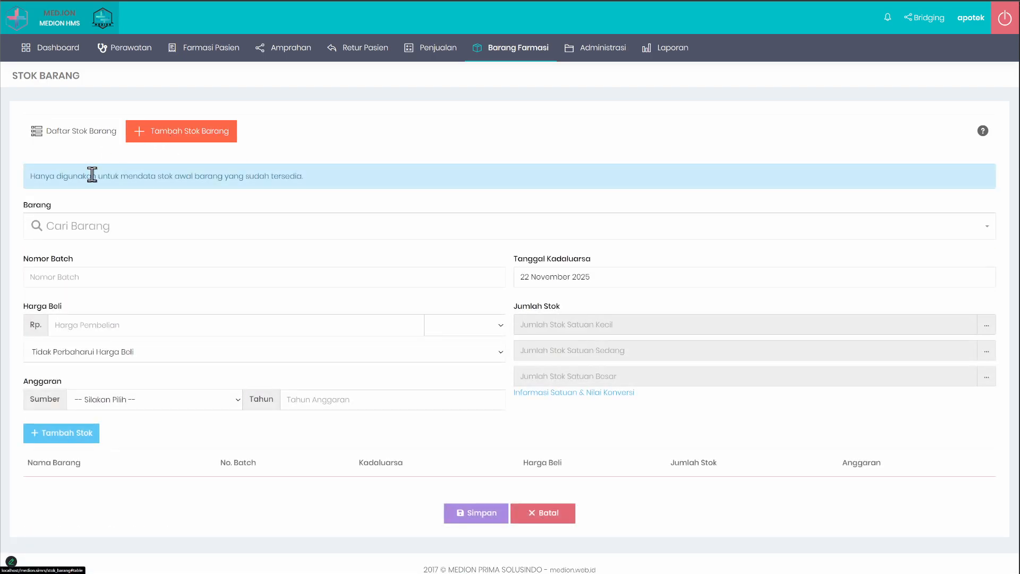
left_click_drag(31, 177, 332, 189)
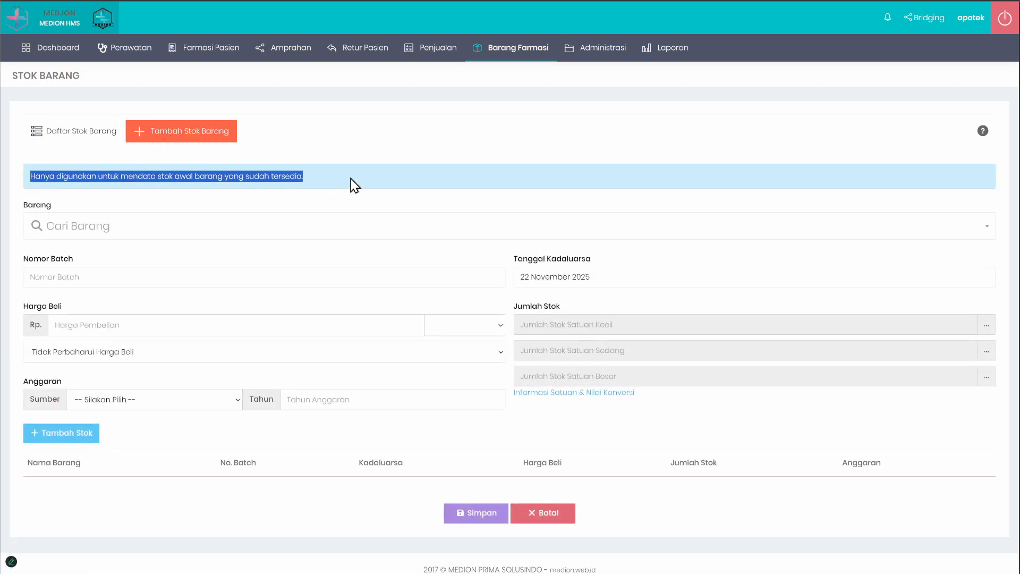
left_click(65, 135)
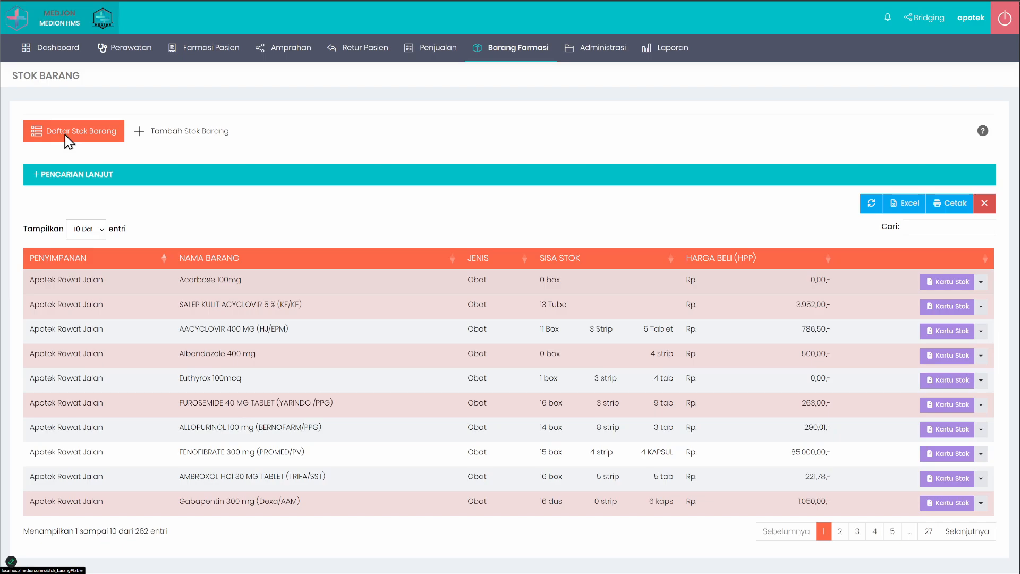
left_click(196, 135)
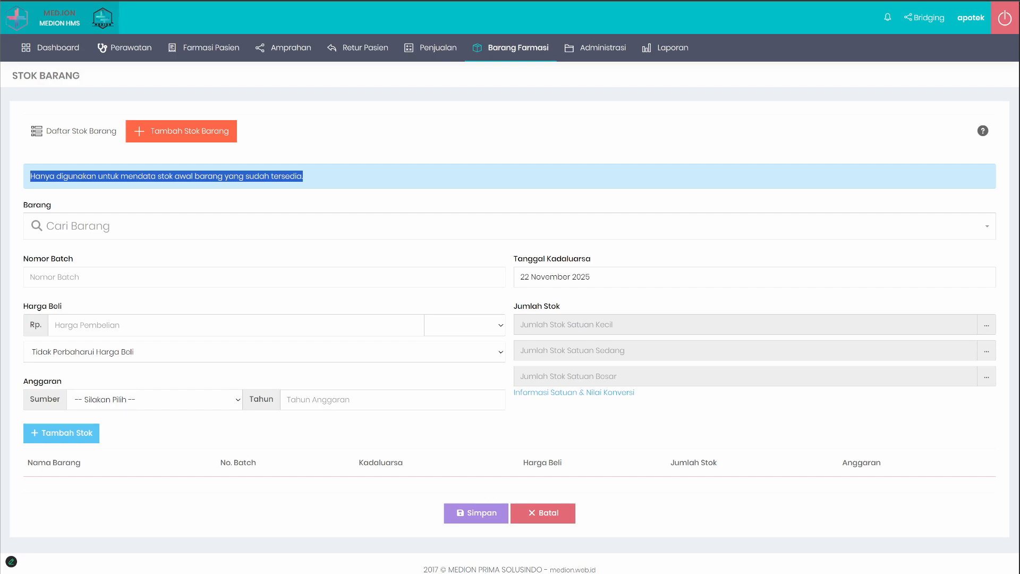
left_click(106, 139)
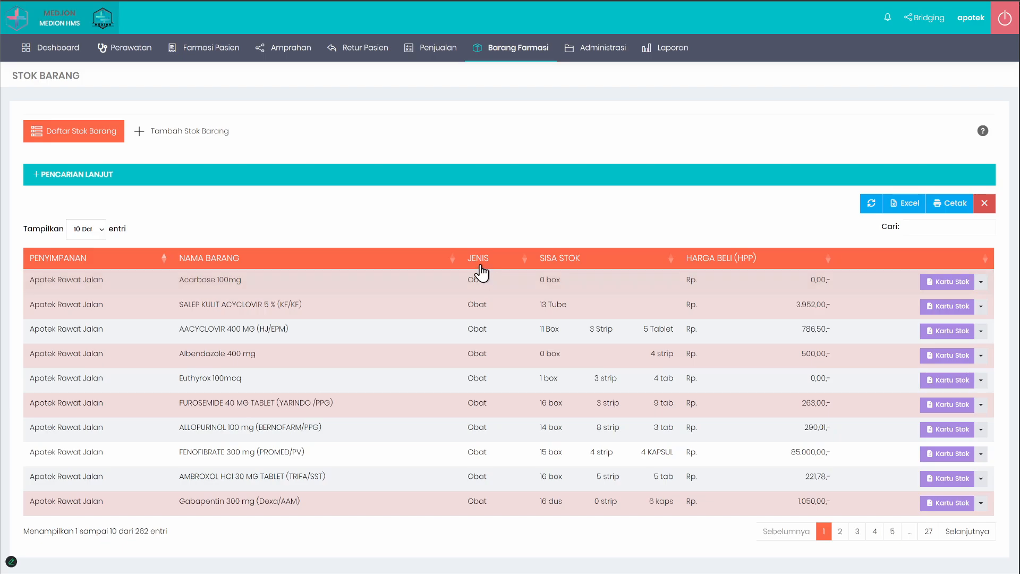
Step: Log out of the apotek account
mouse_move(508, 53)
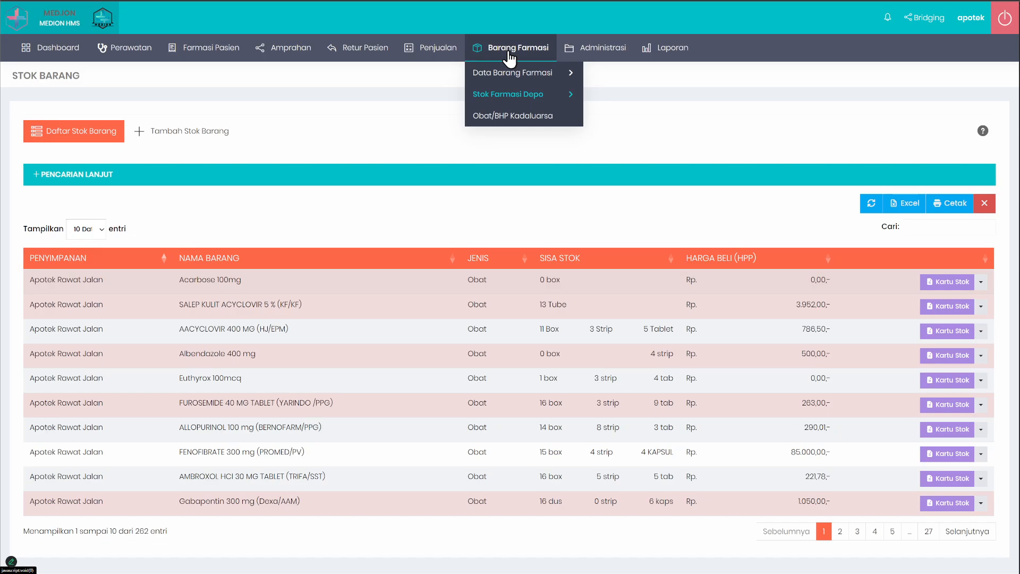
mouse_move(220, 78)
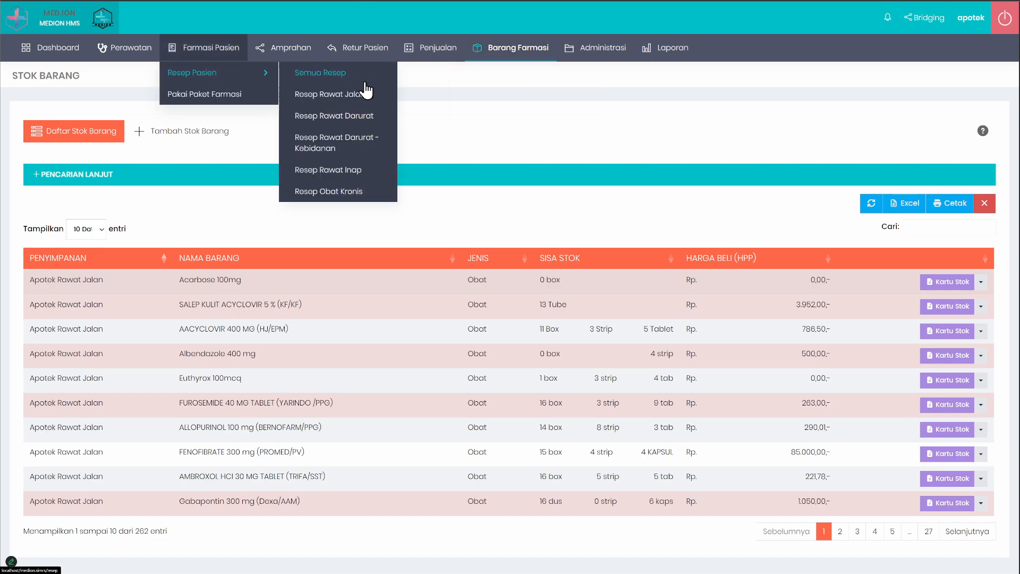
left_click(331, 99)
left_click(1003, 17)
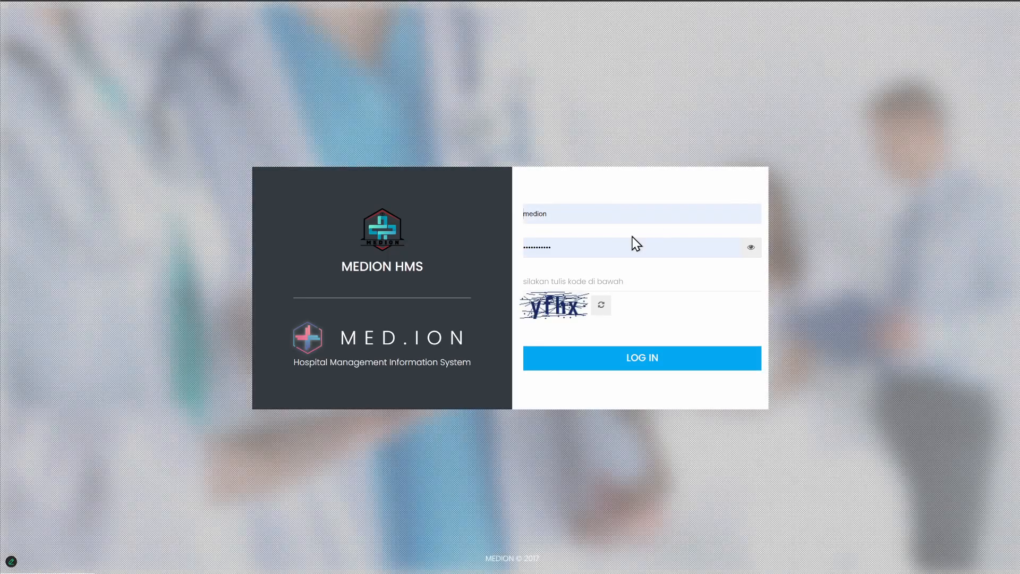
Step: Log in as gudang, filling in the account password and the captcha code
double_click(622, 214)
type("gudaN")
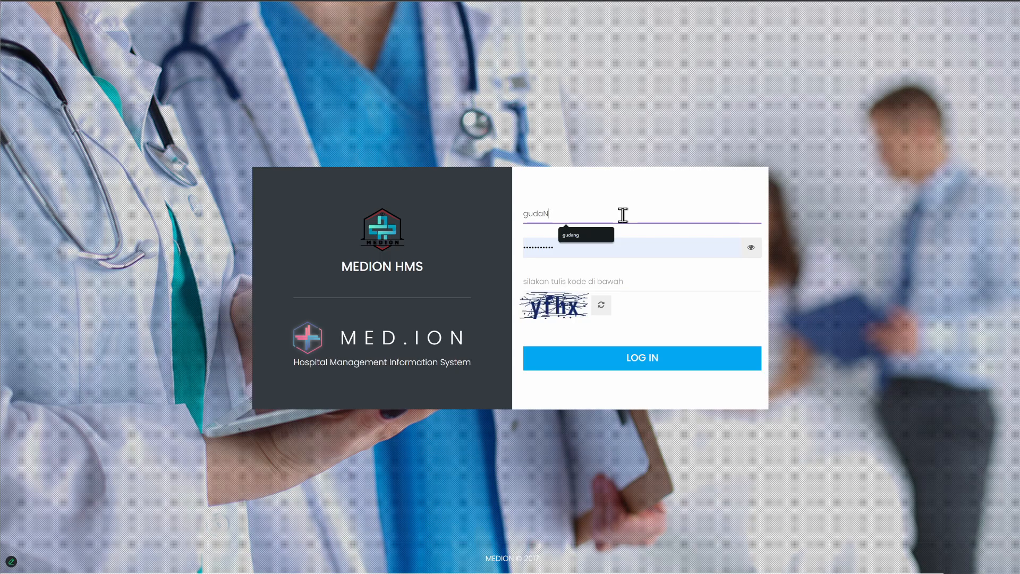
key("Down")
key("Return")
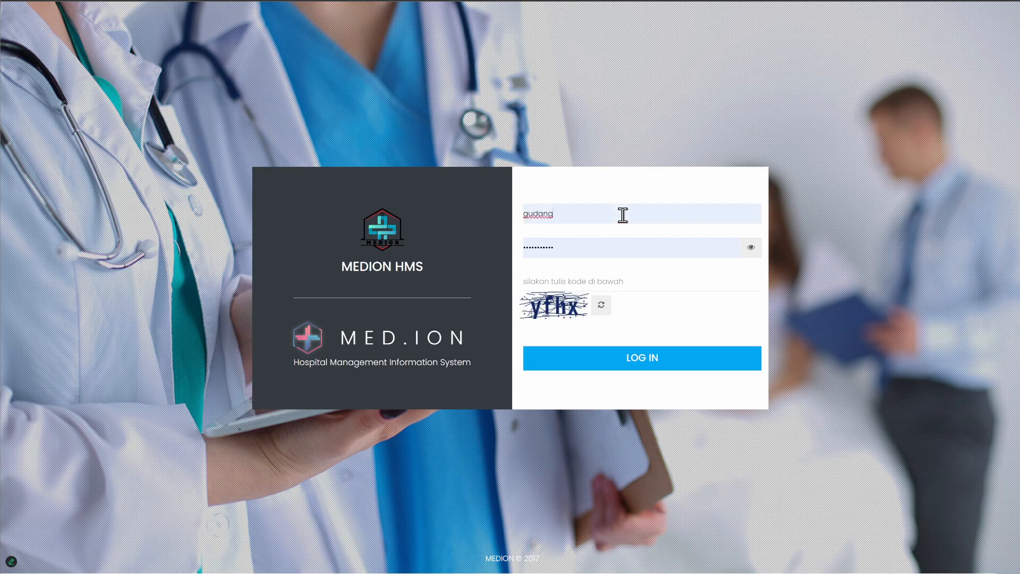
key("Tab")
type("••••••")
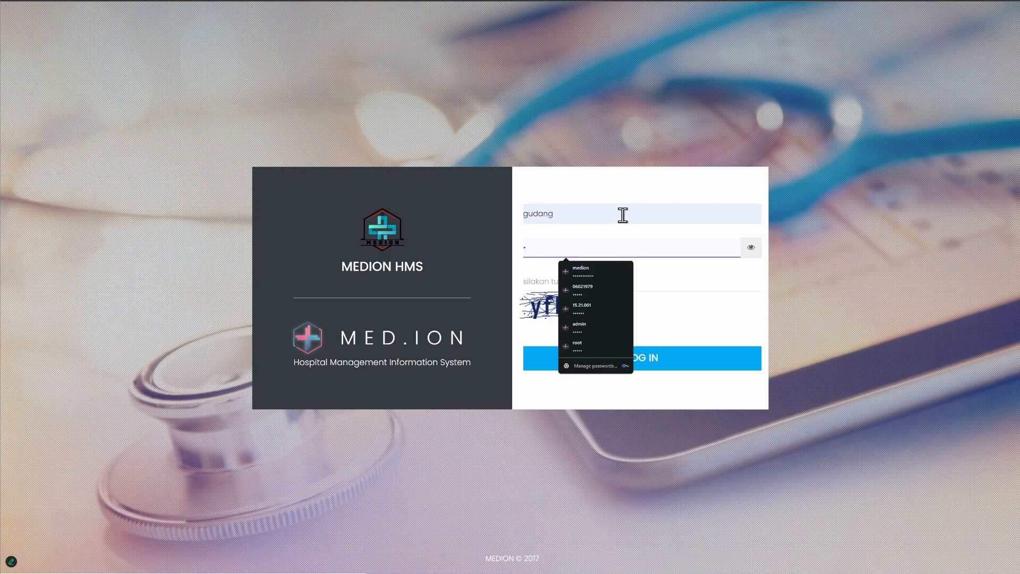
key("Tab")
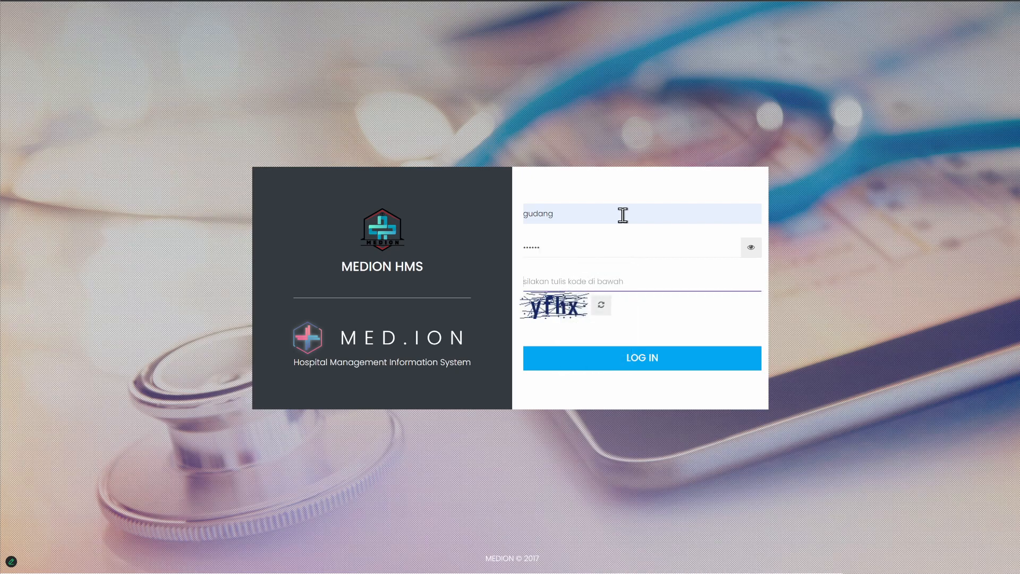
type("yfhx")
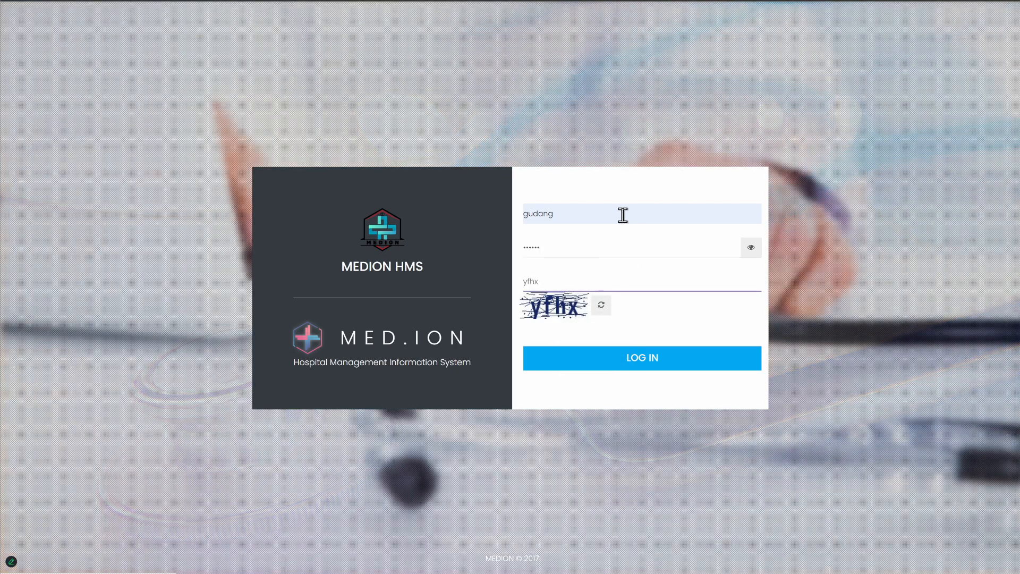
key("Return")
left_click(578, 98)
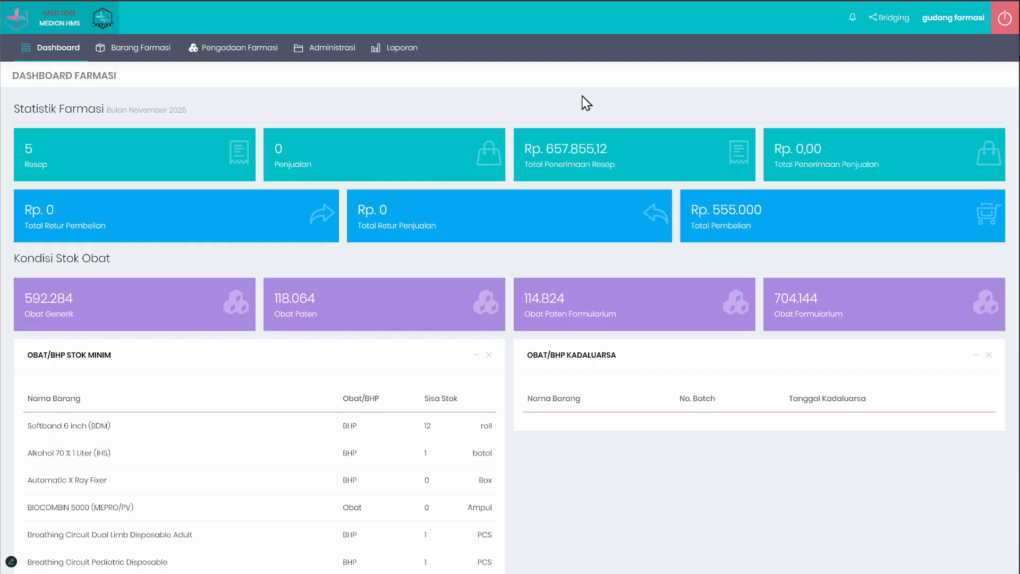
Step: View the PT. KIMIA FARMA order letter in Pemesanan Barang, examine its dosage form and strength column, and return to the order list
mouse_move(219, 59)
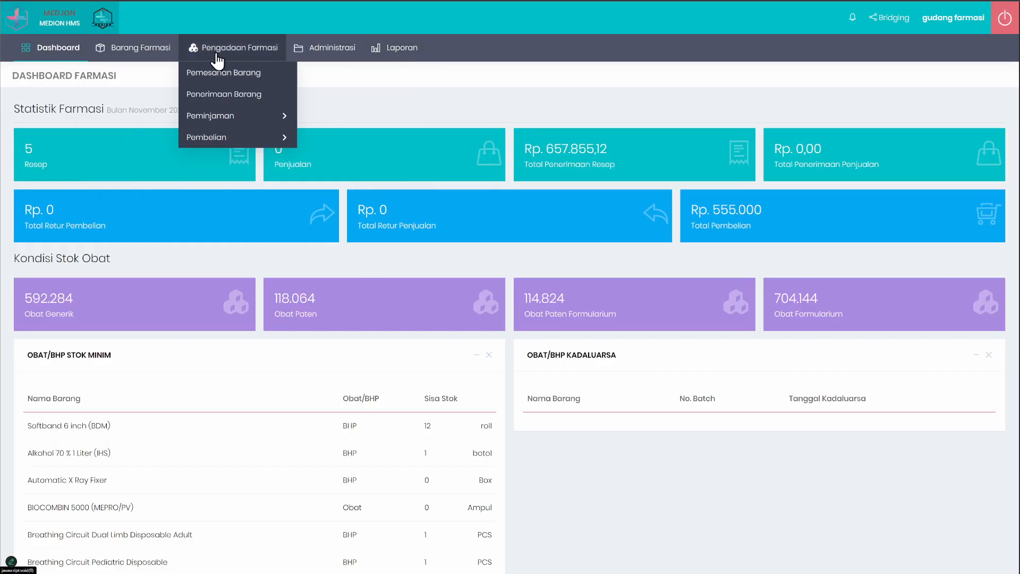
left_click(232, 81)
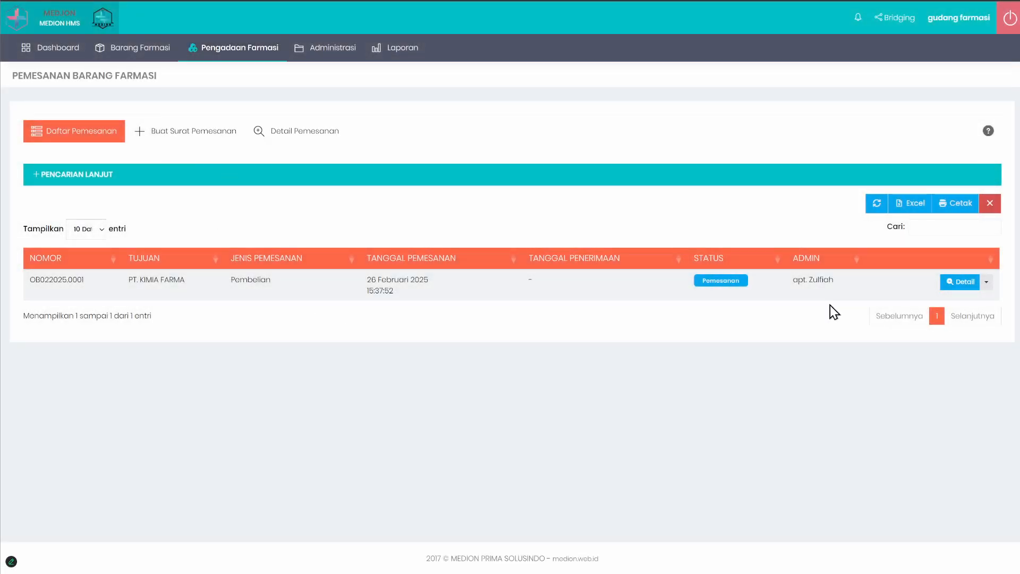
left_click(957, 283)
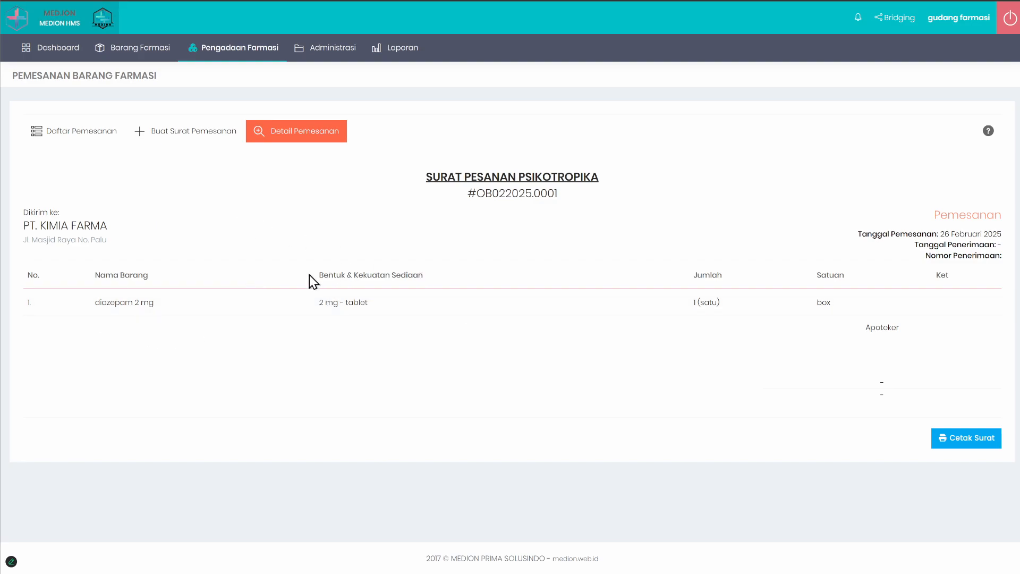
left_click_drag(309, 275, 424, 283)
left_click_drag(325, 303, 446, 312)
left_click(446, 310)
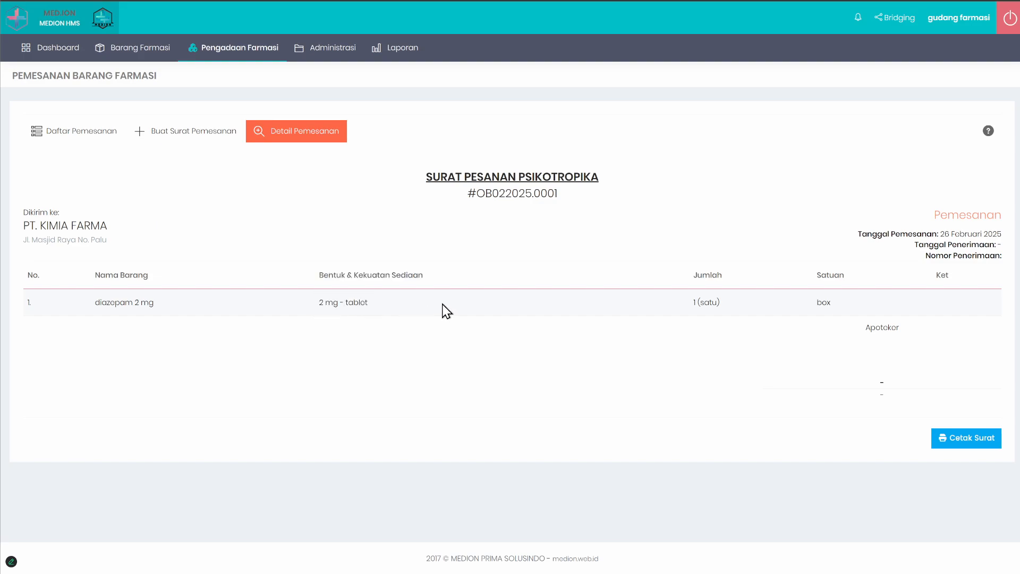
left_click(88, 134)
Step: Start a new goods receipt in Penerimaan Barang and go through its supplier and invoice number fields
mouse_move(248, 55)
left_click(242, 95)
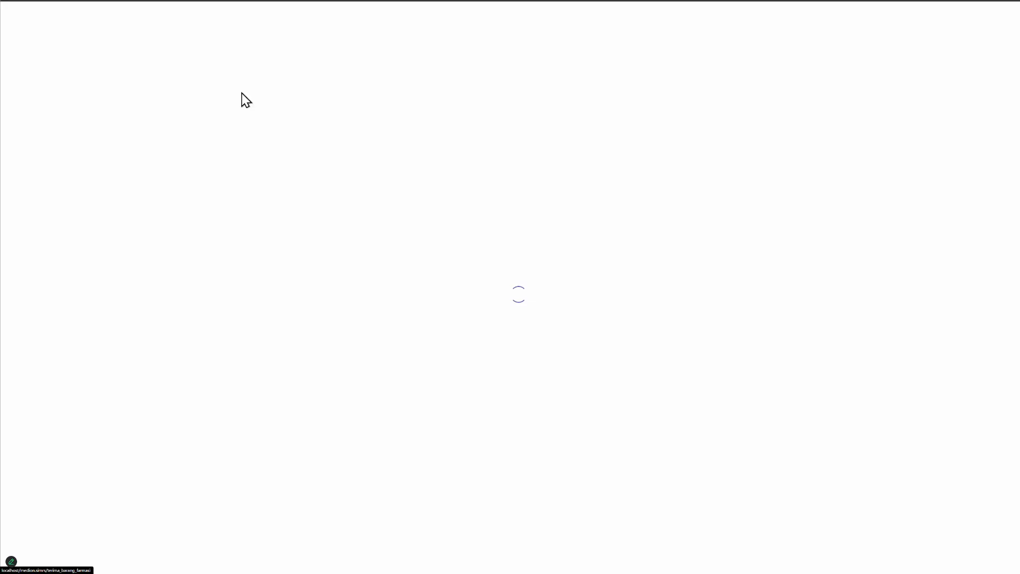
left_click(189, 131)
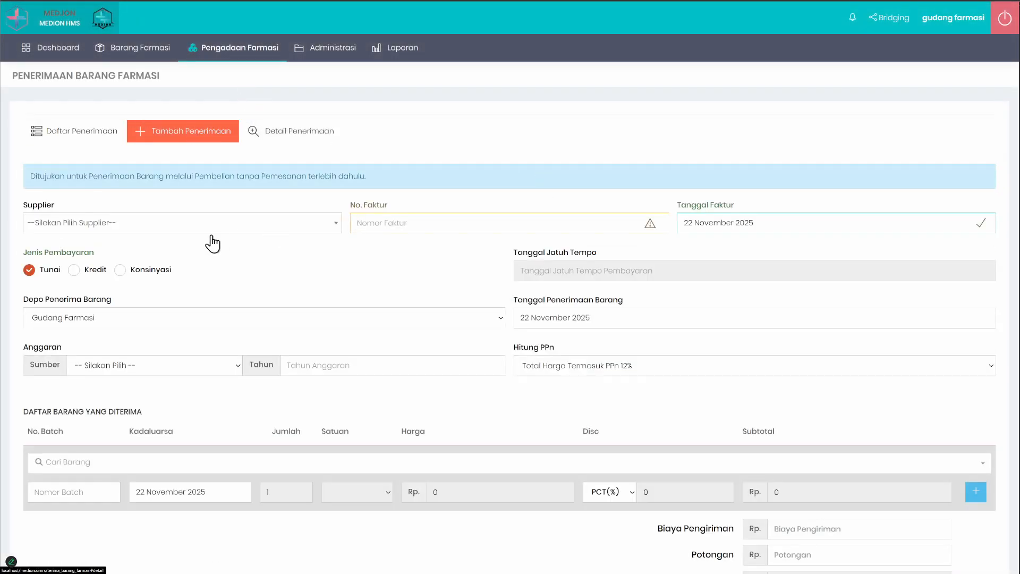
left_click(111, 226)
left_click(392, 223)
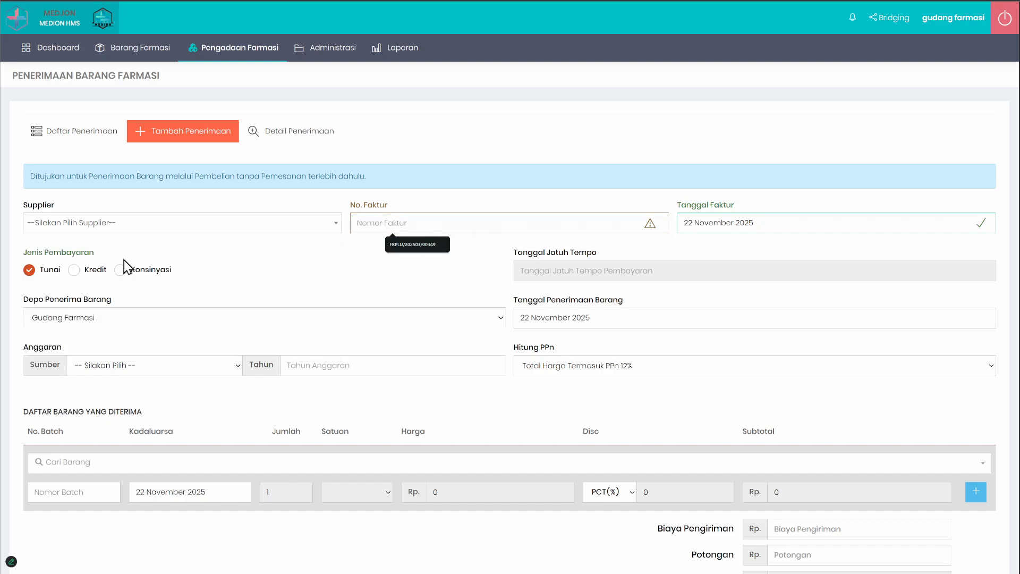
Step: Switch the receipt's payment type to Kredit and back to Tunai, and set the receiving depot to Apotek Rawat Jalan
left_click(84, 270)
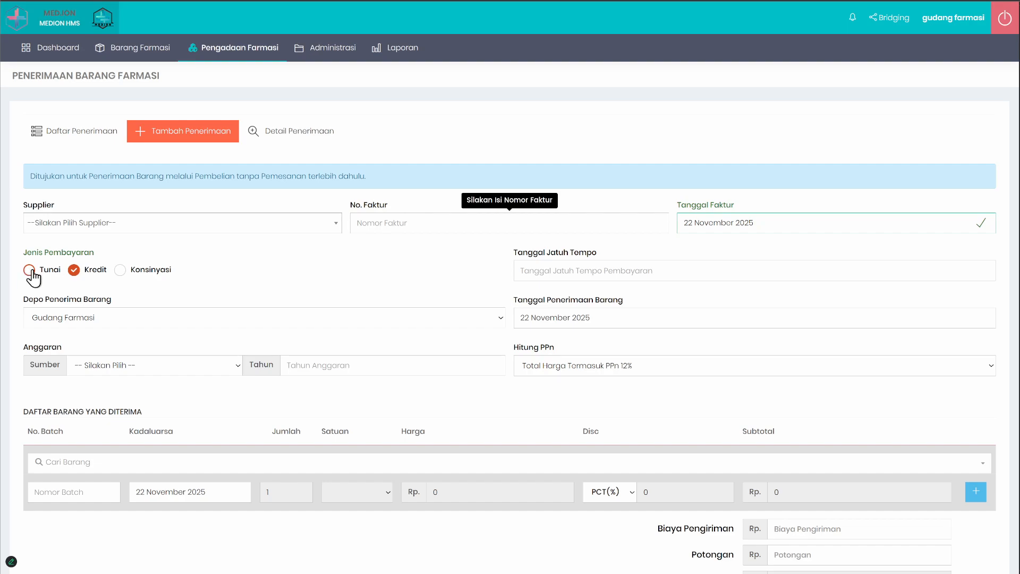
left_click(30, 271)
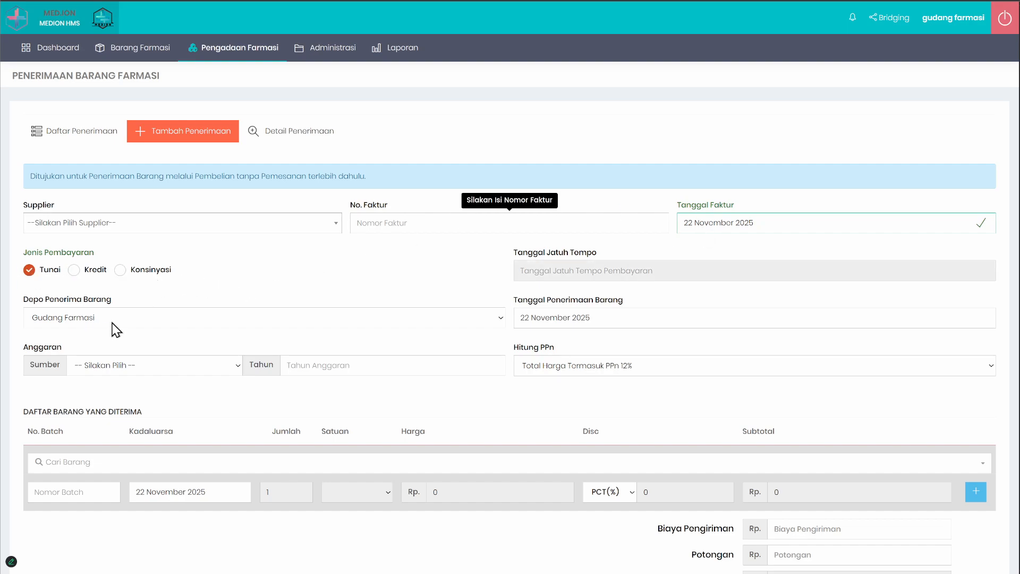
left_click(133, 320)
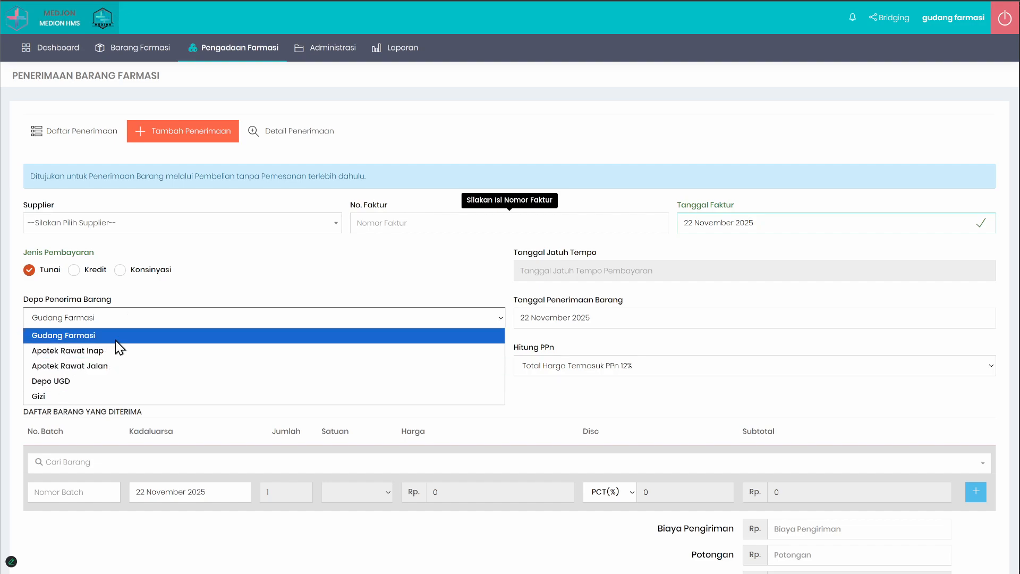
left_click(108, 365)
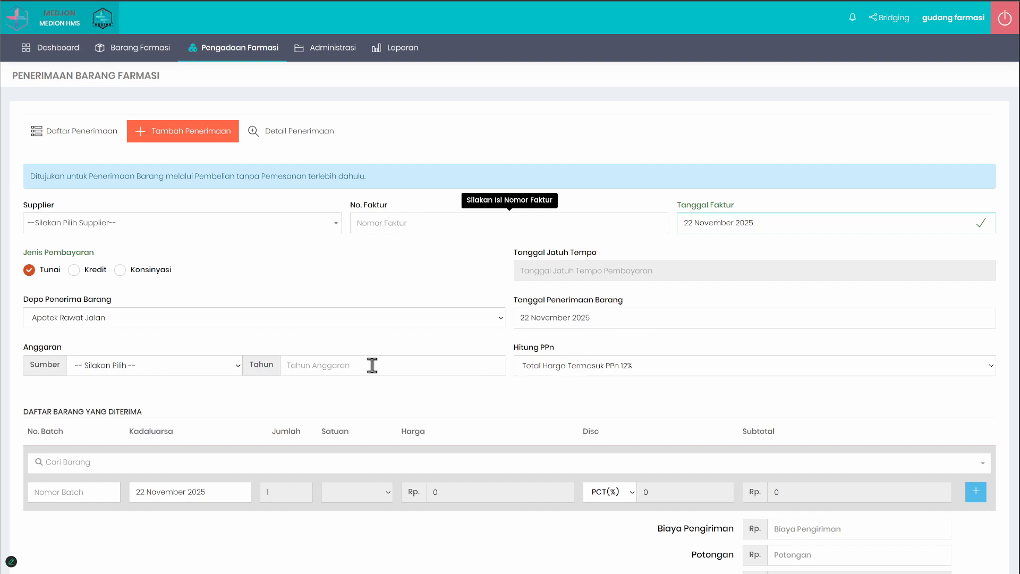
Step: Review the Hitung PPn tax calculation options for the goods receipt without changing the selection
scroll(370, 364, "down", 3)
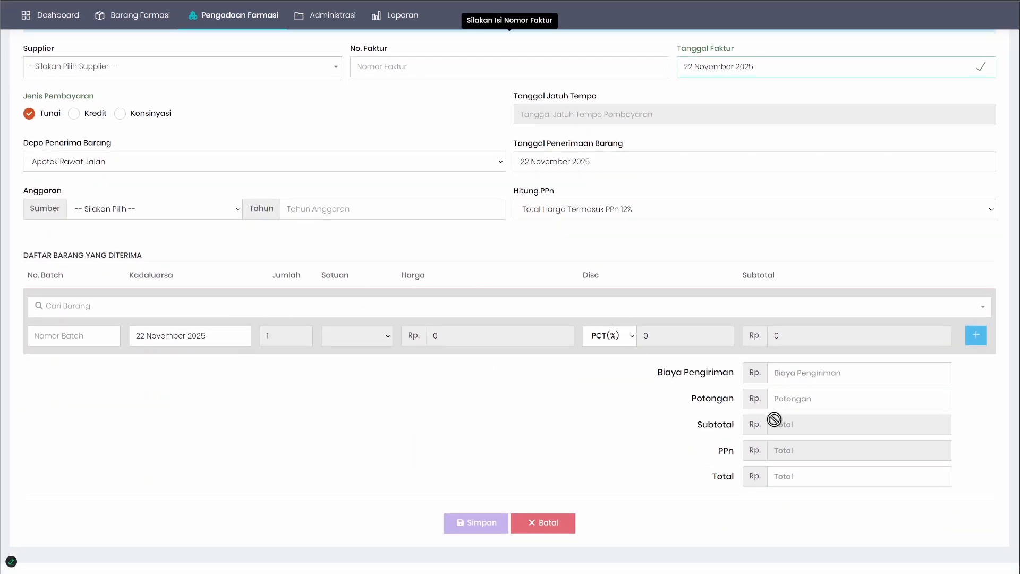
left_click(575, 209)
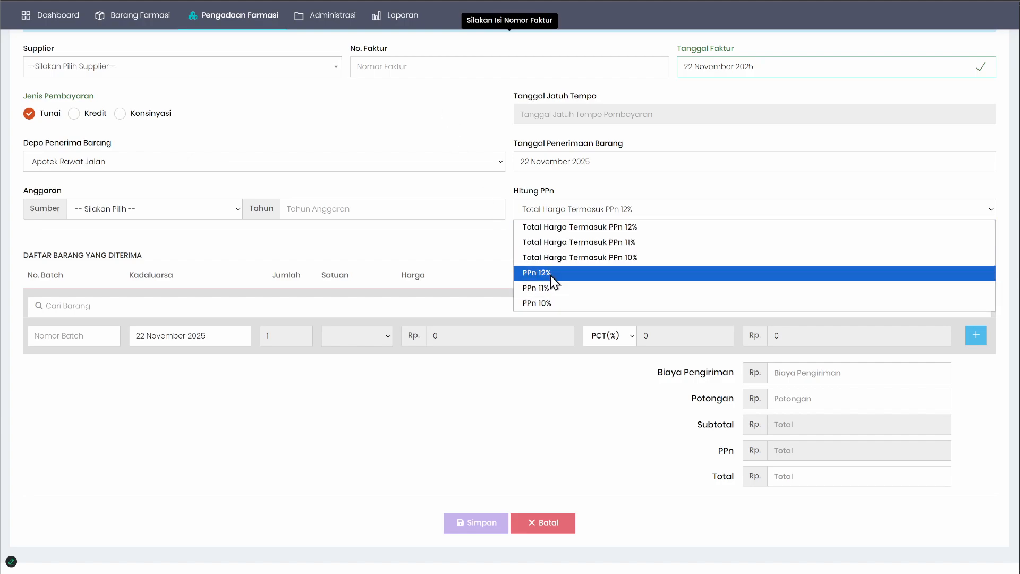
left_click(465, 244)
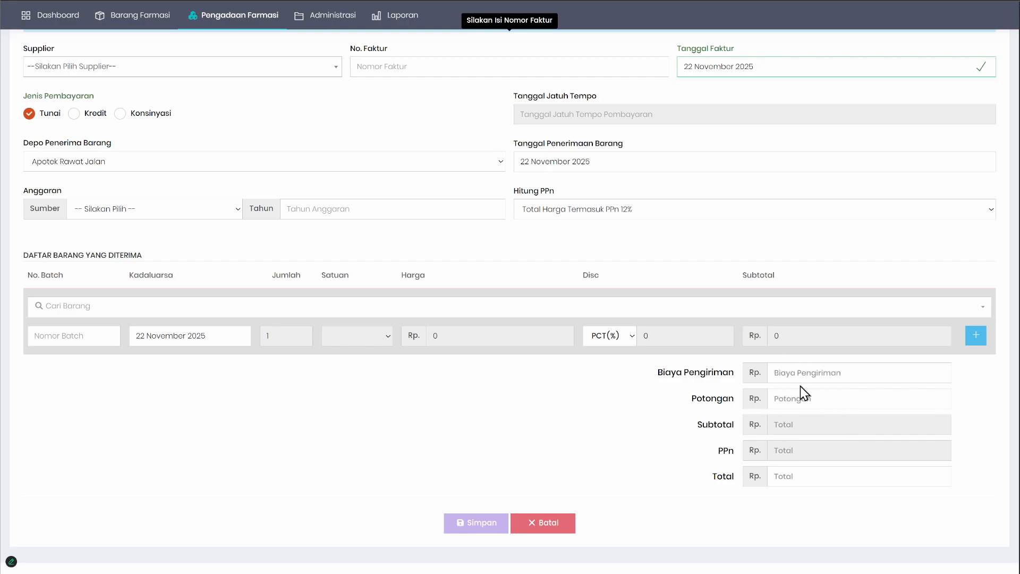
Step: Review the goods receipt's Biaya Pengiriman and Potongan fields and the procurement section's loan and purchase options
left_click(856, 368)
left_click(704, 397)
scroll(520, 339, "up", 3)
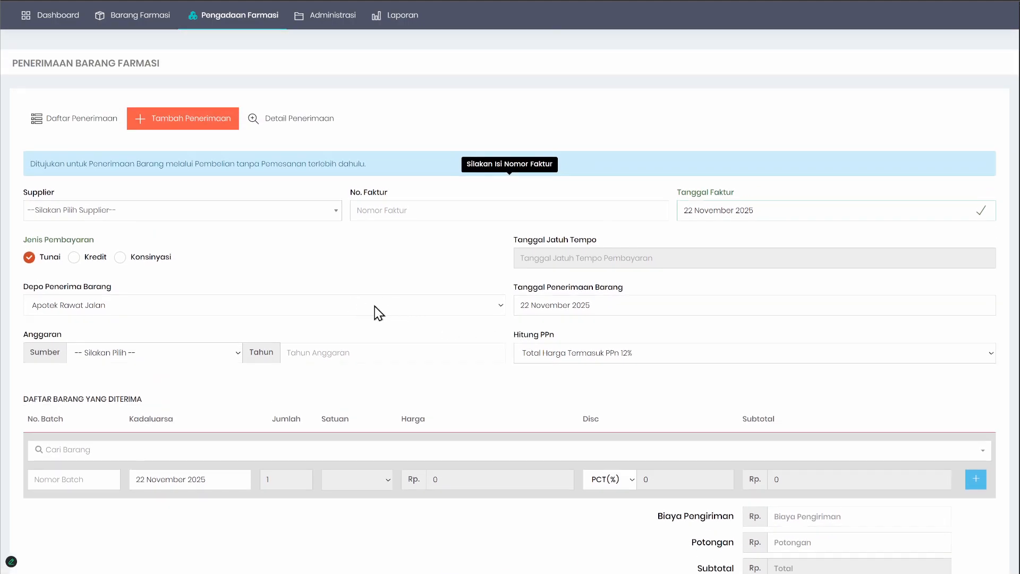
scroll(371, 316, "down", 1)
scroll(349, 317, "up", 2)
mouse_move(239, 47)
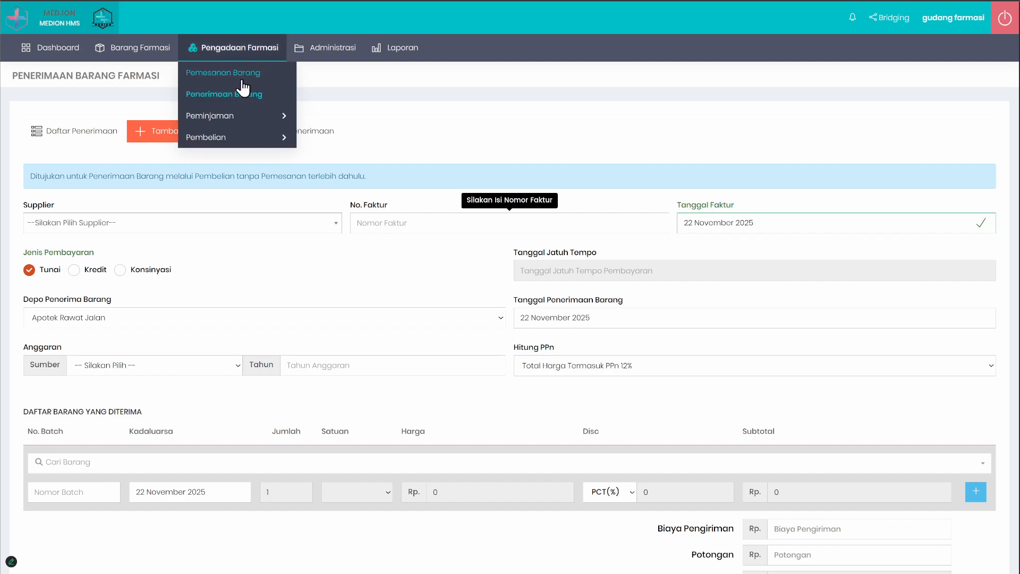
mouse_move(234, 118)
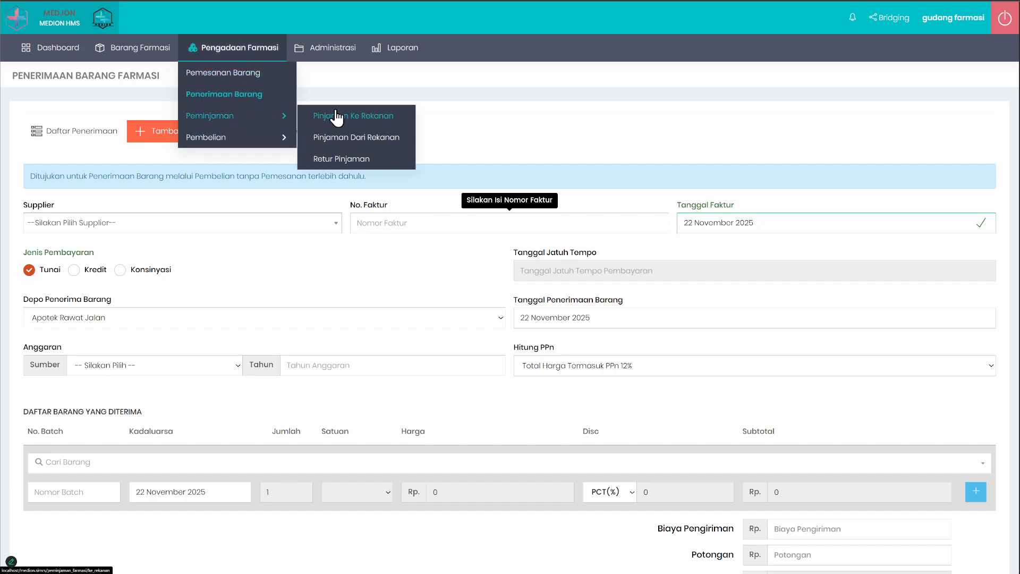
mouse_move(245, 140)
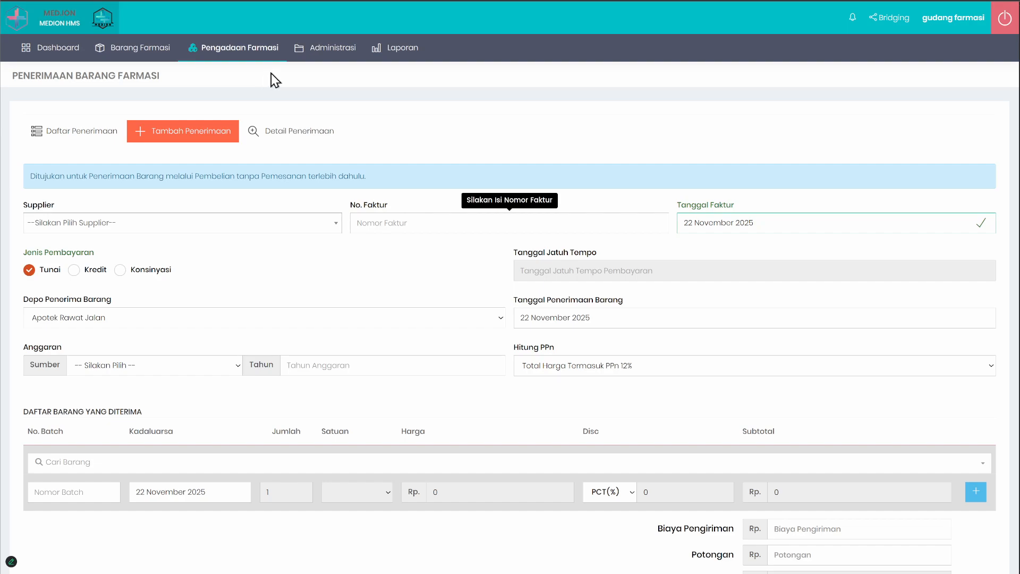
Step: View the warehouse stock list and the pharmacy and depot stock list, sorting the depot list by storage location
mouse_move(85, 50)
mouse_move(167, 73)
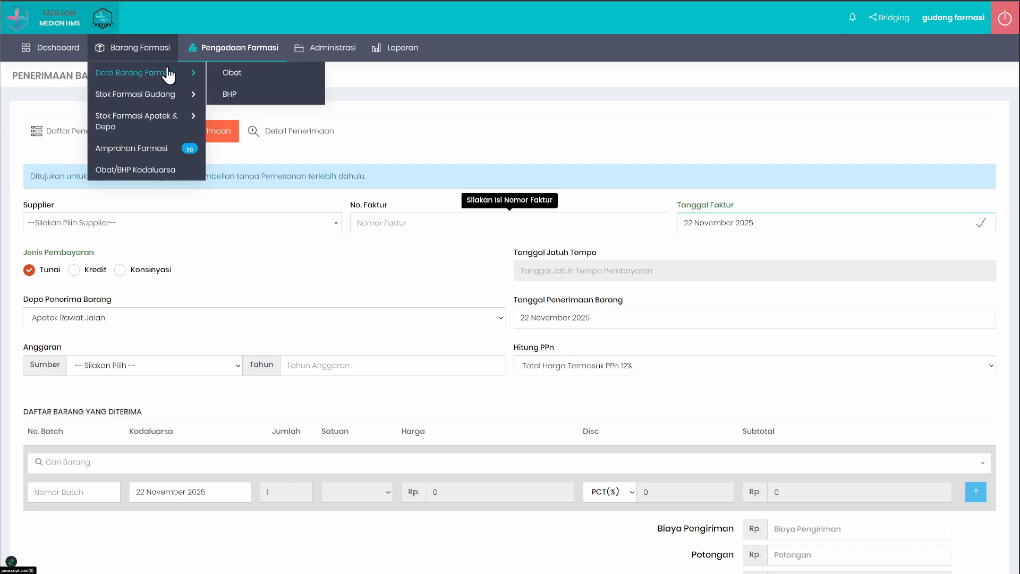
mouse_move(145, 109)
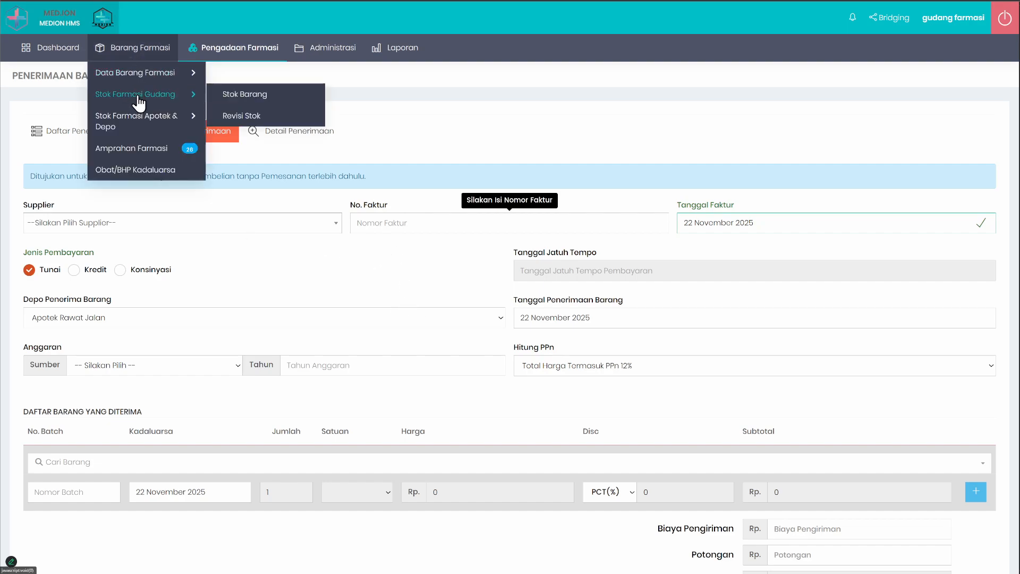
left_click(261, 101)
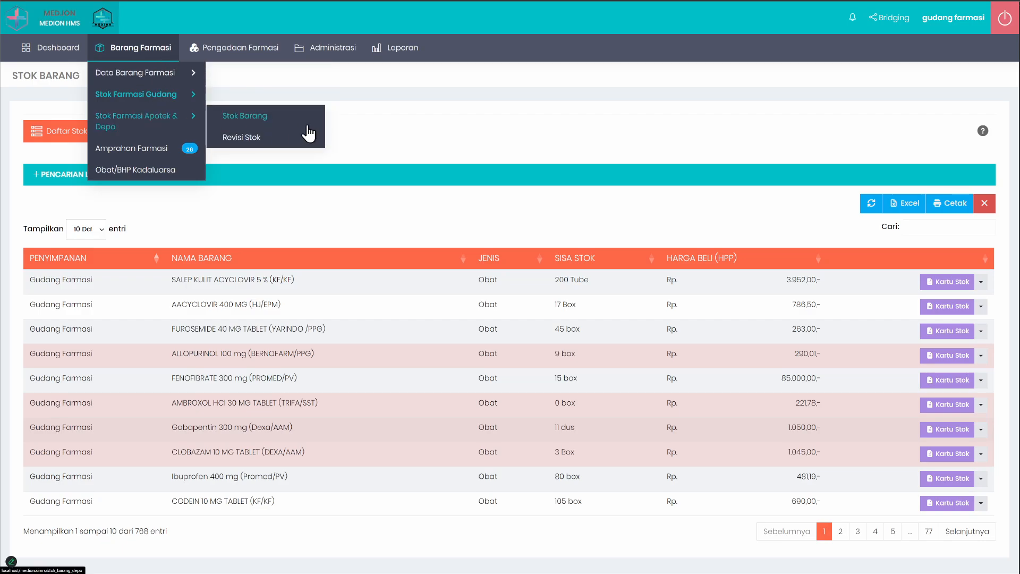
left_click(261, 116)
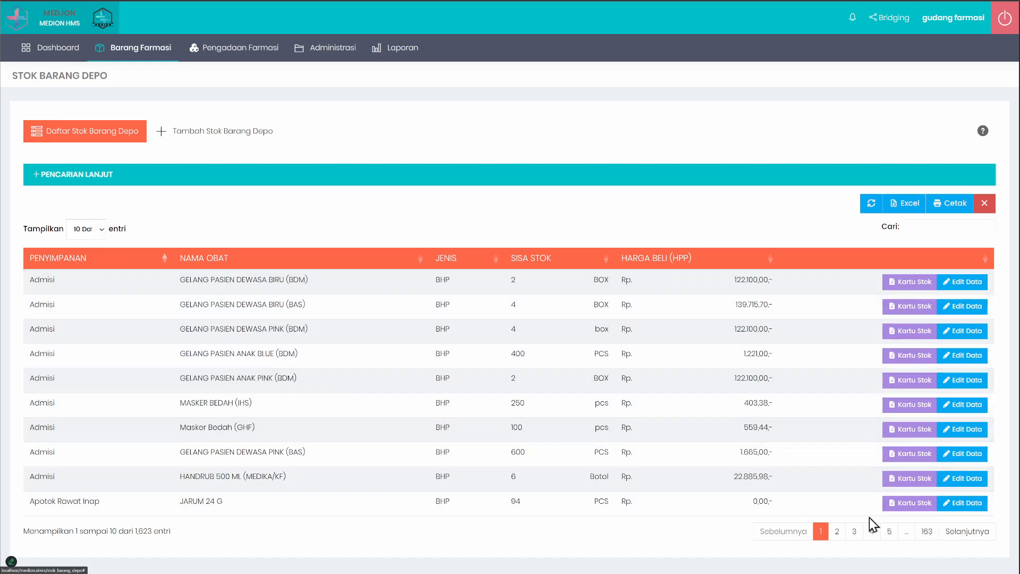
left_click(111, 261)
left_click(91, 265)
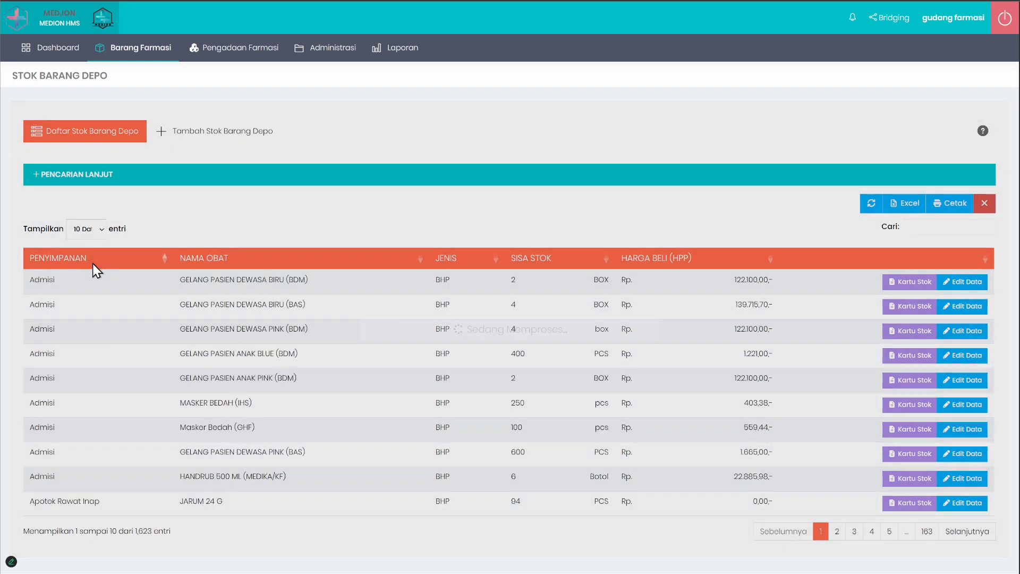
Step: Return to the Penerimaan Barang list and look through the recorded goods receipts
mouse_move(141, 53)
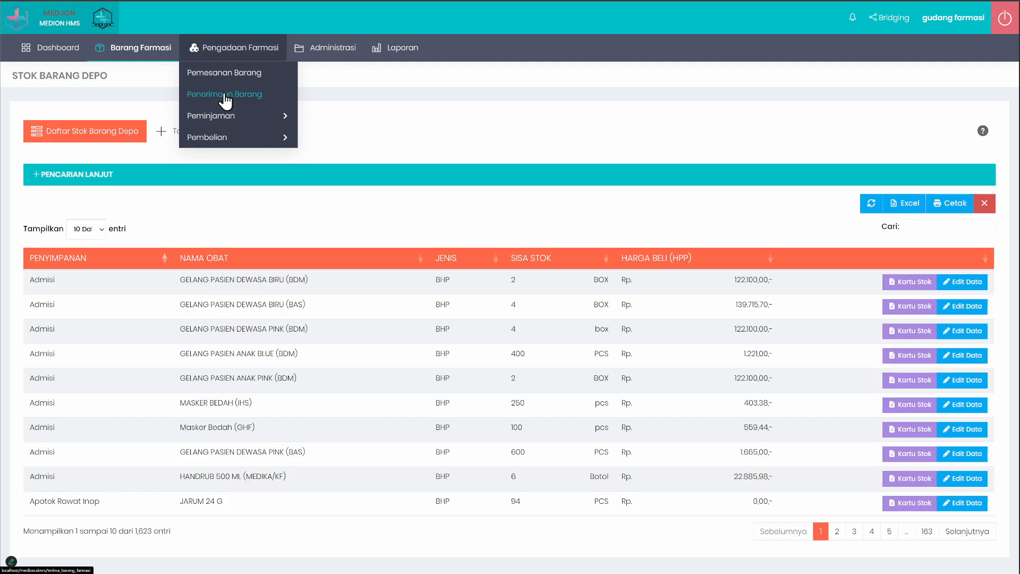
left_click(225, 97)
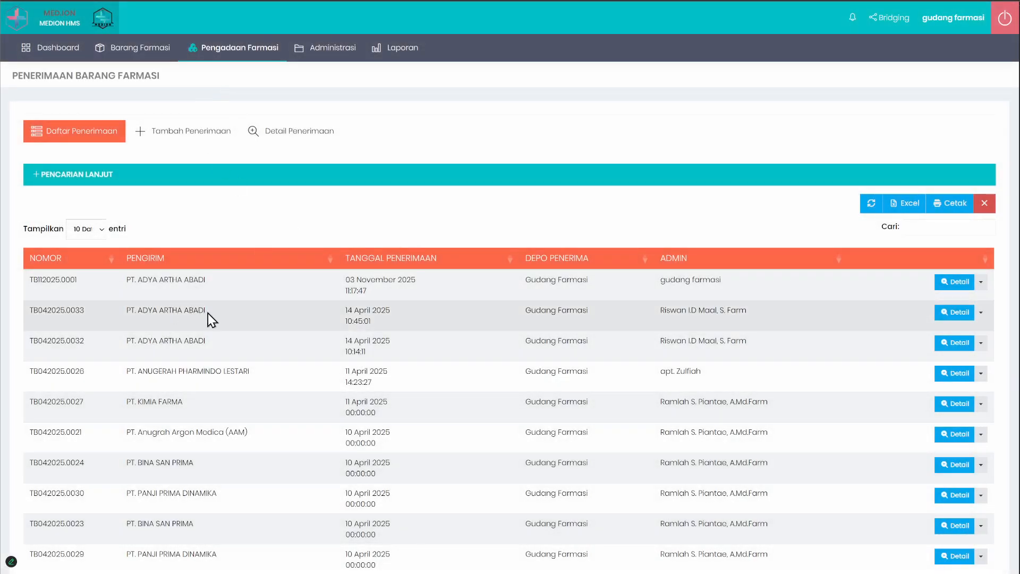
scroll(209, 314, "down", 2)
scroll(207, 308, "up", 2)
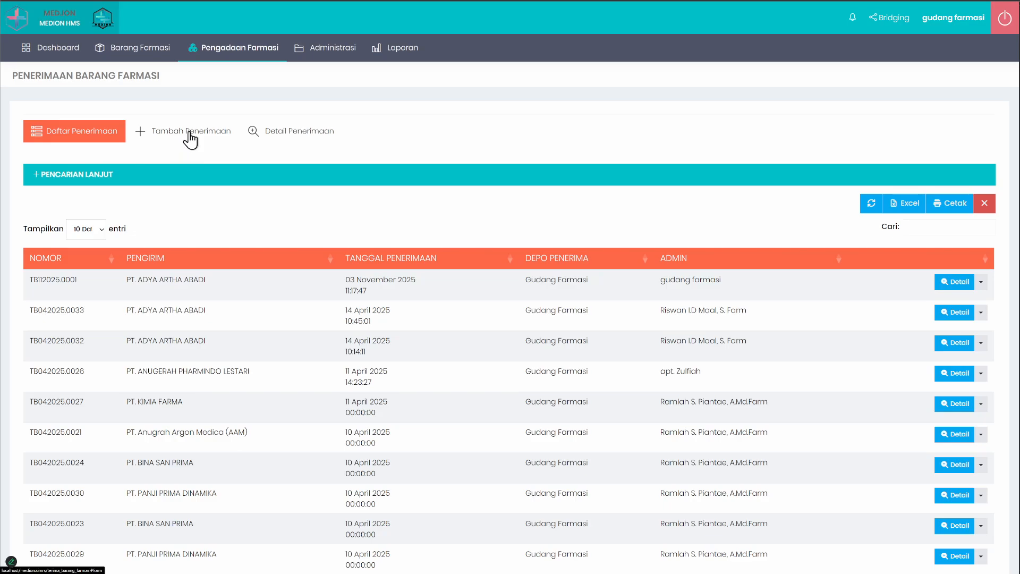
Step: Start a new goods receipt and examine its Depo Penerima Barang and payment type fields
left_click(188, 133)
left_click(92, 136)
left_click(160, 134)
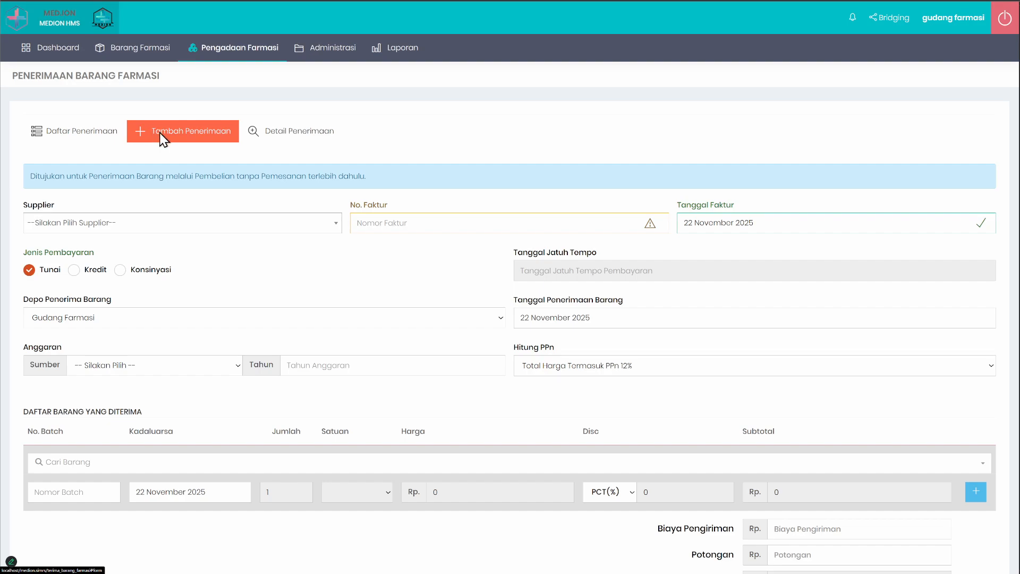
left_click(91, 318)
left_click(265, 270)
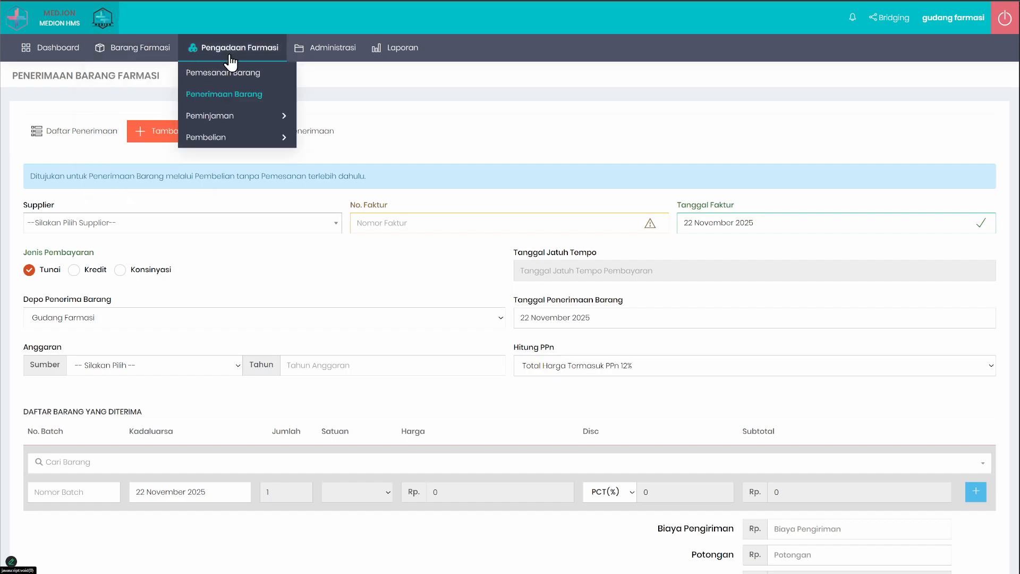
Step: Open the pharmacy purchase list (Daftar Pembelian) and examine its invoice, payment and due date columns
mouse_move(273, 134)
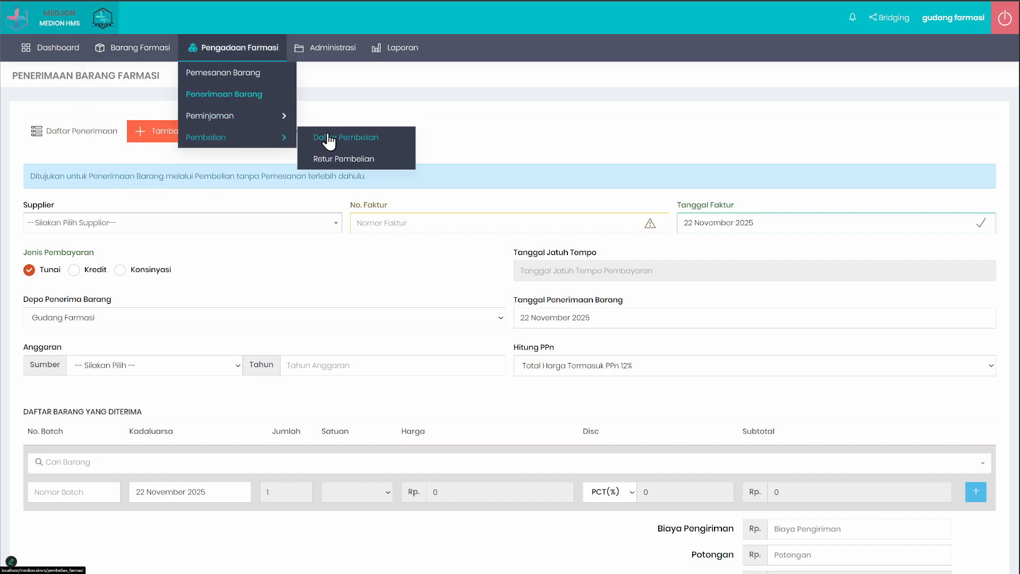
left_click(333, 138)
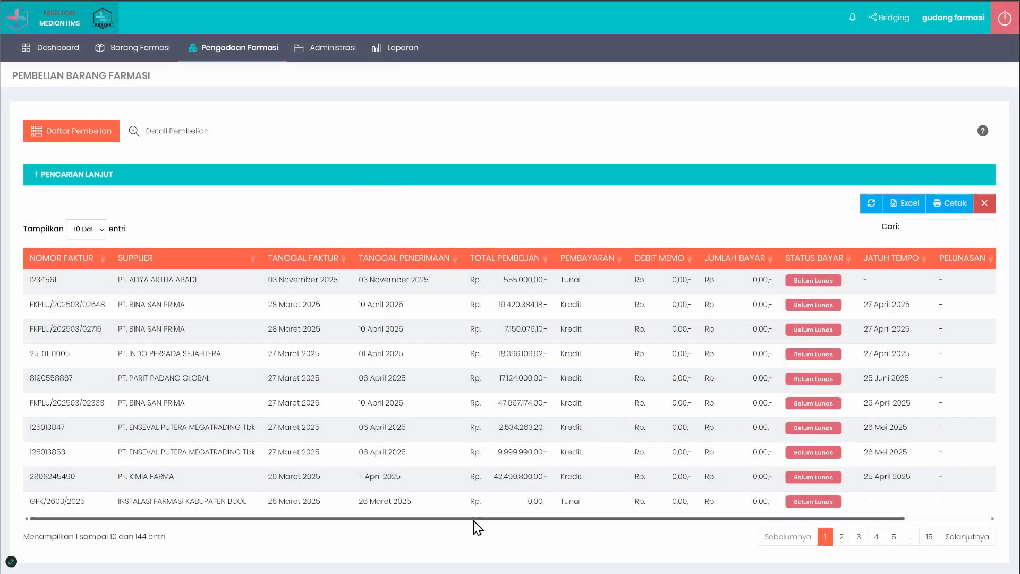
left_click_drag(473, 521, 434, 522)
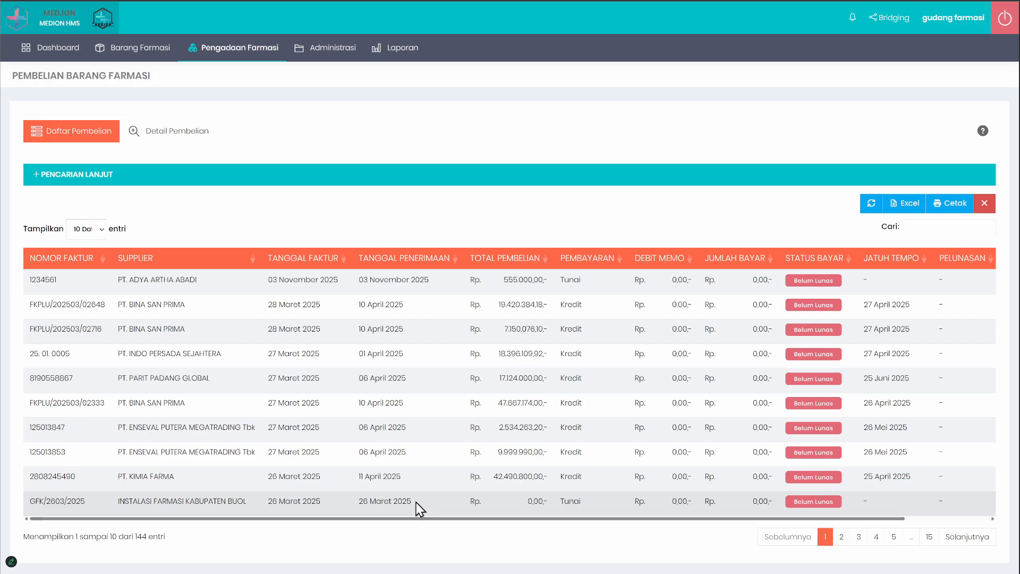
left_click_drag(522, 518, 467, 508)
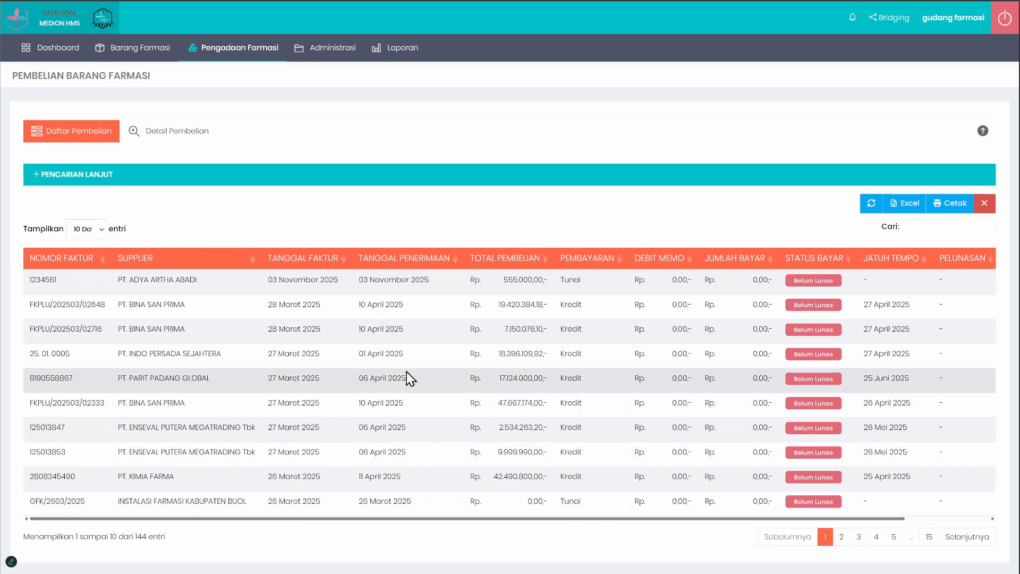
Step: Log out and log in with the apotek account, entering its password and the captcha code, and dismiss the browser's password warning
left_click(1004, 21)
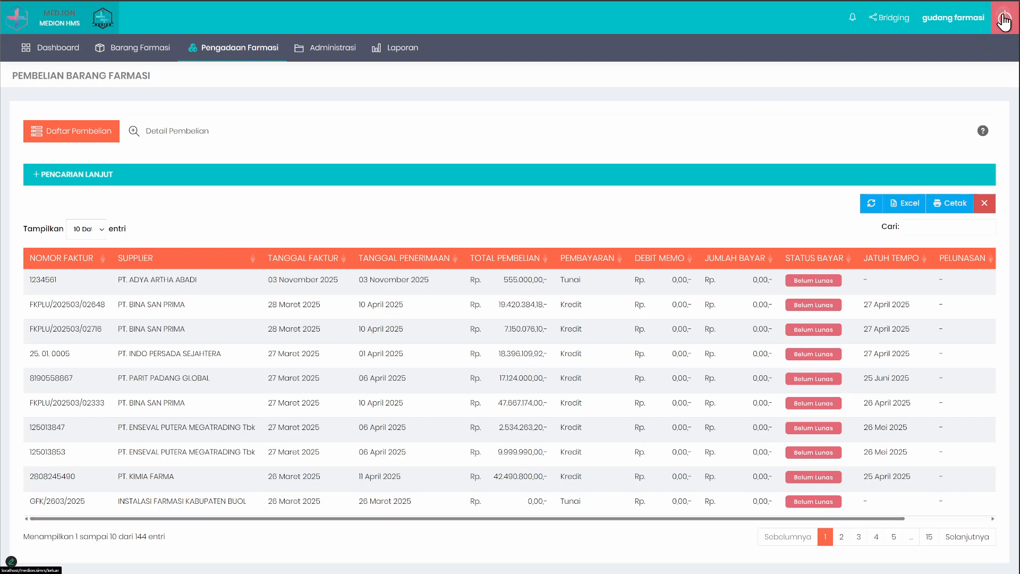
double_click(593, 205)
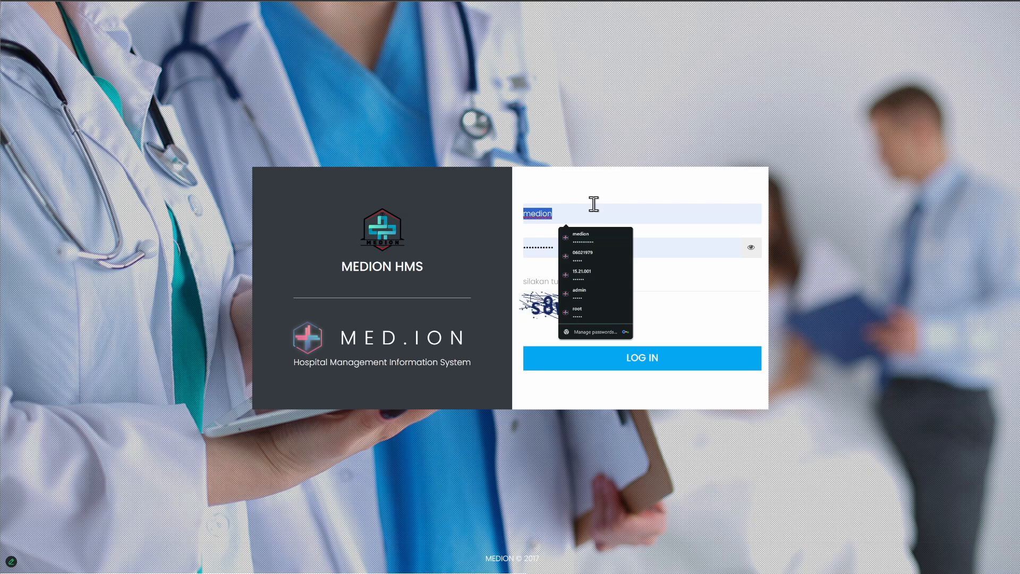
type("apotek")
key("Tab")
type("••••••")
key("Tab")
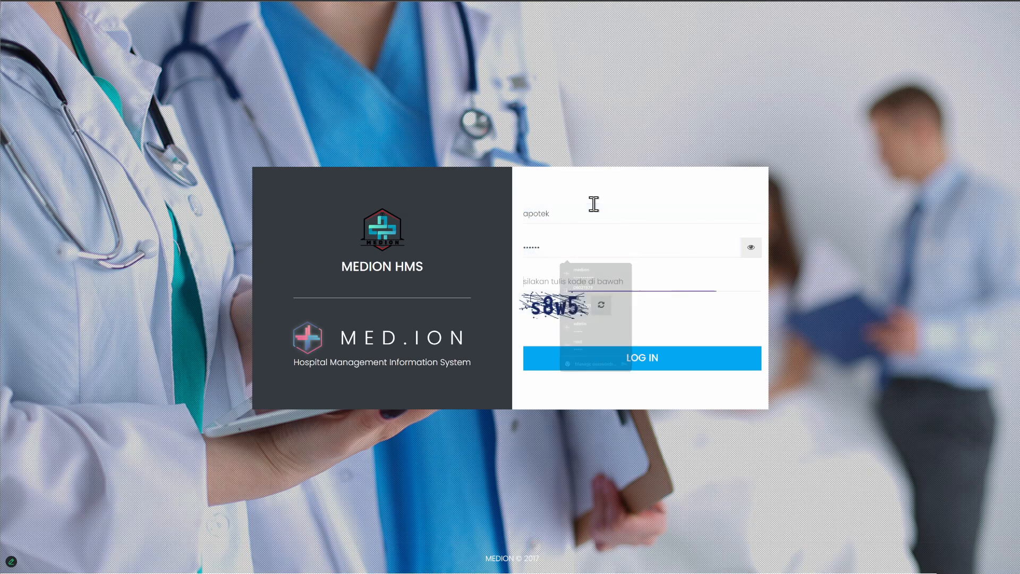
type("s8w5")
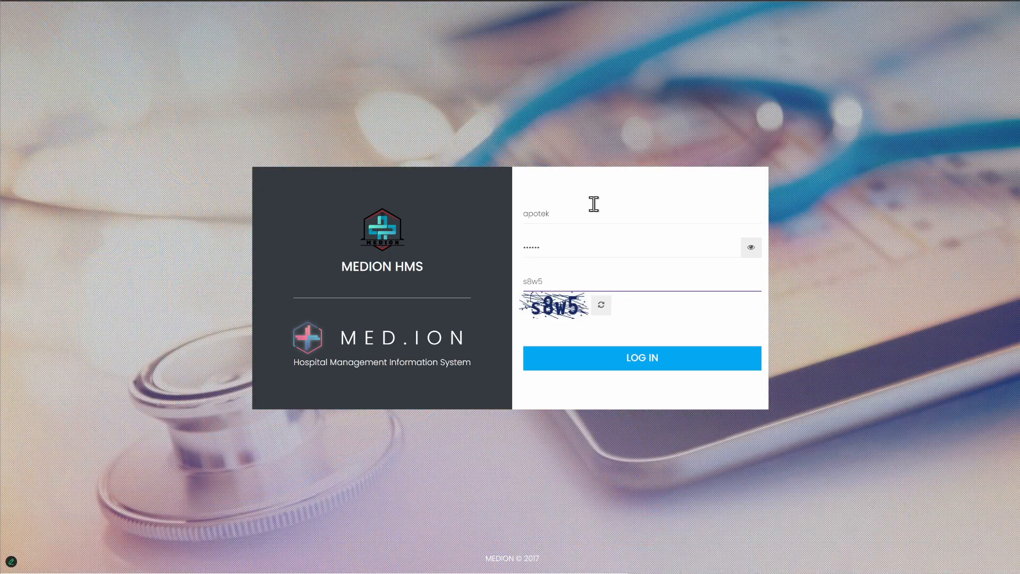
key("Return")
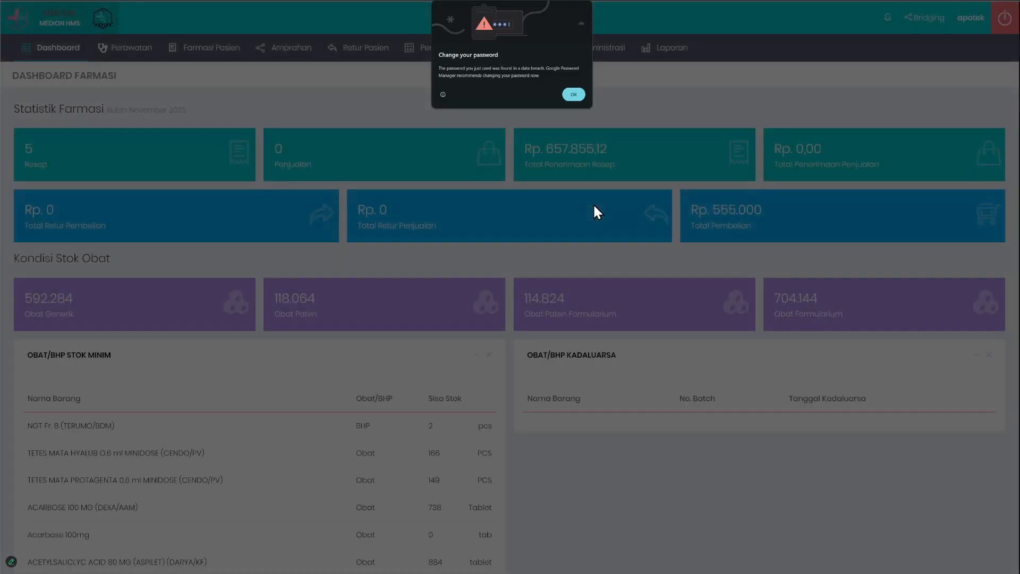
left_click(573, 96)
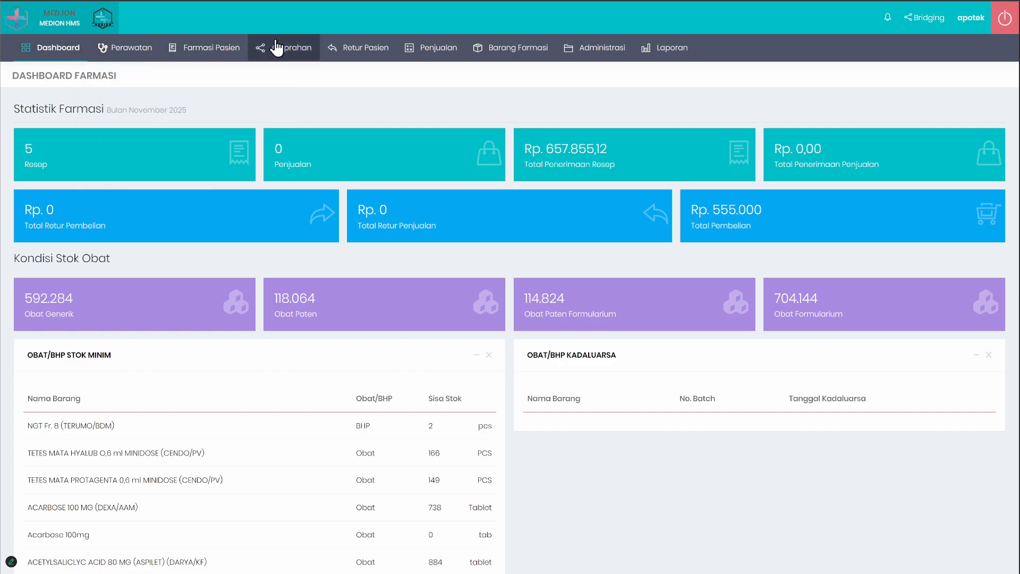
Step: Open the Penerimaan Resep Pasien report and examine its filters and prescription table
mouse_move(680, 50)
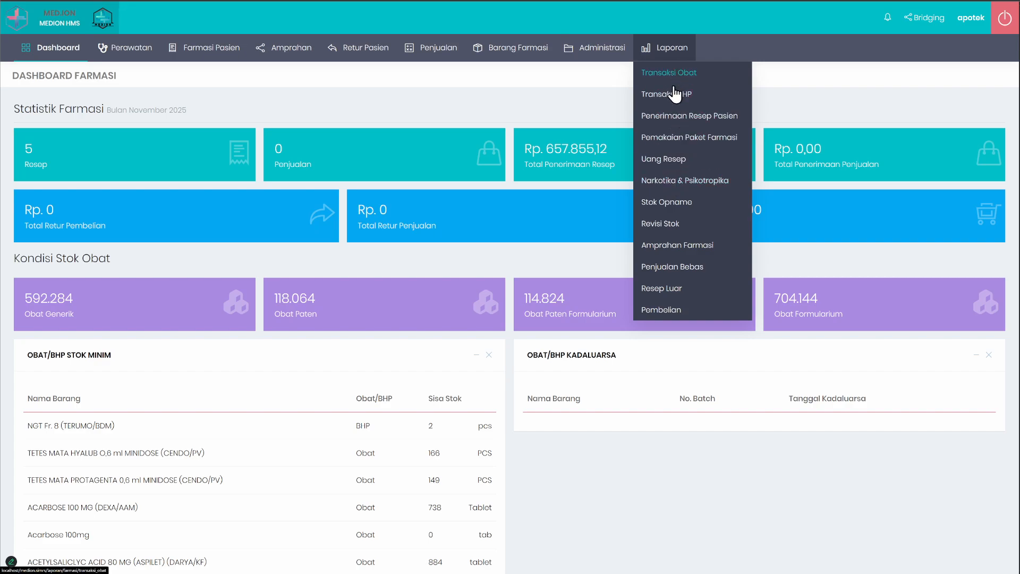
left_click(686, 117)
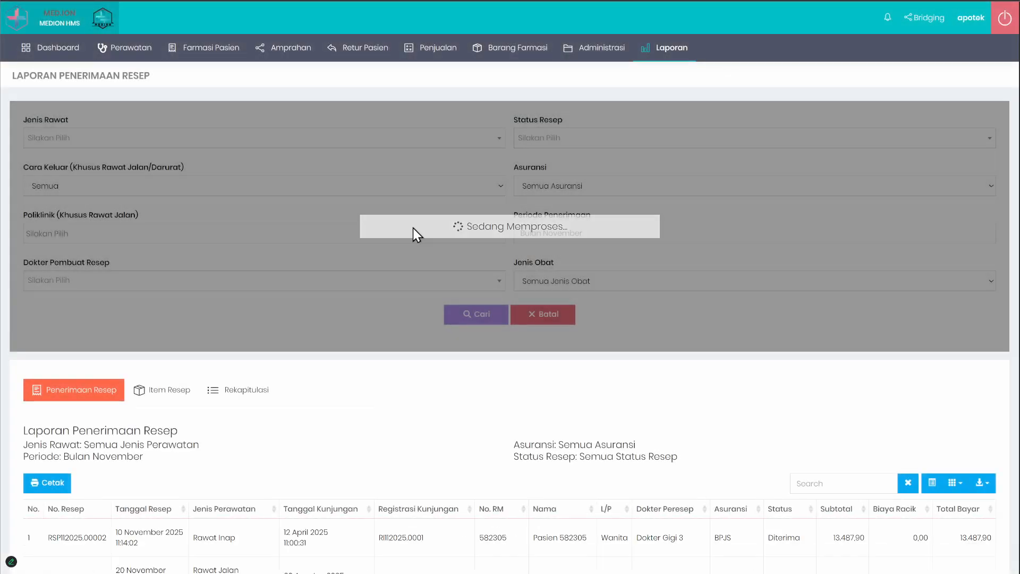
scroll(425, 319, "down", 5)
scroll(357, 314, "up", 4)
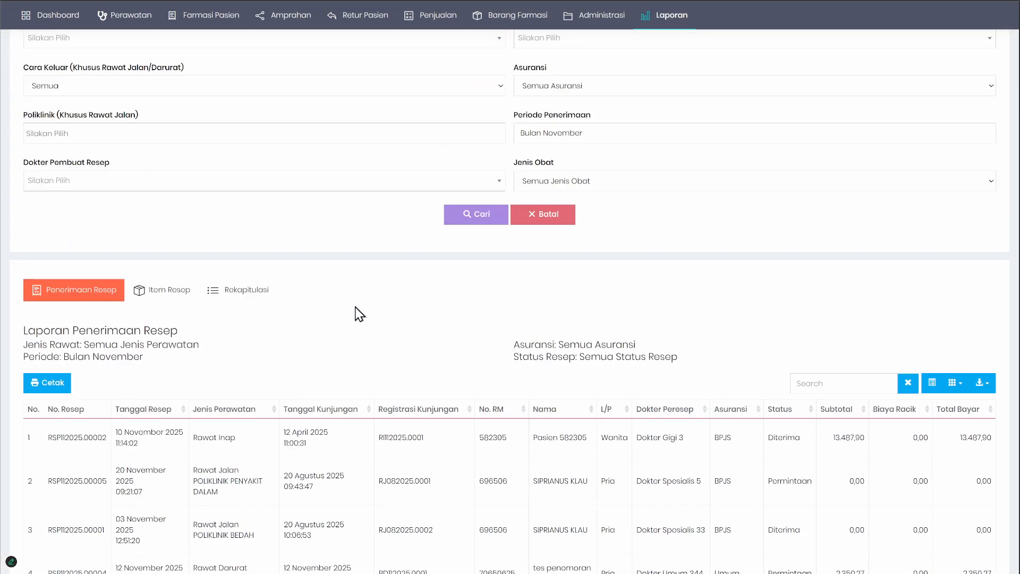
scroll(354, 316, "down", 3)
scroll(164, 392, "up", 2)
scroll(850, 382, "up", 2)
Step: Open the outpatient prescription list (Resep Rawat Jalan) and examine the Permintaan and Diterima statuses
mouse_move(211, 83)
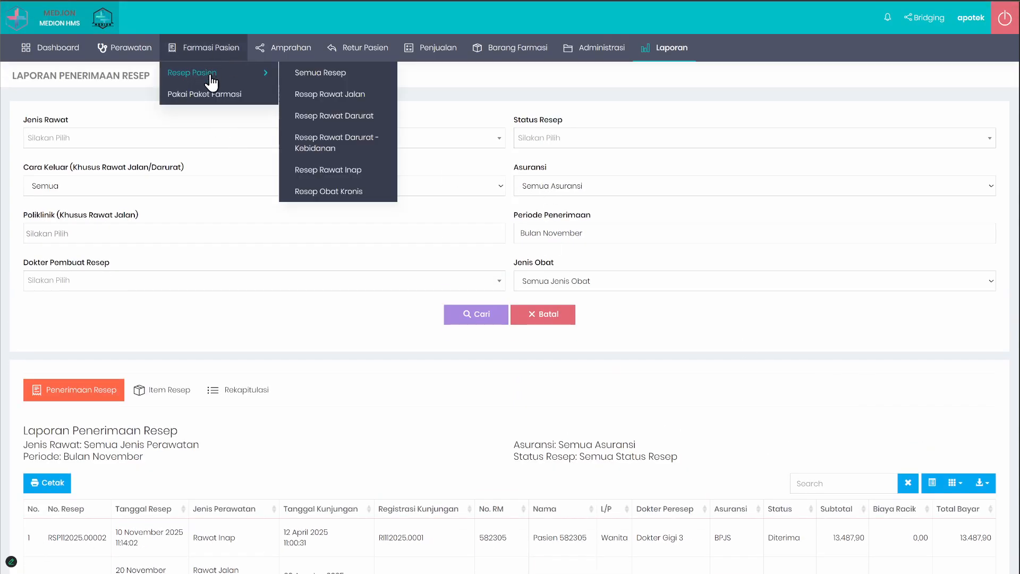
left_click(325, 94)
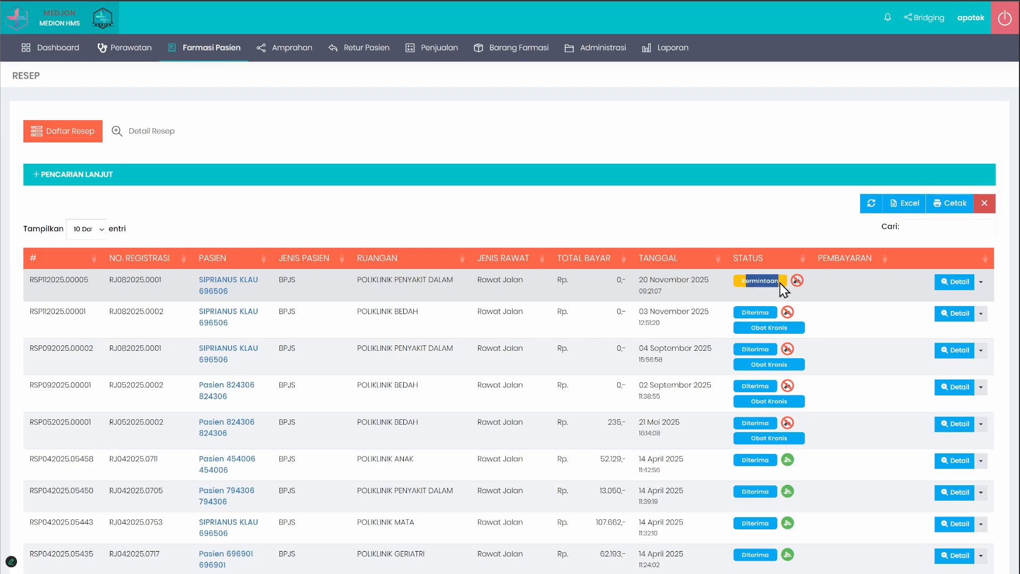
left_click_drag(742, 313, 776, 310)
scroll(776, 311, "down", 2)
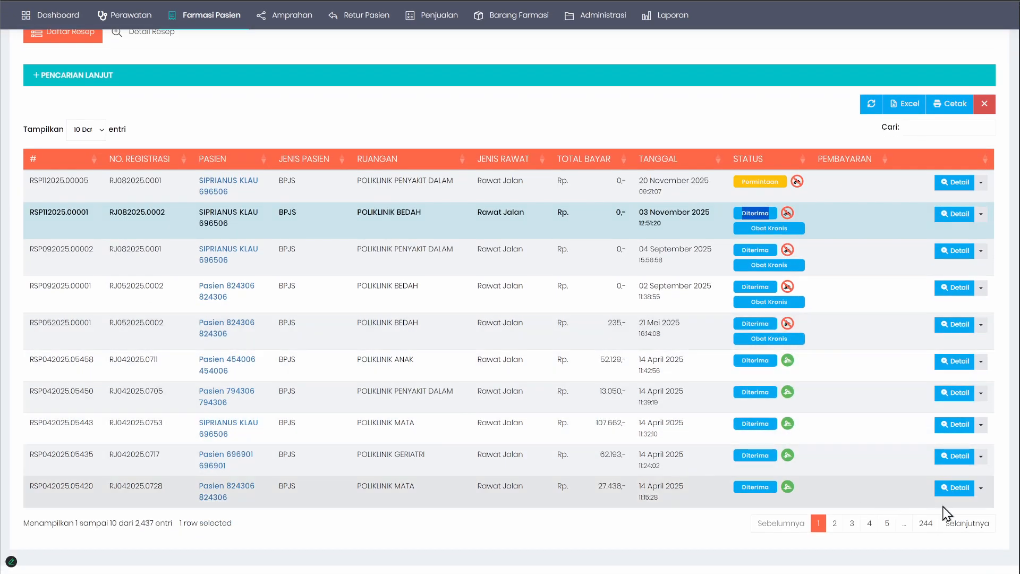
Step: View page 5 of the prescription list, examine the Sudah Diambil status, and return to page 1
left_click(887, 523)
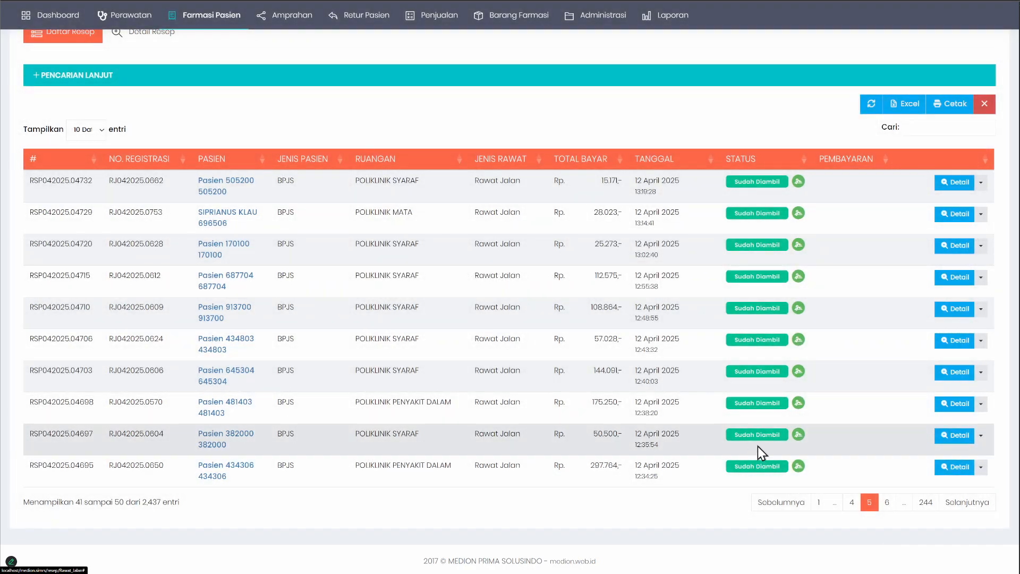
left_click_drag(734, 435, 780, 439)
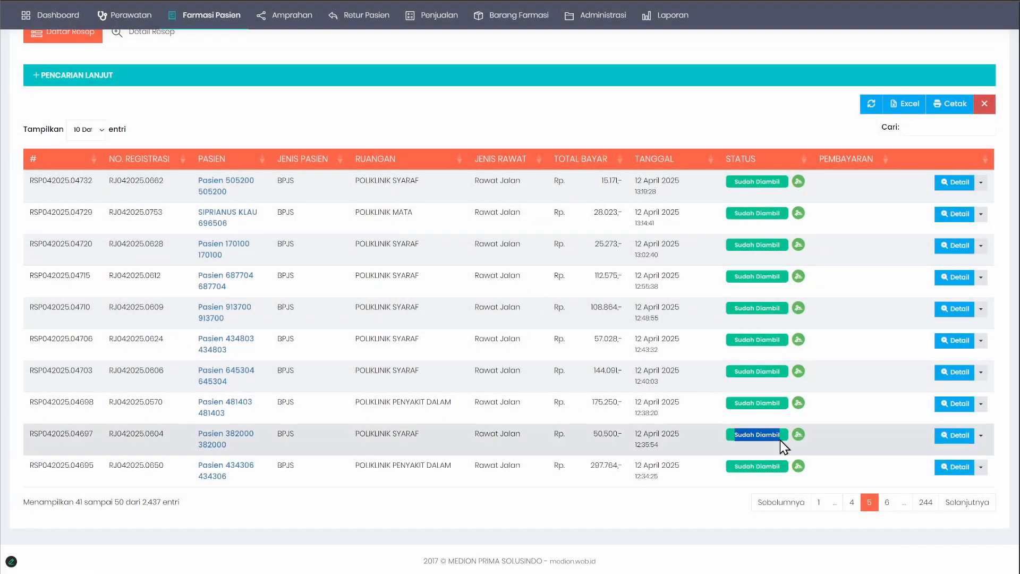
left_click(817, 502)
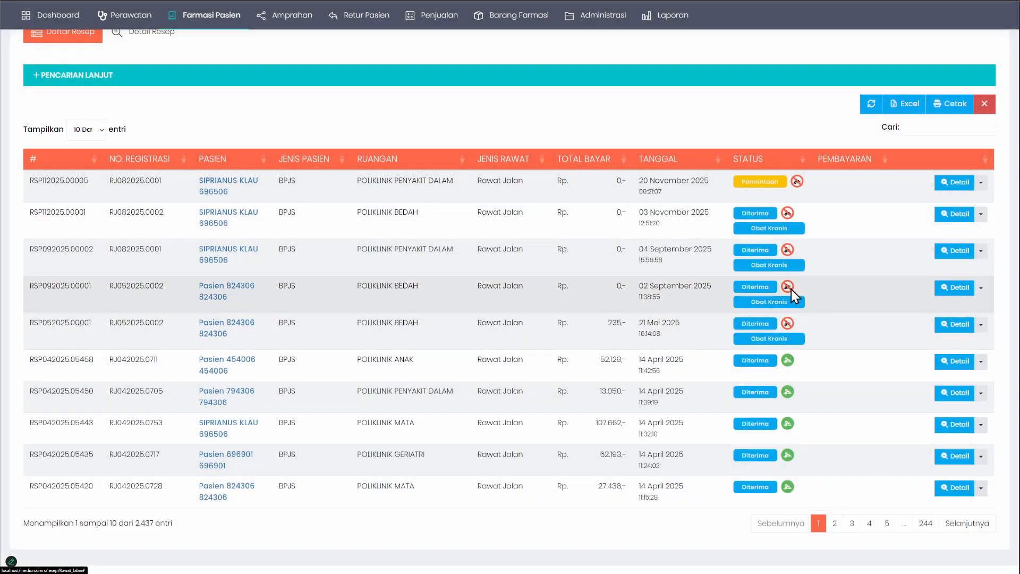
Step: Open the detail of the 02 September 2025 POLIKLINIK BEDAH prescription and return to the prescription list
mouse_move(788, 288)
left_click(945, 287)
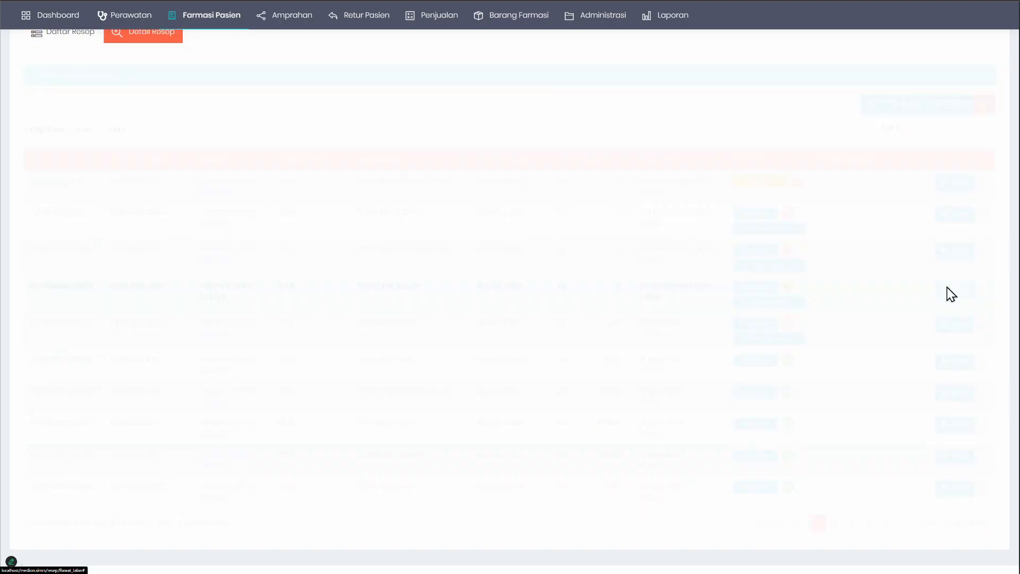
left_click(73, 138)
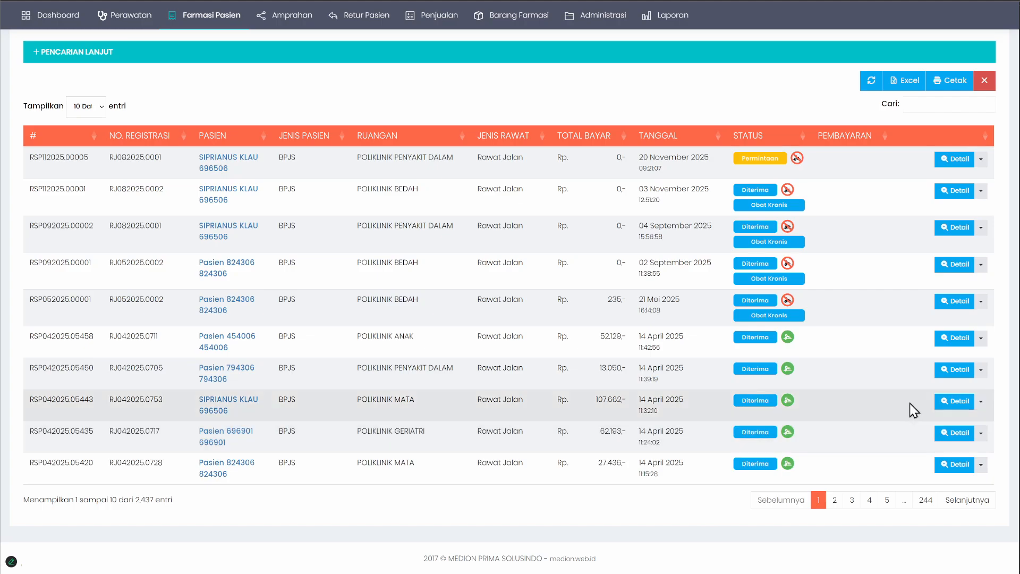
Step: Open the detail of the 14 April 2025 POLIKLINIK PENYAKIT DALAM prescription and return to the prescription list
left_click(940, 375)
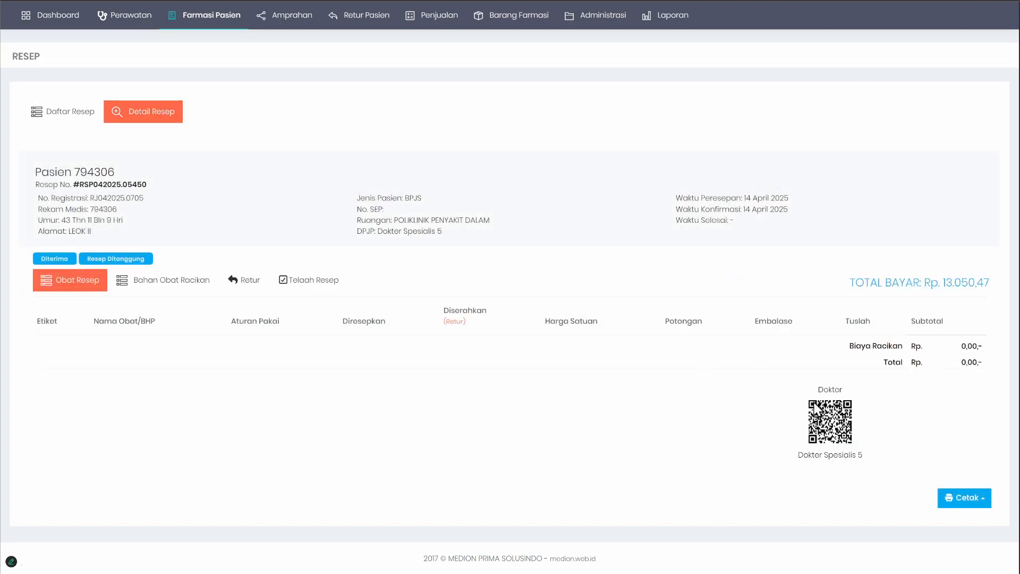
scroll(332, 234, "up", 1)
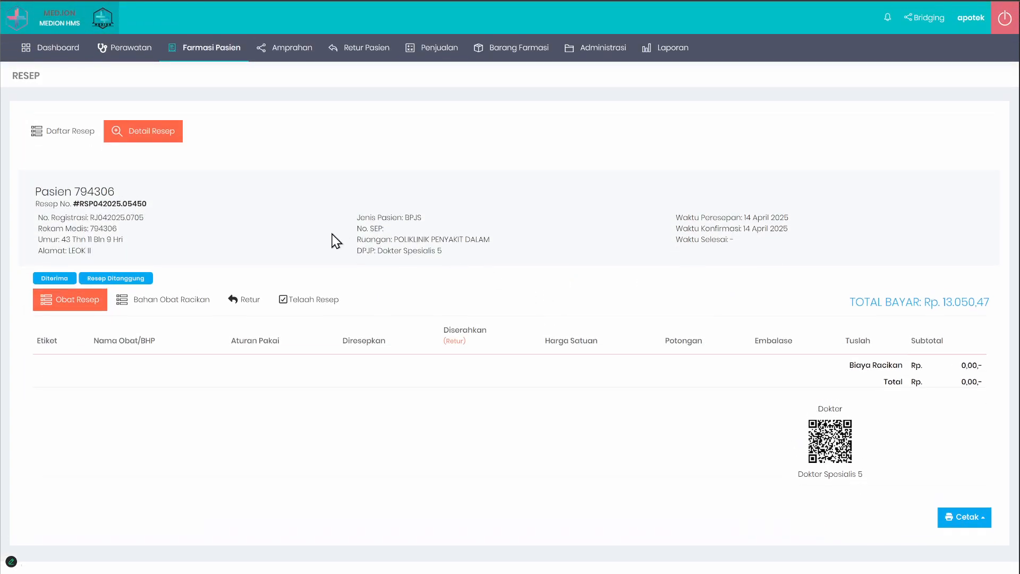
left_click(75, 135)
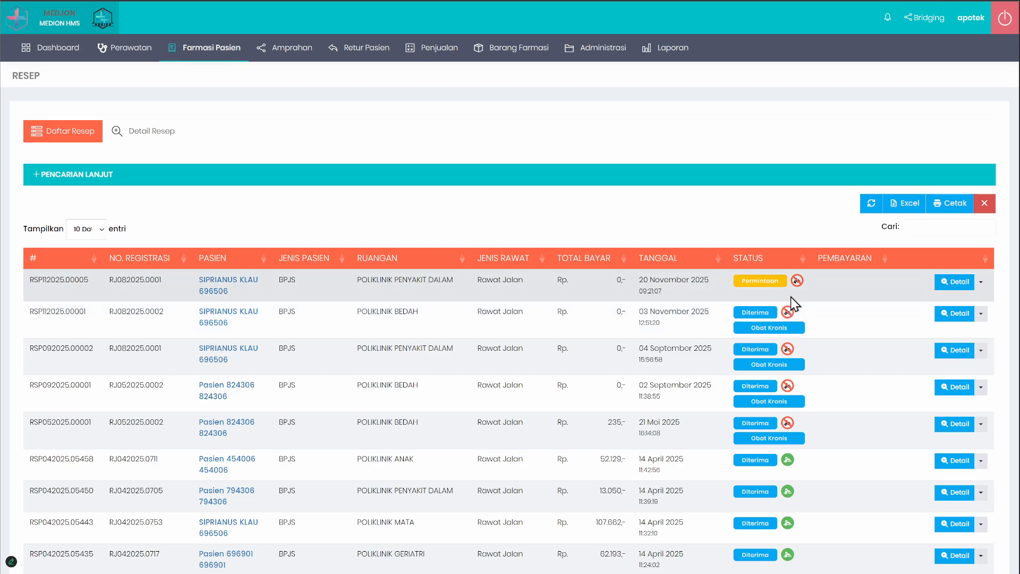
Step: Examine the prescription number, Ruangan, Total Bayar and Status columns in the outpatient prescription list
scroll(791, 329, "down", 2)
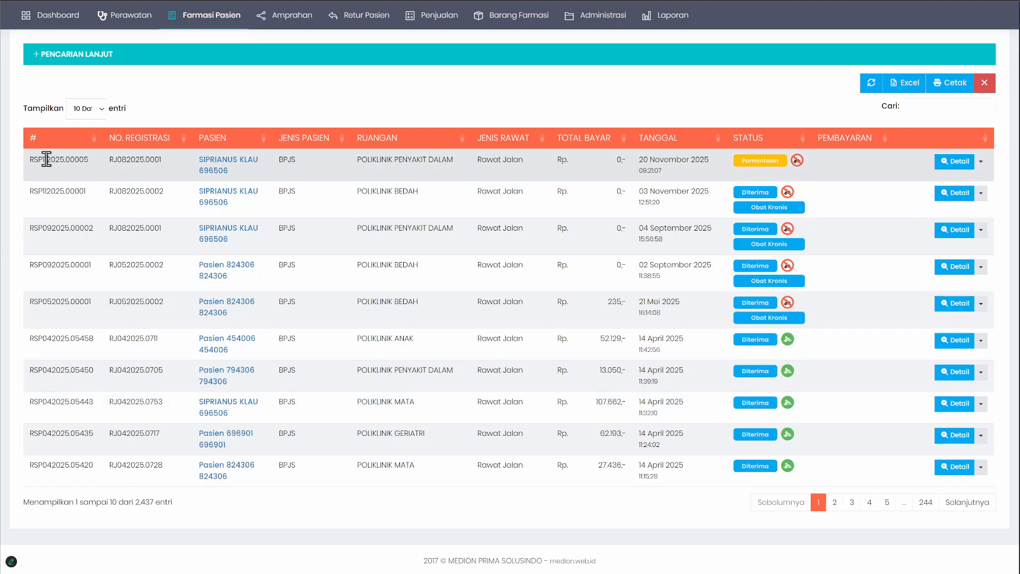
left_click_drag(46, 178, 75, 333)
left_click(75, 337)
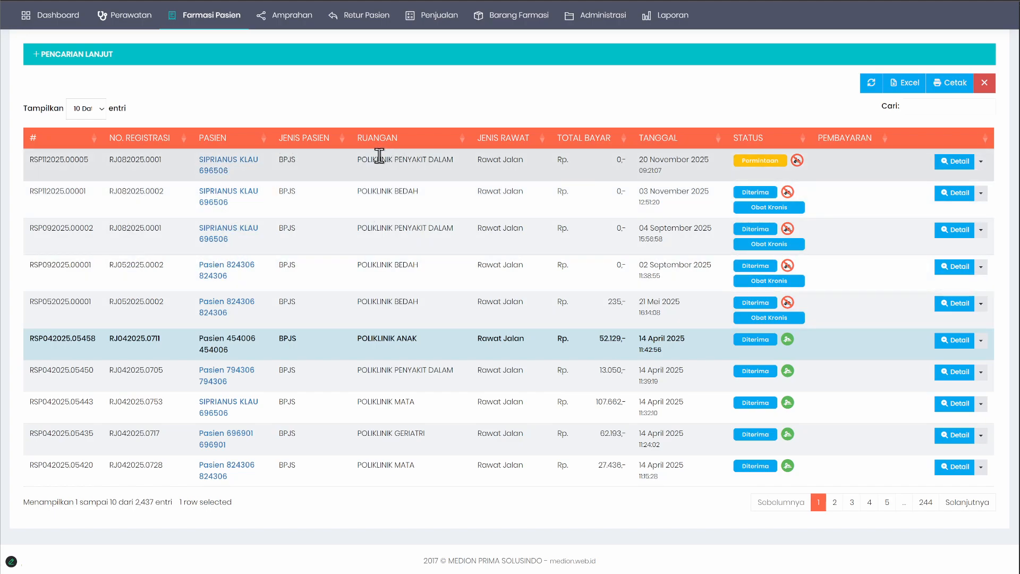
left_click_drag(371, 159, 389, 219)
left_click(425, 94)
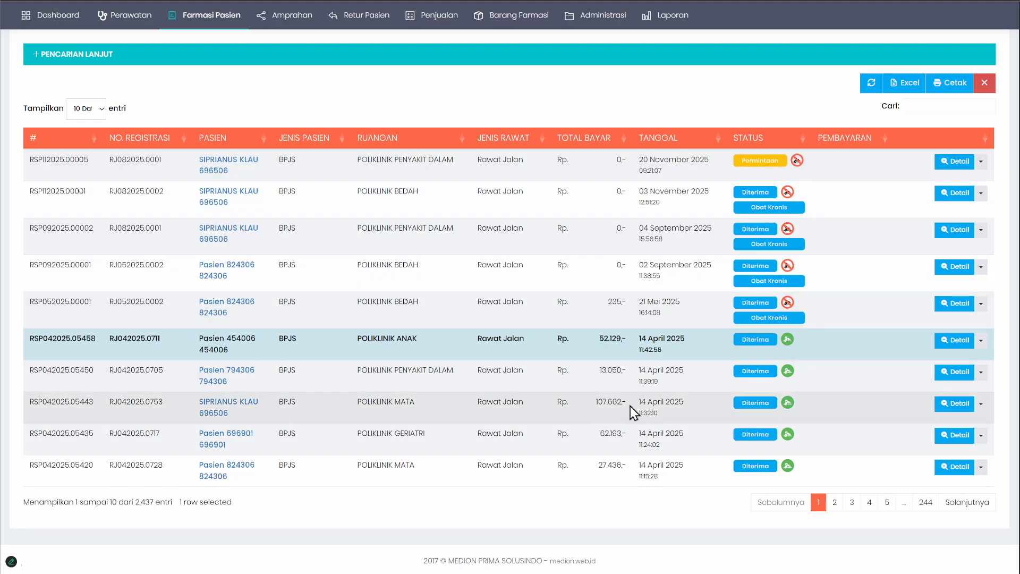
left_click(600, 406)
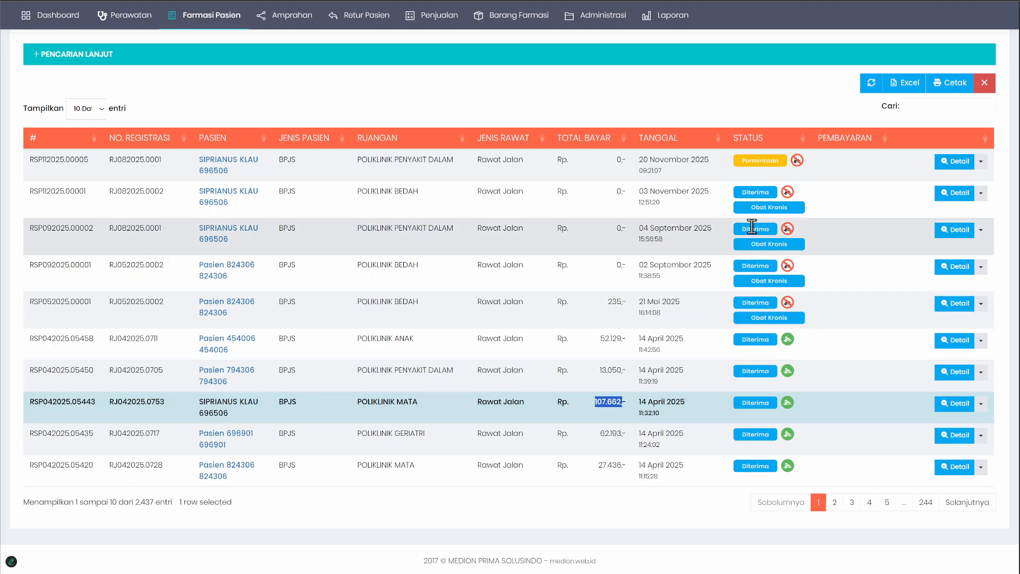
left_click(600, 177)
Step: Filter the prescription list by Status Resep Permintaan and collapse the advanced search
left_click(265, 59)
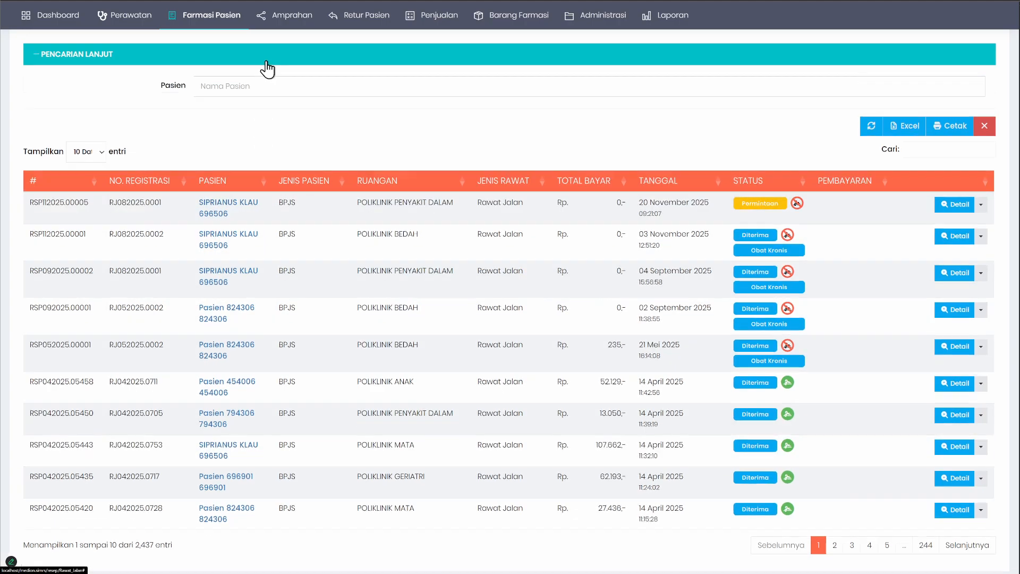
left_click(244, 121)
left_click(235, 153)
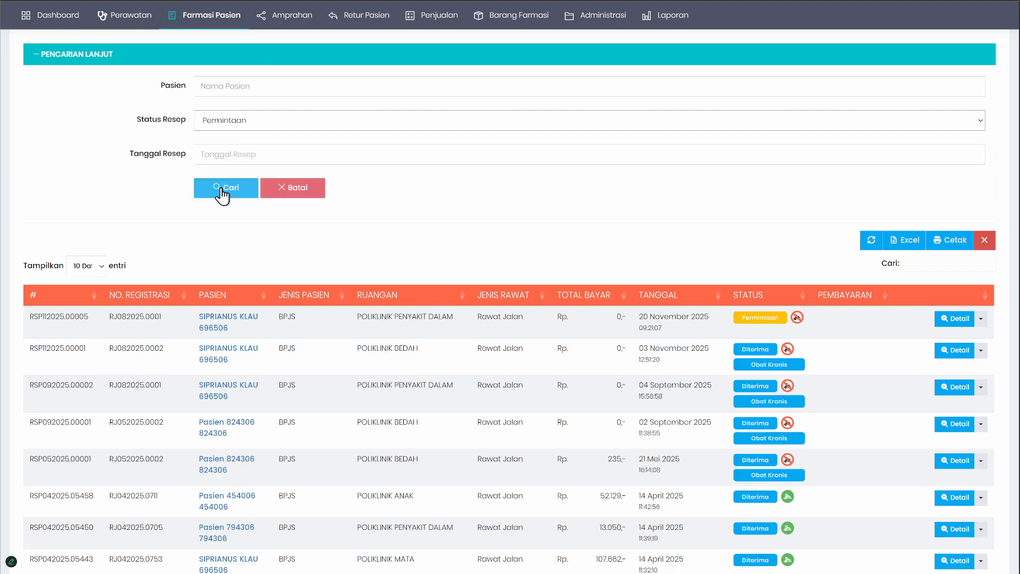
left_click(221, 191)
left_click(282, 60)
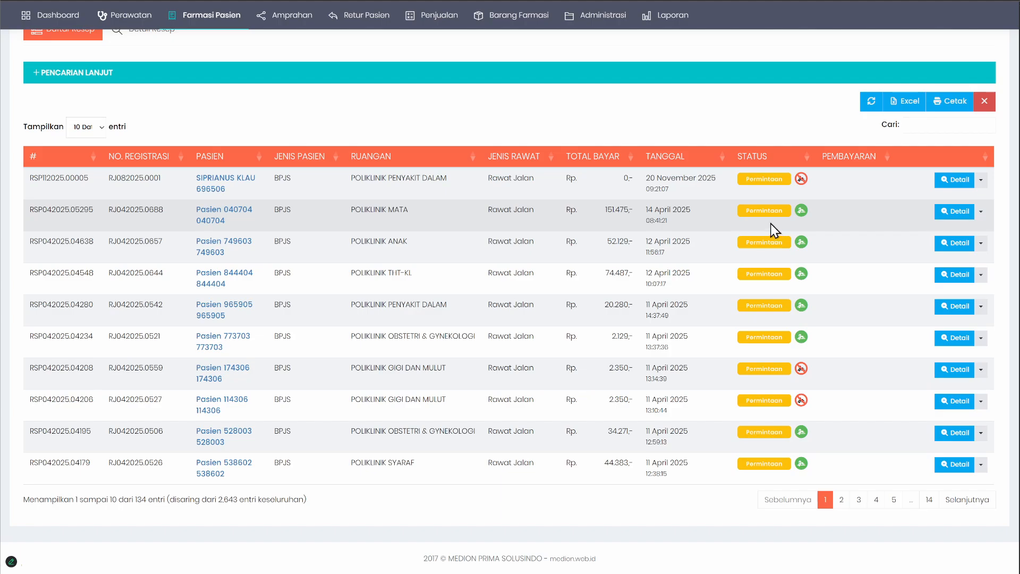
Step: View the status actions and detail of the 14 April 2025 POLIKLINIK MATA prescription, and return to the list
left_click(764, 210)
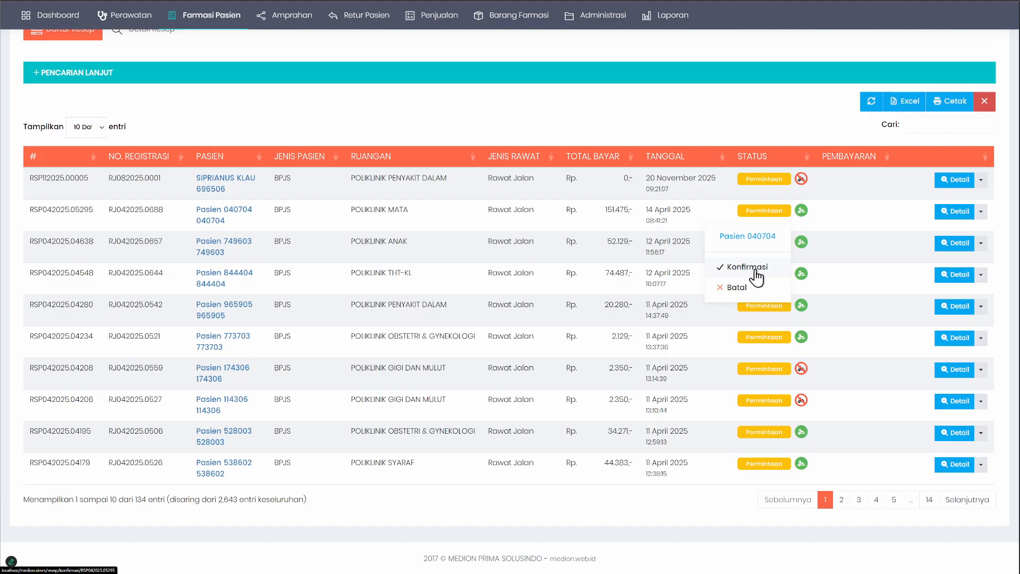
left_click(707, 219)
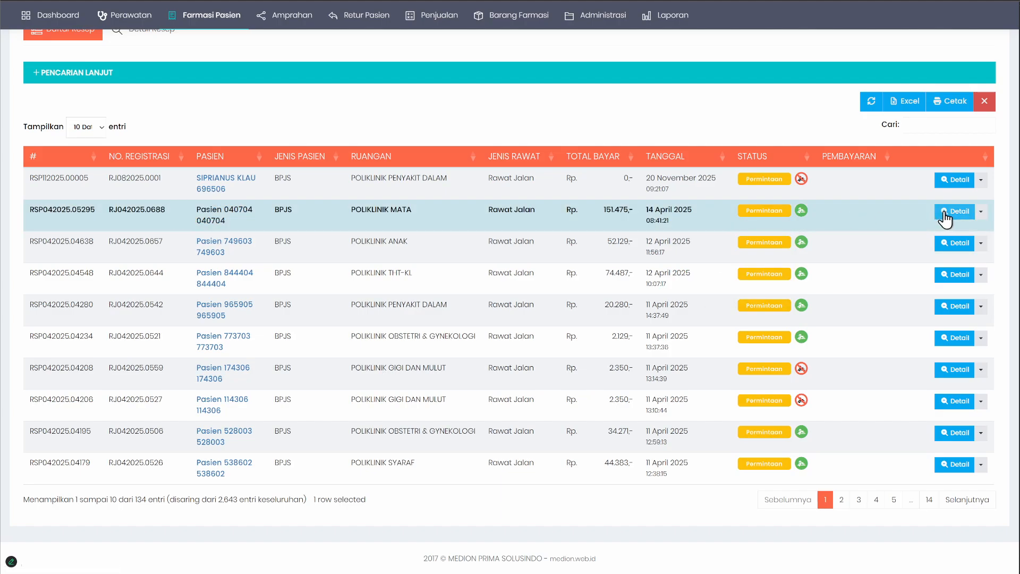
double_click(456, 216)
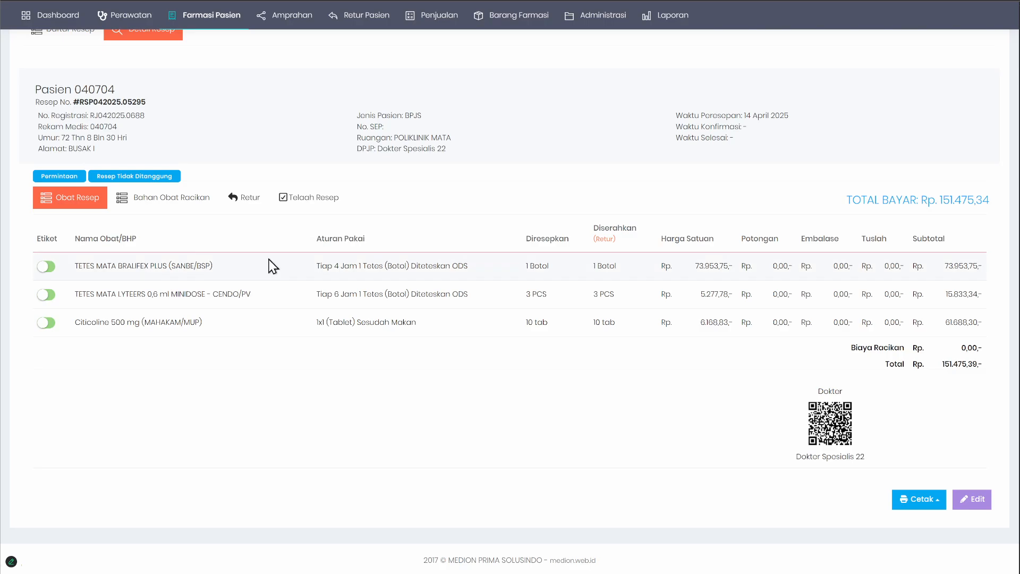
scroll(289, 230, "up", 2)
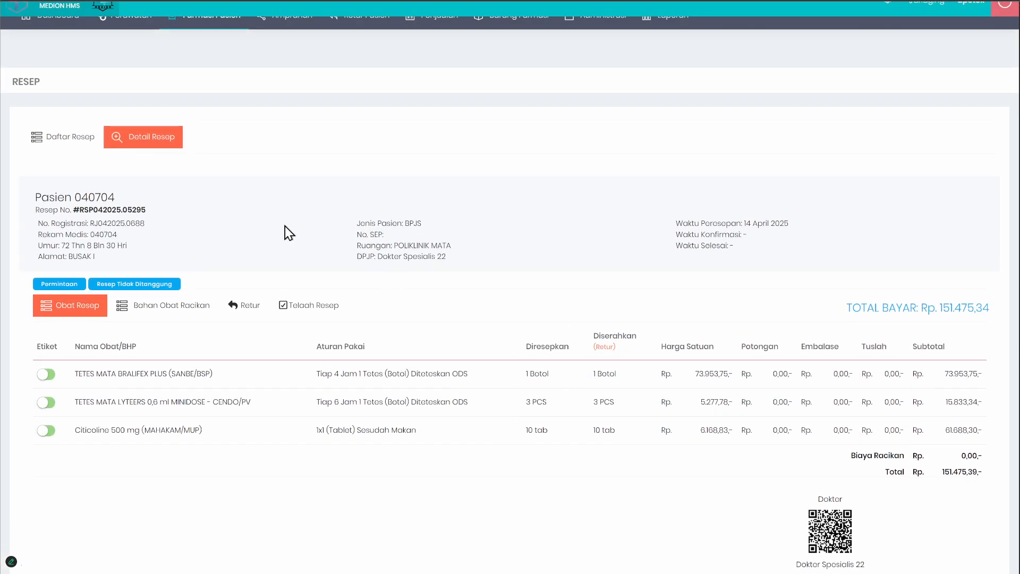
left_click(74, 139)
Step: Choose Konfirmasi for the 14 April 2025 POLIKLINIK MATA prescription to open its edit form
scroll(523, 245, "down", 1)
right_click(584, 296)
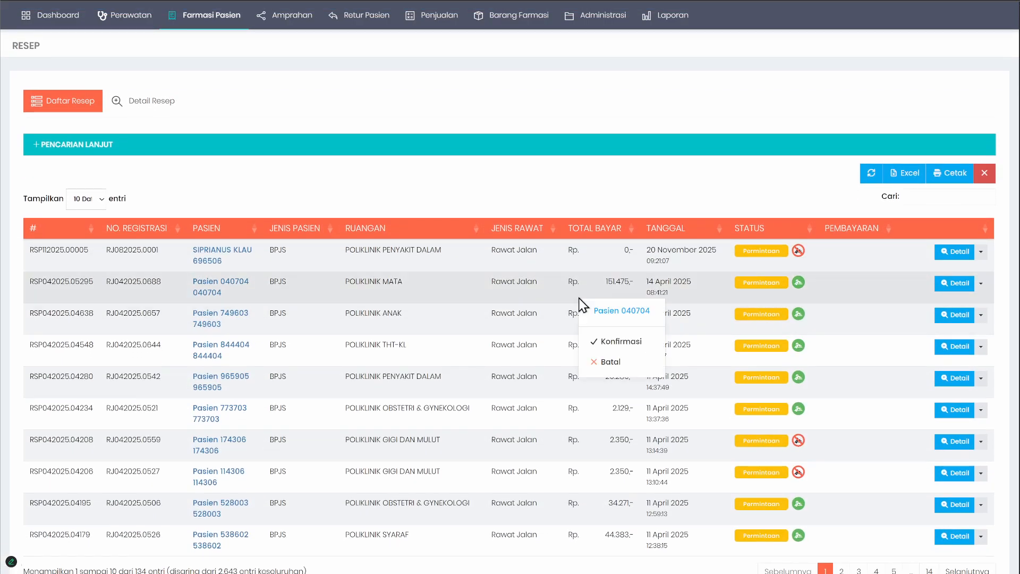
left_click(604, 342)
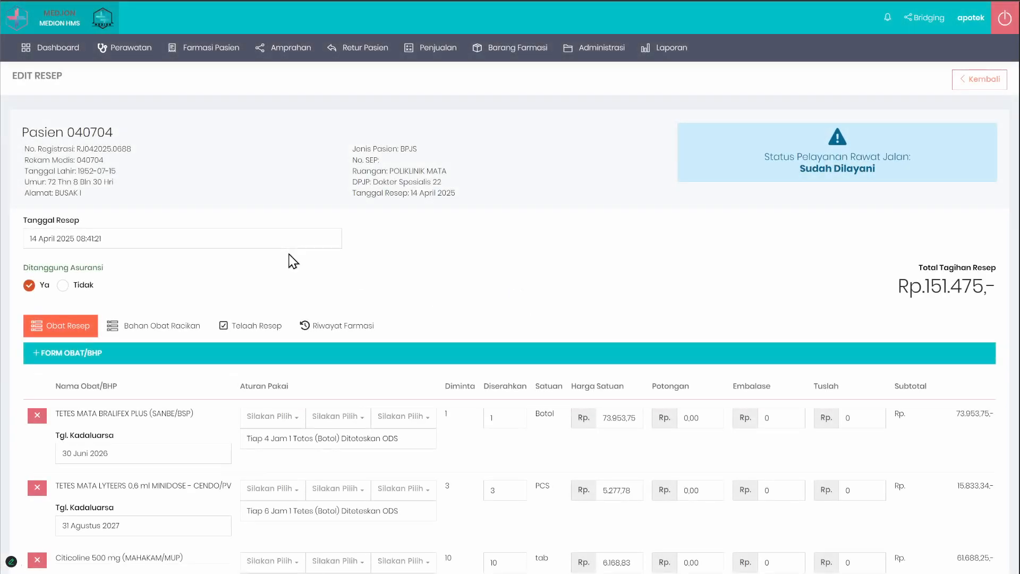
Step: Examine the drug names, expiry dates and usage instructions in the prescription's Obat Resep list
scroll(239, 289, "down", 3)
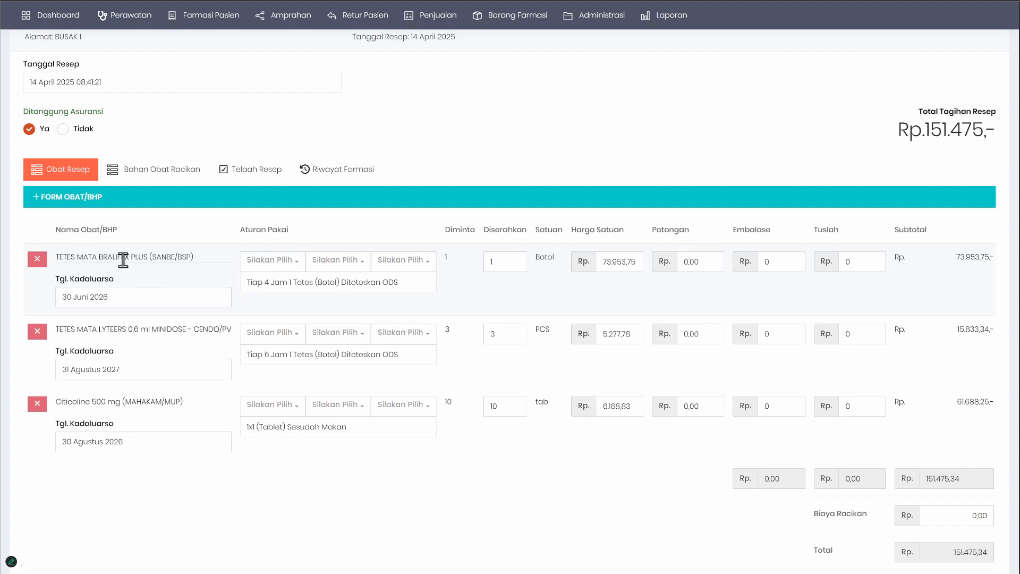
left_click_drag(63, 257, 198, 263)
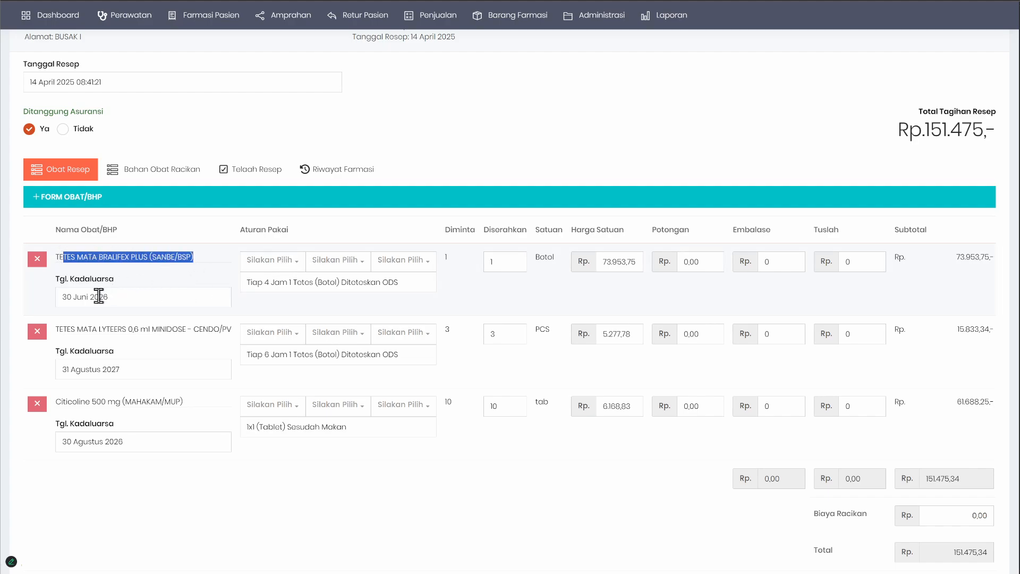
left_click(135, 296)
left_click(154, 287)
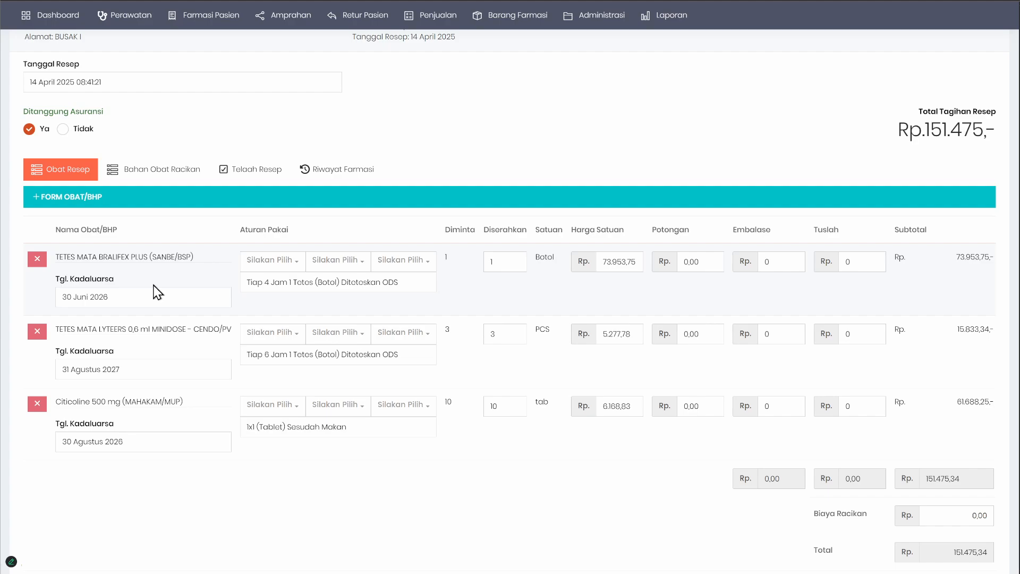
left_click(116, 296)
left_click(288, 304)
left_click_drag(251, 287, 415, 285)
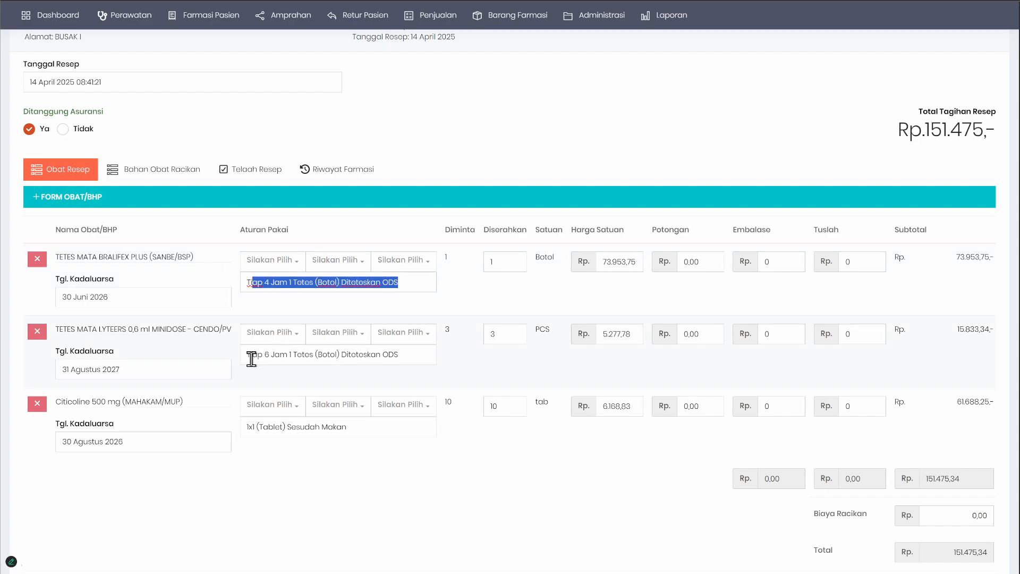
left_click_drag(249, 356, 433, 350)
left_click(466, 308)
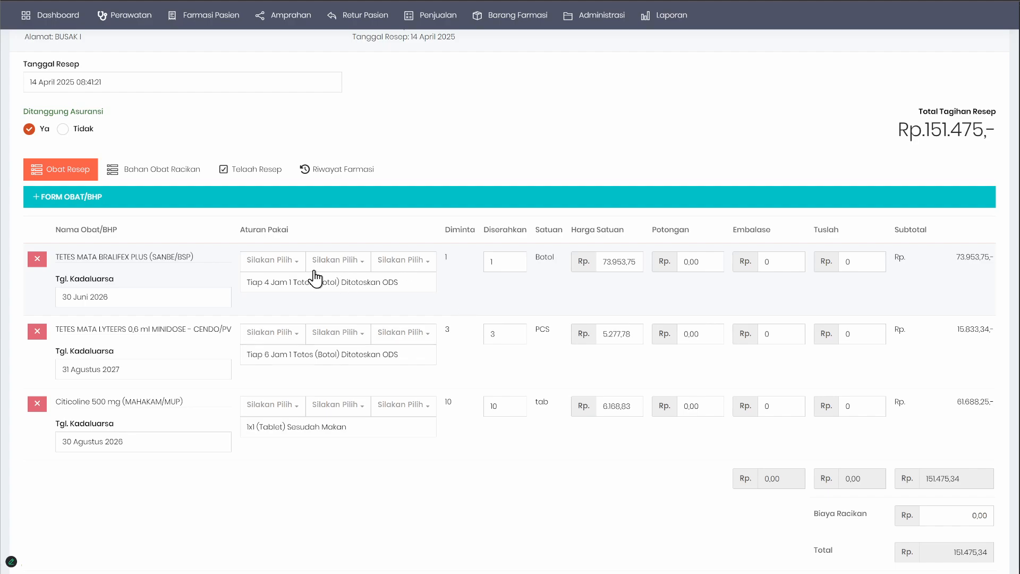
Step: Browse the frequency, dosage form and timing options for the usage rule of TETES MATA BRALIFEX PLUS
left_click(279, 260)
left_click(335, 260)
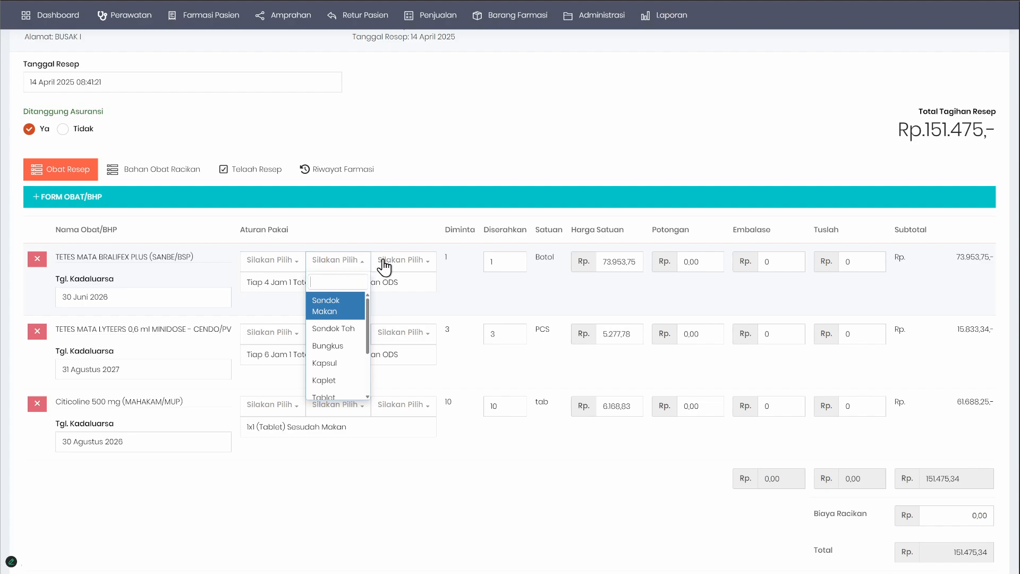
left_click(401, 261)
left_click(273, 260)
scroll(272, 316, "down", 5)
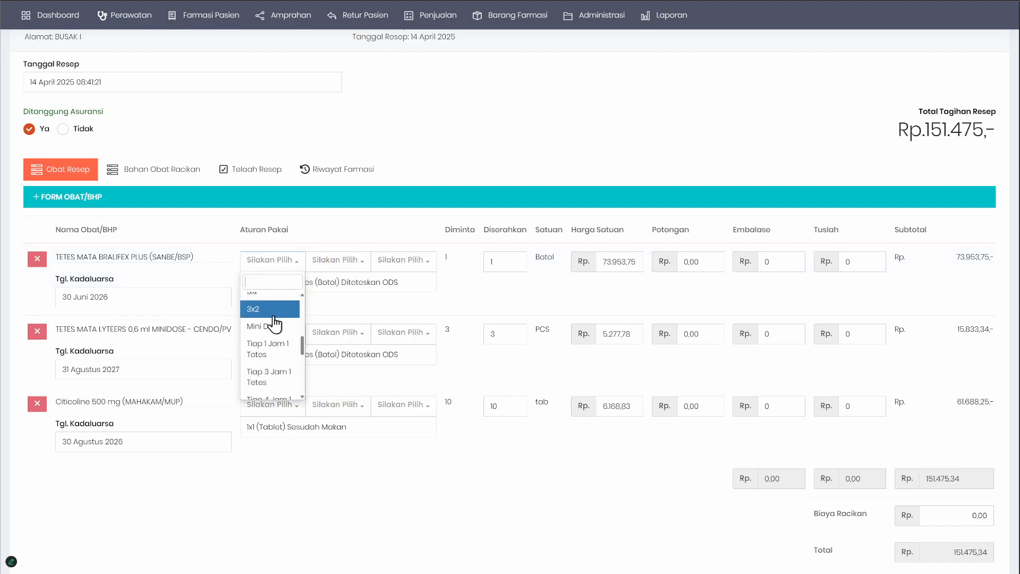
left_click(269, 325)
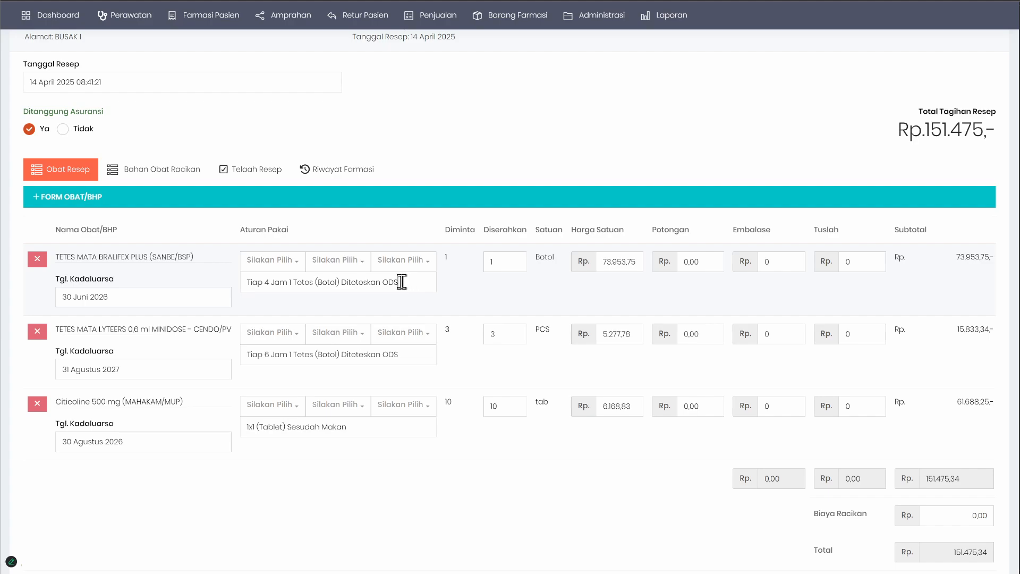
left_click_drag(401, 281, 91, 287)
Step: Set Citicoline 500 mg's usage options to 1x1, Kaplet and Sebelum Makan, and replace the instruction text with "dfsf sdfsfds sdfsdf"
left_click_drag(357, 424, 141, 424)
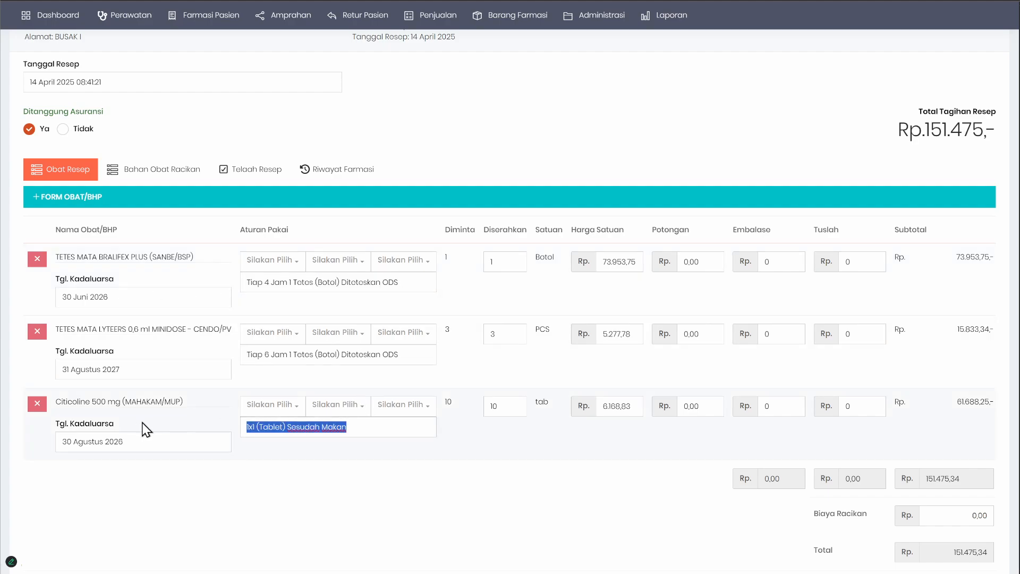
key("BackSpace")
left_click(277, 418)
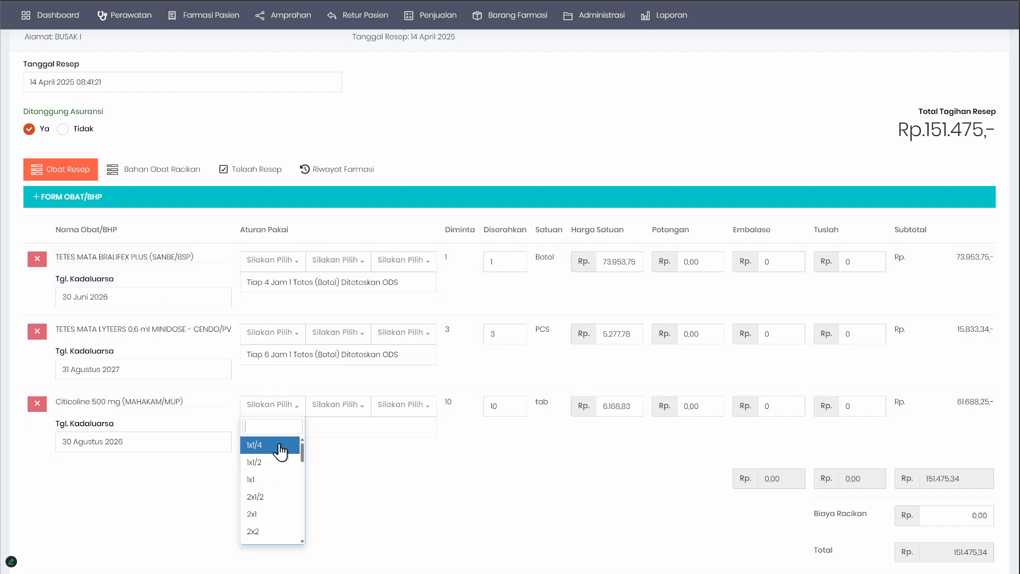
left_click(281, 481)
left_click(322, 418)
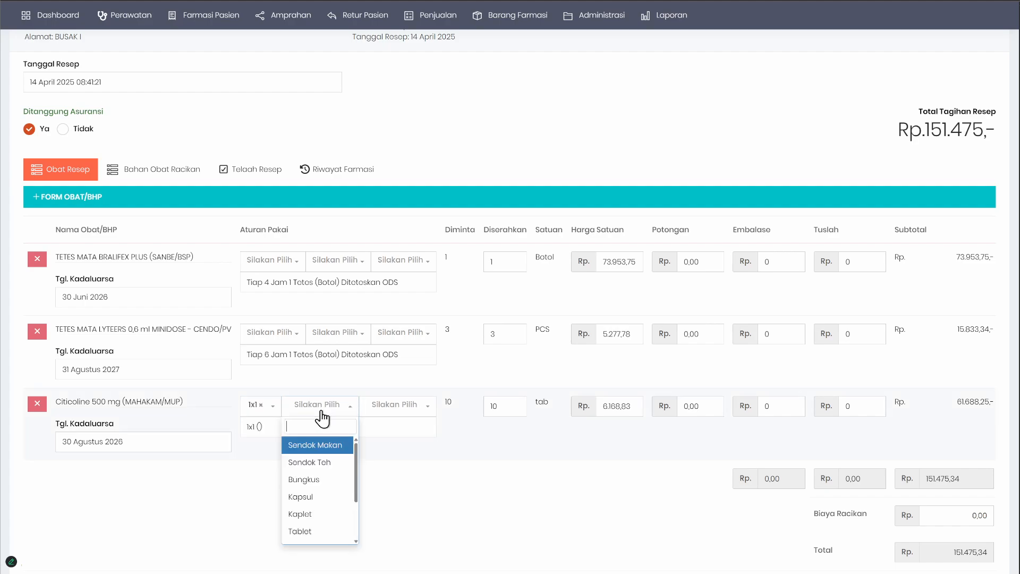
left_click(317, 513)
left_click(381, 414)
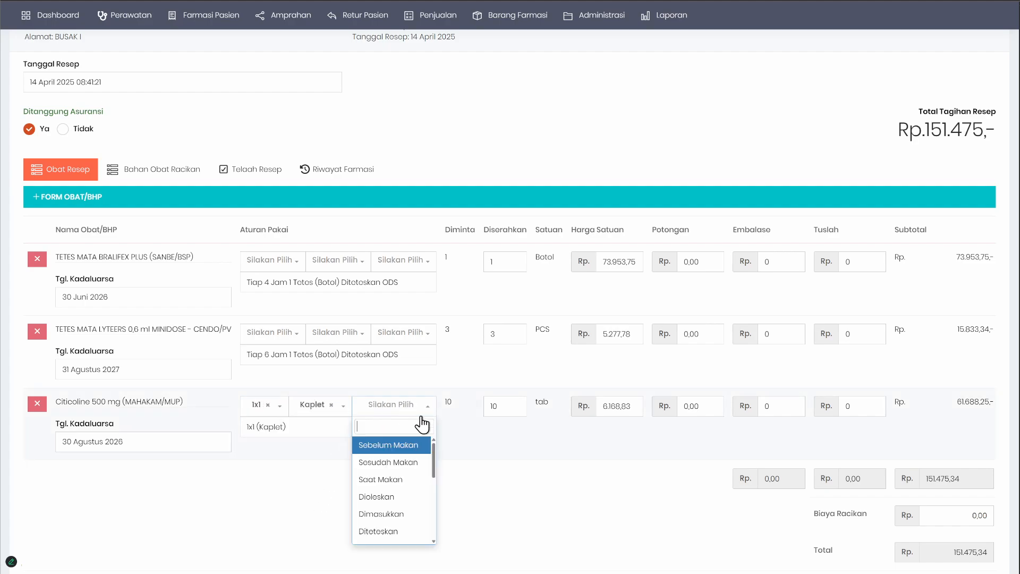
left_click(402, 451)
left_click_drag(369, 427, 129, 412)
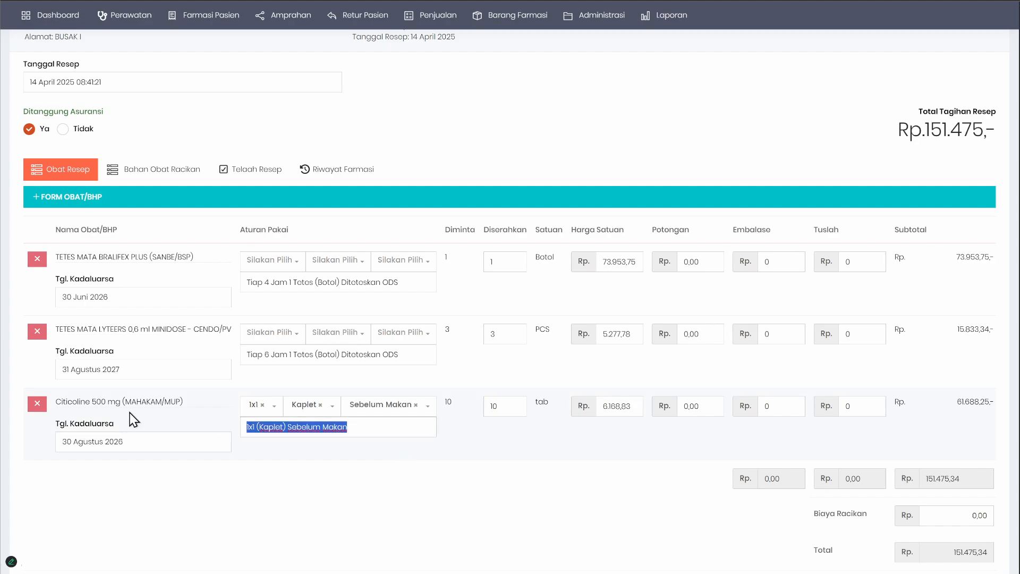
type("dfsf sdfsfds sdfsdf")
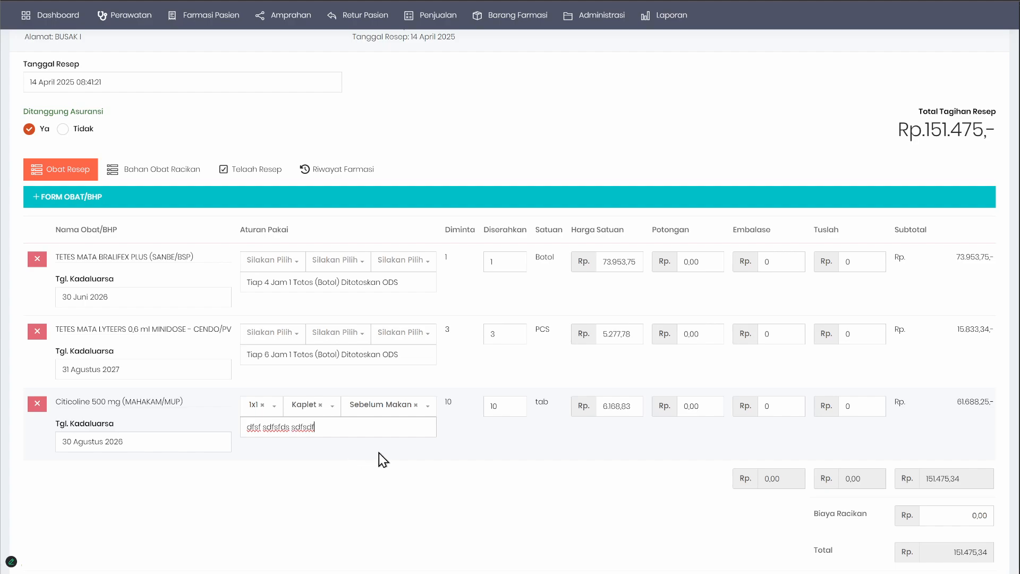
Step: View the drugs' expiry date calendars and set Citicoline 500 mg's expiry date to 01 Agustus 2026
left_click(146, 298)
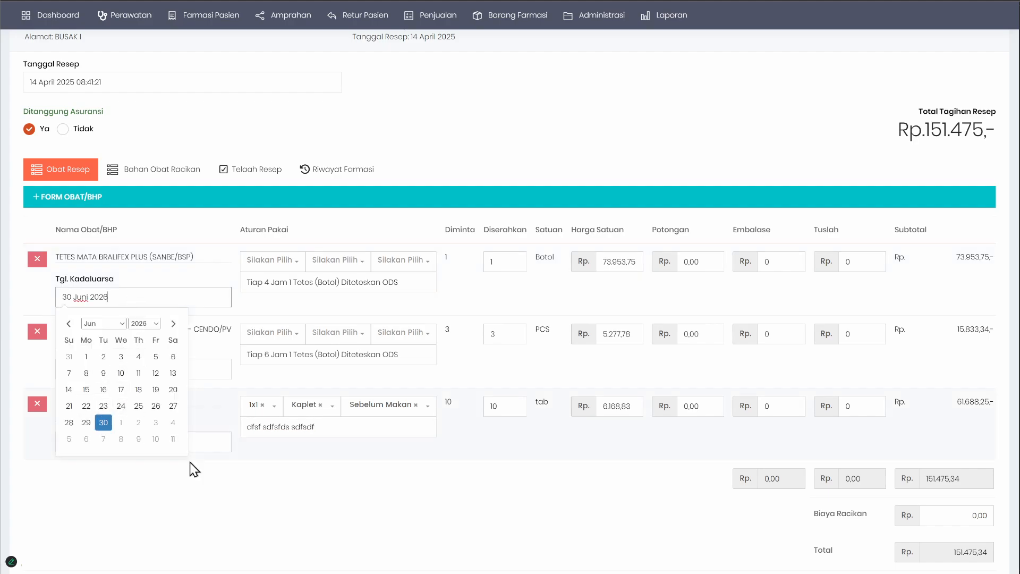
left_click(190, 462)
left_click(179, 368)
left_click(239, 498)
left_click(168, 449)
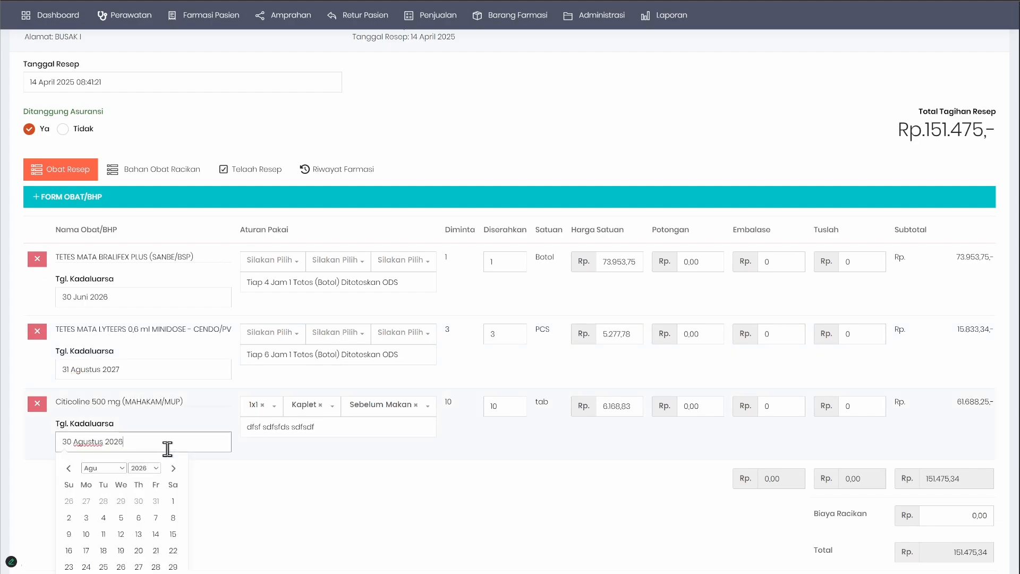
left_click(171, 502)
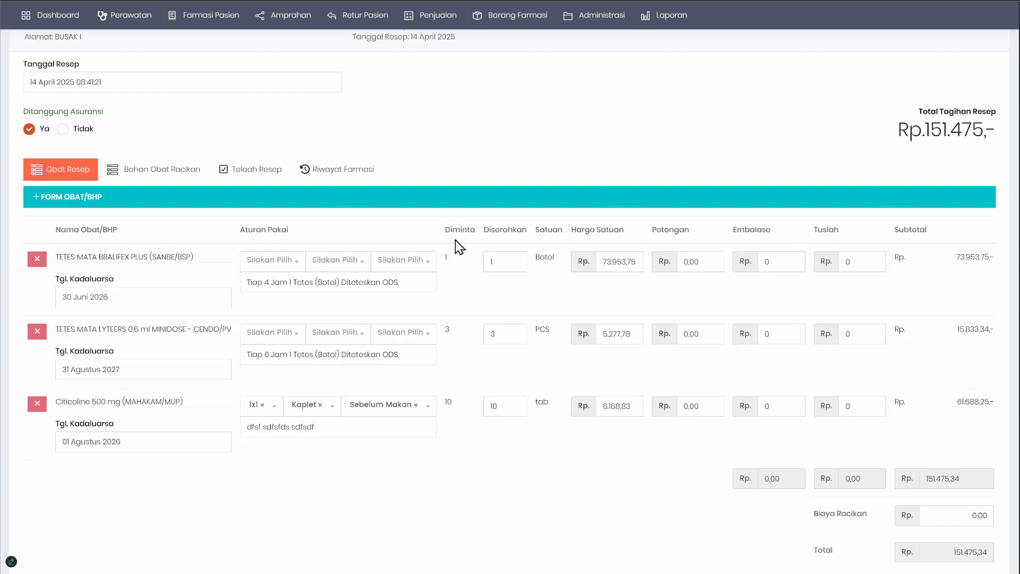
Step: Compare the requested and dispensed quantities, and set Citicoline 500 mg's dispensed quantity to 8 tab
left_click_drag(455, 239, 466, 407)
left_click(465, 406)
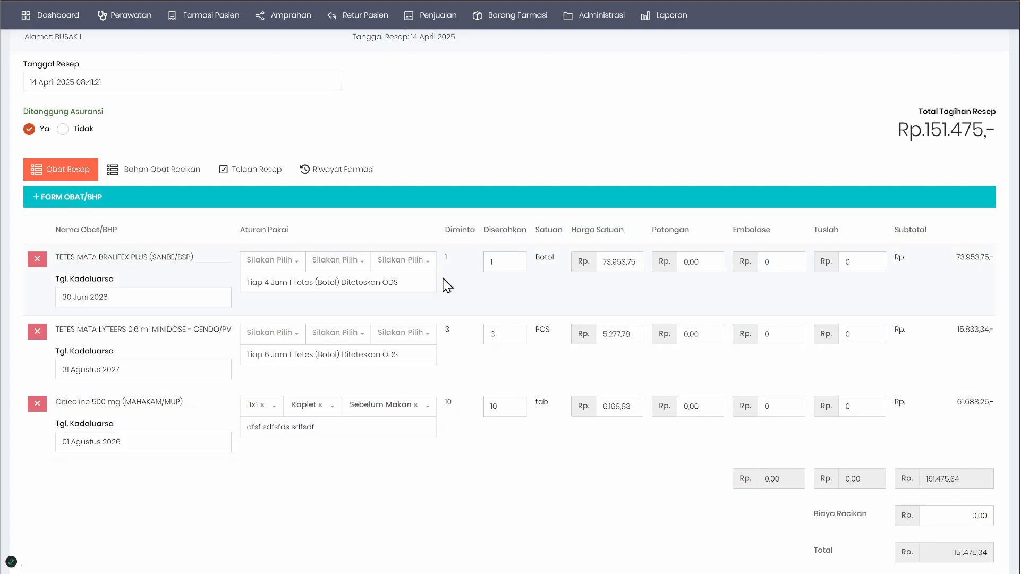
double_click(501, 229)
double_click(504, 260)
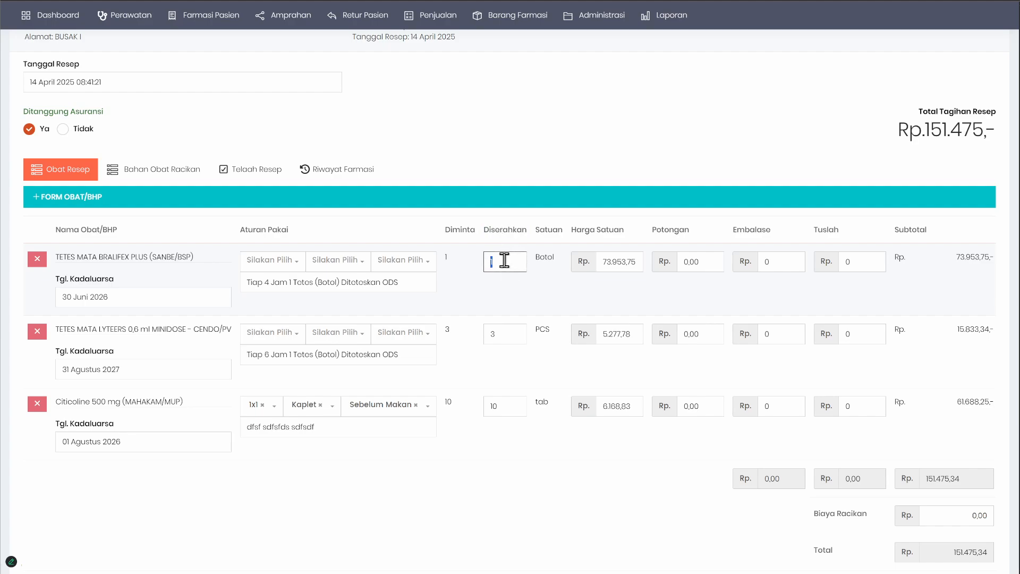
left_click(505, 403)
double_click(502, 403)
type("8")
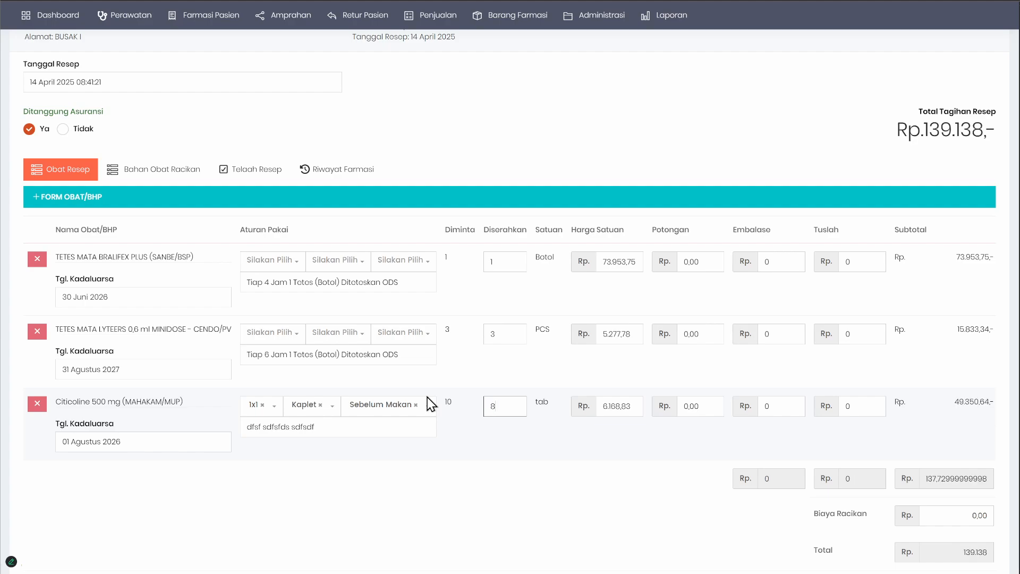
Step: Set Citicoline 500 mg's dispensed quantity back to 10 tab
double_click(490, 406)
type("10")
left_click(595, 458)
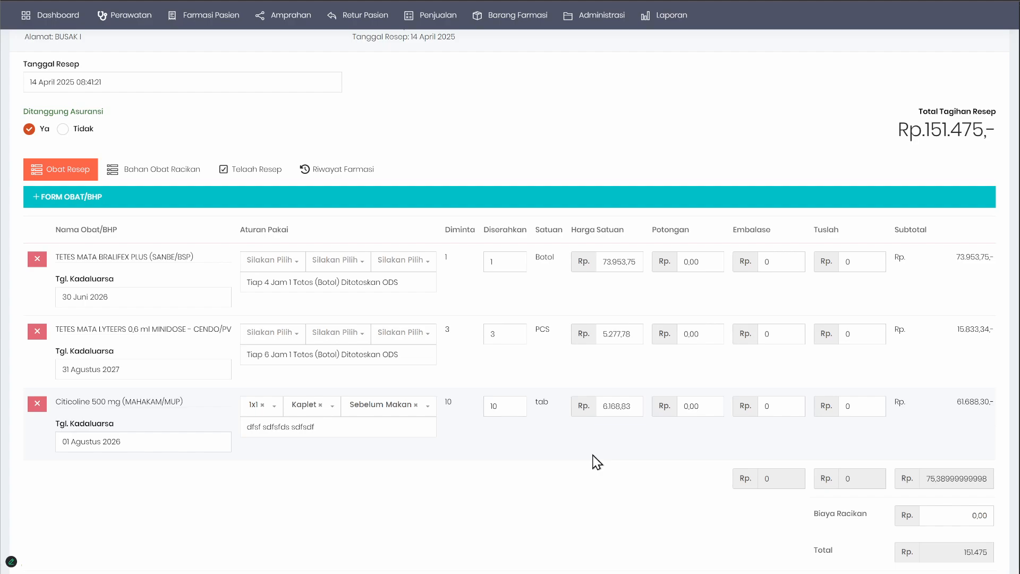
Step: Examine the requested quantities of the prescribed drugs, their subtotals and the prescription's total bill
double_click(545, 257)
double_click(544, 329)
scroll(762, 400, "down", 3)
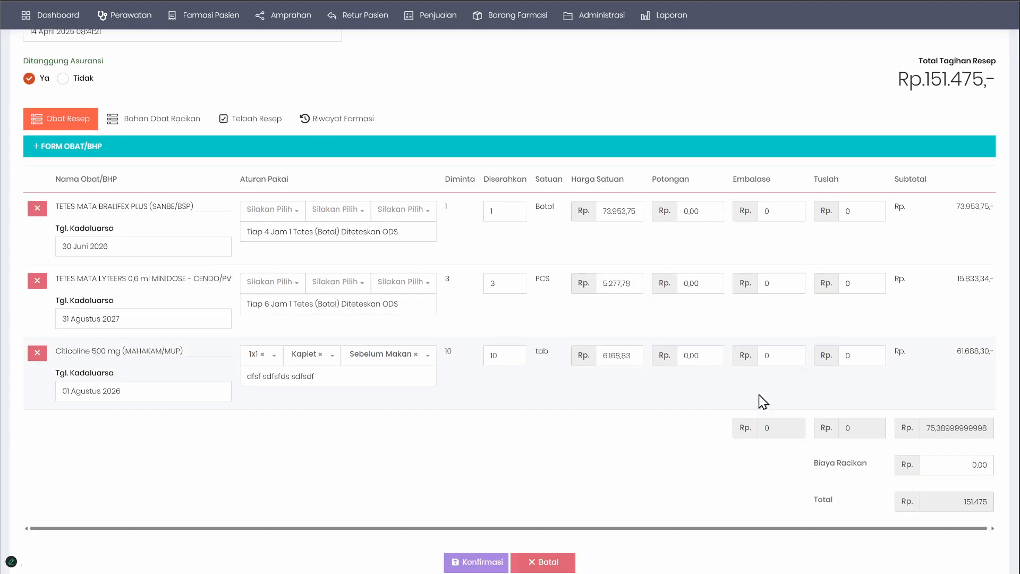
scroll(940, 479, "up", 3)
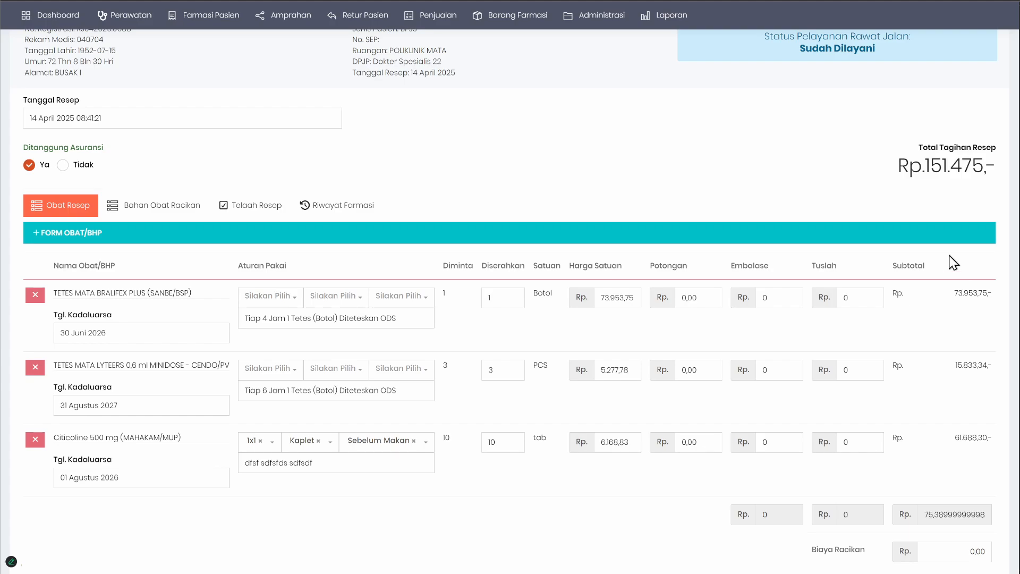
left_click_drag(923, 169, 996, 169)
left_click(768, 173)
Step: Open the Telaah Resep checklist and review its administrative, pharmaceutical and clinical questions
left_click(230, 210)
scroll(396, 340, "down", 7)
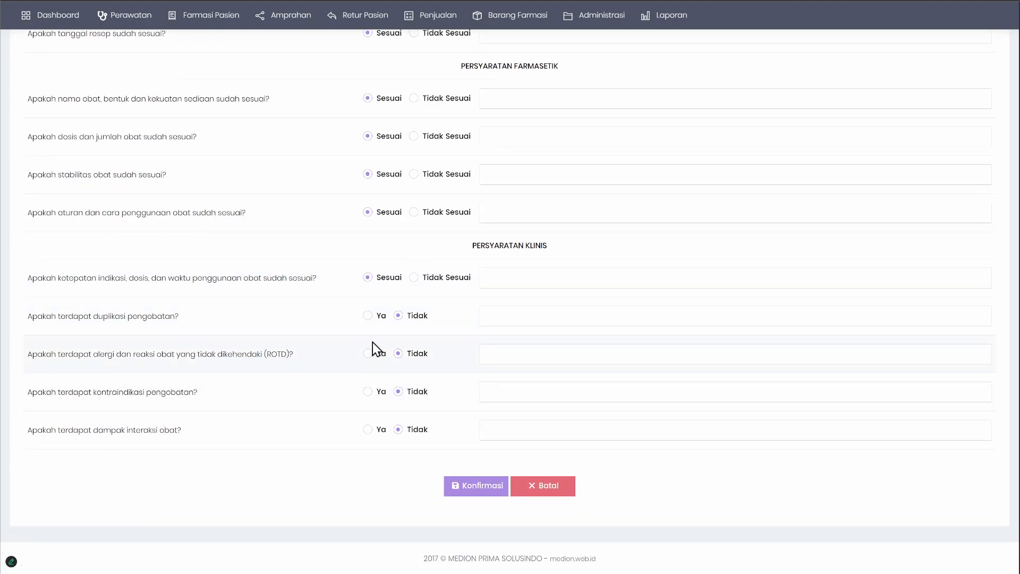
scroll(484, 378, "up", 3)
scroll(482, 382, "up", 4)
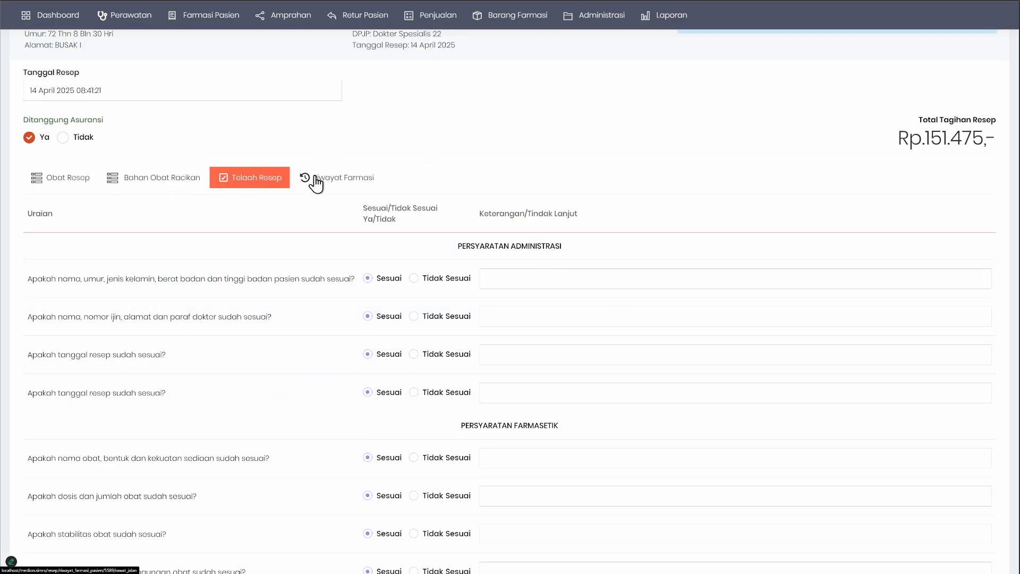
Step: View the patient's Riwayat Farmasi, and return to the Obat Resep list of the prescription
left_click(336, 178)
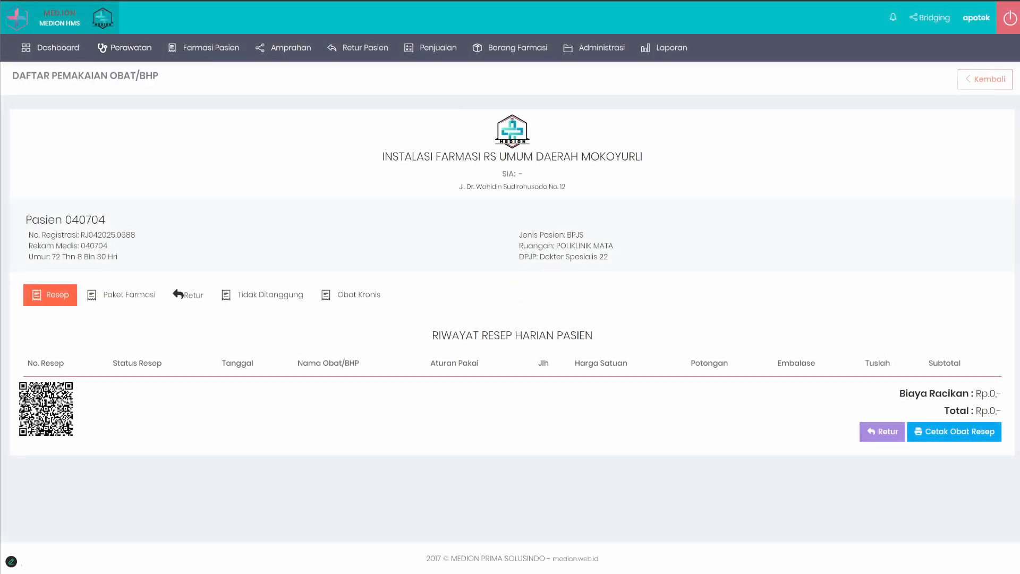
left_click(56, 1)
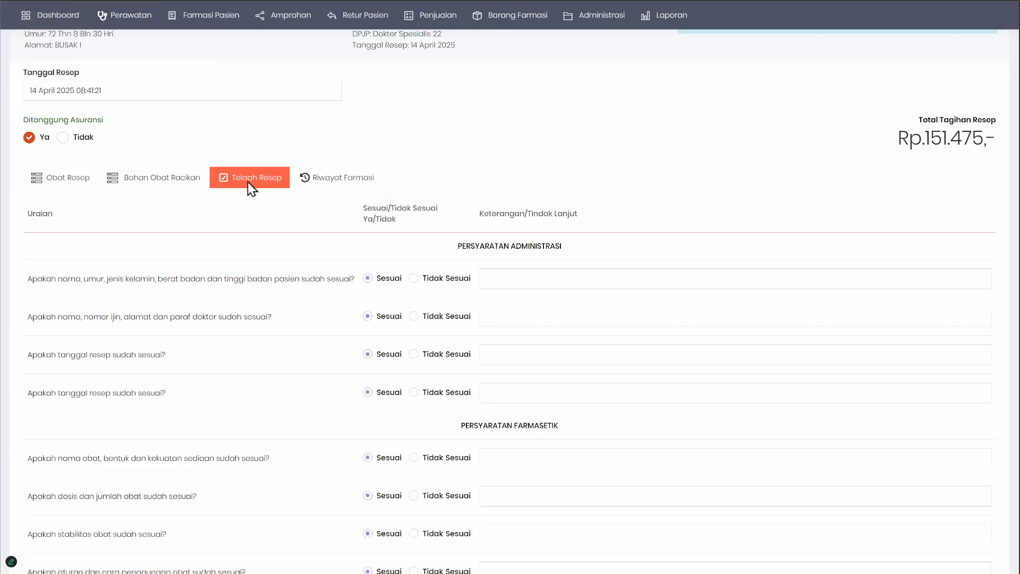
left_click(60, 183)
scroll(264, 291, "down", 3)
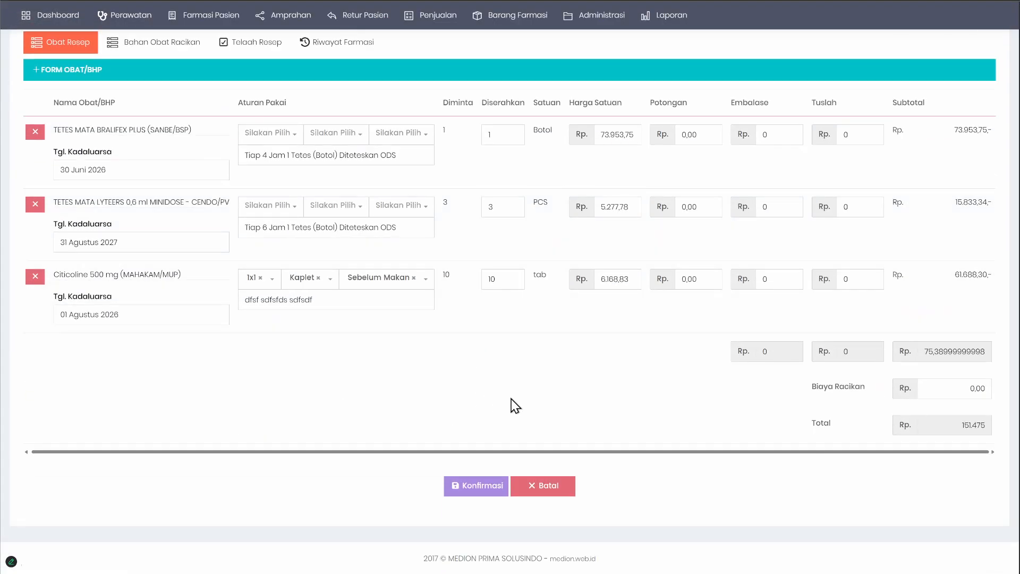
scroll(655, 427, "up", 2)
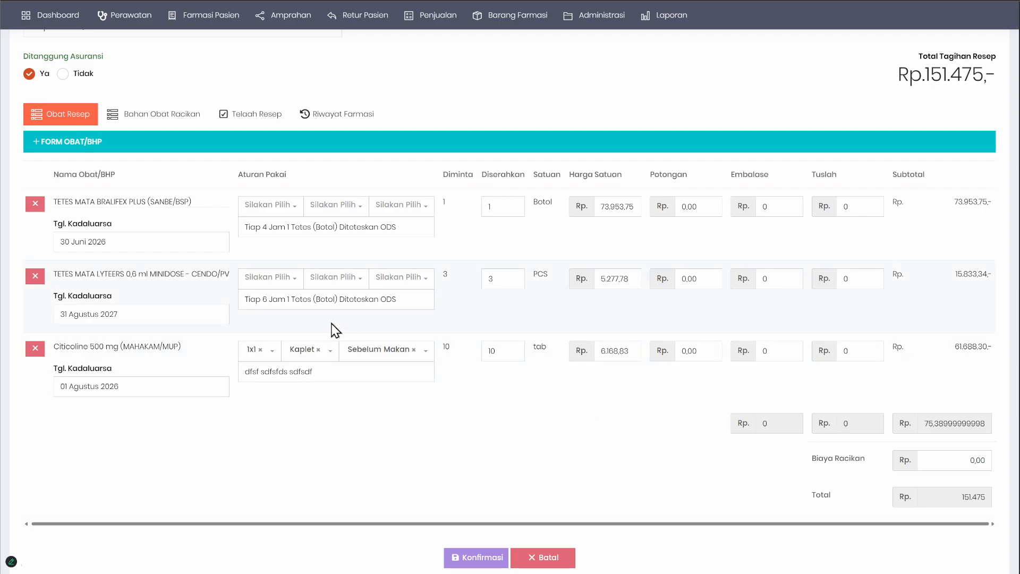
Step: Expand the Form Obat/BHP and remove Citicoline 500 mg from the prescription's drug list
left_click(66, 143)
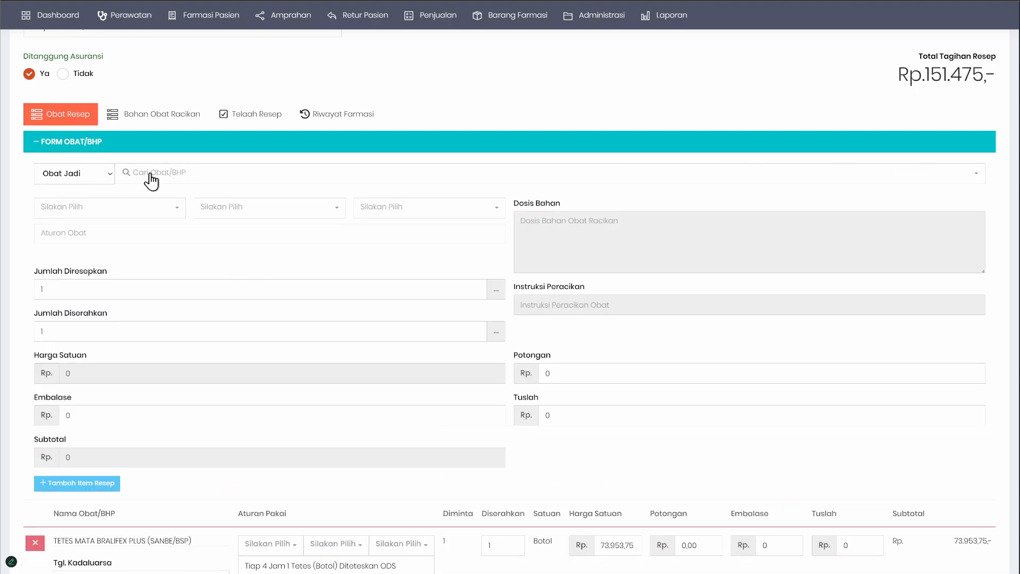
scroll(110, 388, "down", 3)
left_click(35, 470)
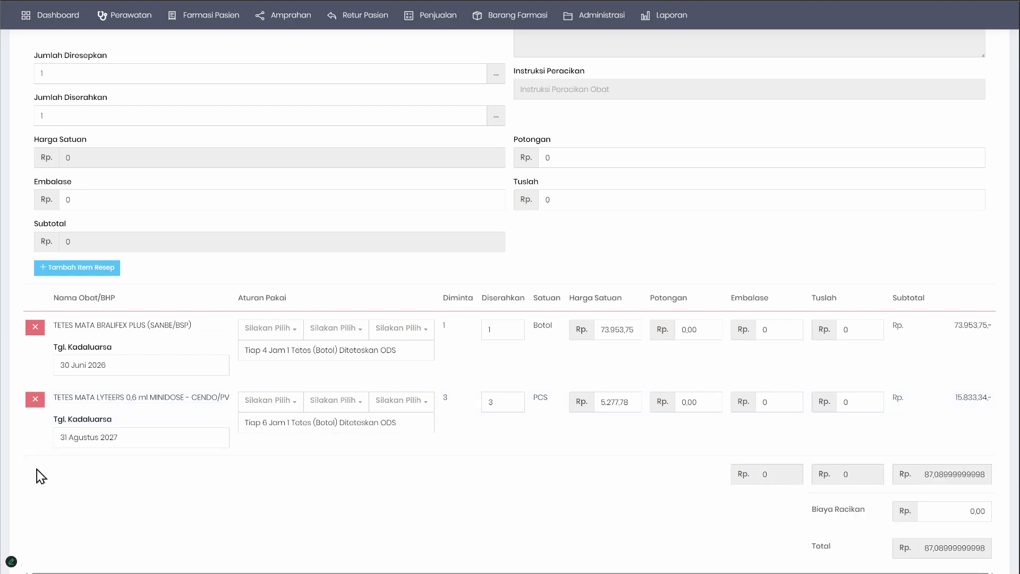
Step: Search the finished drugs for "citi" and select Citicoline 500 mg (MAHAKAM/MUP) for the new prescription item
scroll(109, 321, "up", 2)
left_click(162, 102)
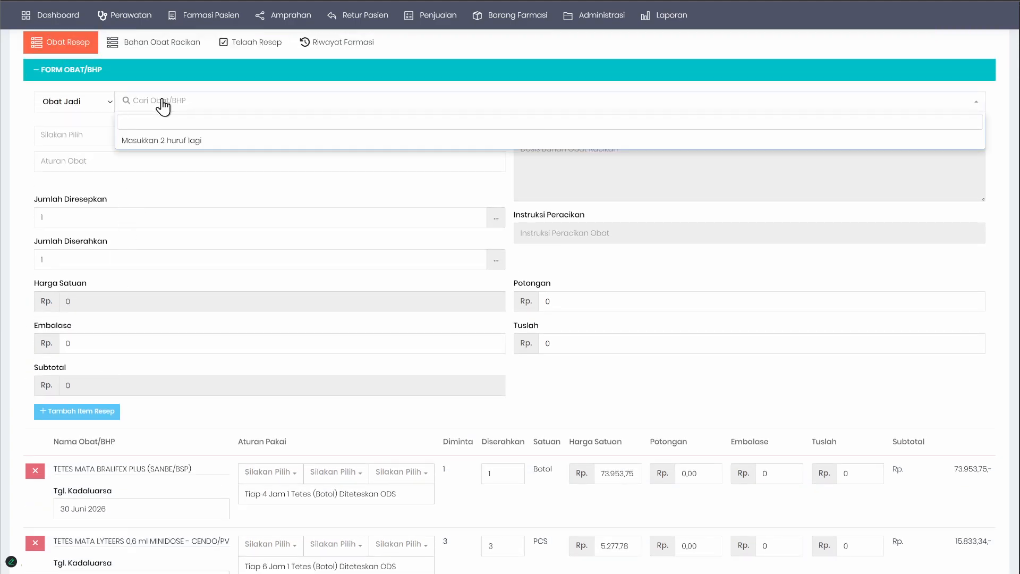
type("citi")
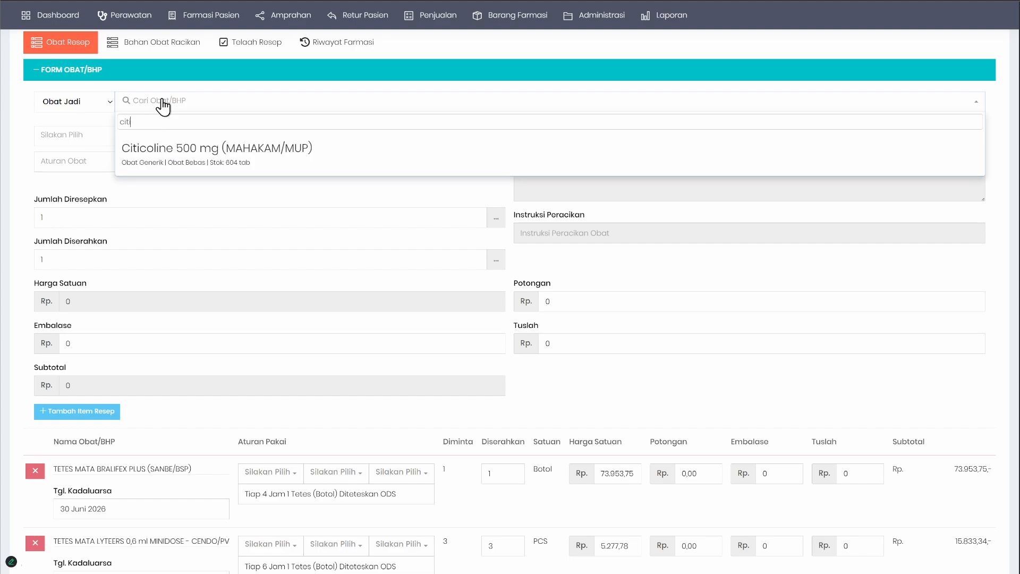
left_click(182, 150)
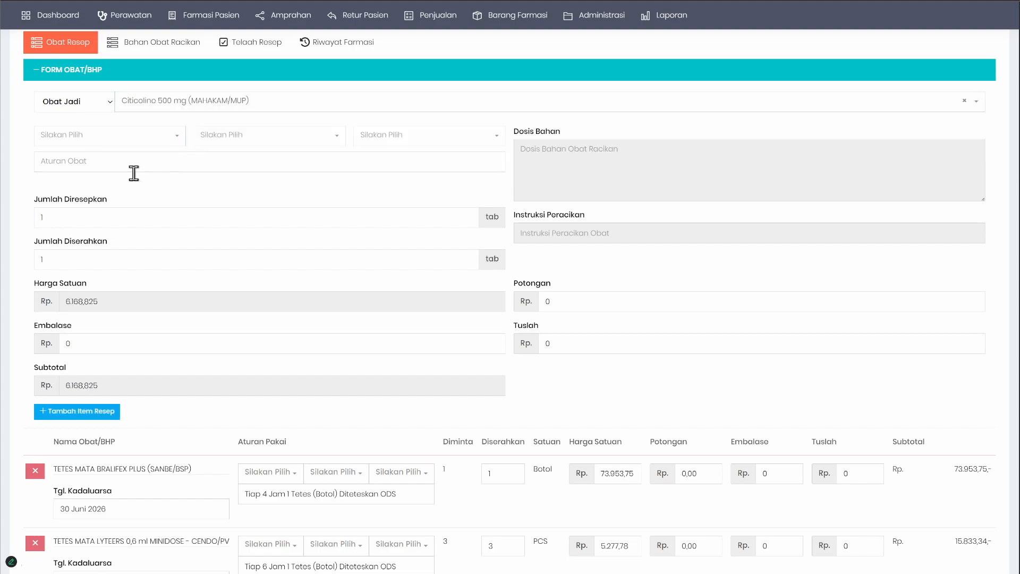
Step: Set the new Citicoline item's usage options to 1x1, Kapsul and Sebelum Makan
left_click(91, 139)
left_click(63, 207)
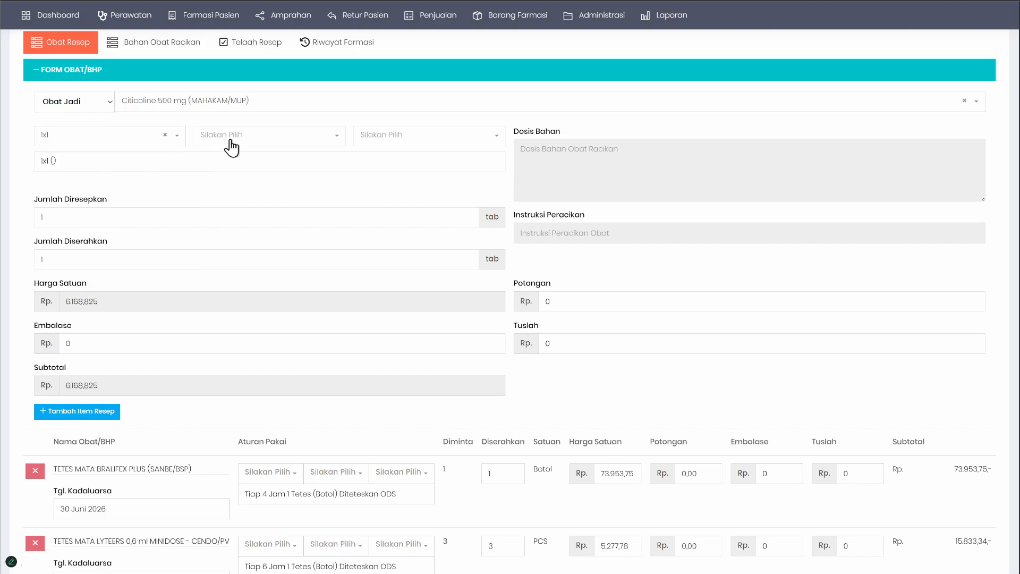
left_click(232, 139)
left_click(229, 228)
left_click(361, 139)
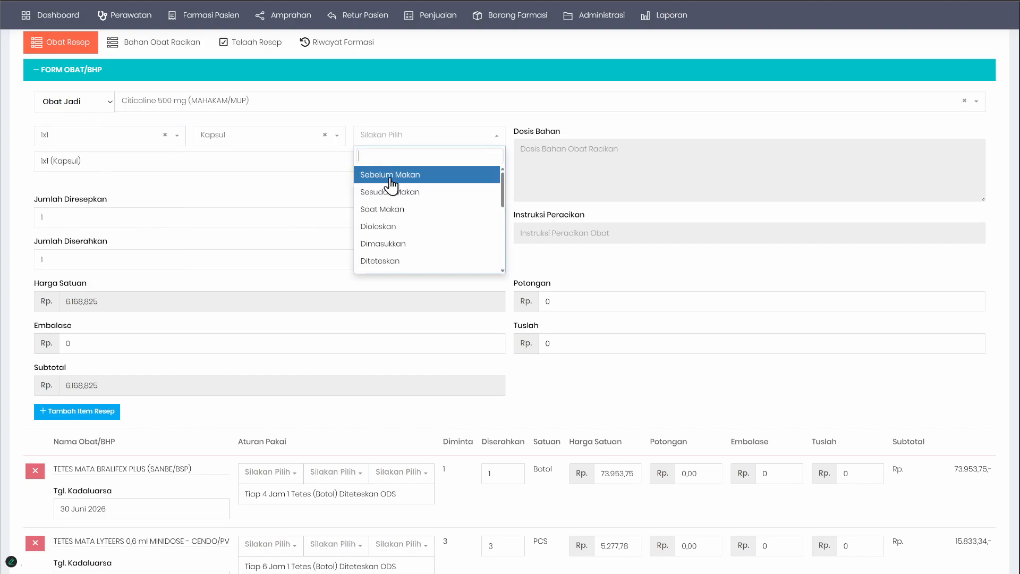
left_click(391, 183)
Step: Set the prescribed and dispensed quantities to 10 tab and add the Citicoline item to the prescription
left_click(127, 219)
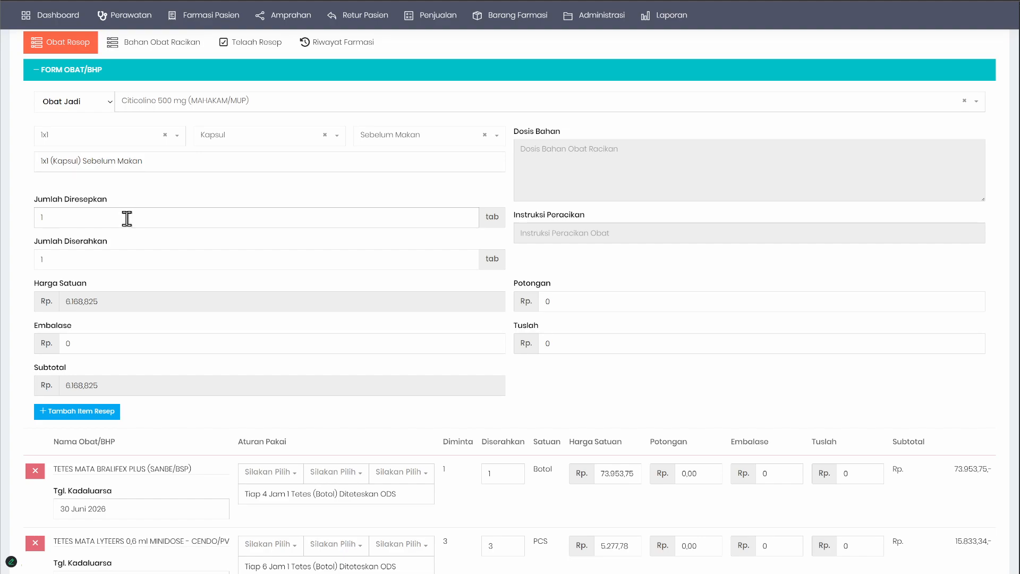
type("1")
left_click(91, 257)
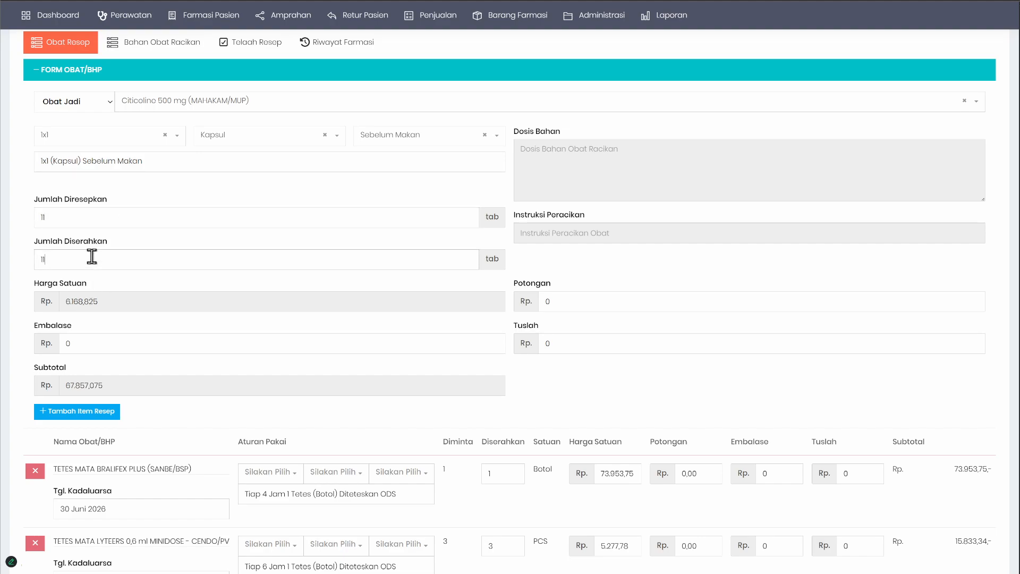
double_click(95, 220)
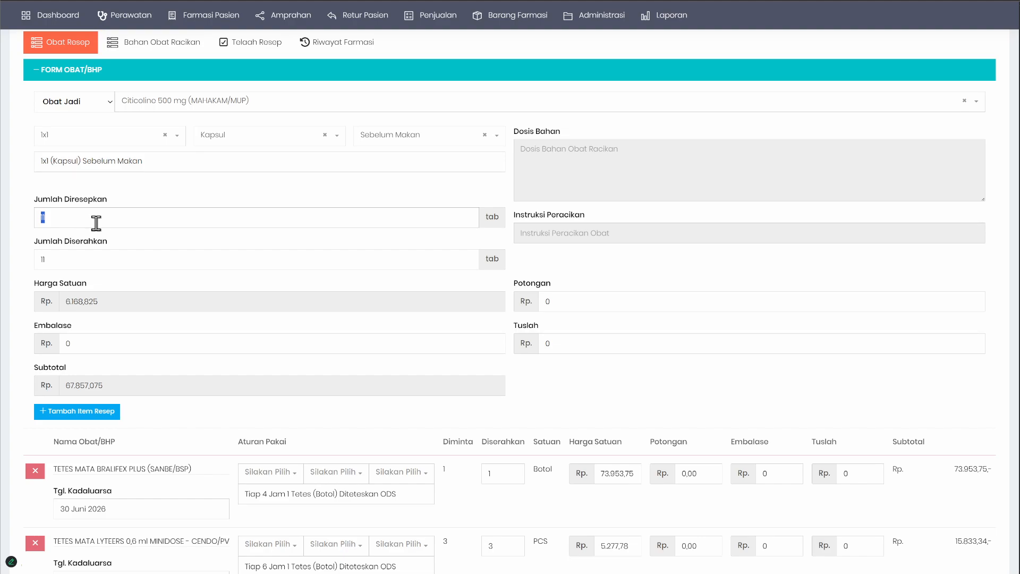
type("10")
left_click(97, 256)
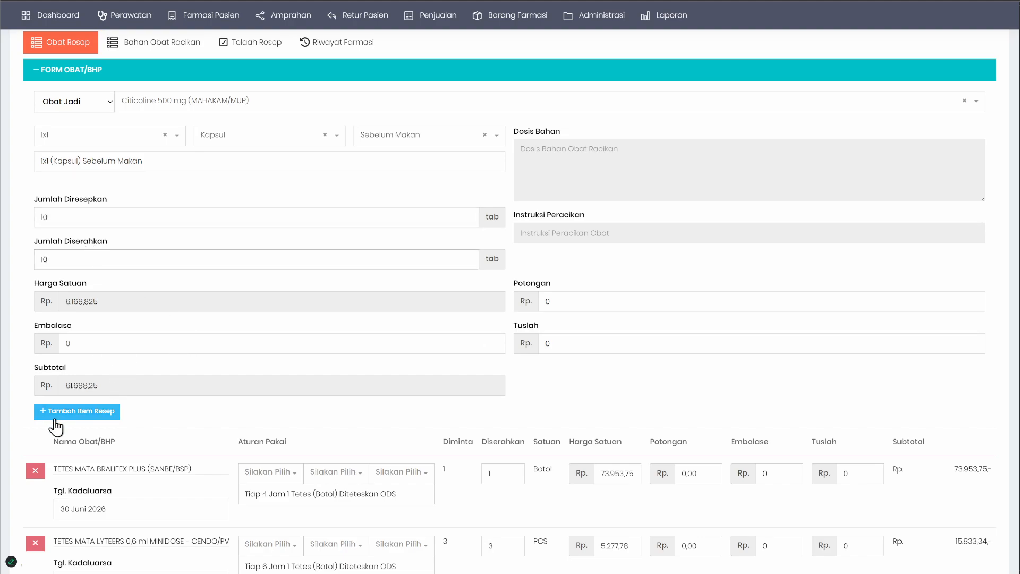
left_click(85, 414)
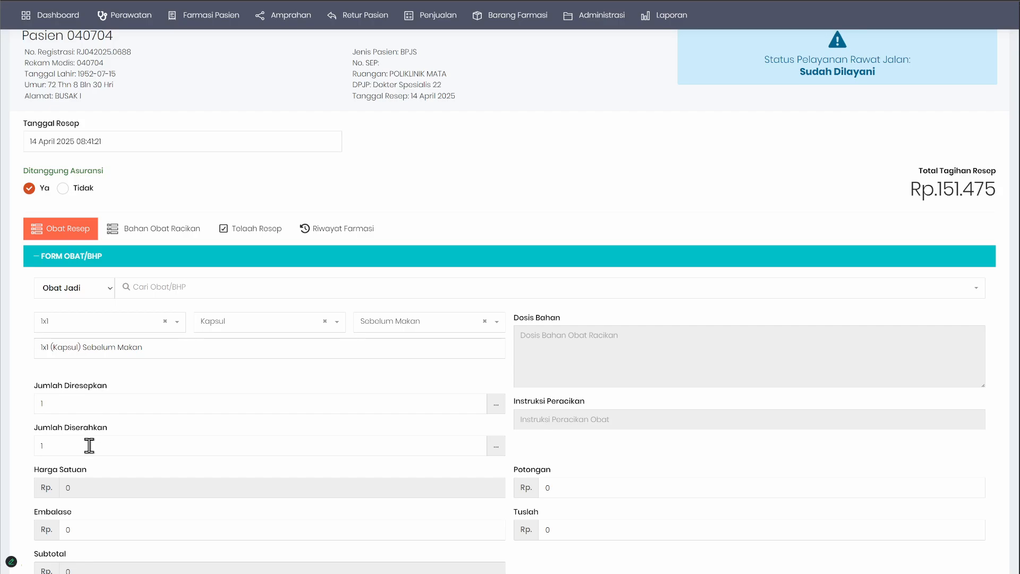
Step: Examine the re-added Citicoline row in the drug list and the prescription's total bill
scroll(89, 445, "down", 7)
left_click_drag(256, 393, 655, 501)
left_click(615, 499)
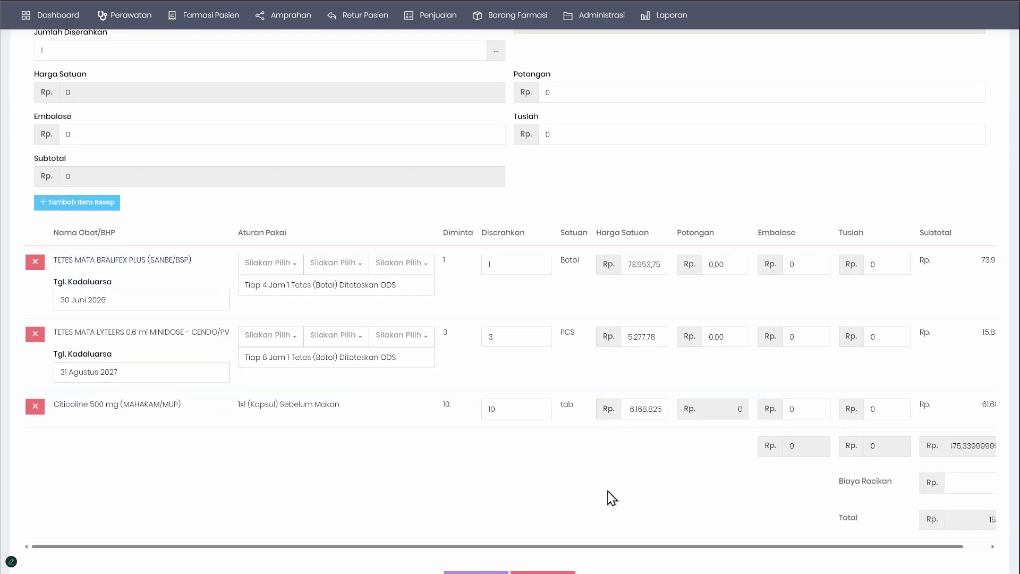
scroll(612, 498, "up", 4)
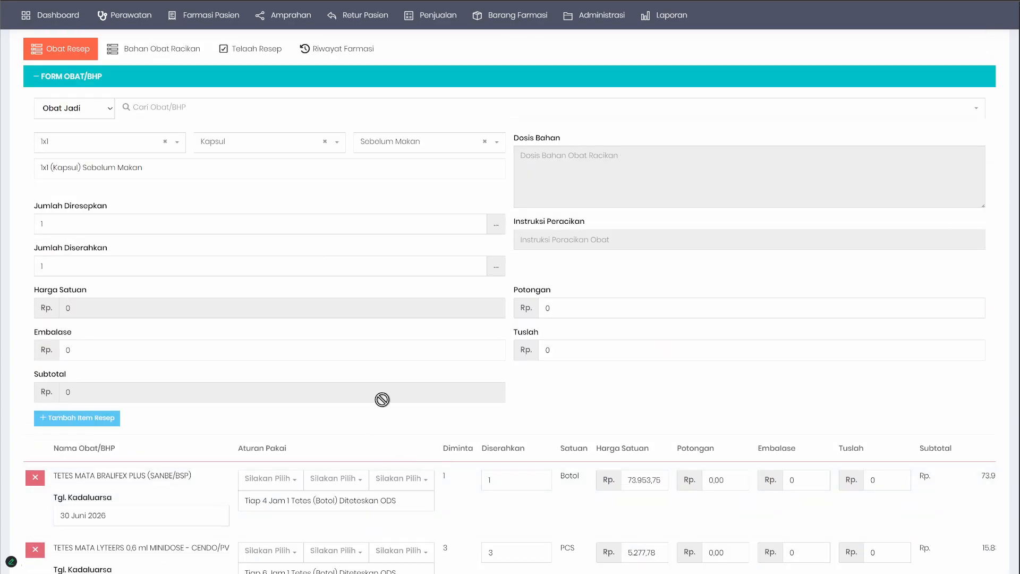
scroll(374, 395, "up", 2)
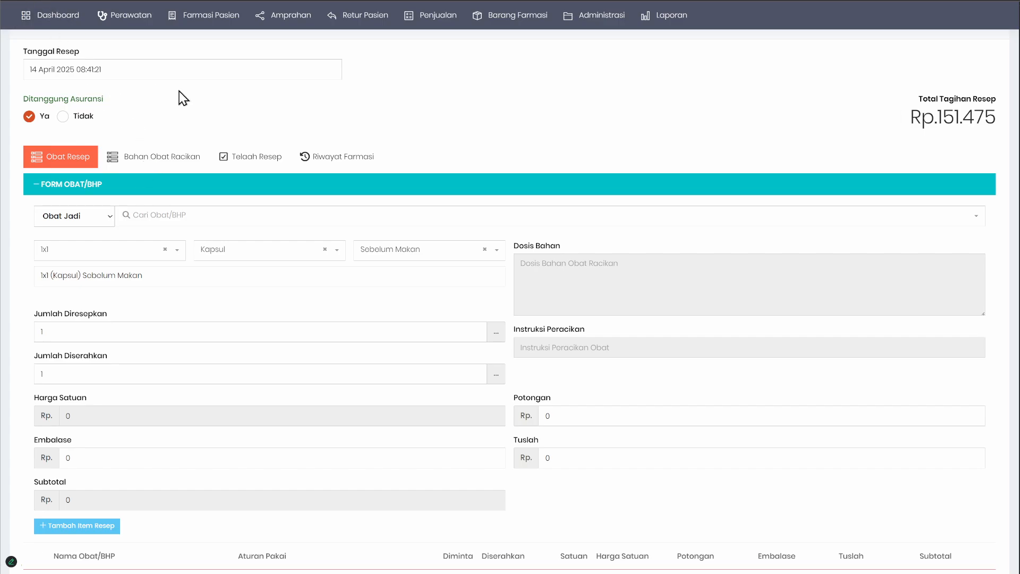
Step: Reload the prescription to discard the unsaved edits, and expand the Form Obat/BHP again
key("F5")
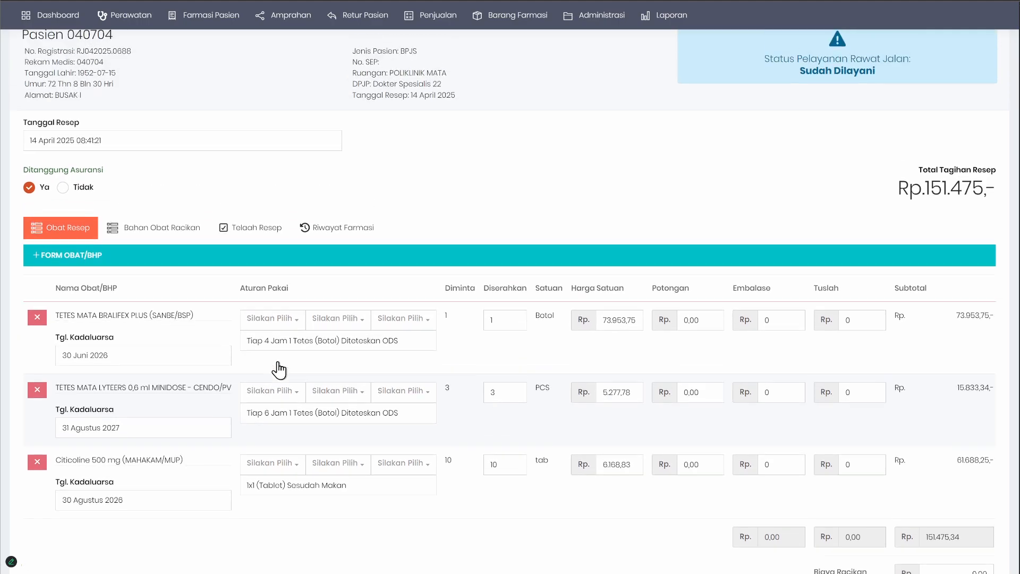
scroll(436, 273, "up", 2)
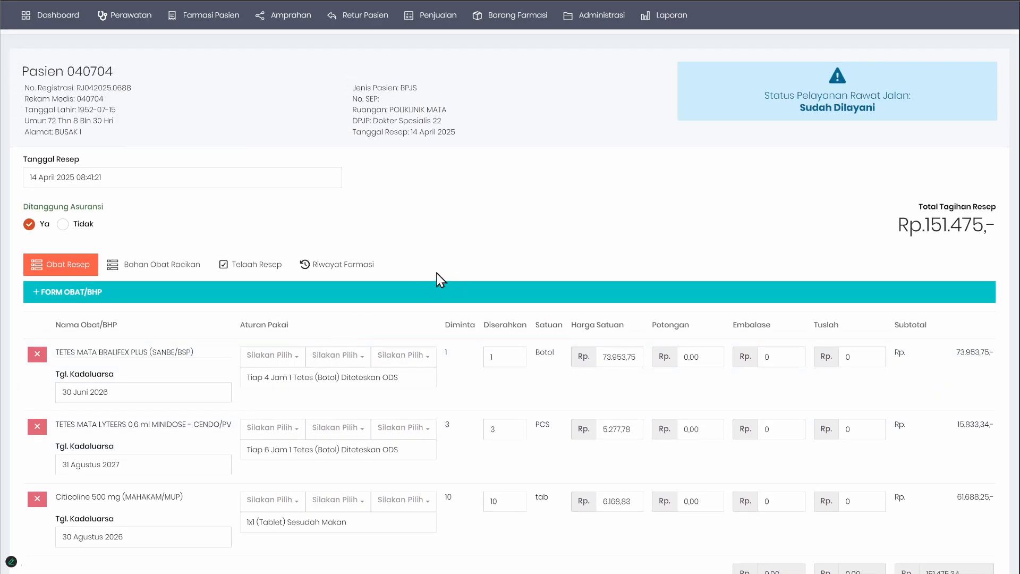
left_click(110, 341)
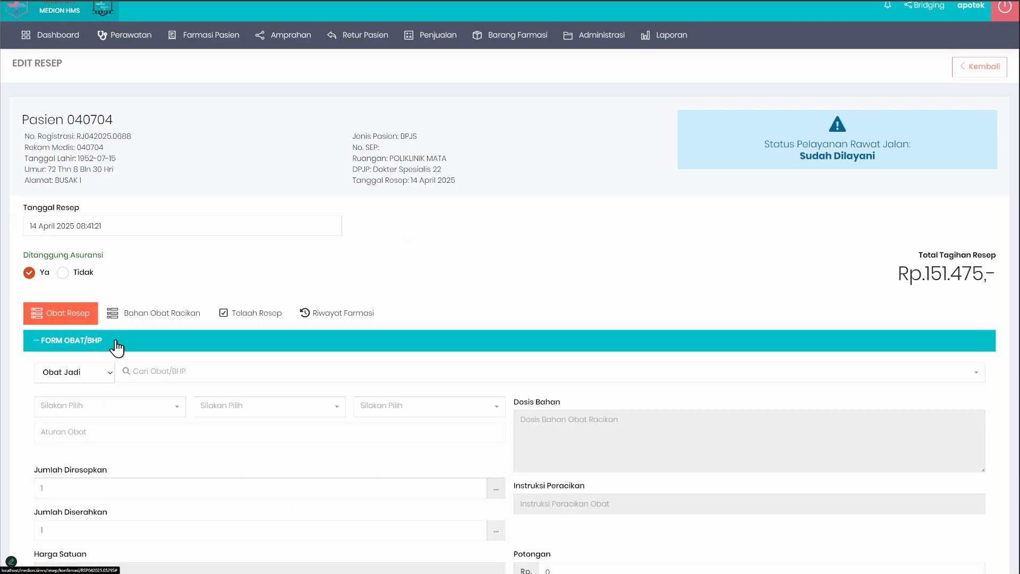
scroll(270, 325, "down", 2)
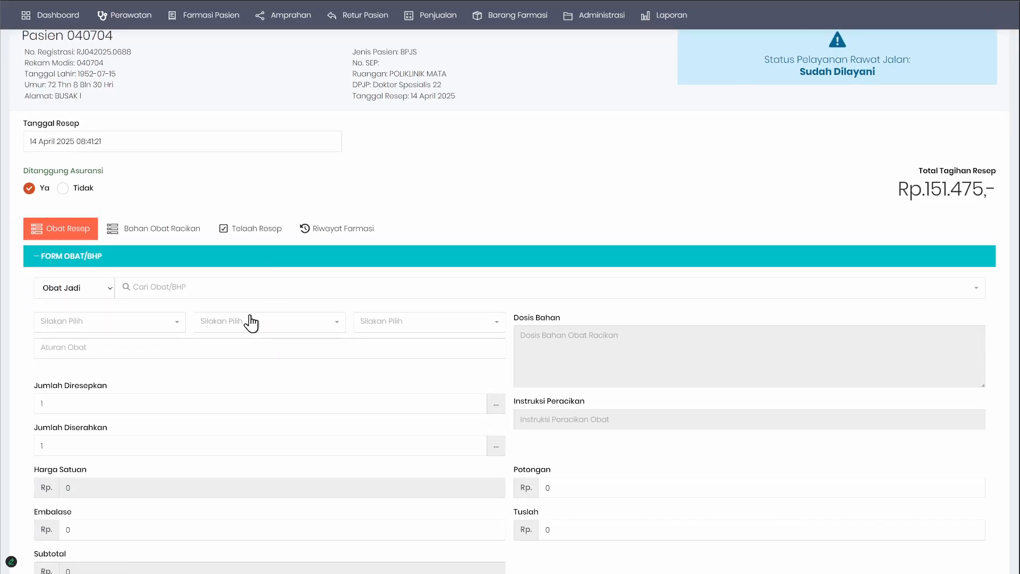
scroll(247, 318, "down", 1)
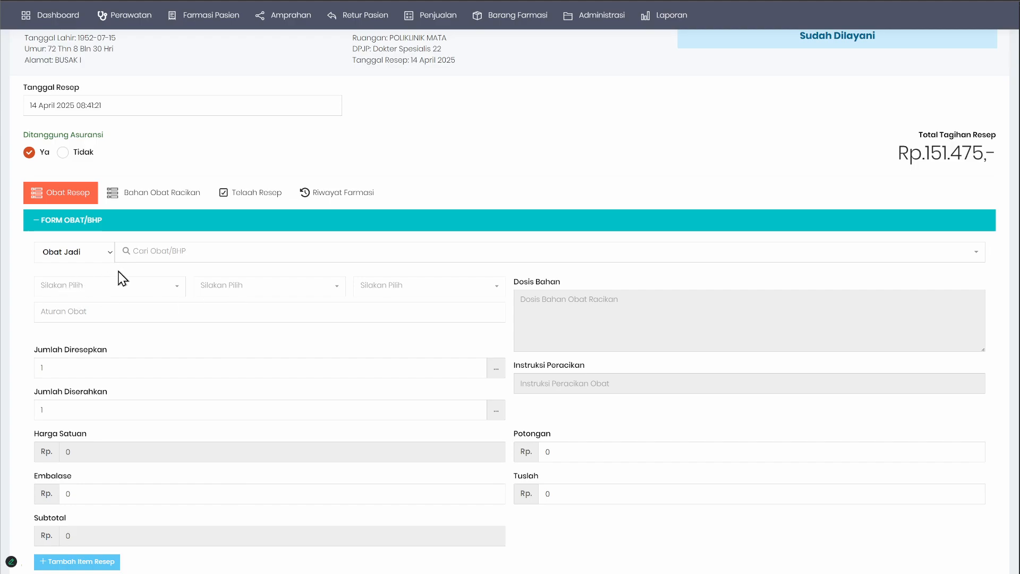
Step: Compare the Obat Jadi and Obat Racikan drug types, and set the new item's type to Obat Racikan
left_click(86, 255)
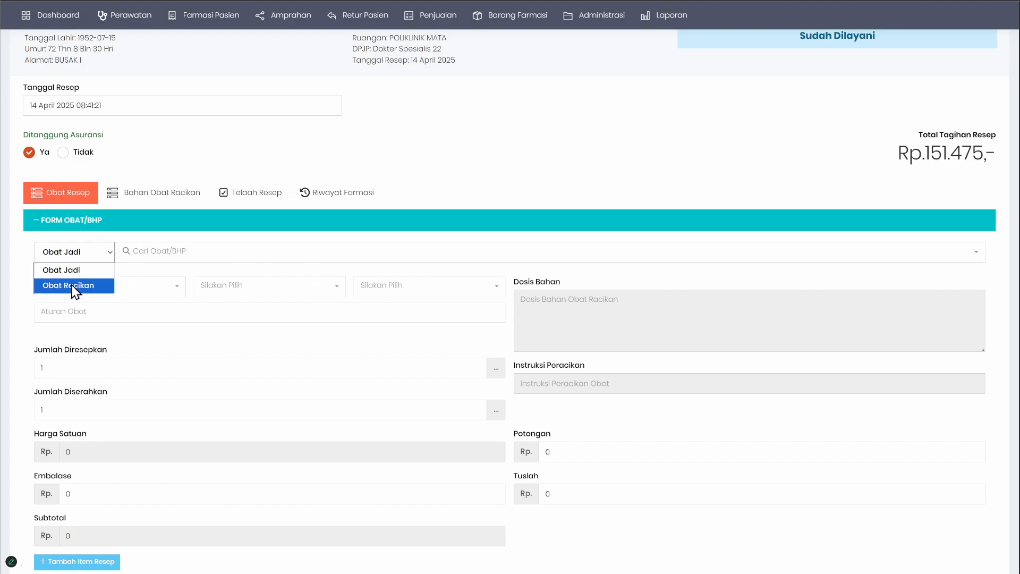
left_click(86, 288)
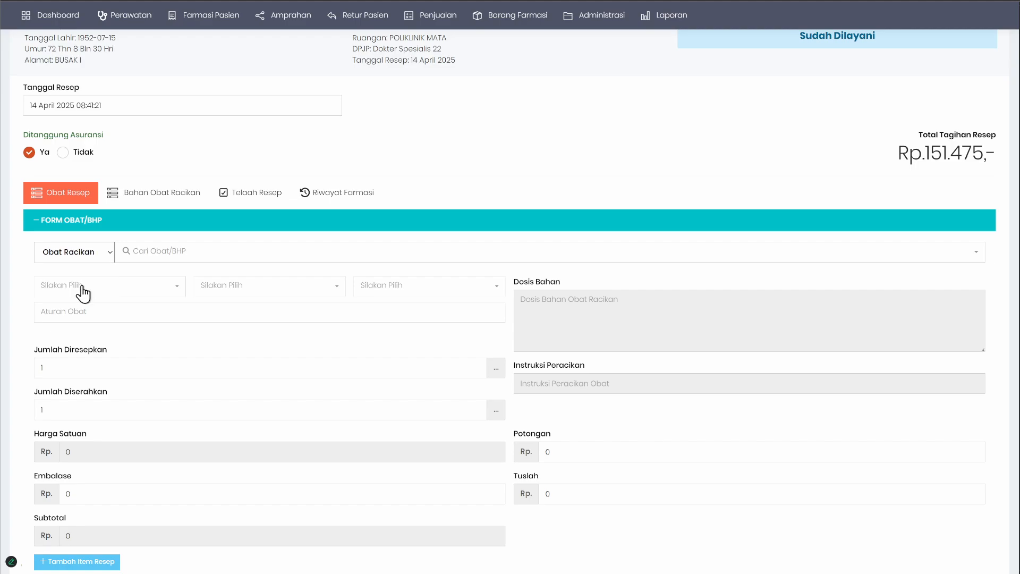
left_click(92, 254)
left_click(73, 270)
left_click(82, 256)
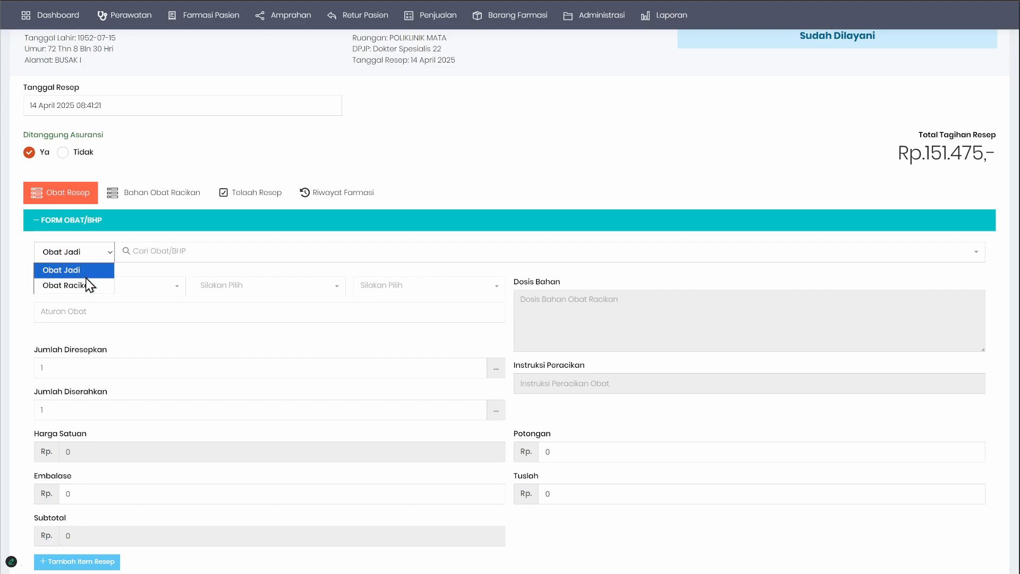
left_click(86, 285)
Step: Search the compounded drugs for "int", select interna 3, and open its Dosis Bahan text for editing
left_click(152, 252)
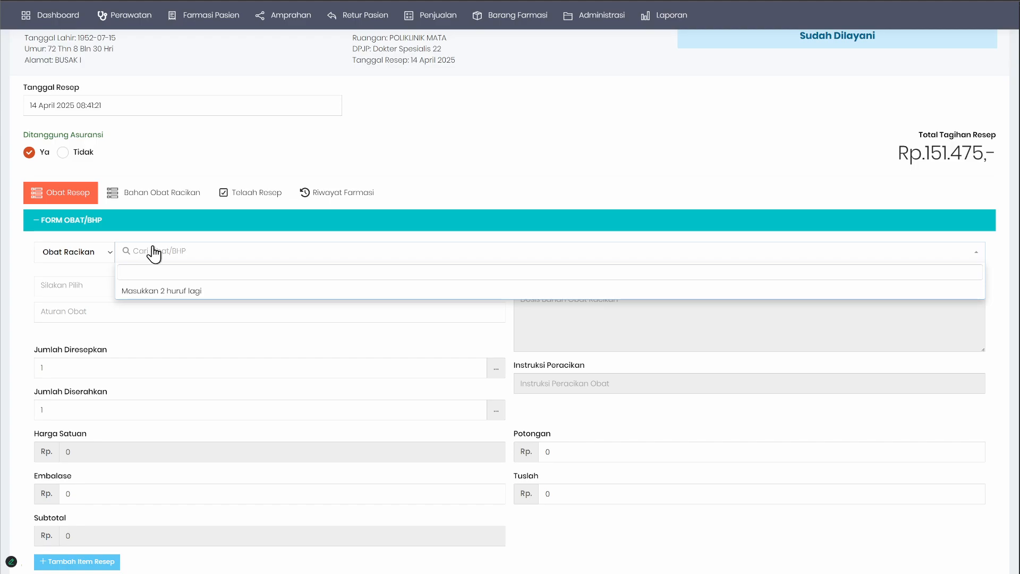
type("int")
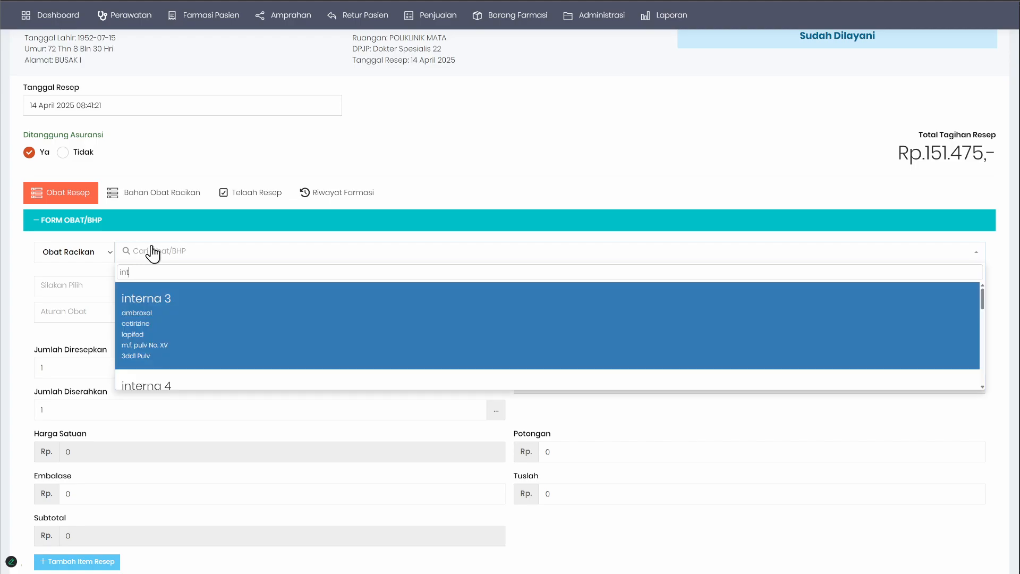
left_click(182, 318)
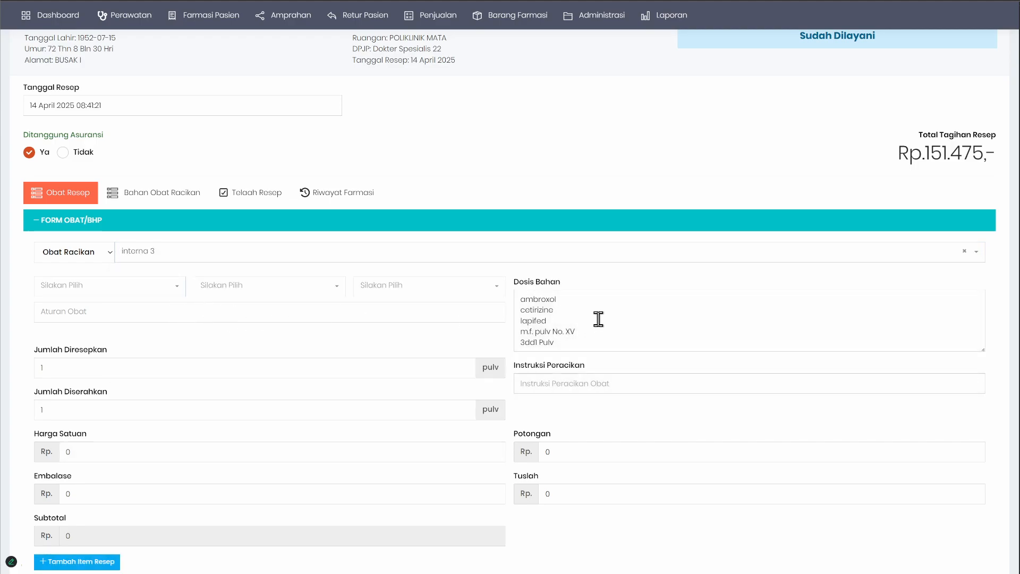
left_click(605, 301)
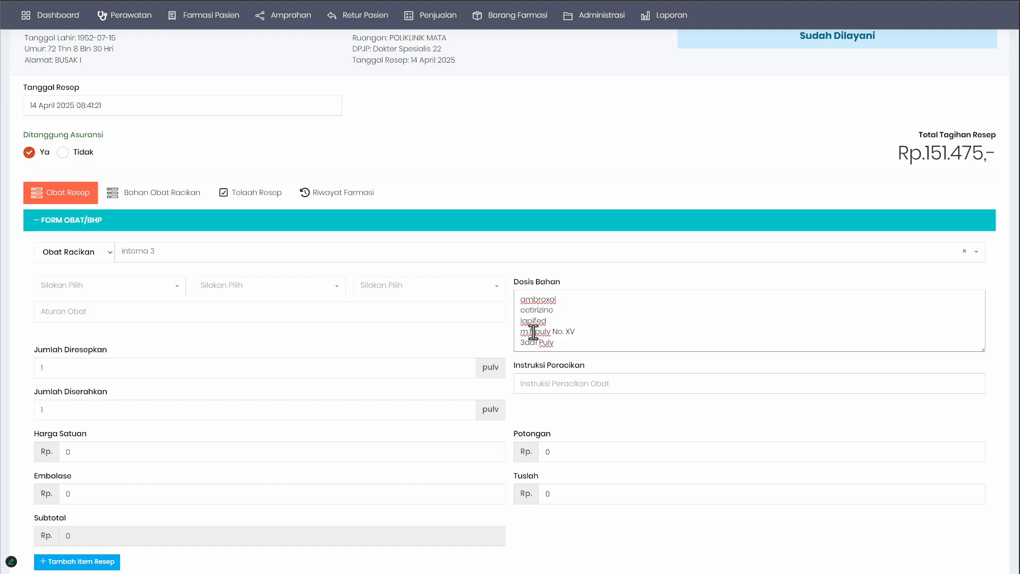
Step: Open the pharmacy's Obat Racikan master data and view the form for adding a compounded drug
mouse_move(512, 18)
mouse_move(507, 43)
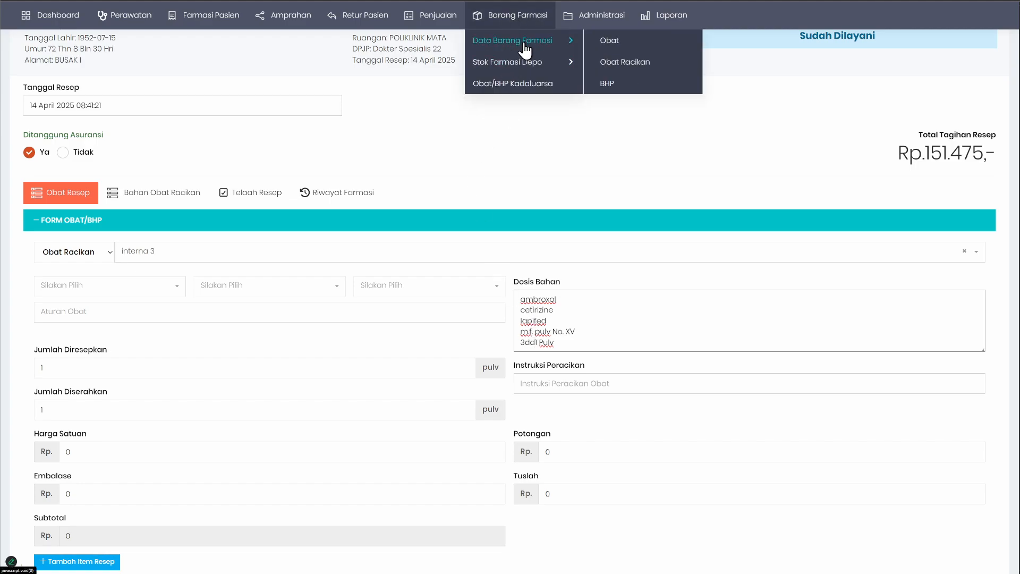
left_click(637, 64)
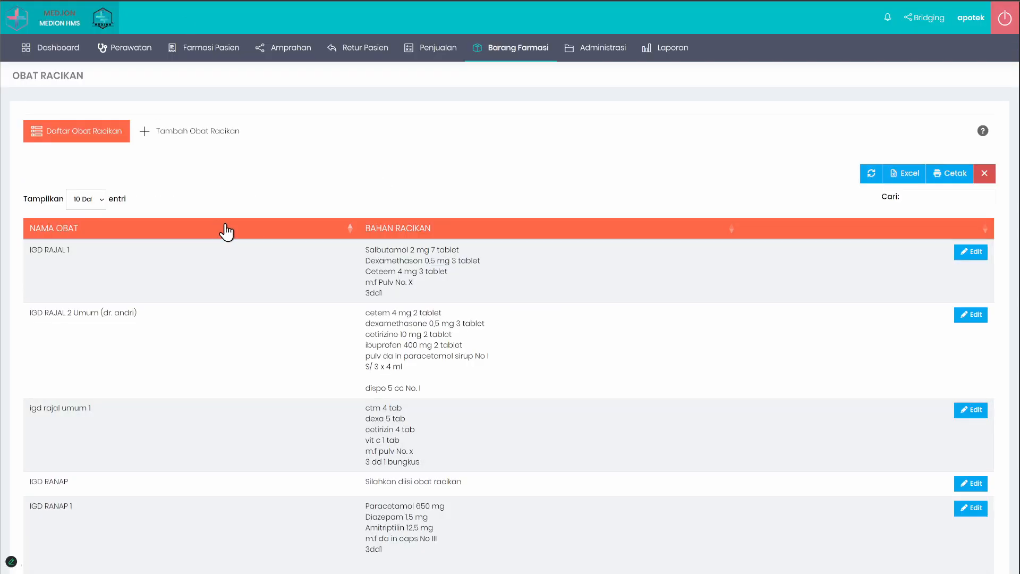
left_click(205, 134)
left_click(66, 234)
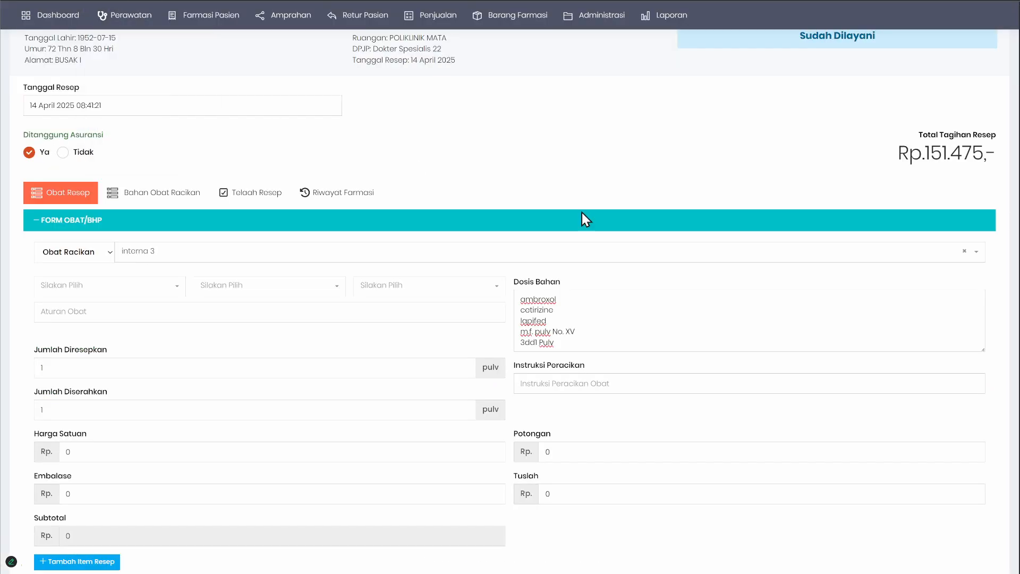
Step: Examine interna 3's Dosis Bahan text and the prescription's Bahan Obat Racikan section
double_click(531, 299)
double_click(527, 310)
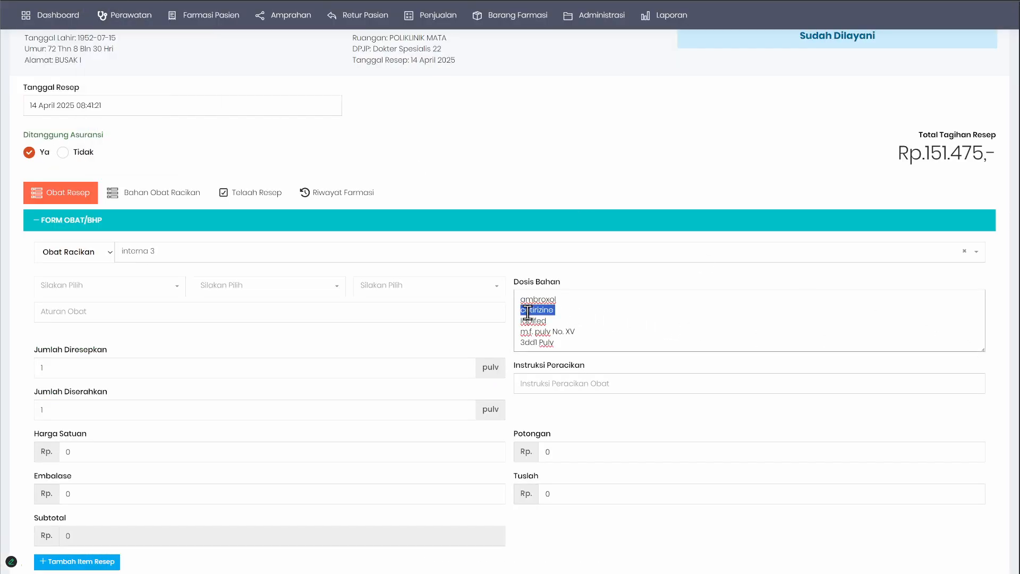
left_click_drag(568, 343, 521, 294)
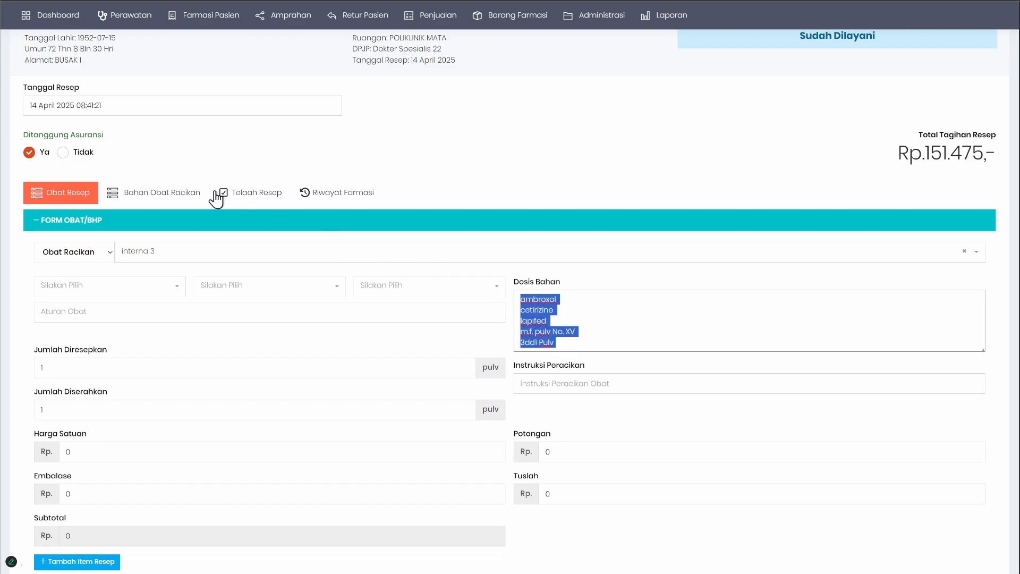
left_click(174, 201)
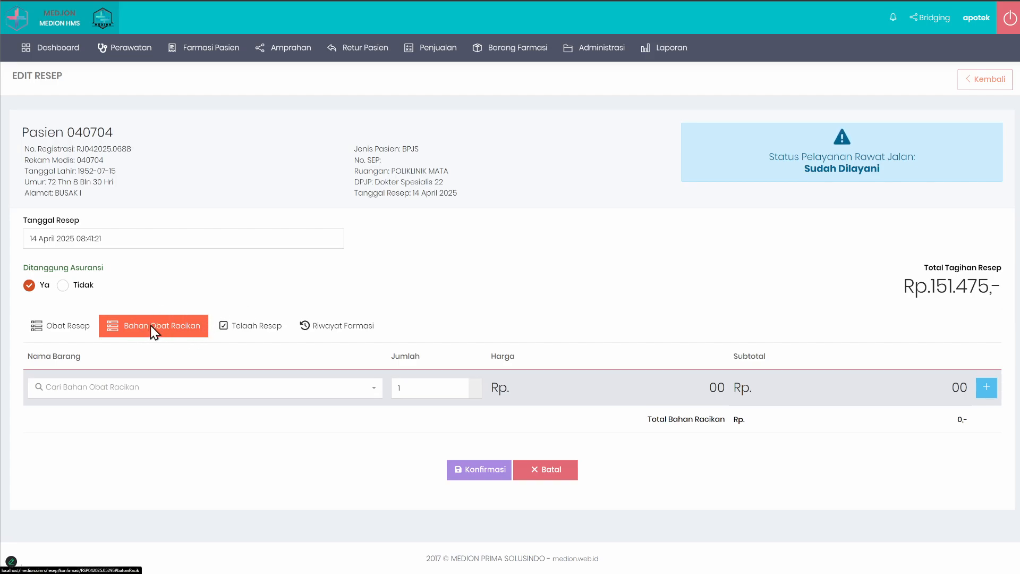
left_click(63, 329)
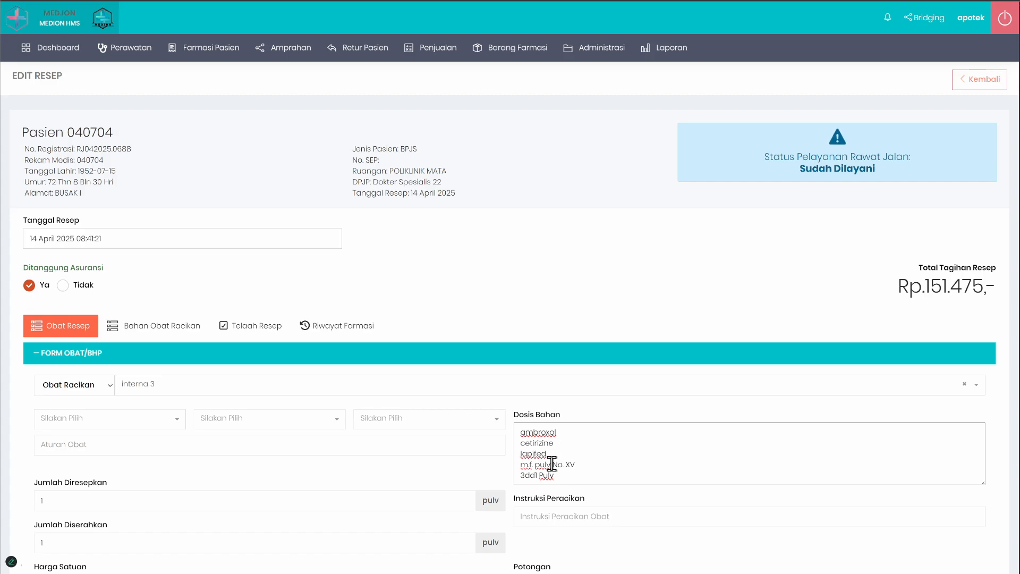
left_click_drag(564, 476, 496, 427)
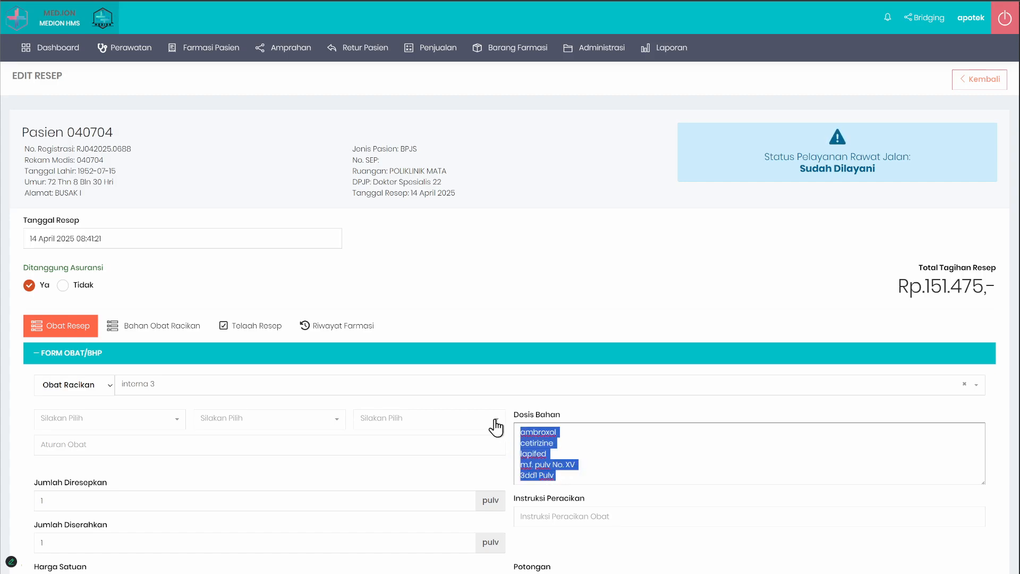
left_click(570, 477)
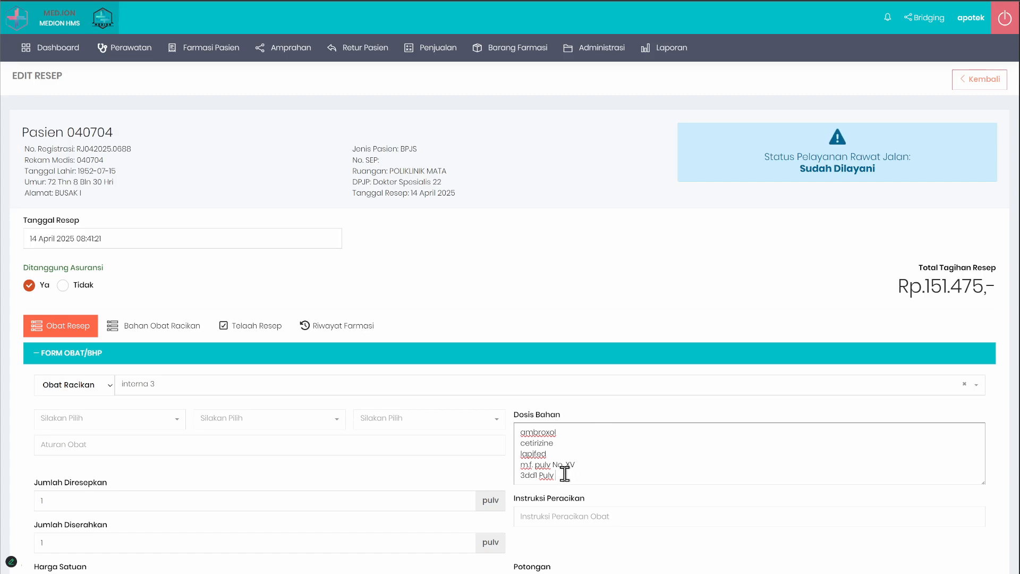
left_click_drag(580, 466, 482, 418)
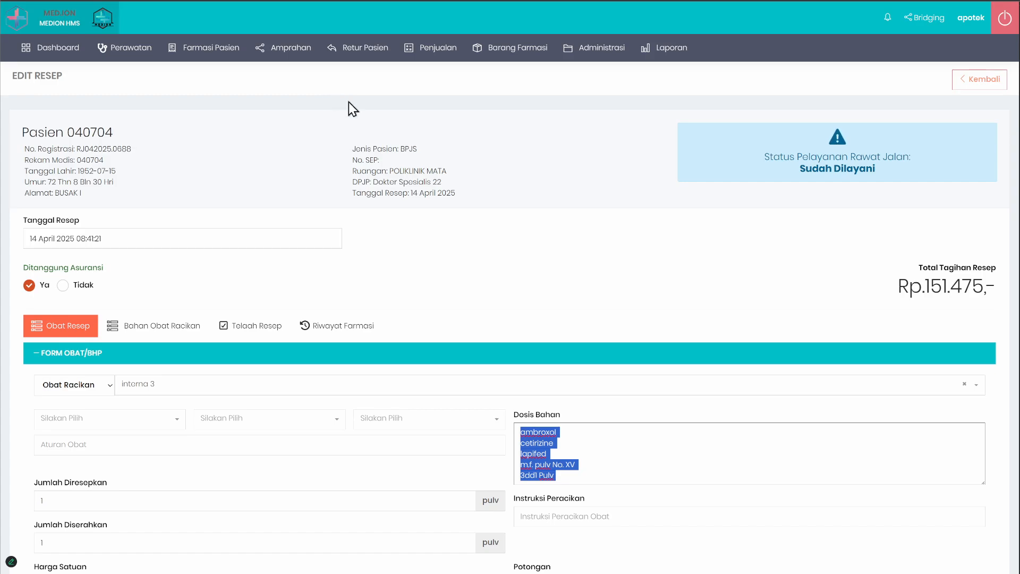
left_click(581, 432)
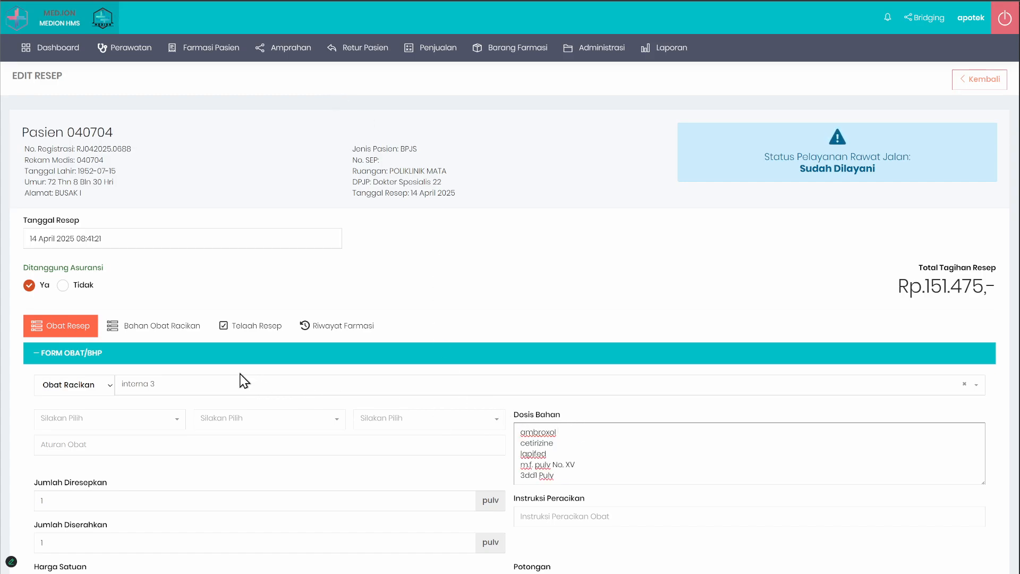
Step: Search the compounded drugs for "igd", select IGD RAJAL 1, and review its Dosis Bahan text
left_click(254, 391)
type("iga")
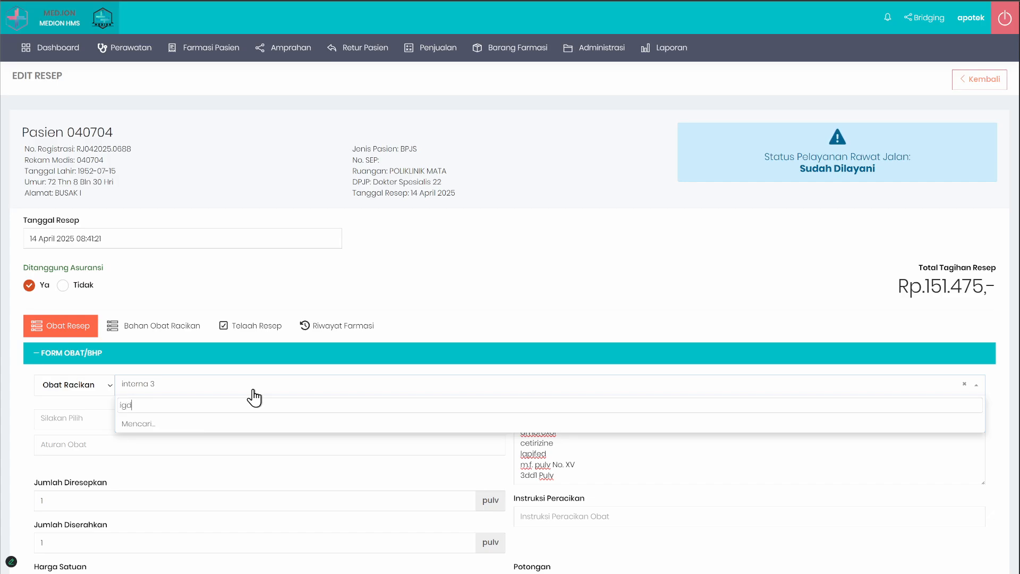
left_click(216, 426)
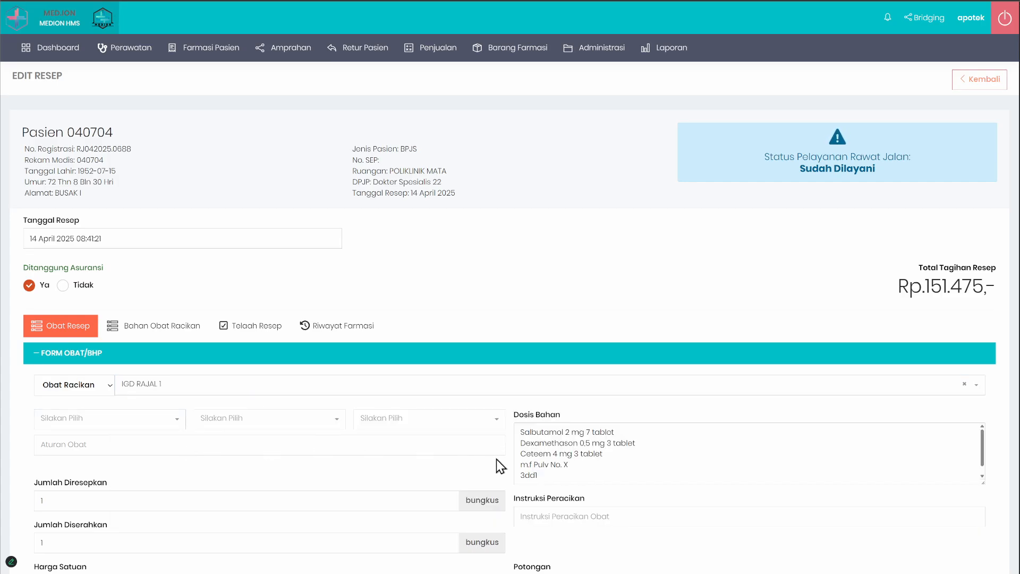
left_click_drag(565, 475, 531, 424)
left_click(685, 449)
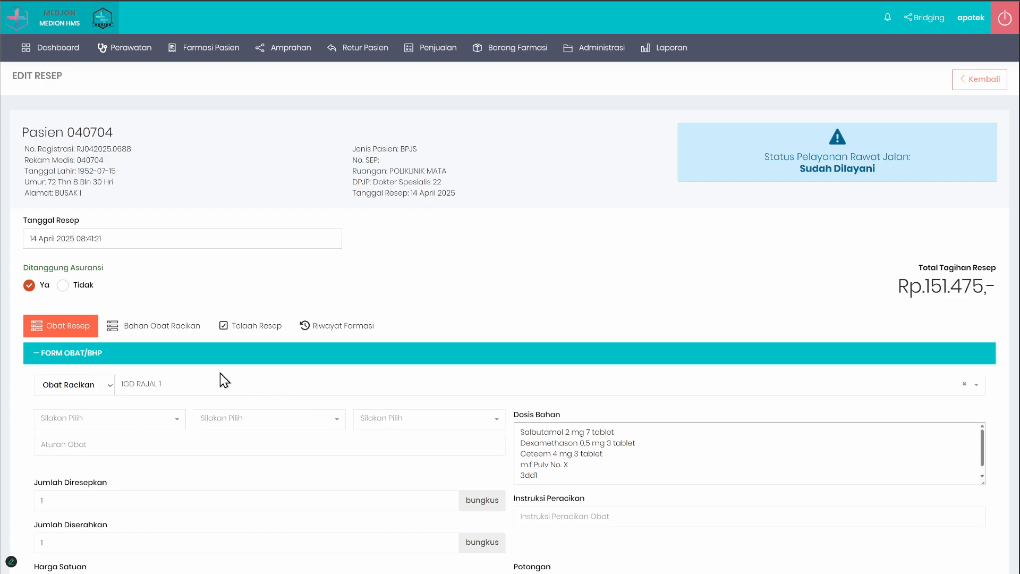
Step: Search the compounded drugs for "inter" and select interna 3 for the item
left_click(211, 390)
type("inter")
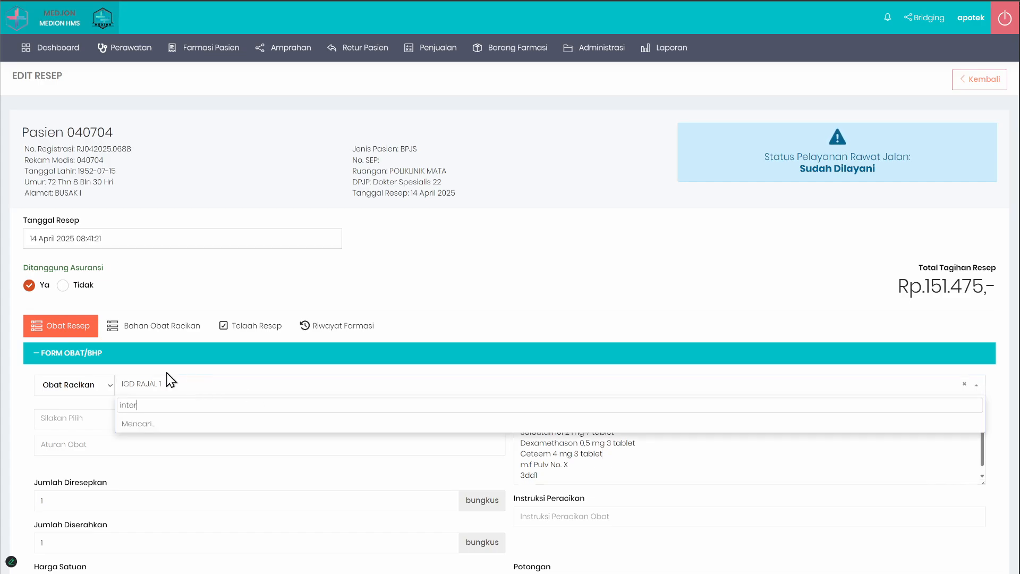
left_click(184, 429)
Step: Edit interna 3's Dosis Bahan to read "ambroxol 2mg" and "cetirizine 3mg", deleting the remaining lines
left_click(588, 432)
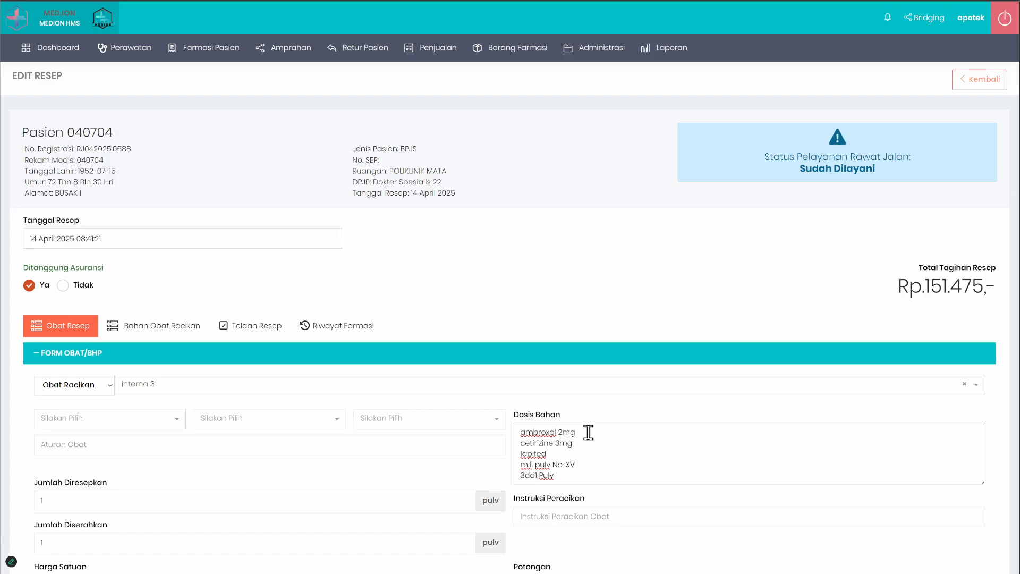
key("shift+Down")
key("shift+Down")
key("shift+Down")
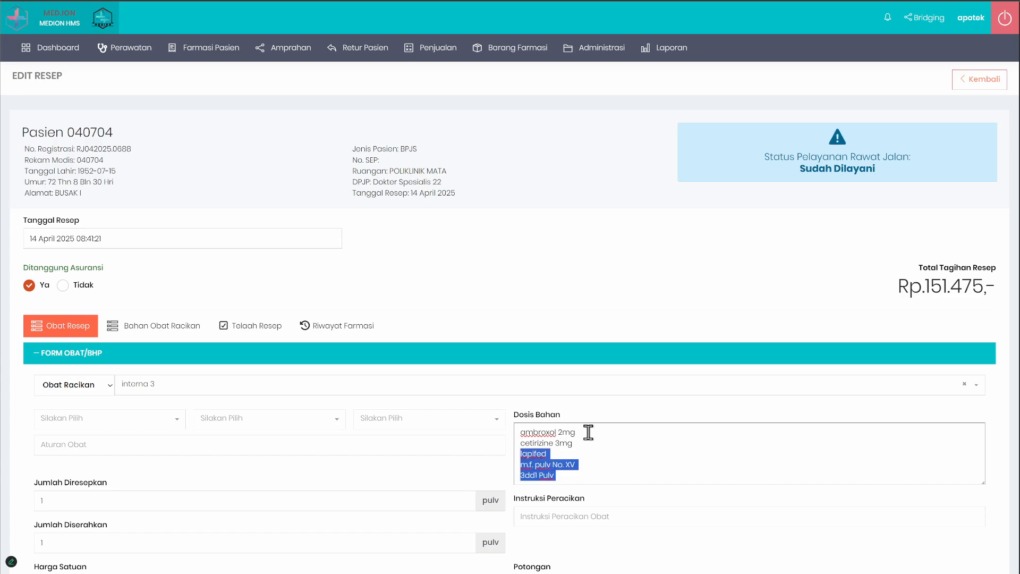
key("BackSpace")
scroll(589, 432, "down", 1)
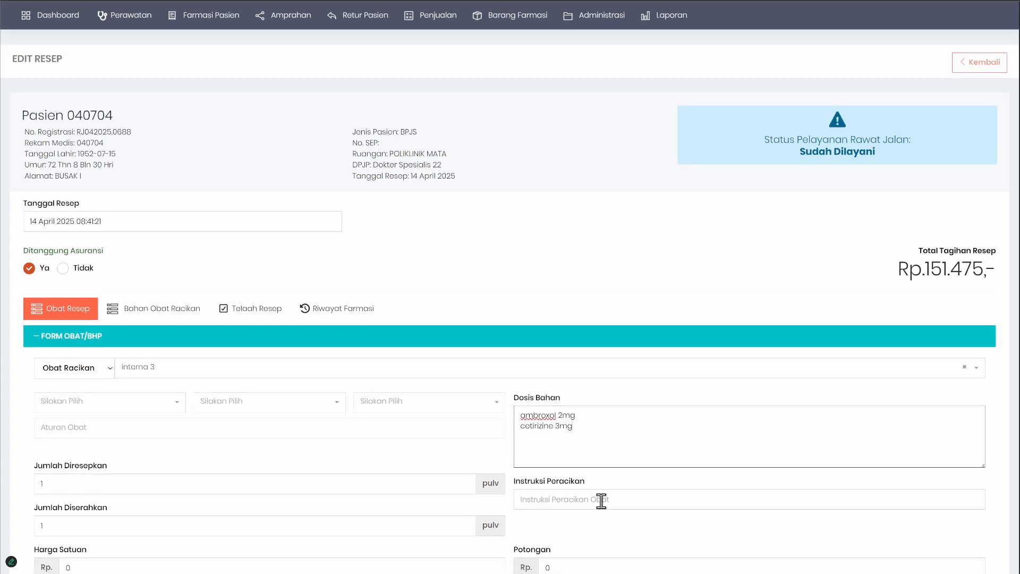
Step: Add the compounded item to the prescription and check its row in the drug list
left_click(593, 463)
scroll(593, 463, "down", 3)
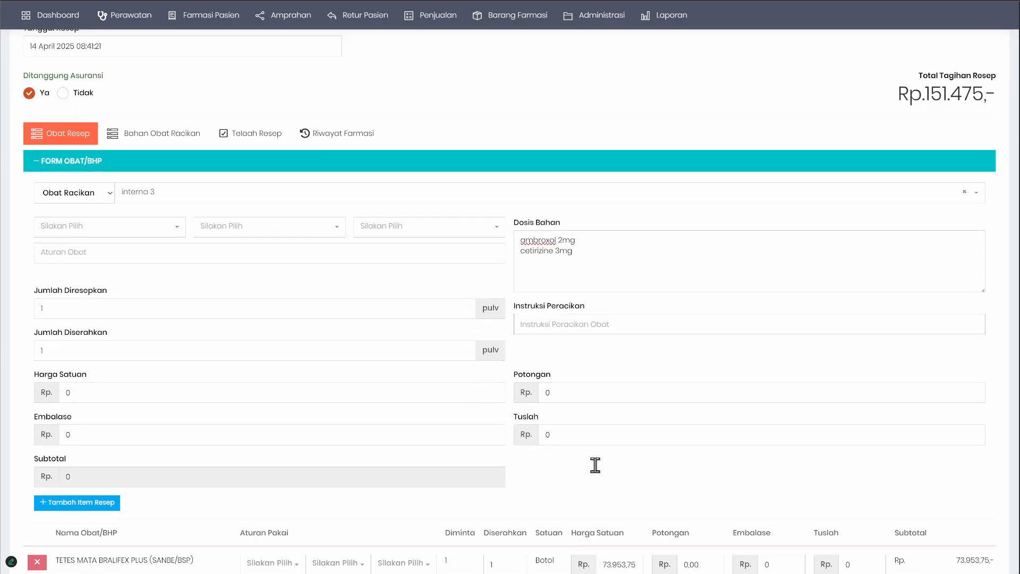
left_click(80, 503)
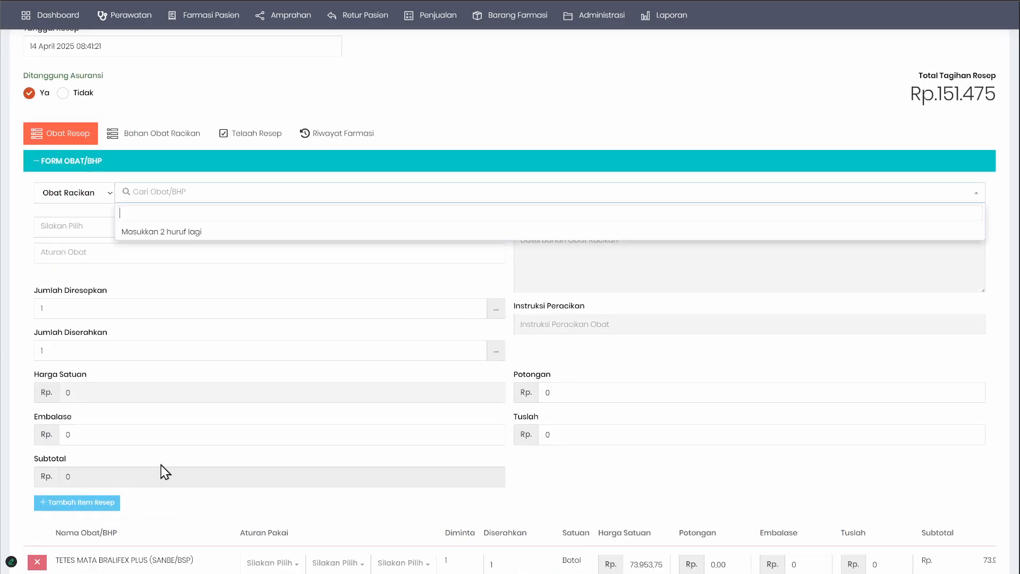
scroll(177, 459, "down", 4)
scroll(177, 460, "down", 4)
left_click(360, 419)
scroll(154, 453, "down", 7)
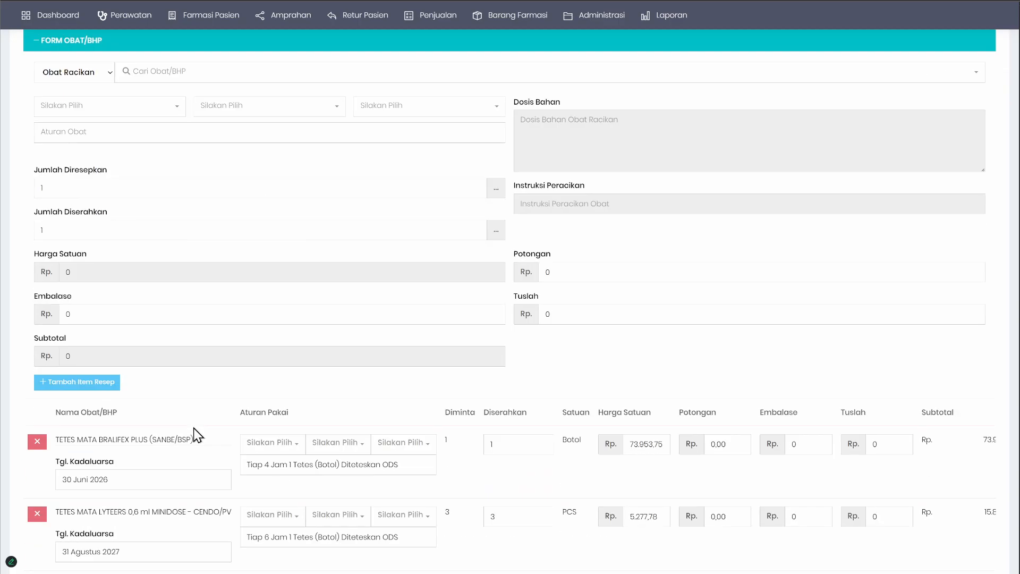
left_click_drag(69, 513, 167, 520)
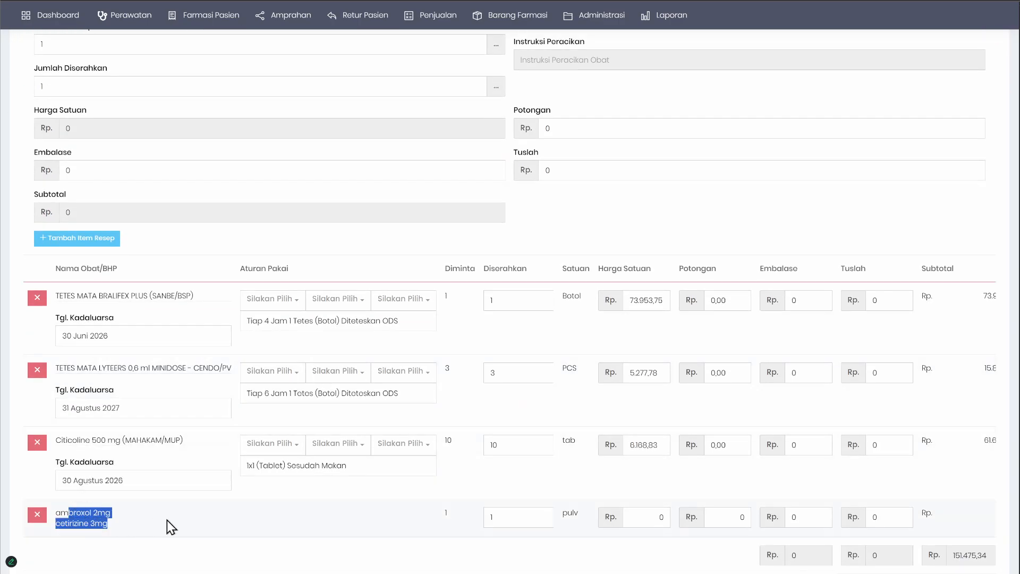
Step: Set the compounded item's Diserahkan quantity to 10 and collapse the Form Obat/BHP
left_click(509, 520)
type("1")
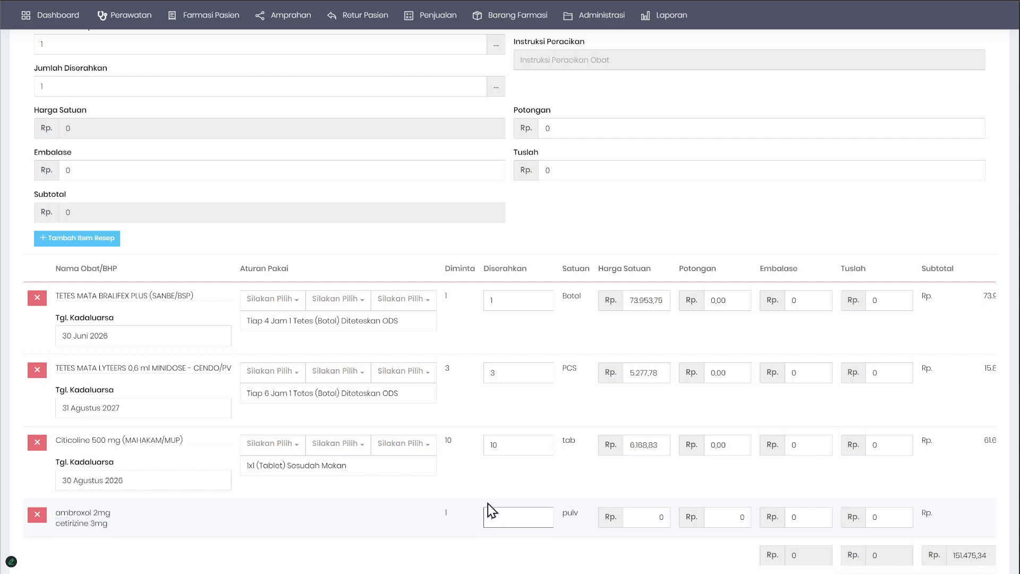
scroll(487, 502, "up", 3)
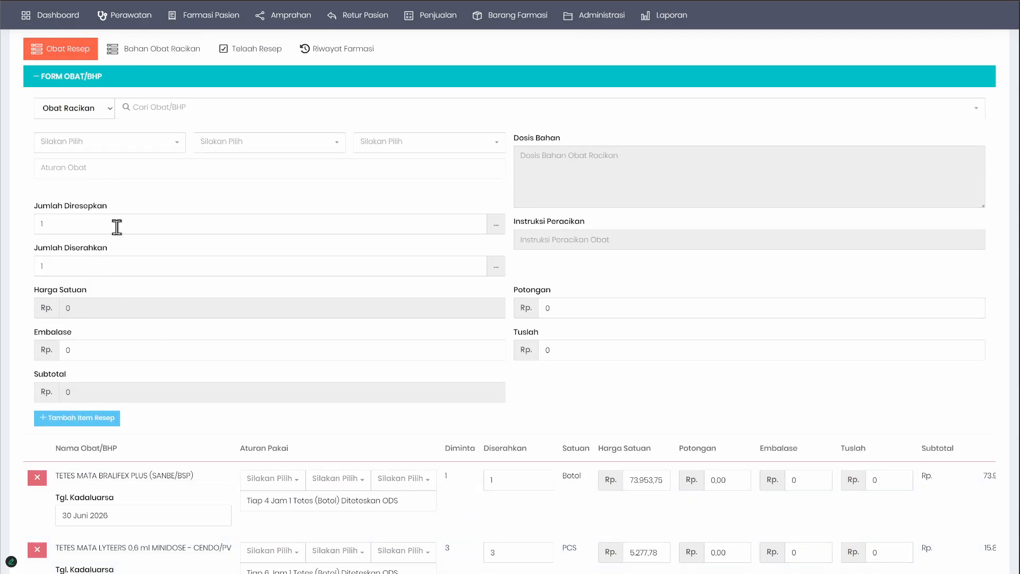
scroll(318, 452, "down", 3)
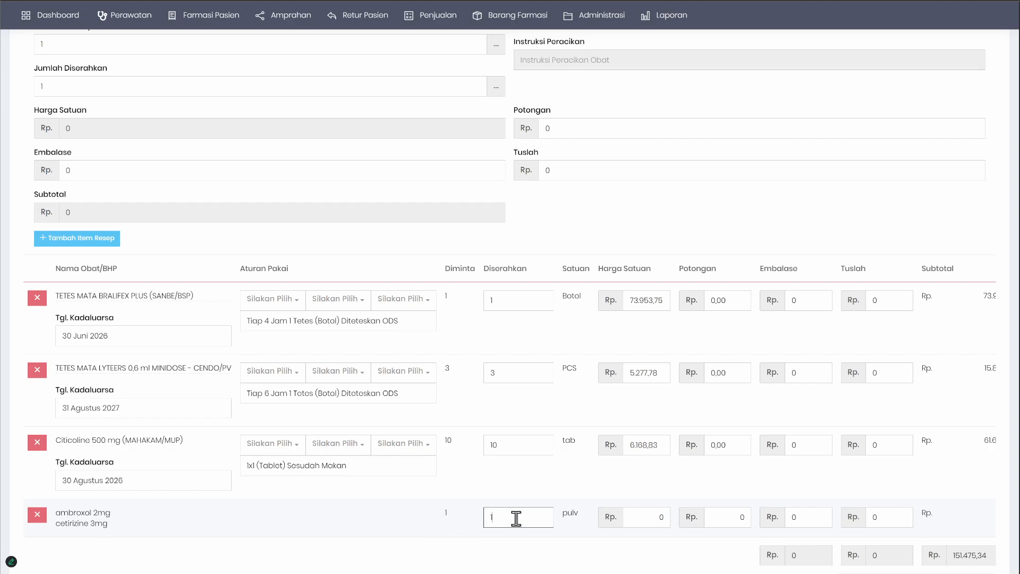
left_click(324, 512)
scroll(326, 511, "up", 1)
scroll(326, 512, "down", 3)
scroll(285, 428, "up", 6)
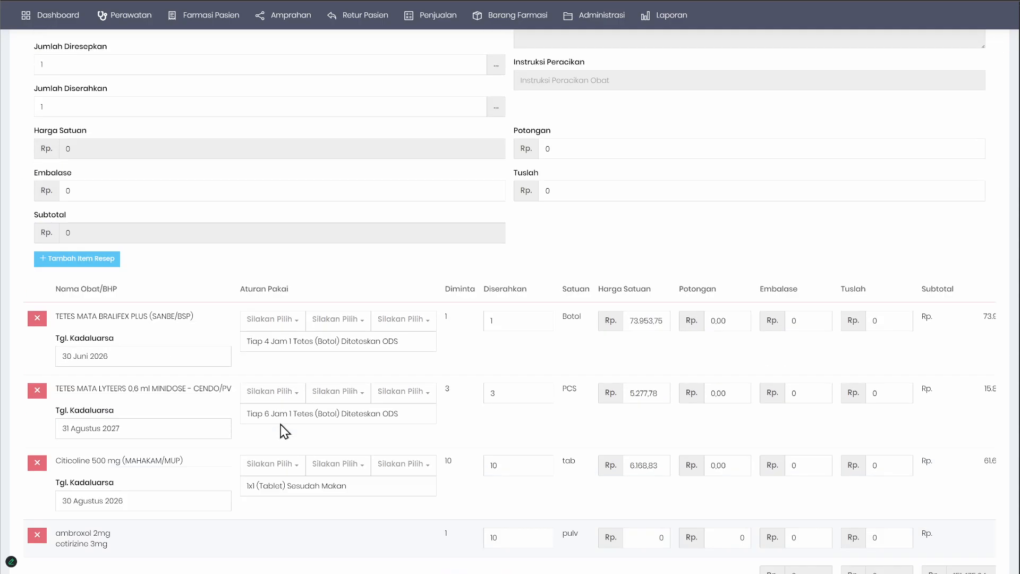
left_click(189, 157)
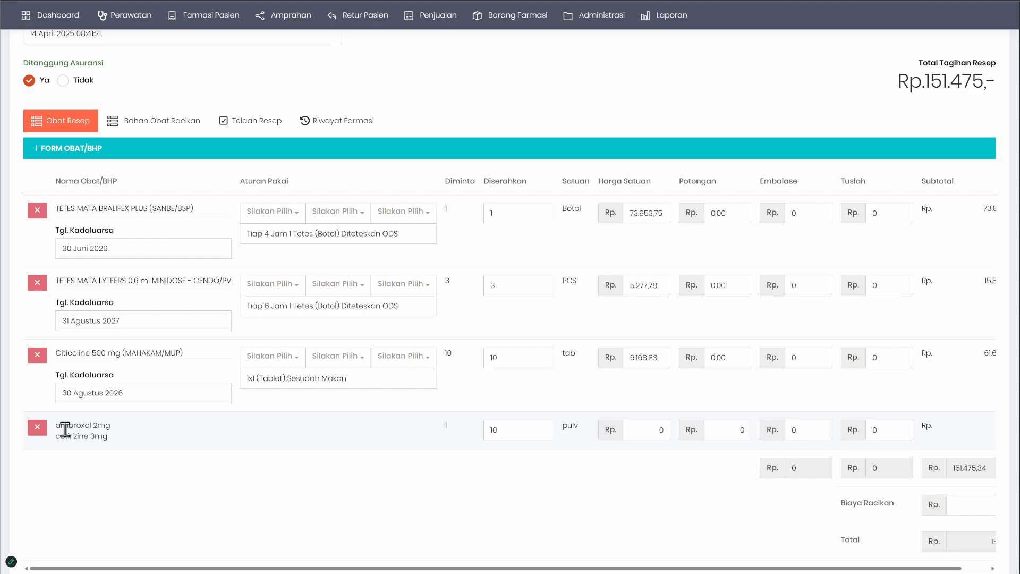
Step: Examine the ambroxol and cetirizine ingredients listed in the compounded item's row
left_click_drag(60, 426, 138, 439)
scroll(138, 439, "up", 2)
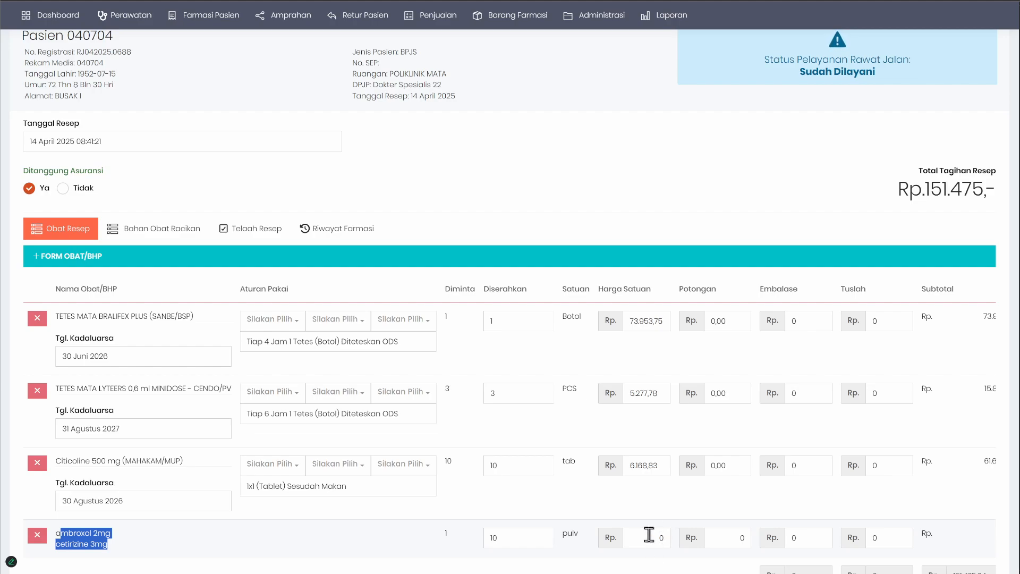
left_click(128, 553)
left_click_drag(123, 546, 66, 527)
left_click(124, 538)
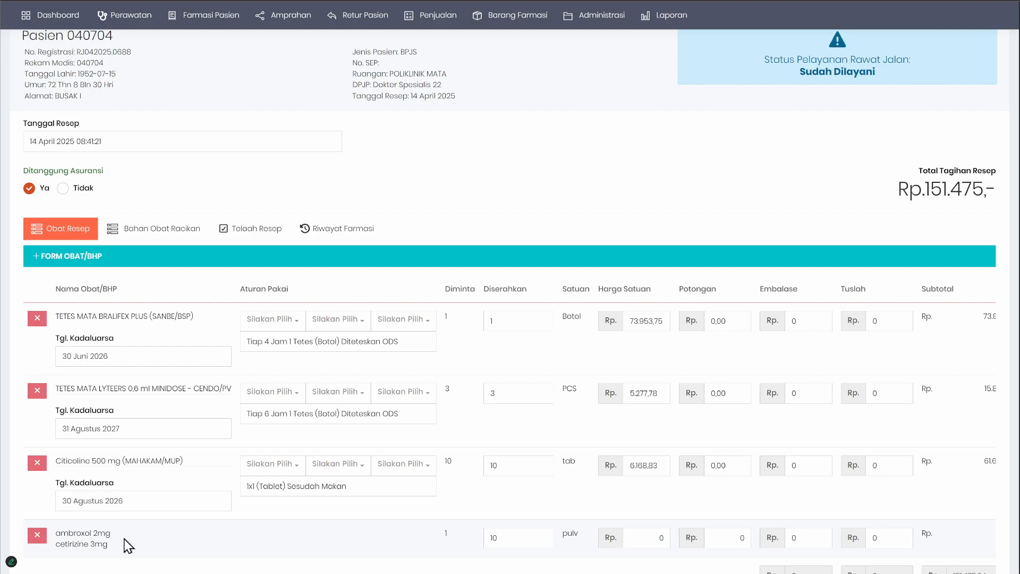
scroll(128, 541, "down", 1)
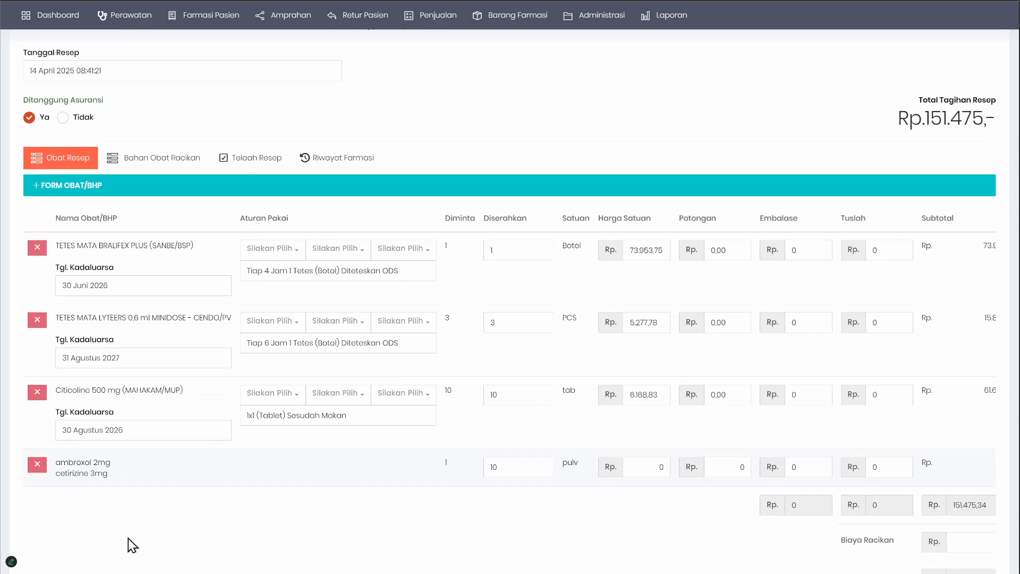
double_click(77, 466)
left_click(131, 468)
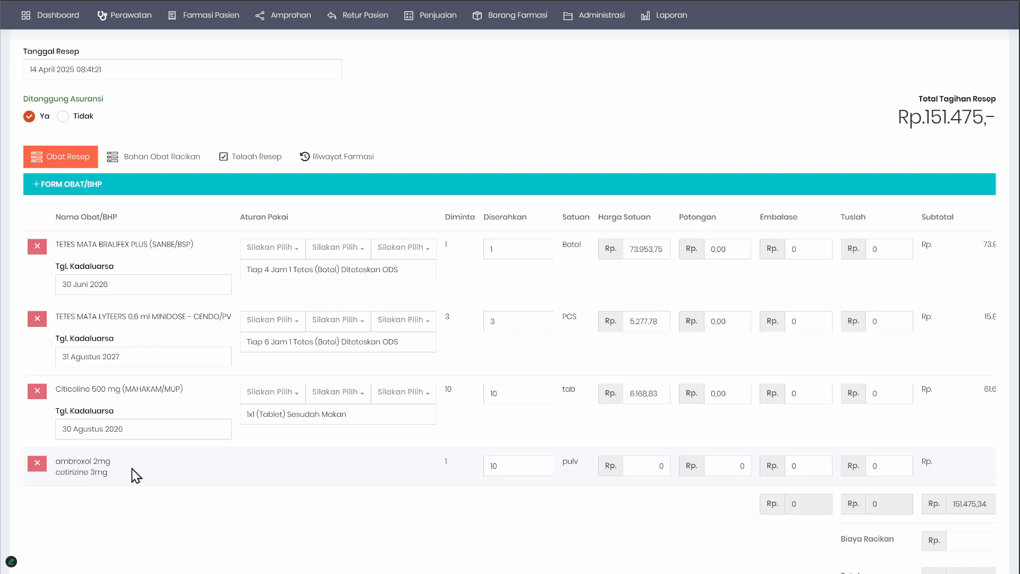
double_click(68, 472)
left_click(180, 470)
Step: Choose AMBROXOL HCl 30 MG TABLET (TRIFA/SST) as a new ingredient in Bahan Obat Racikan
left_click(150, 163)
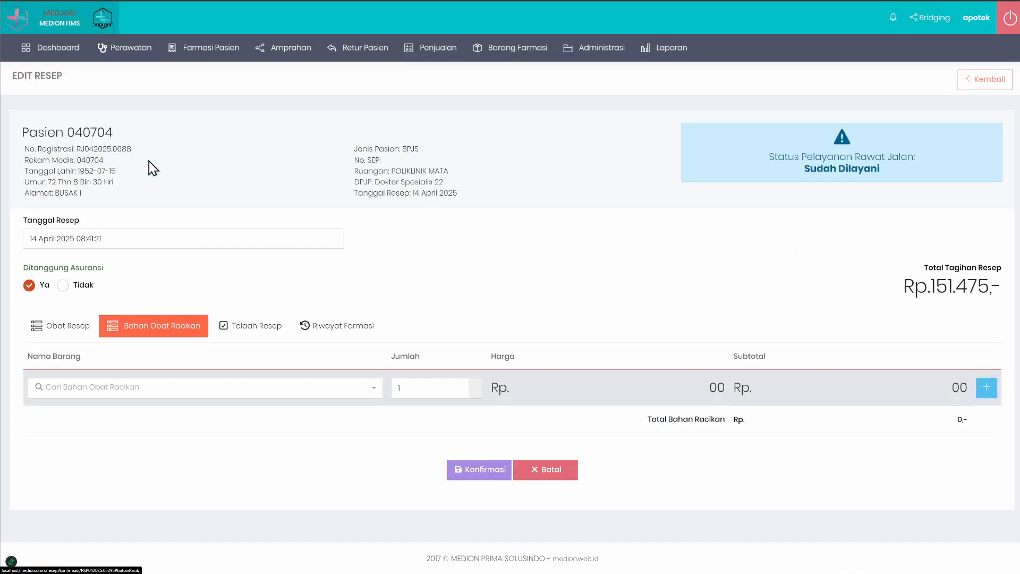
left_click(131, 386)
type("ambro")
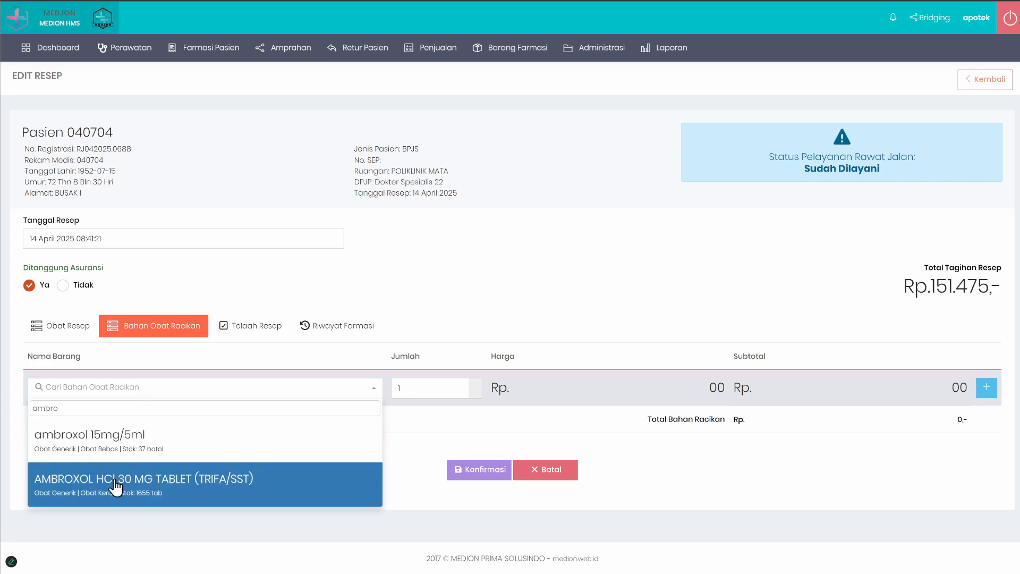
left_click(146, 486)
double_click(430, 388)
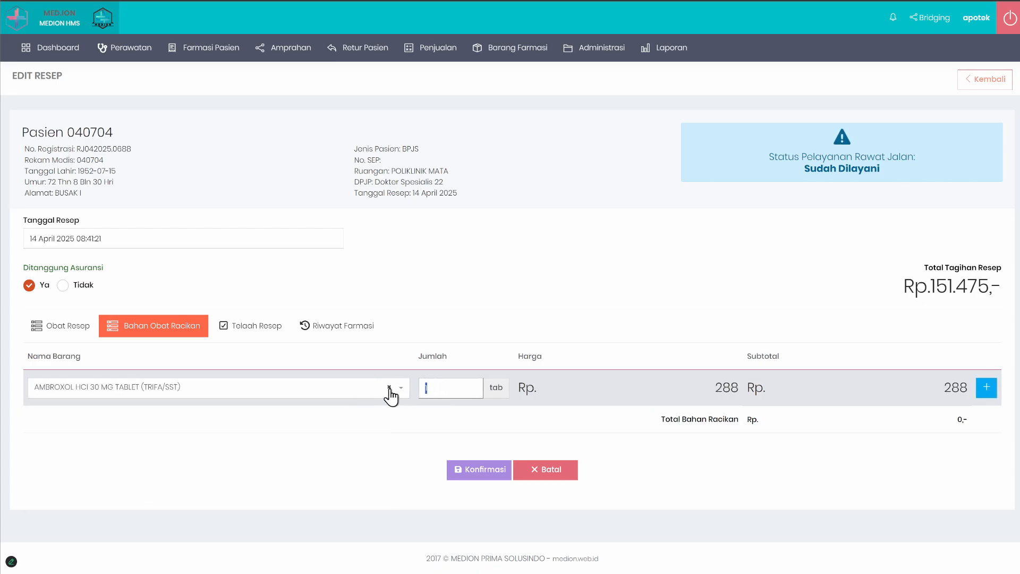
Step: Recheck the compounded item's prescribed doses, set the ambroxol ingredient's Jumlah to 3 and add it to the ingredient list
left_click(51, 334)
scroll(153, 412, "down", 4)
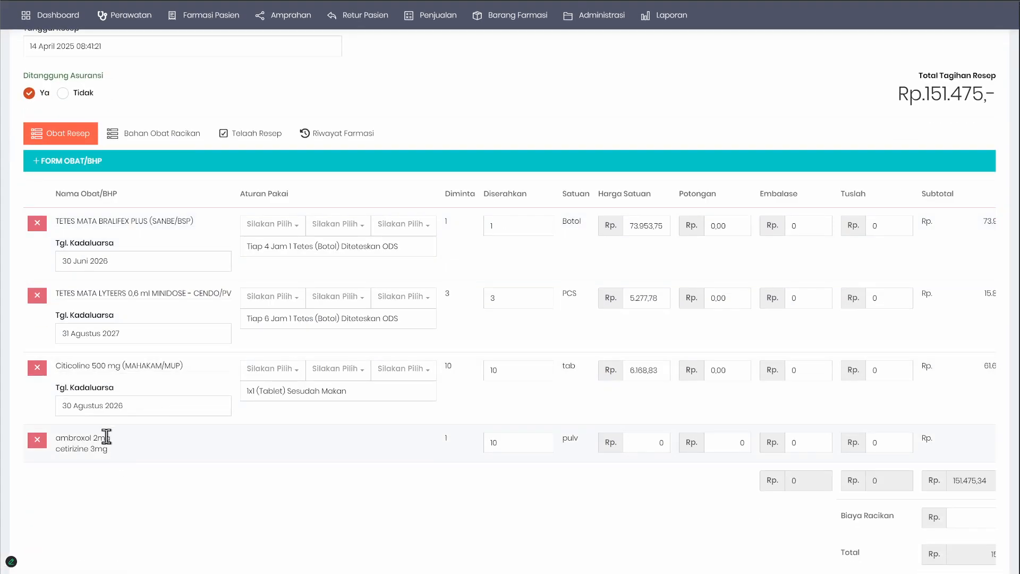
left_click(176, 141)
double_click(425, 387)
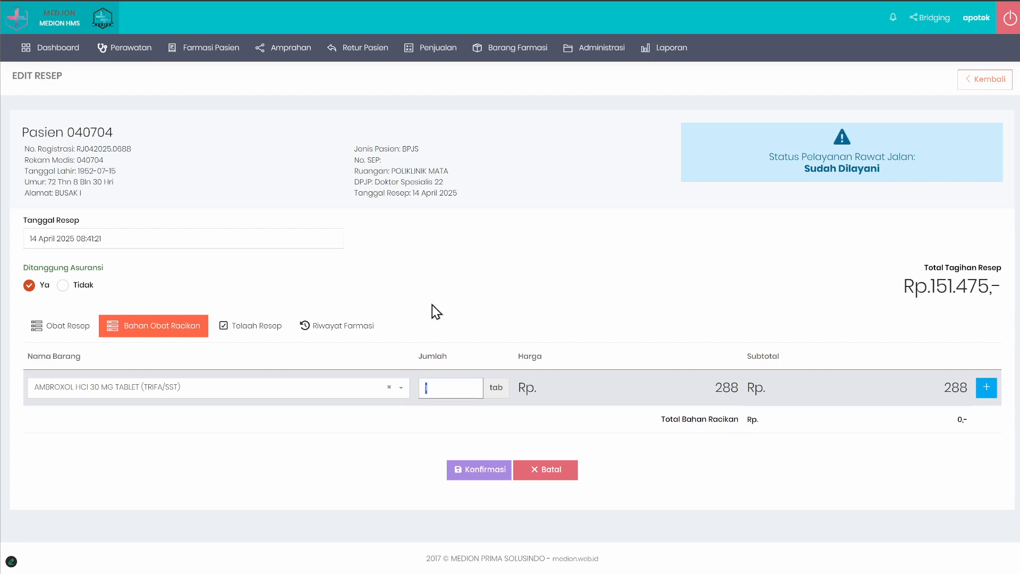
type("3")
left_click(987, 387)
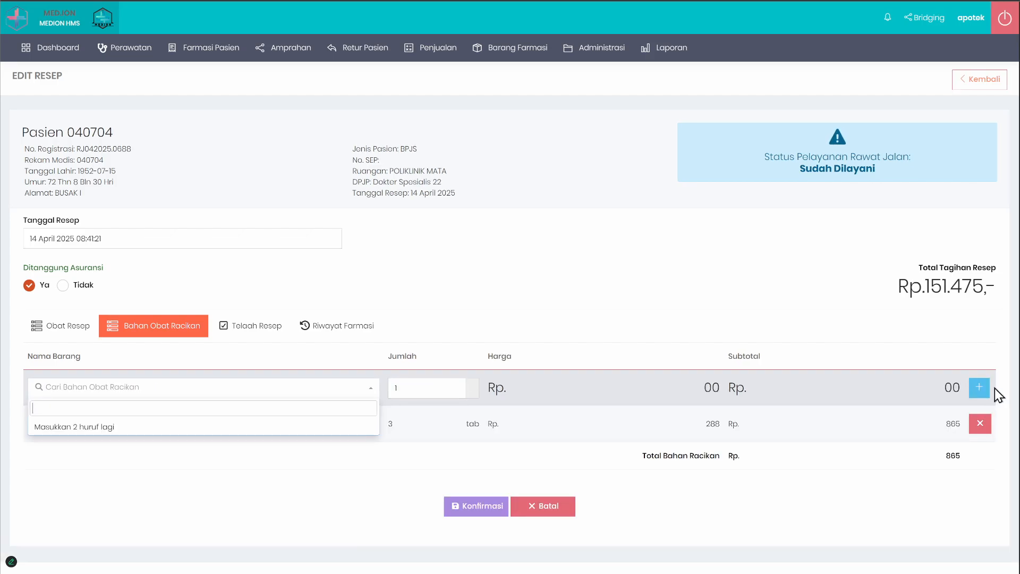
Step: Add CETIRIZINE HCL 10 MG (HJ/EPM) to the compounding ingredients with a Jumlah of 3
left_click(63, 326)
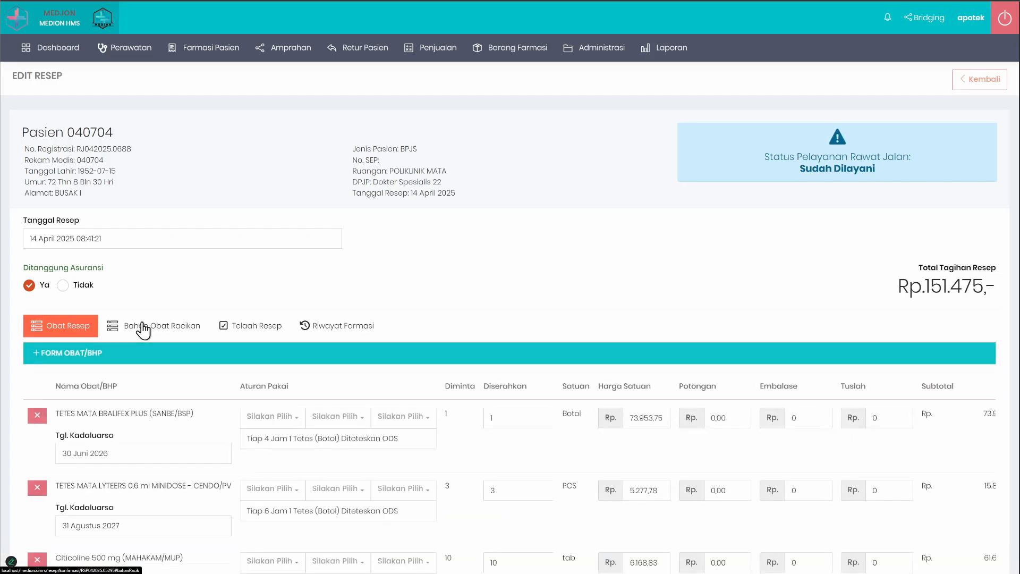
left_click(141, 326)
type("cot")
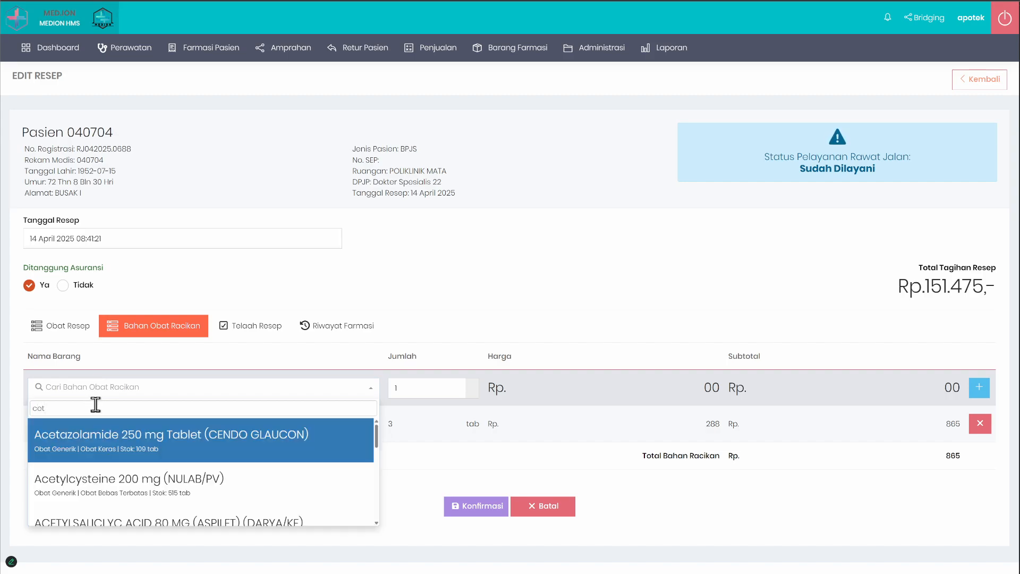
type("ir")
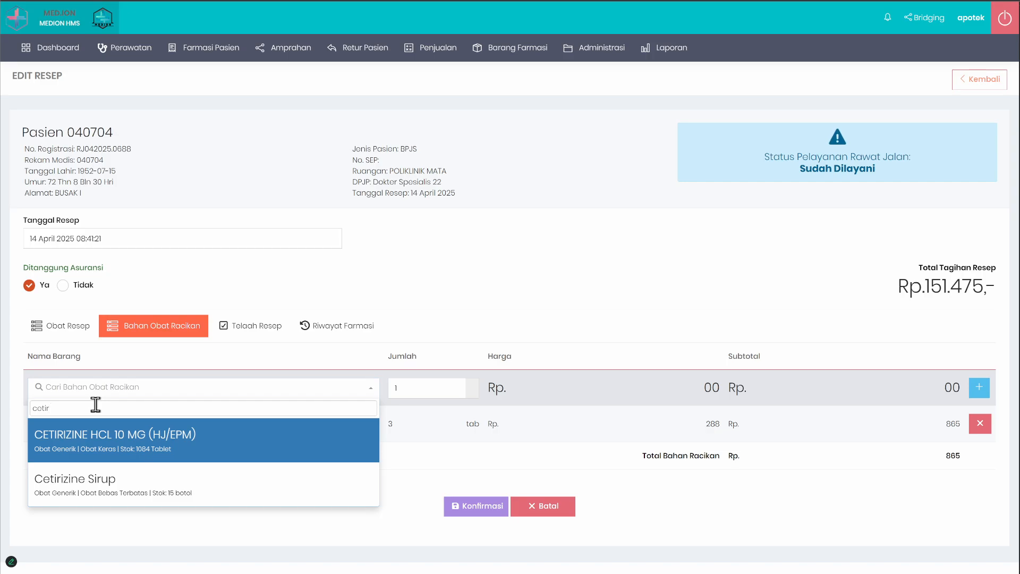
left_click(191, 456)
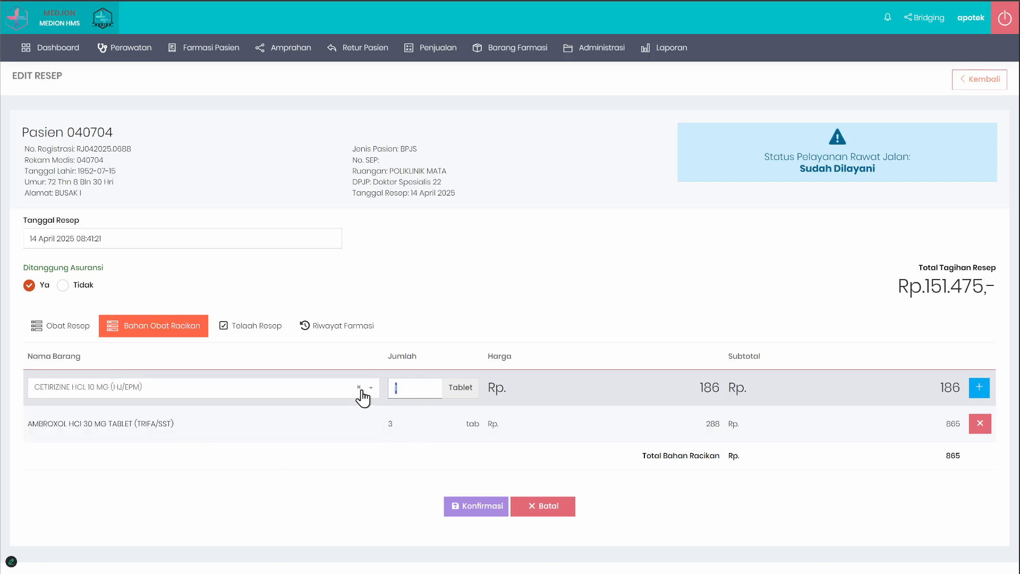
type("3")
left_click(979, 387)
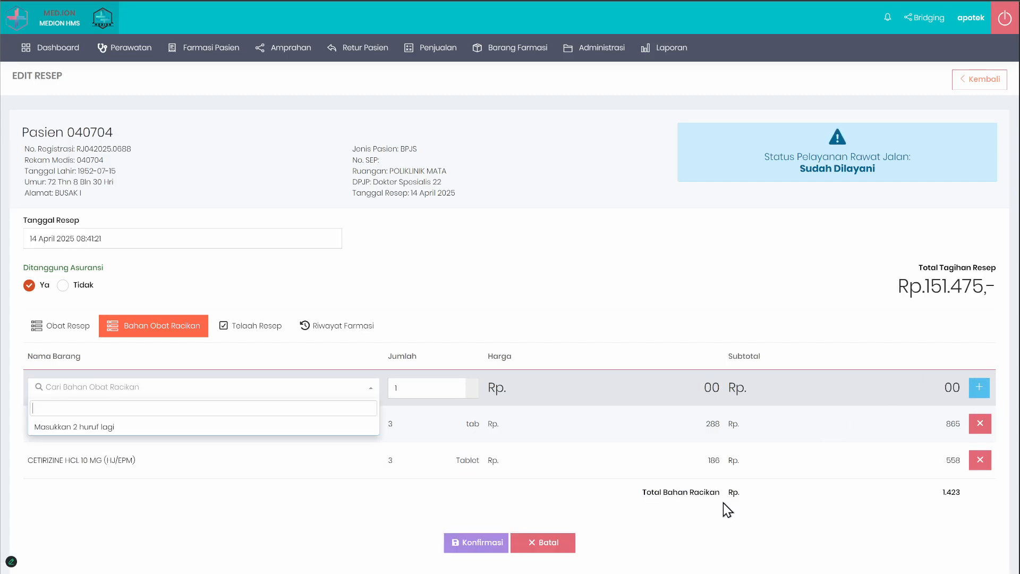
Step: Check the Total Bahan Racikan and set the compounded item's Harga Satuan to 142,3 in Obat Resep
left_click_drag(839, 490, 960, 494)
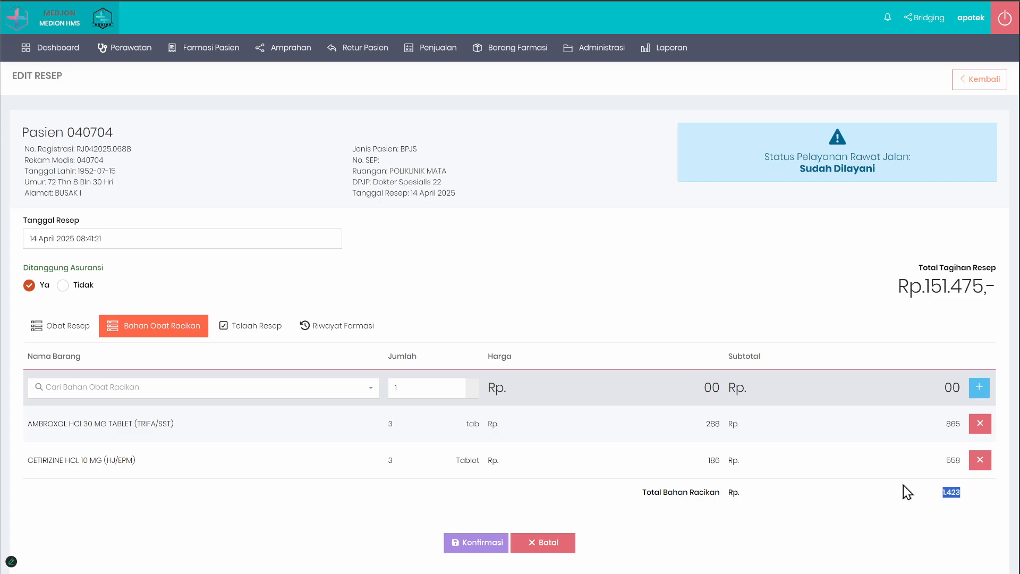
left_click(61, 327)
scroll(375, 412, "down", 4)
double_click(517, 445)
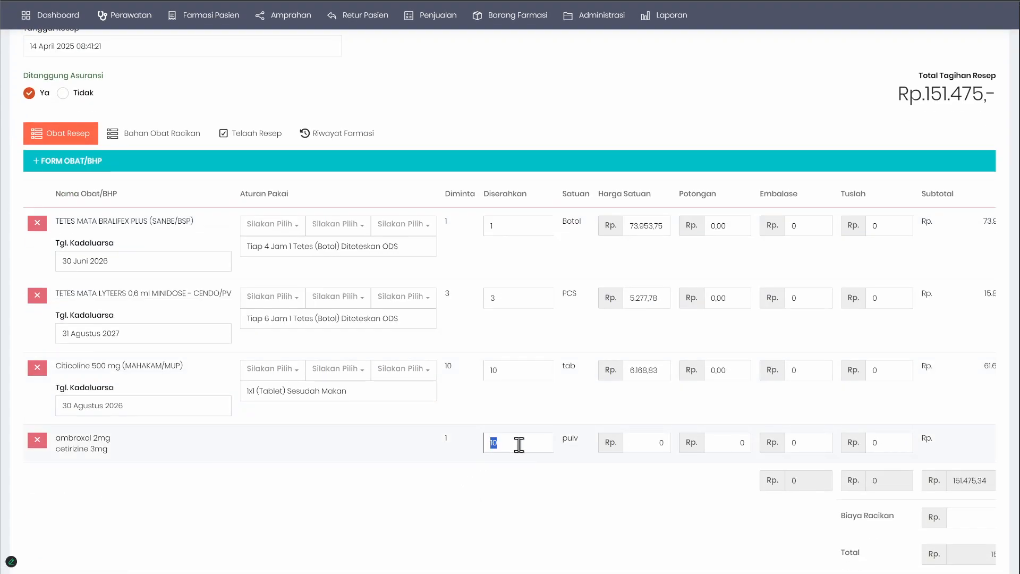
double_click(646, 445)
type("142,3")
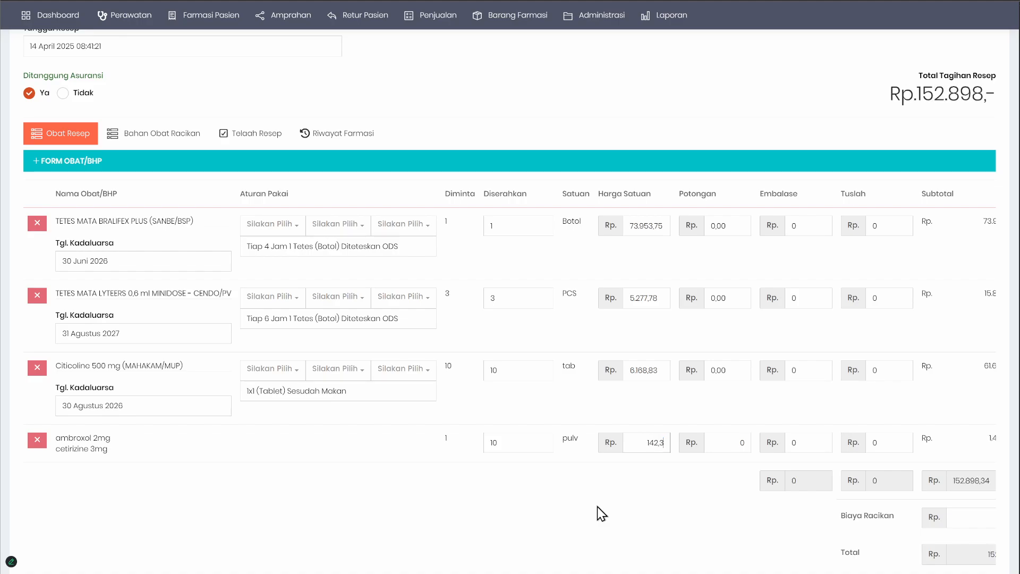
Step: Examine the compounded item's subtotal and unit price in the prescription drug list
scroll(298, 530, "down", 1)
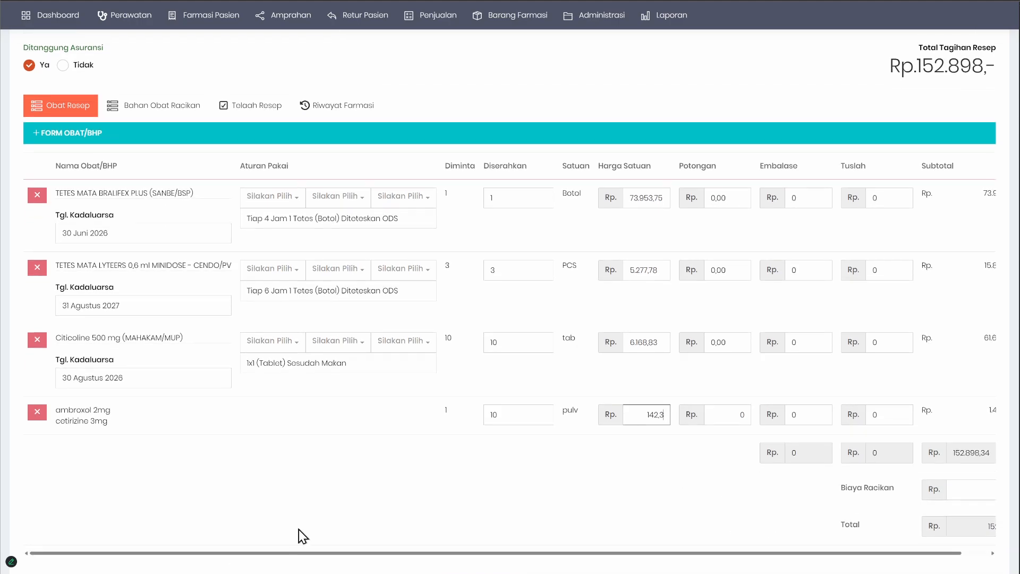
left_click_drag(324, 544, 418, 553)
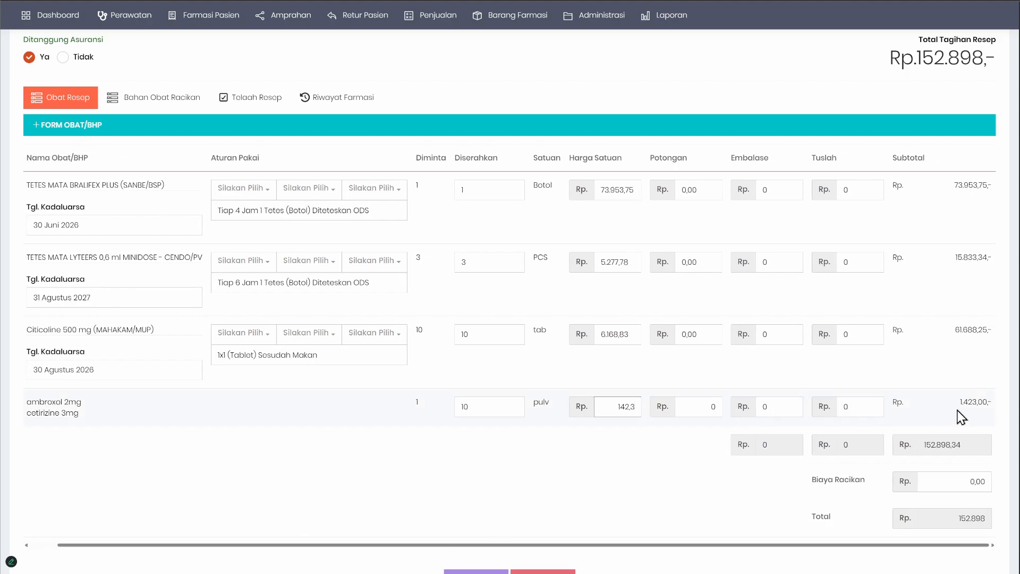
left_click_drag(960, 414, 987, 418)
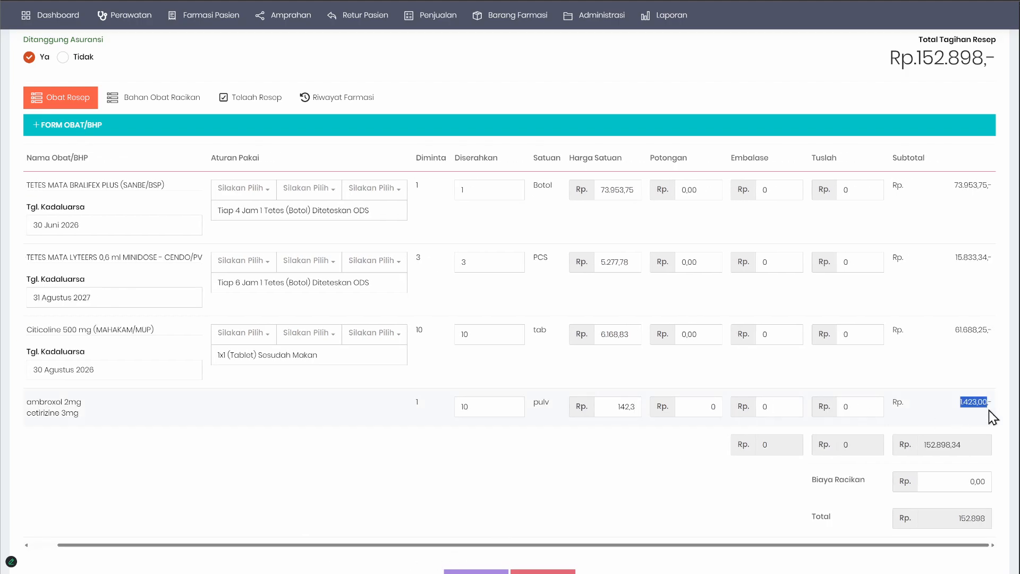
left_click(614, 410)
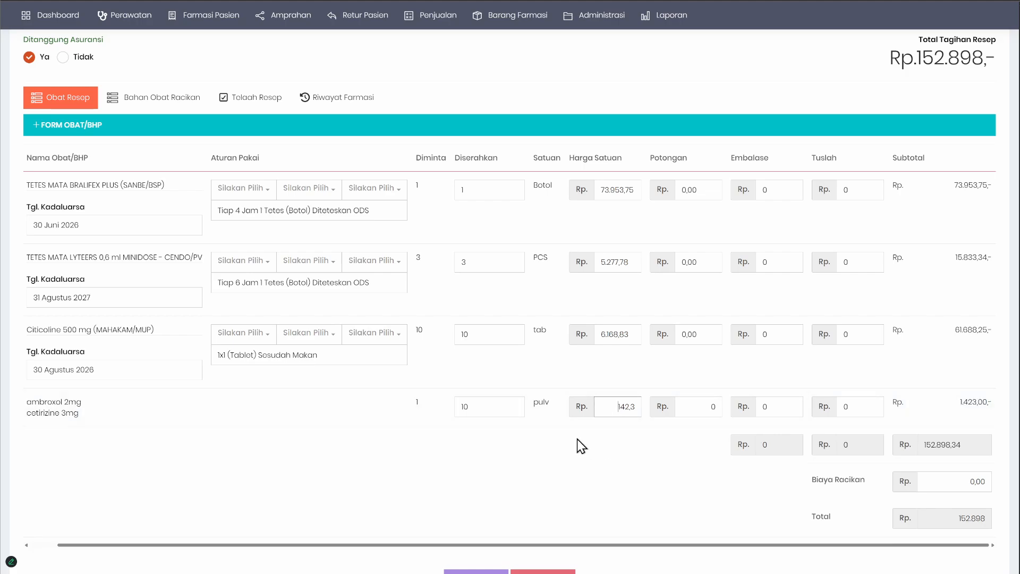
left_click(414, 449)
scroll(260, 420, "up", 1)
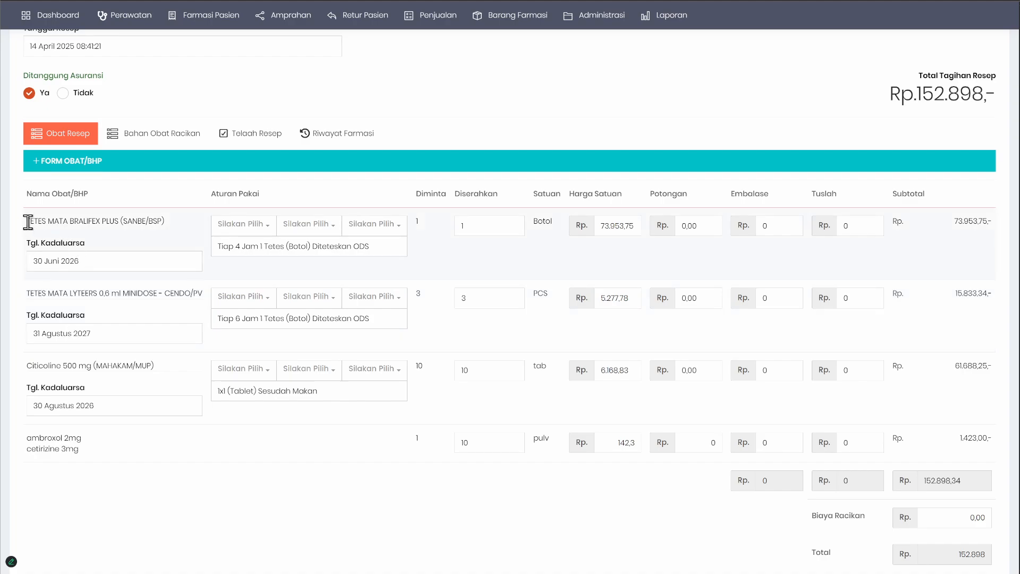
Step: Compare the drugs listed in Obat Resep with the ambroxol and cetirizine tablets in Bahan Obat Racikan
left_click_drag(27, 222, 167, 223)
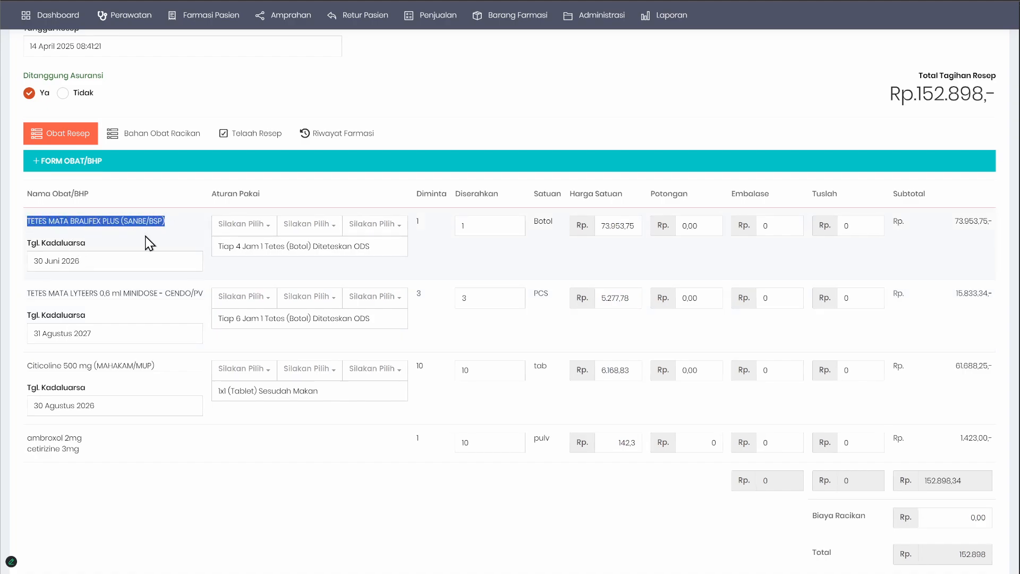
left_click_drag(43, 294, 198, 293)
left_click_drag(45, 366, 181, 372)
left_click_drag(40, 438, 135, 455)
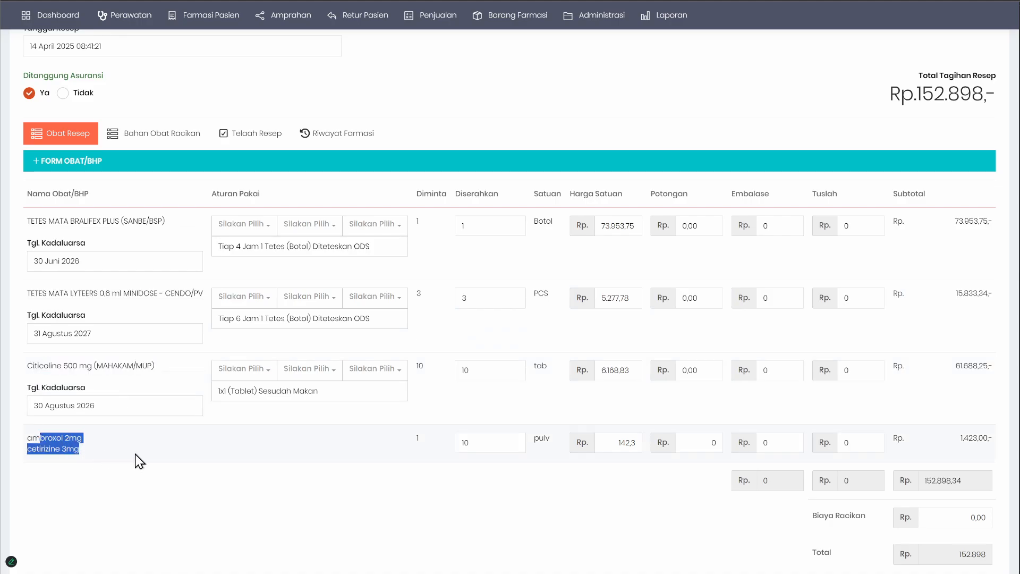
left_click(160, 135)
left_click_drag(43, 366, 171, 368)
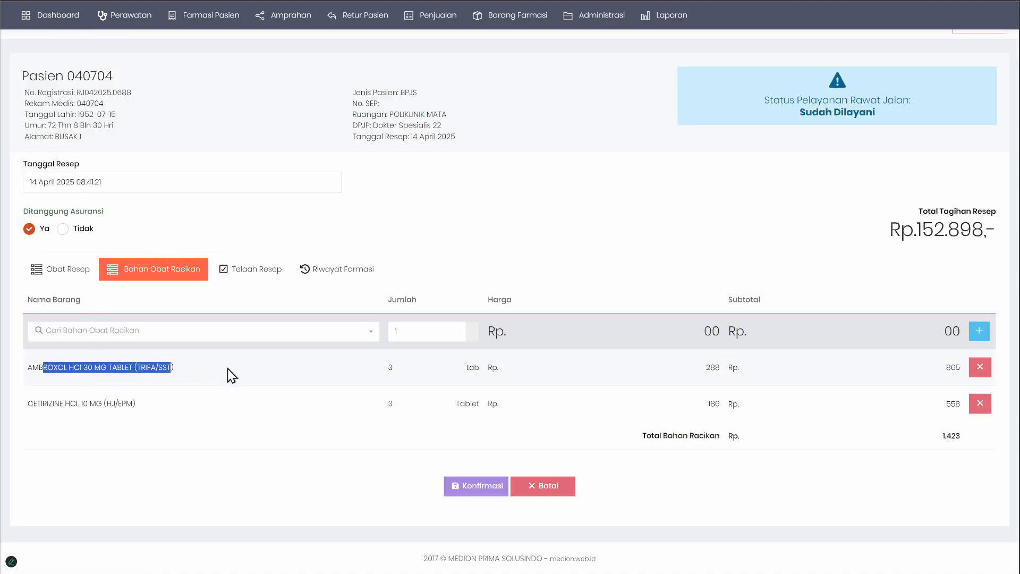
left_click_drag(52, 403, 221, 414)
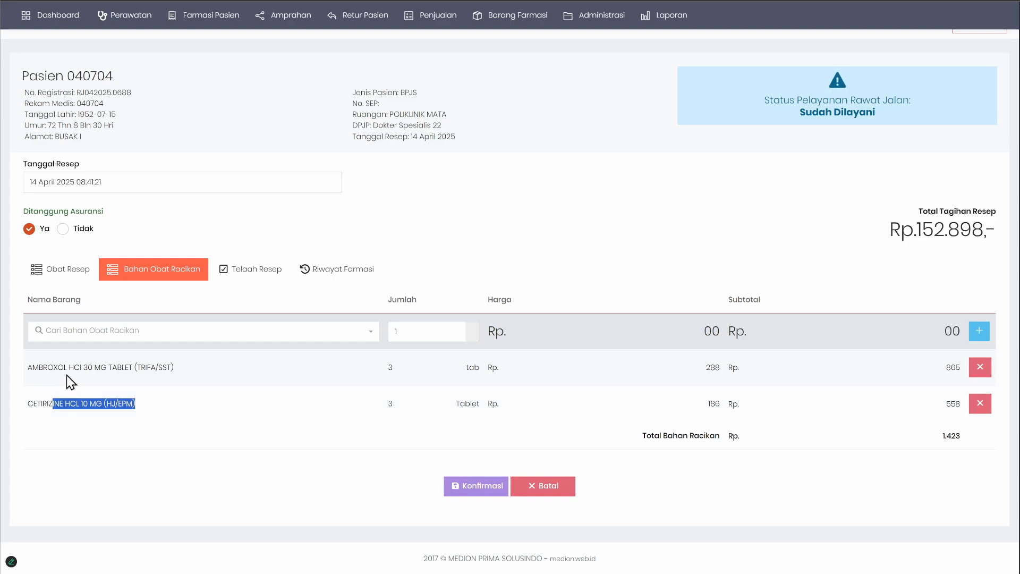
left_click_drag(66, 372, 192, 383)
left_click_drag(69, 409, 266, 412)
Step: Review the compounded item's dose text in Obat Resep against its entries in Bahan Obat Racikan
left_click(50, 262)
scroll(138, 327, "down", 3)
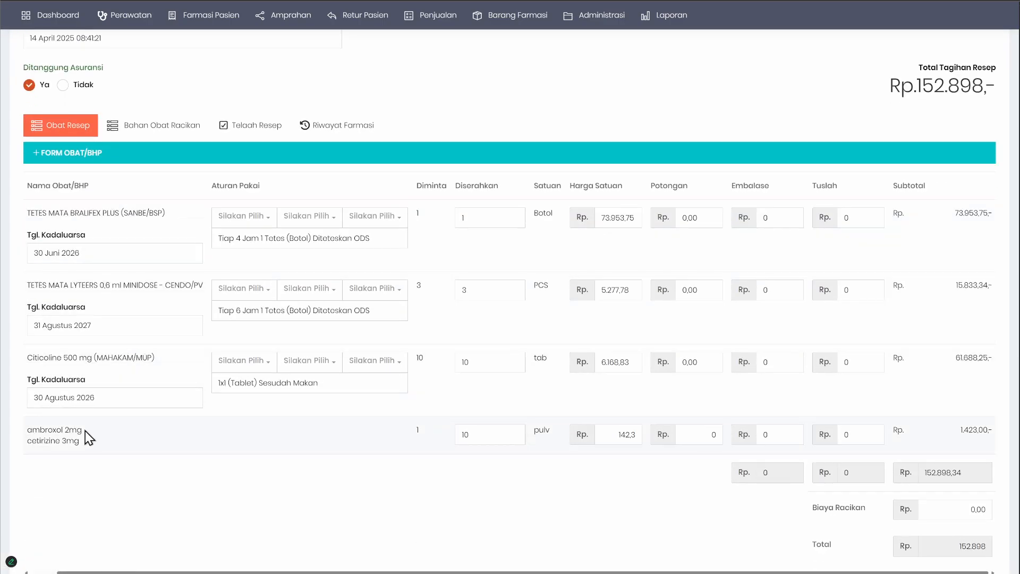
left_click(160, 127)
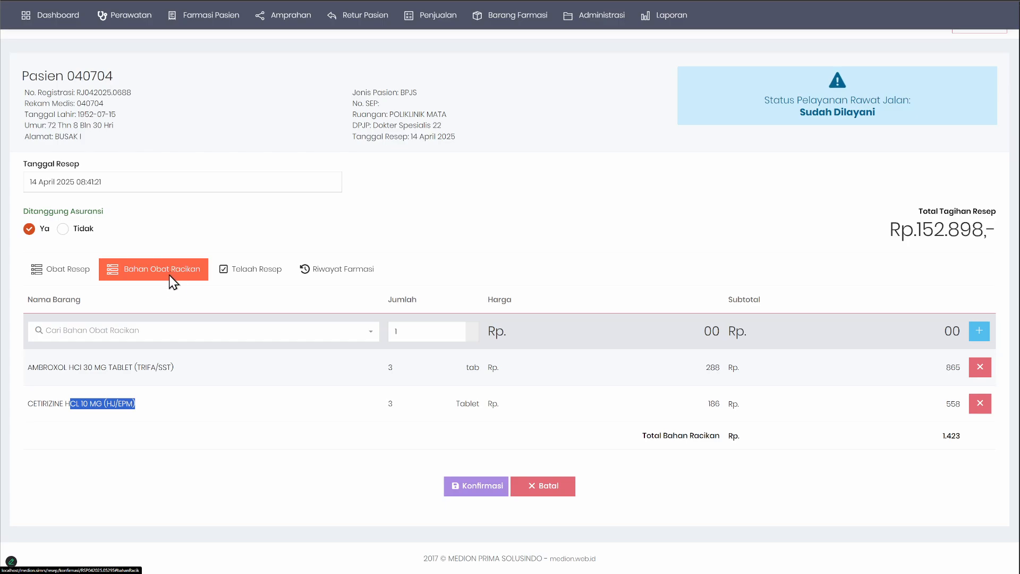
left_click(79, 270)
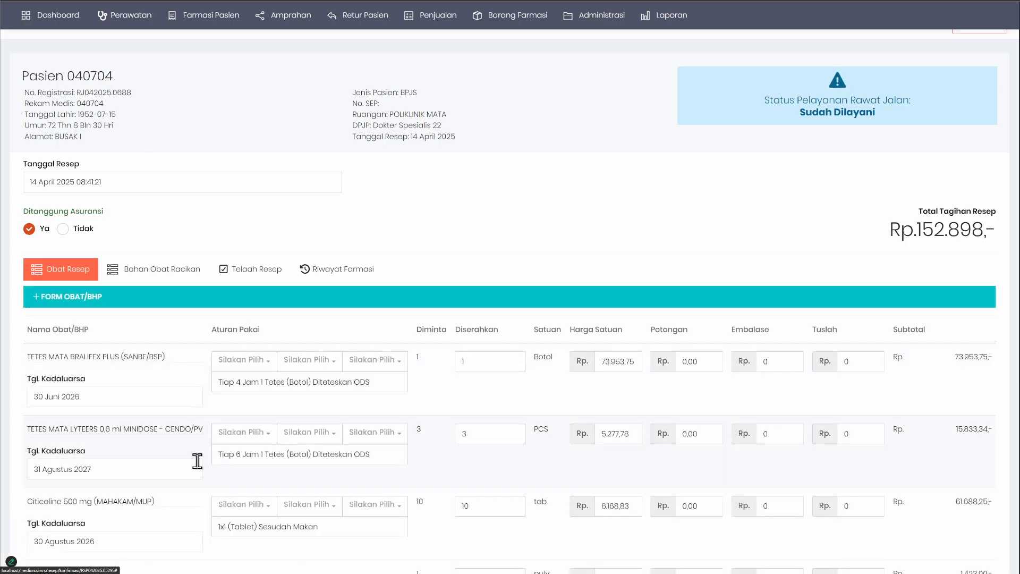
scroll(201, 470, "down", 3)
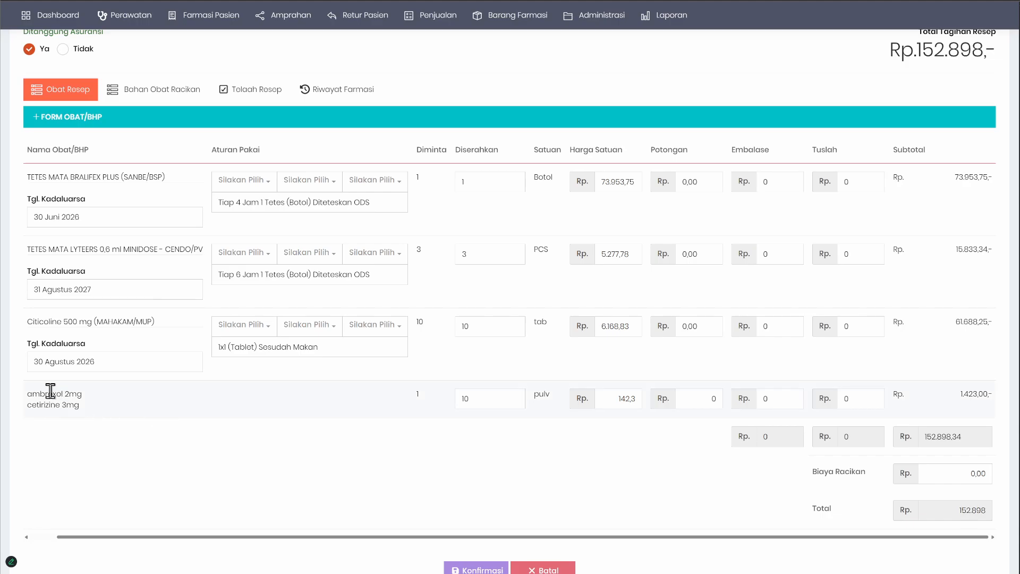
left_click_drag(29, 394, 97, 412)
scroll(198, 382, "up", 2)
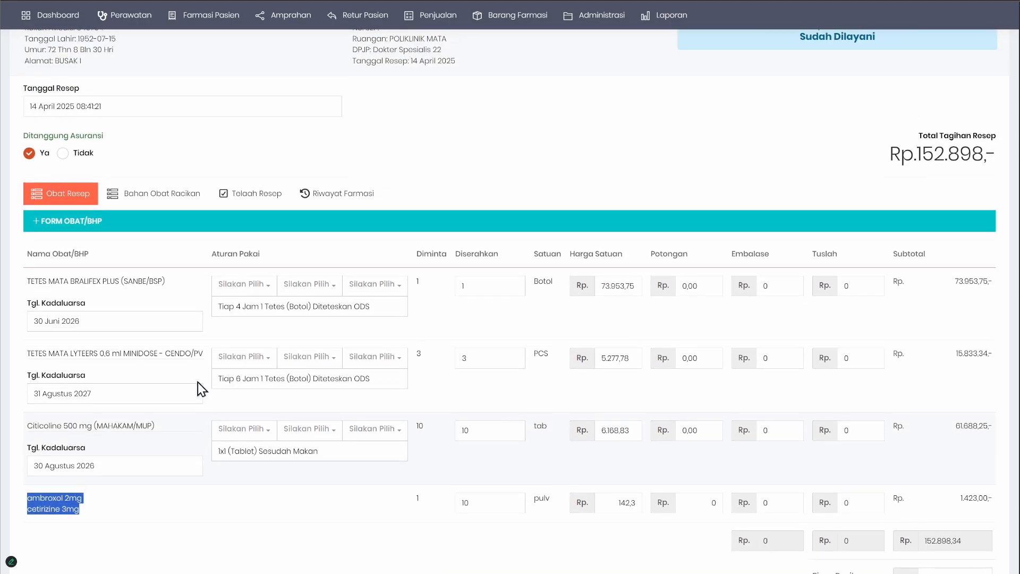
Step: View the Data Barang Farmasi categories and examine the Citicoline 500 mg item's name in the prescription
mouse_move(524, 24)
mouse_move(513, 40)
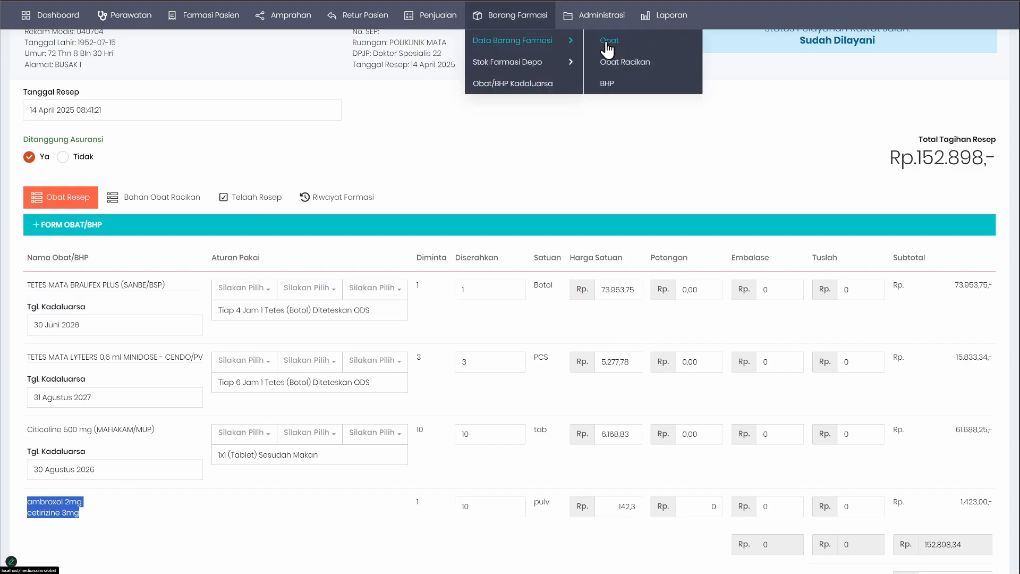
left_click(93, 512)
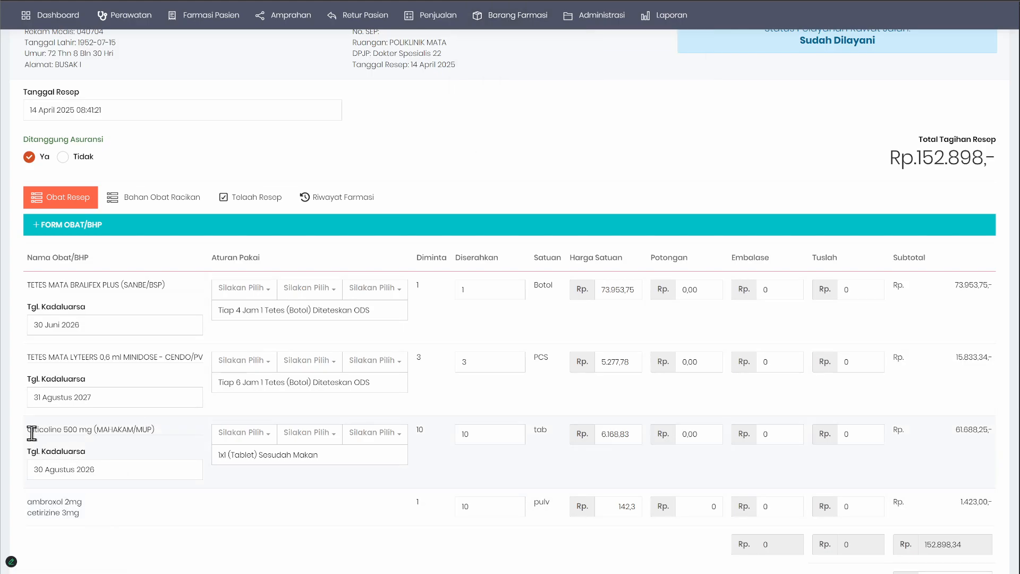
left_click_drag(31, 429, 160, 446)
left_click(69, 428)
triple_click(64, 429)
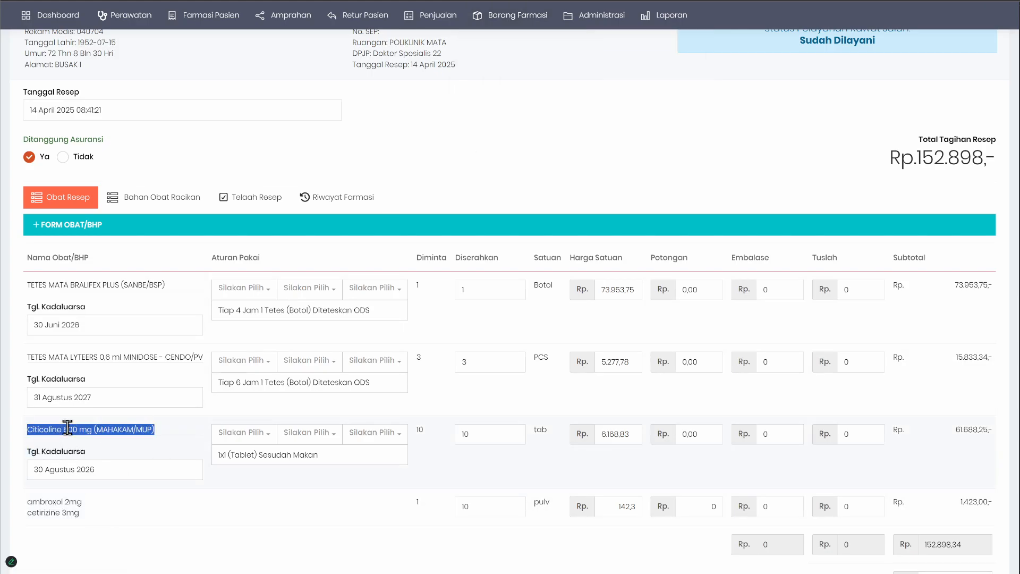
Step: Expand the Form Obat/BHP to view its Obat Jadi and Obat Racikan types, and collapse it
left_click(94, 223)
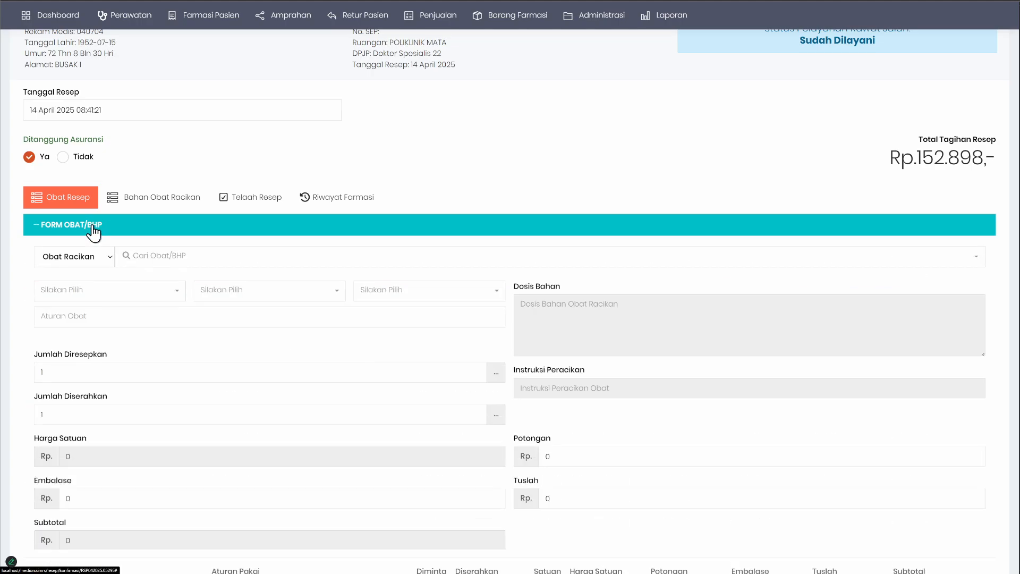
left_click(43, 255)
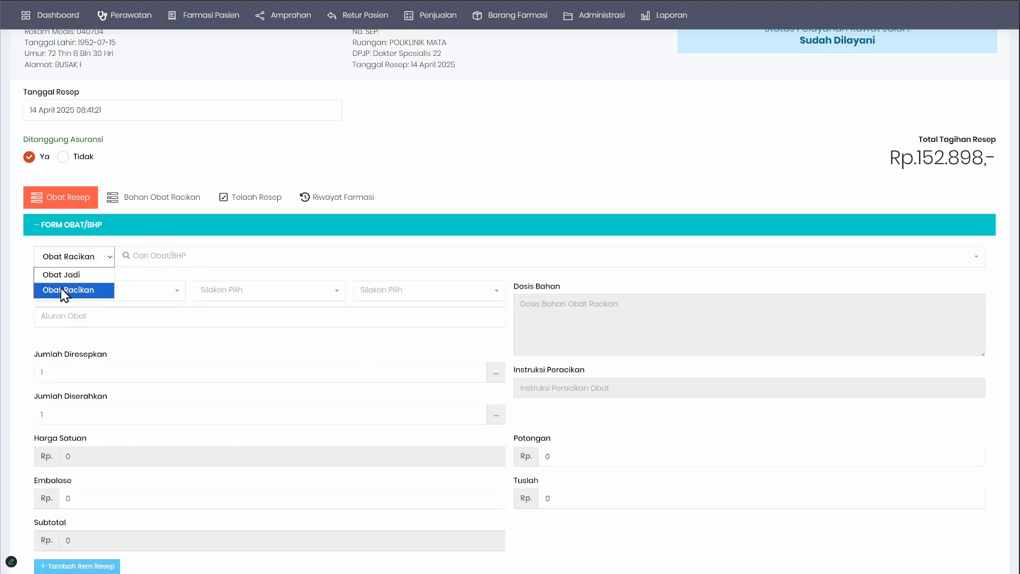
left_click(168, 225)
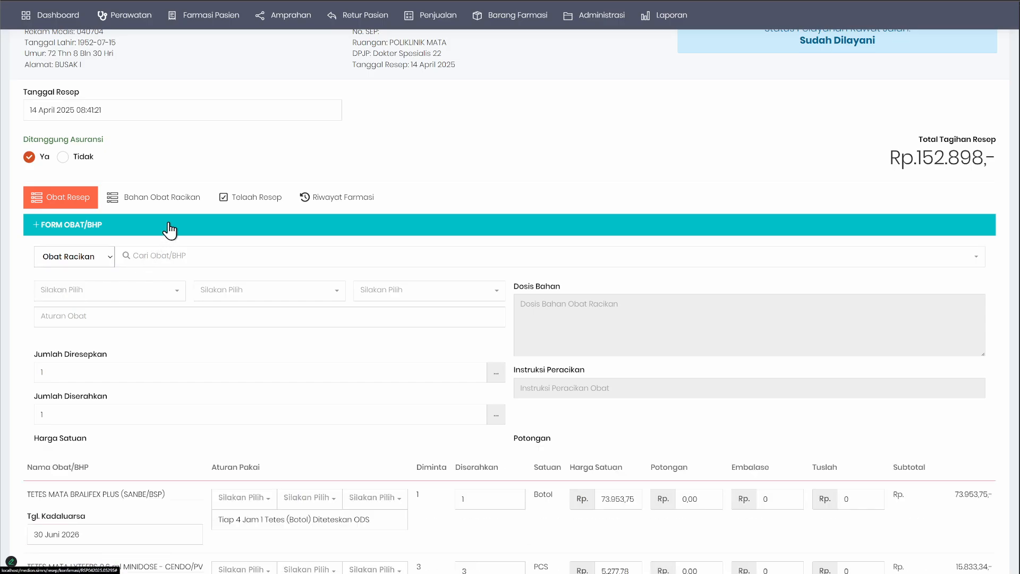
left_click(159, 520)
Step: Review the compounded ambroxol and cetirizine row at the end of the prescription drug list
scroll(161, 519, "down", 2)
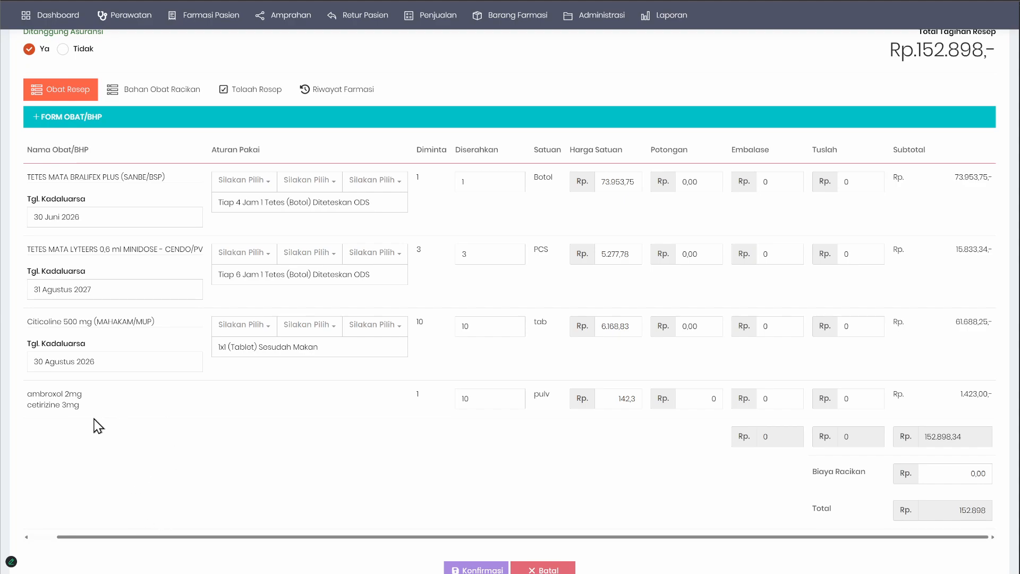
left_click_drag(31, 394, 93, 407)
left_click(145, 407)
scroll(340, 440, "up", 2)
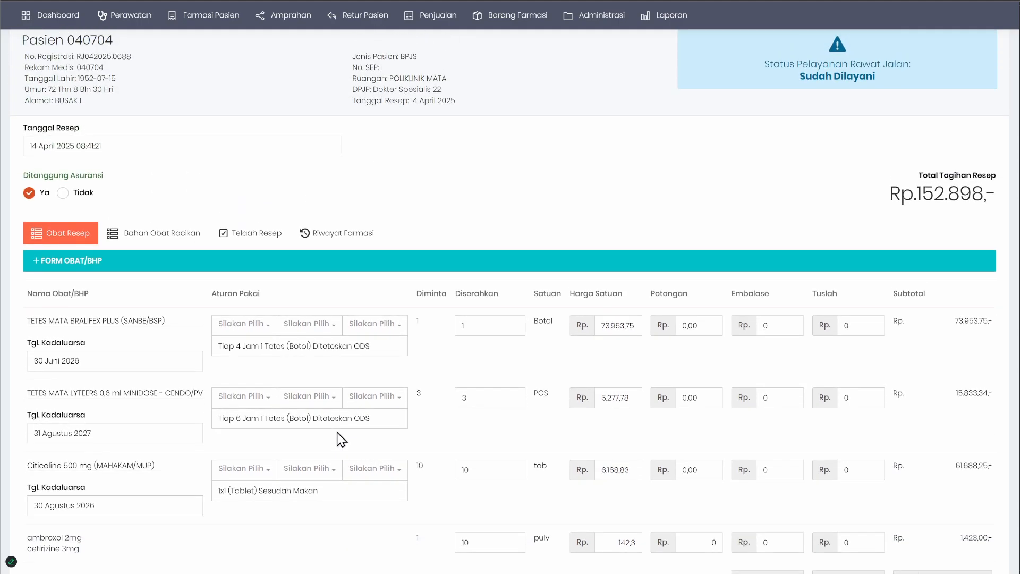
Step: Review the prescription's drug rows, compounded ambroxol and cetirizine item, and billing totals in Obat Resep
scroll(339, 431, "down", 3)
scroll(338, 437, "up", 3)
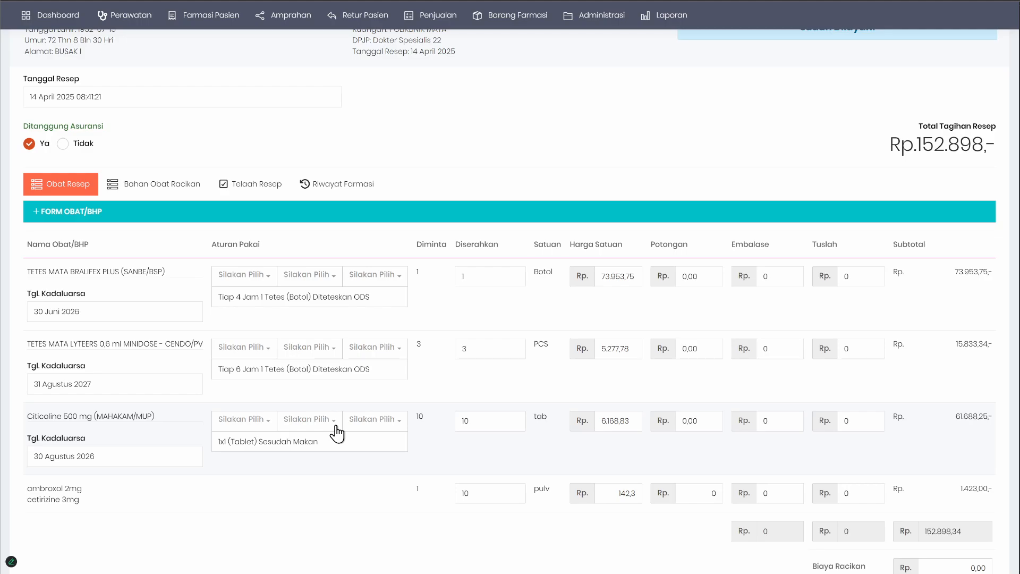
scroll(336, 433, "up", 3)
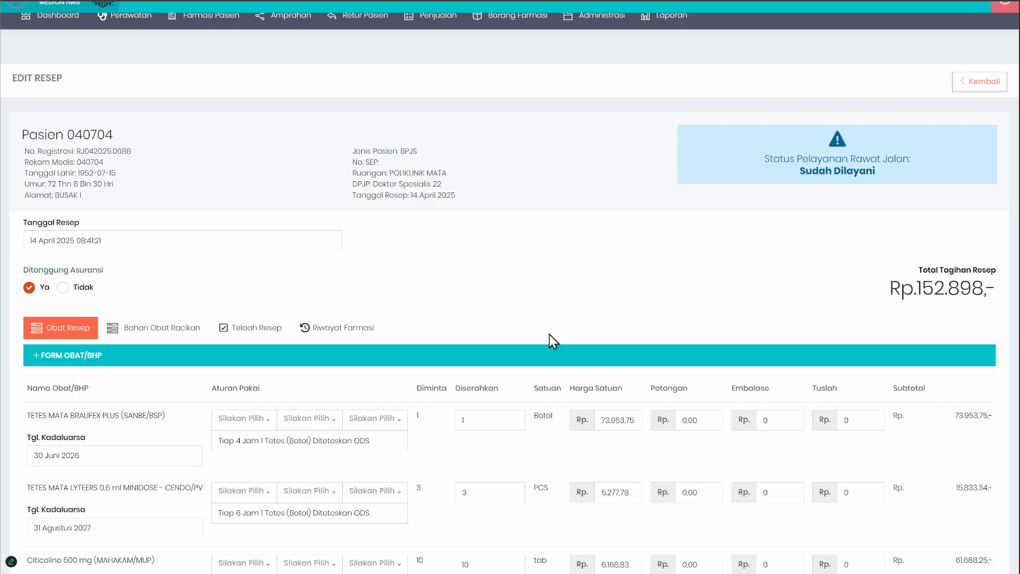
scroll(533, 311, "down", 5)
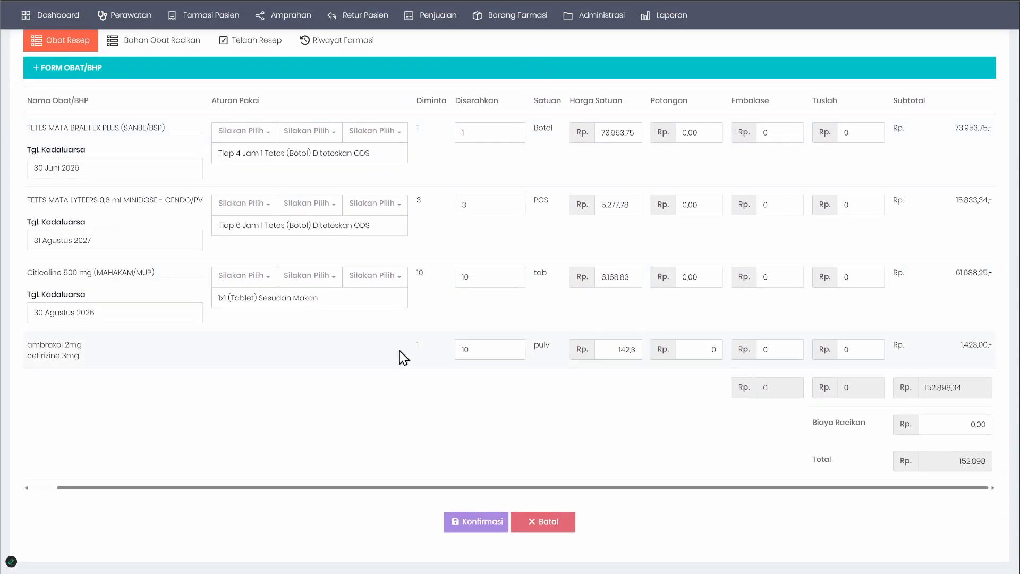
scroll(301, 377, "up", 3)
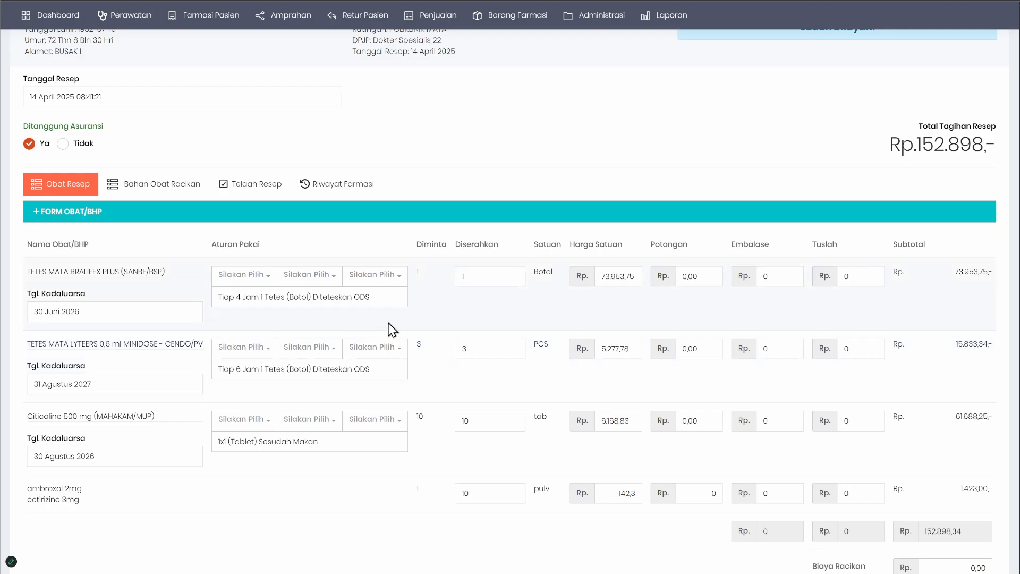
scroll(353, 291, "up", 3)
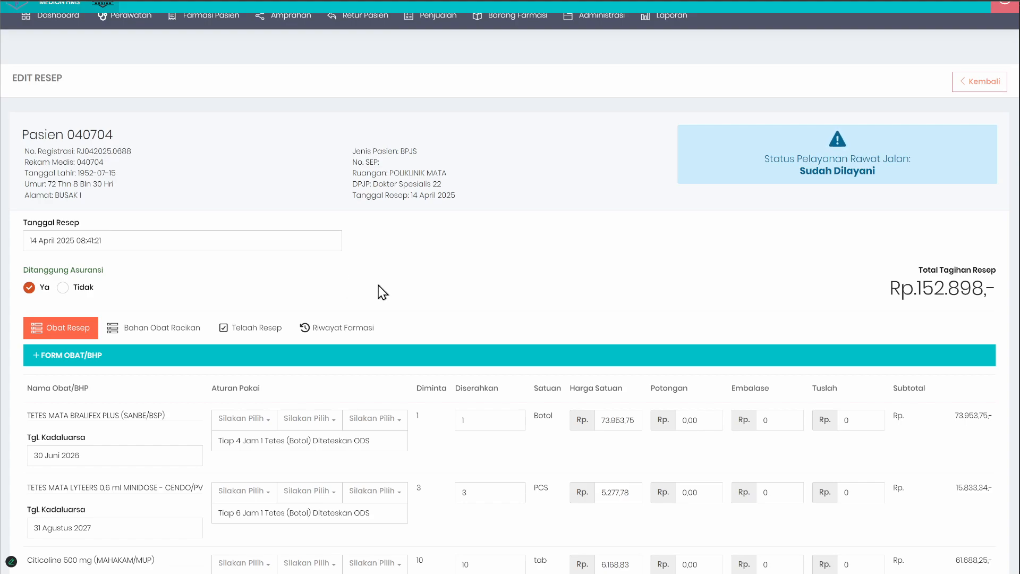
Step: Open the Obat list from the Data Barang Farmasi categories
scroll(375, 281, "up", 1)
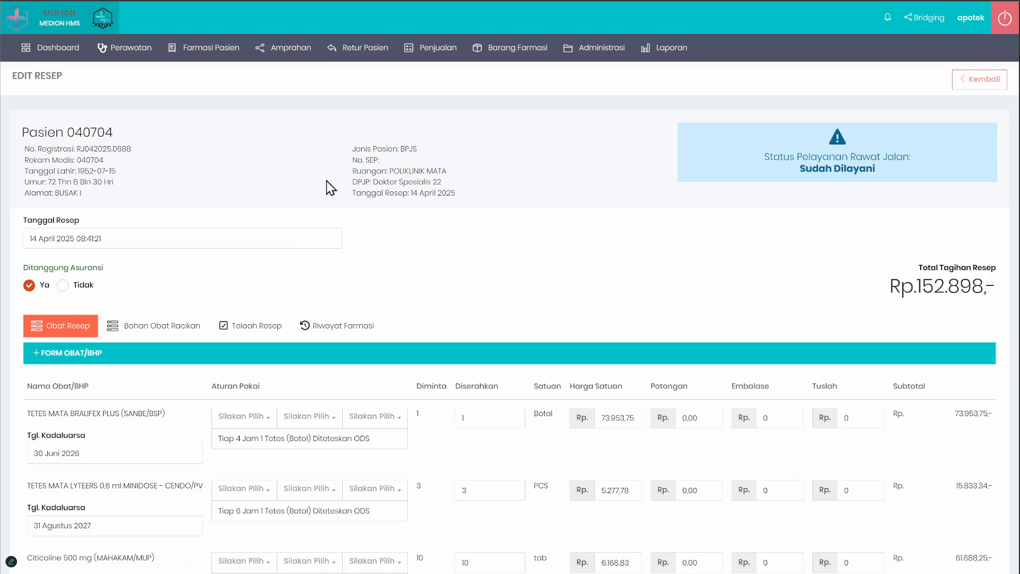
mouse_move(526, 53)
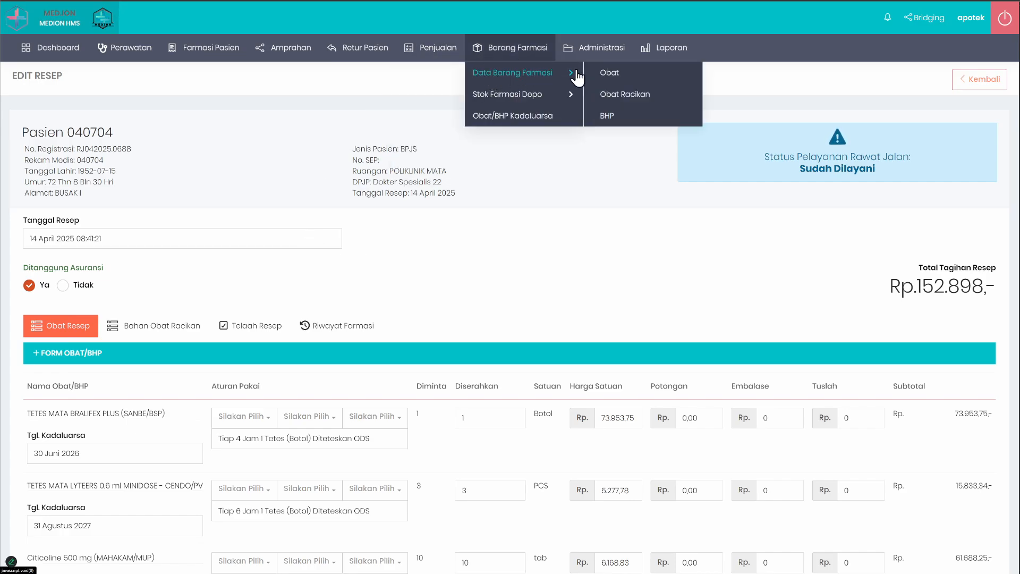
left_click(602, 73)
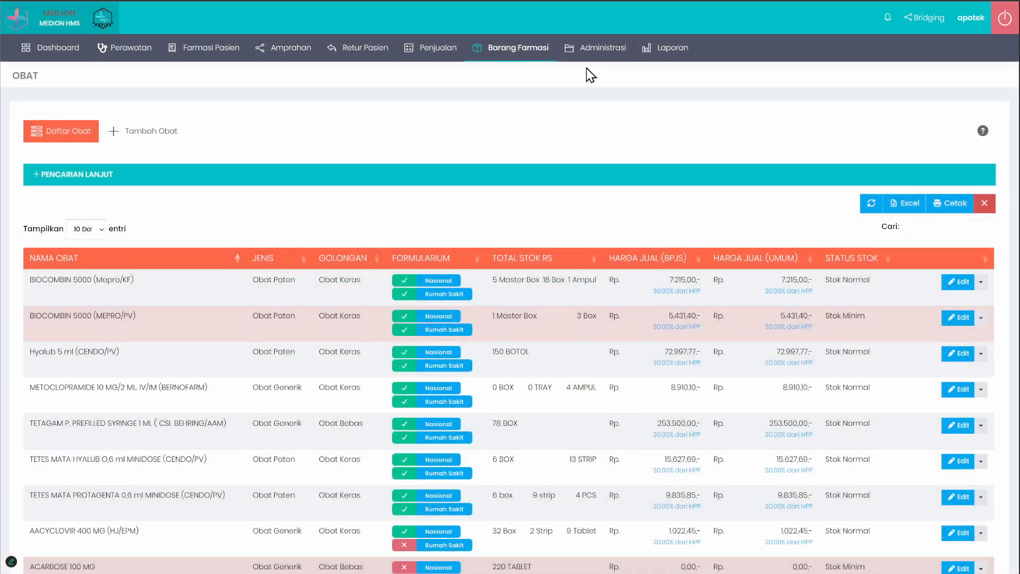